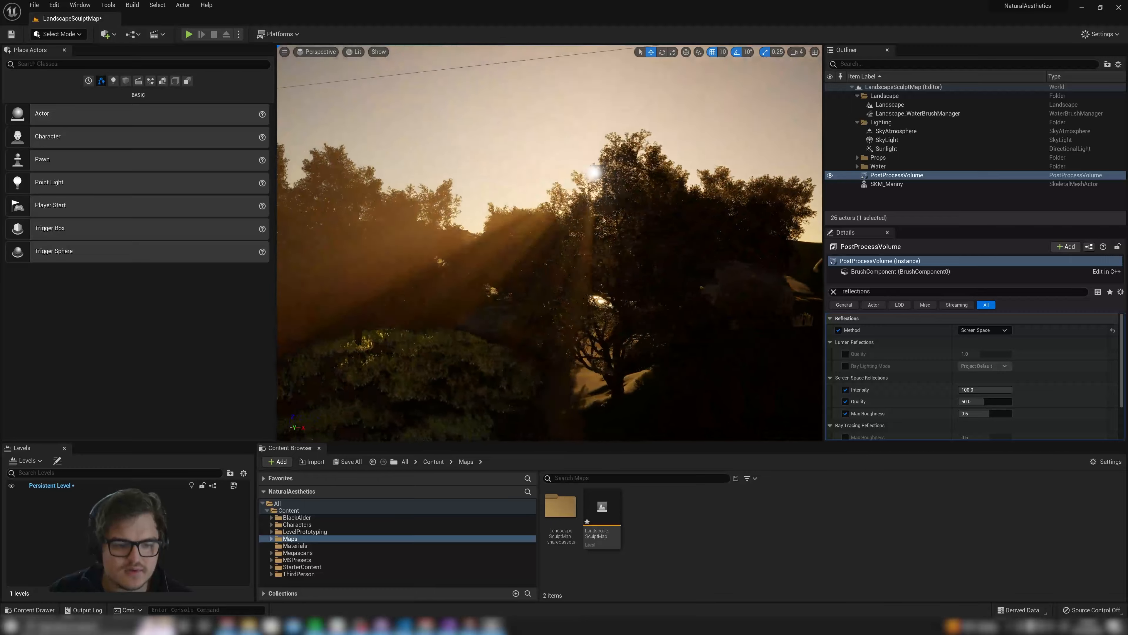
pyautogui.click(900, 140)
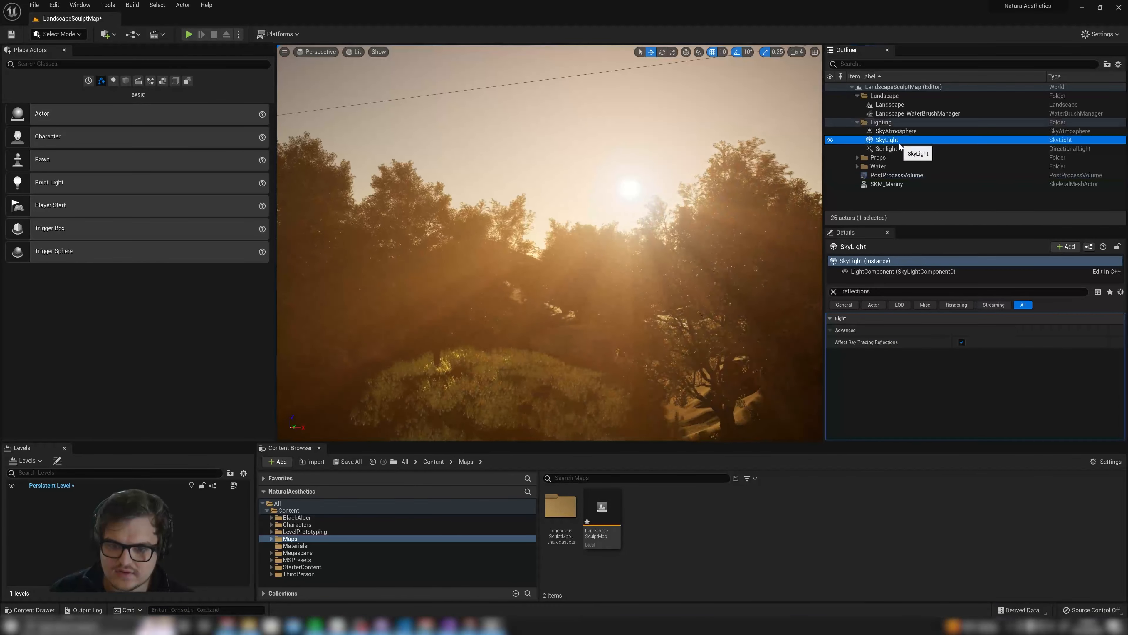
pyautogui.click(896, 149)
pyautogui.click(900, 131)
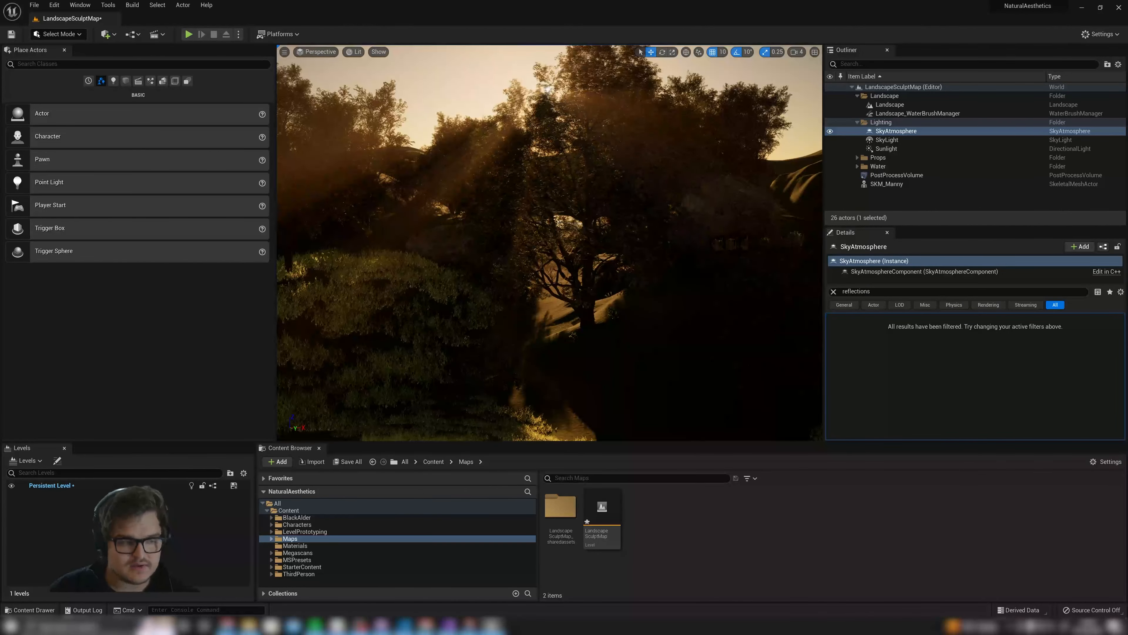
pyautogui.moveTo(495, 251); pyautogui.dragTo(420, 225, button='right')
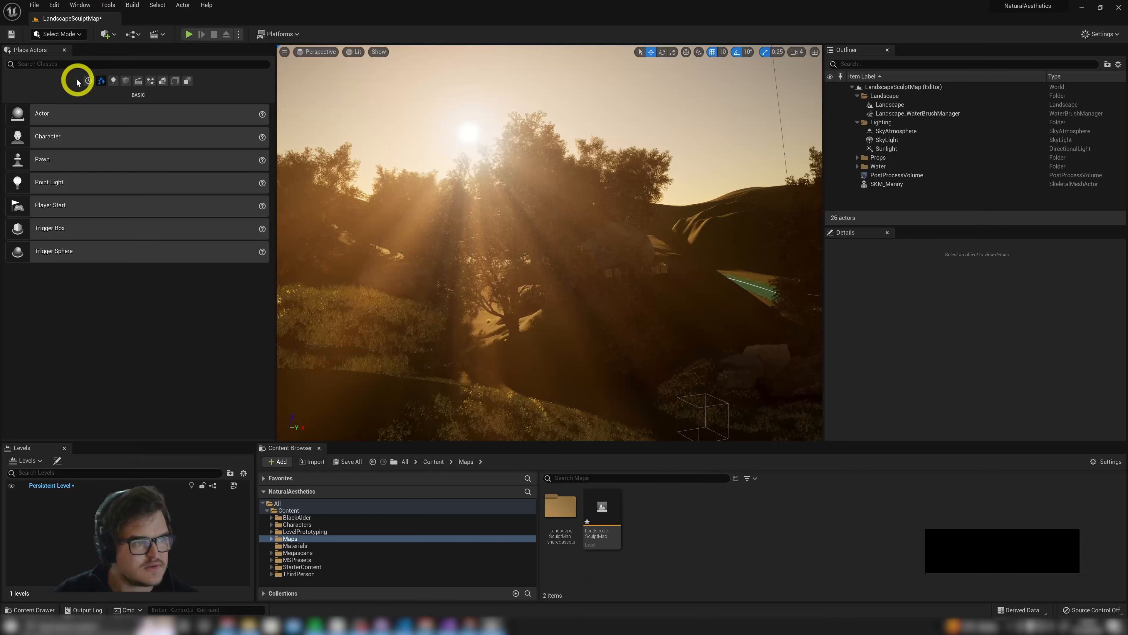
# Search the placeable actors for "camera" and place a Camera Actor on the ground in the level
pyautogui.click(71, 65)
pyautogui.write('aamer')
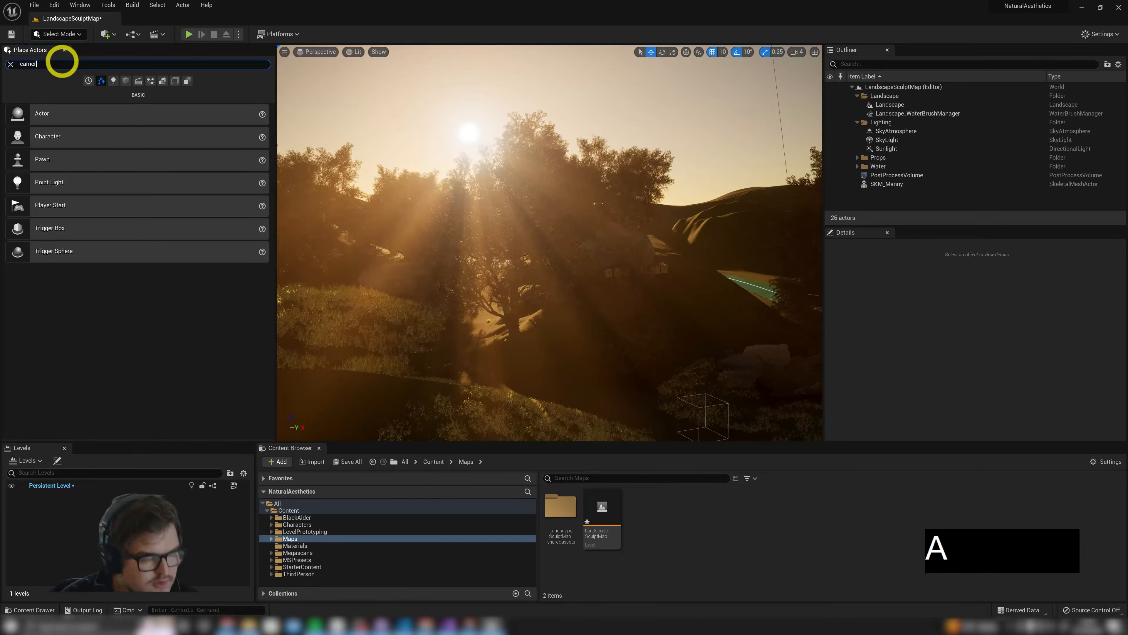
pyautogui.write('a')
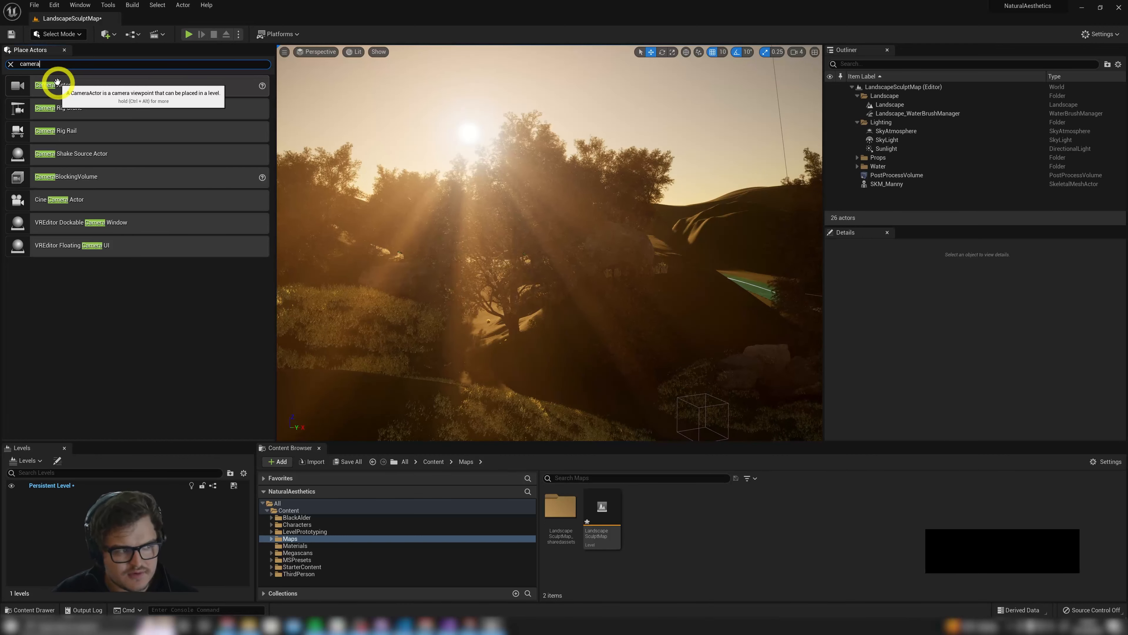
pyautogui.moveTo(57, 81); pyautogui.dragTo(462, 383)
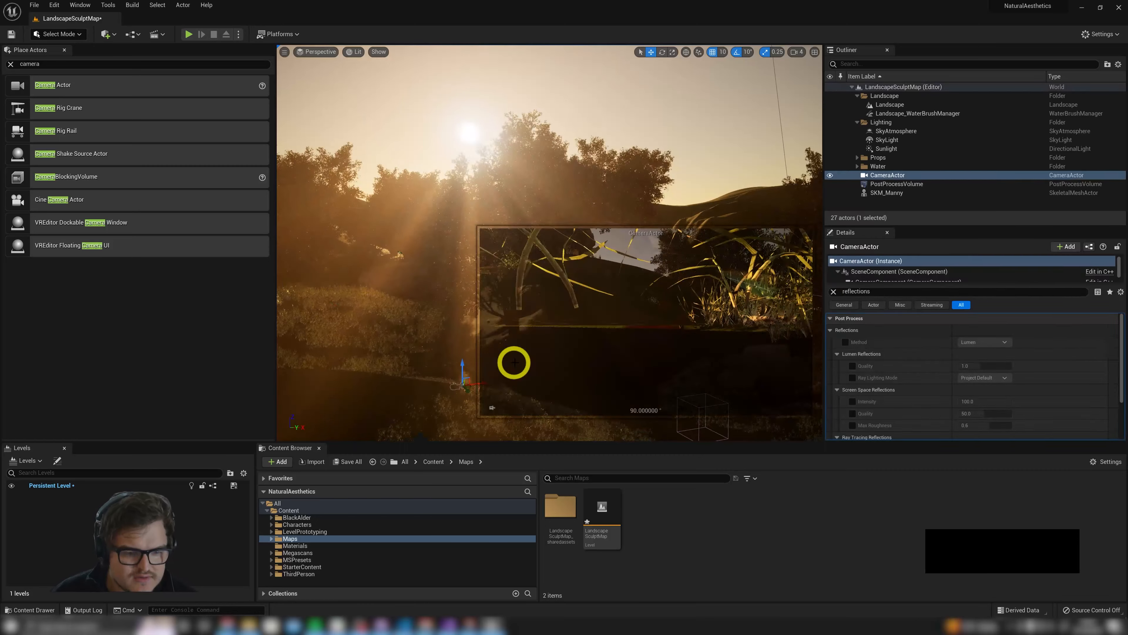
# Clear the "reflections" filter from the details of the CameraActor, keeping that camera selected
pyautogui.press('a')
pyautogui.press('w')
pyautogui.moveTo(514, 363); pyautogui.dragTo(504, 239, button='right')
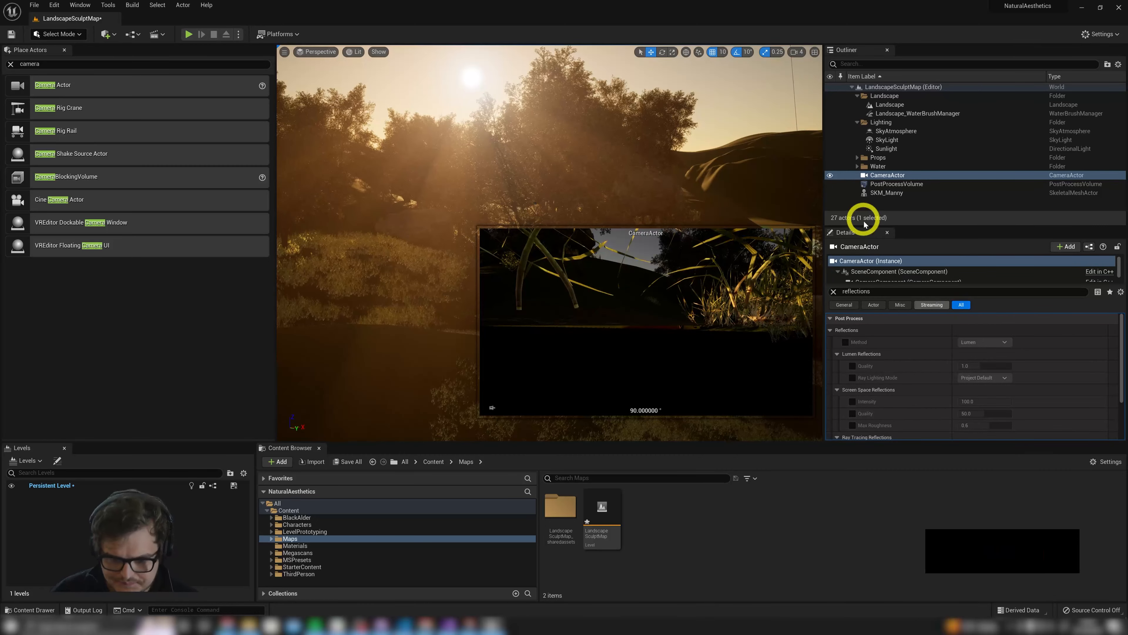
pyautogui.click(834, 291)
pyautogui.click(882, 176)
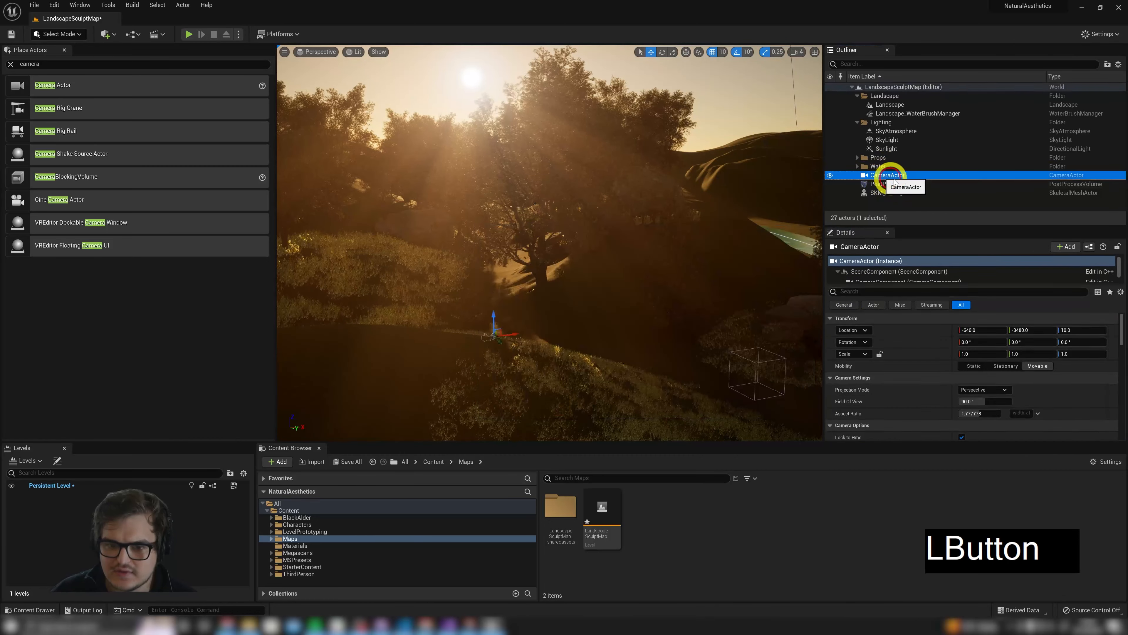
# Raise and shift the camera actor to about X -1280, Y -2920, Z 970
pyautogui.moveTo(533, 139); pyautogui.dragTo(430, 183, button='right')
pyautogui.press('s')
pyautogui.moveTo(430, 183); pyautogui.dragTo(343, 96)
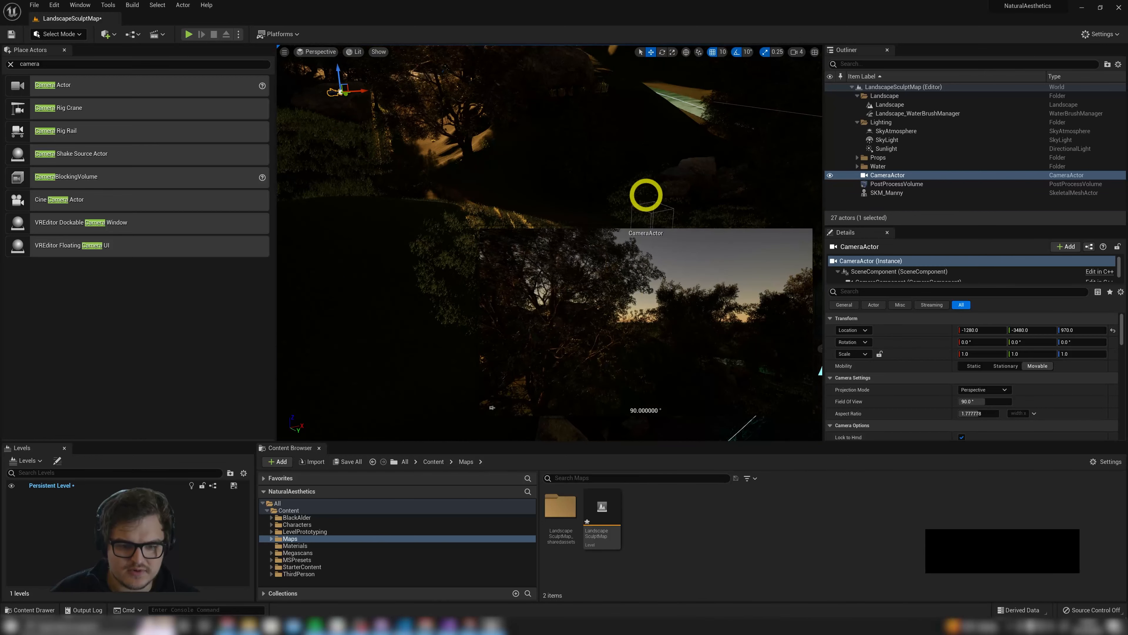
pyautogui.press('a')
pyautogui.press('e')
pyautogui.press('w')
pyautogui.moveTo(646, 194); pyautogui.dragTo(443, 185, button='right')
pyautogui.press('s')
pyautogui.moveTo(425, 189); pyautogui.dragTo(460, 221)
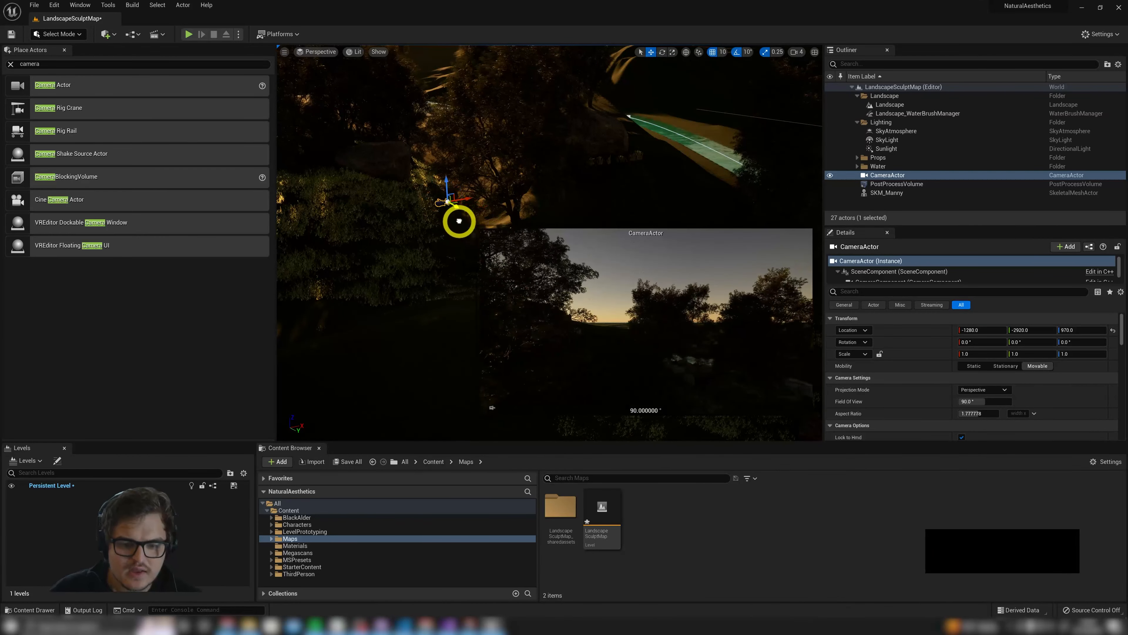
# Rotate the camera actor about its vertical axis to about -70° so it faces the low sun
pyautogui.moveTo(936, 288)
pyautogui.mouseDown()
pyautogui.moveTo(942, 353)
pyautogui.moveTo(924, 302)
pyautogui.moveTo(955, 283)
pyautogui.mouseUp()
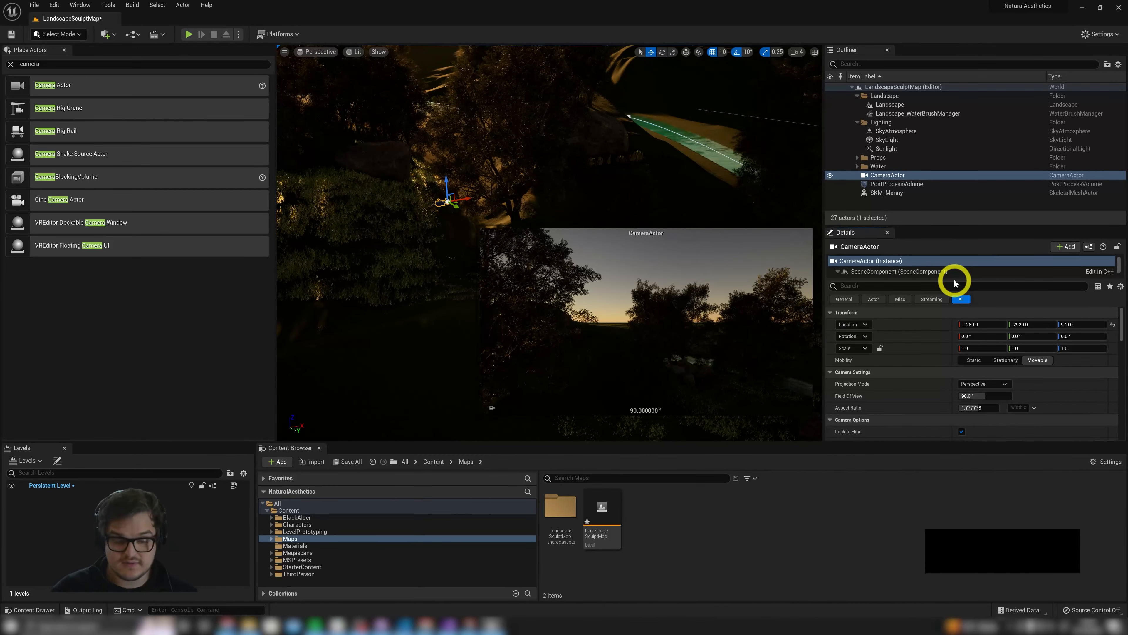
pyautogui.press('e')
pyautogui.moveTo(478, 202); pyautogui.dragTo(448, 205)
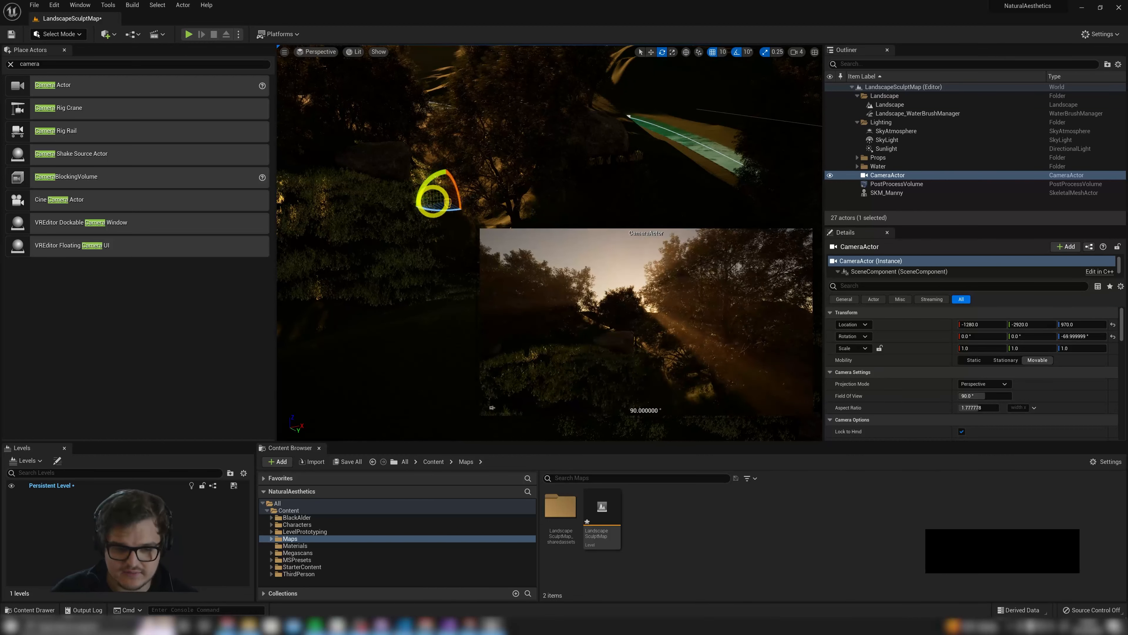
pyautogui.press('w')
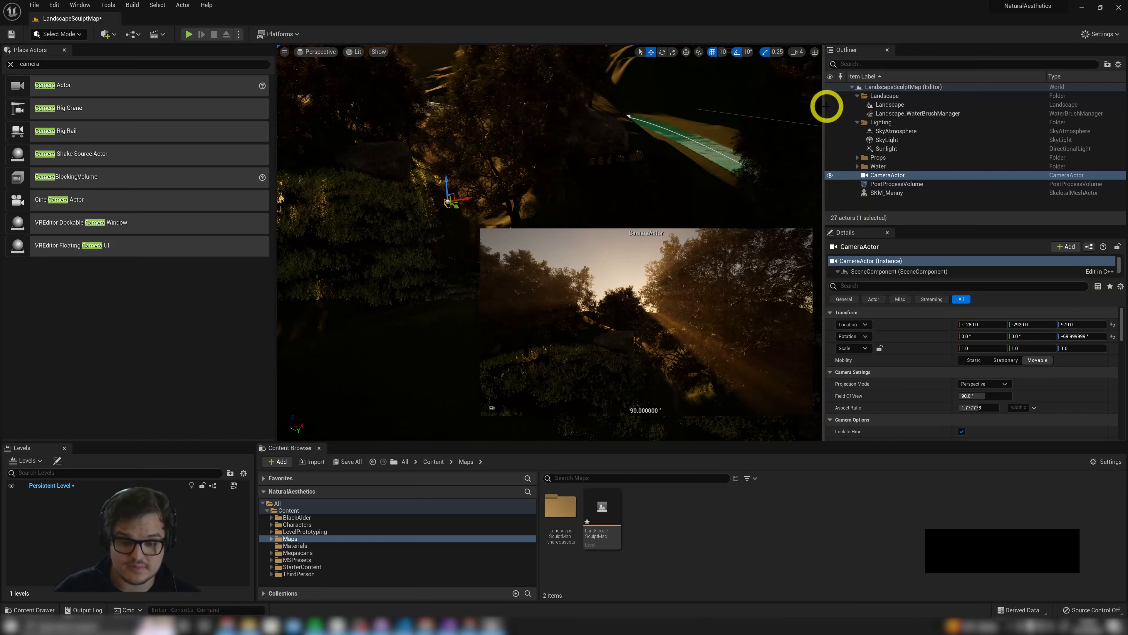
# Collapse the camera's Transform, Camera Settings, Camera Options, Auto Player Activation and Camera property groups
pyautogui.click(877, 372)
pyautogui.click(874, 384)
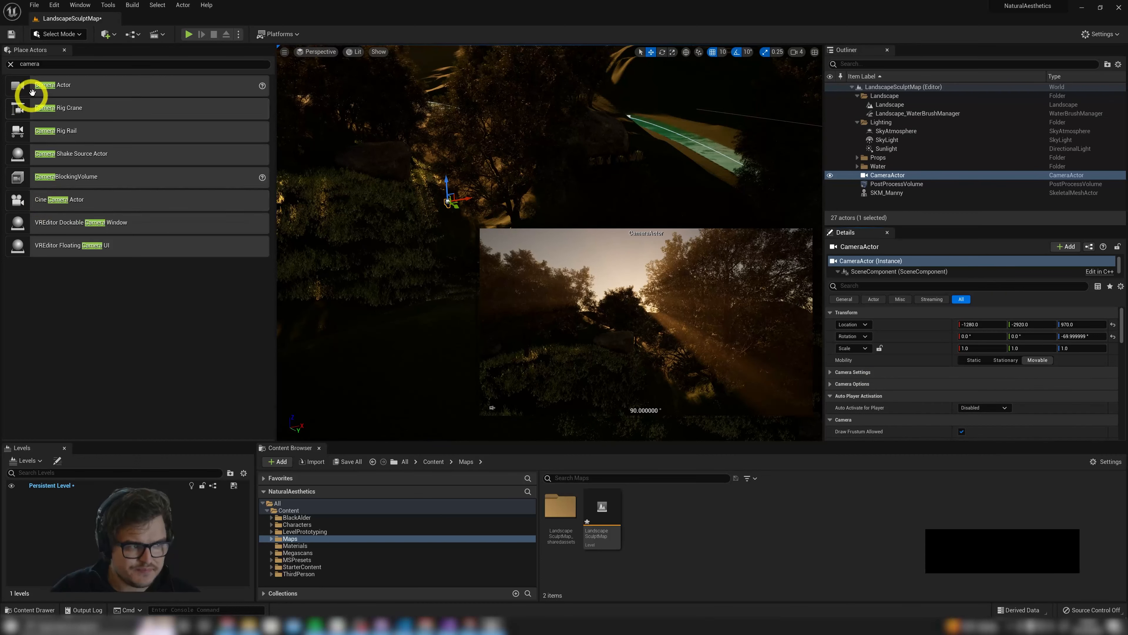
pyautogui.click(846, 312)
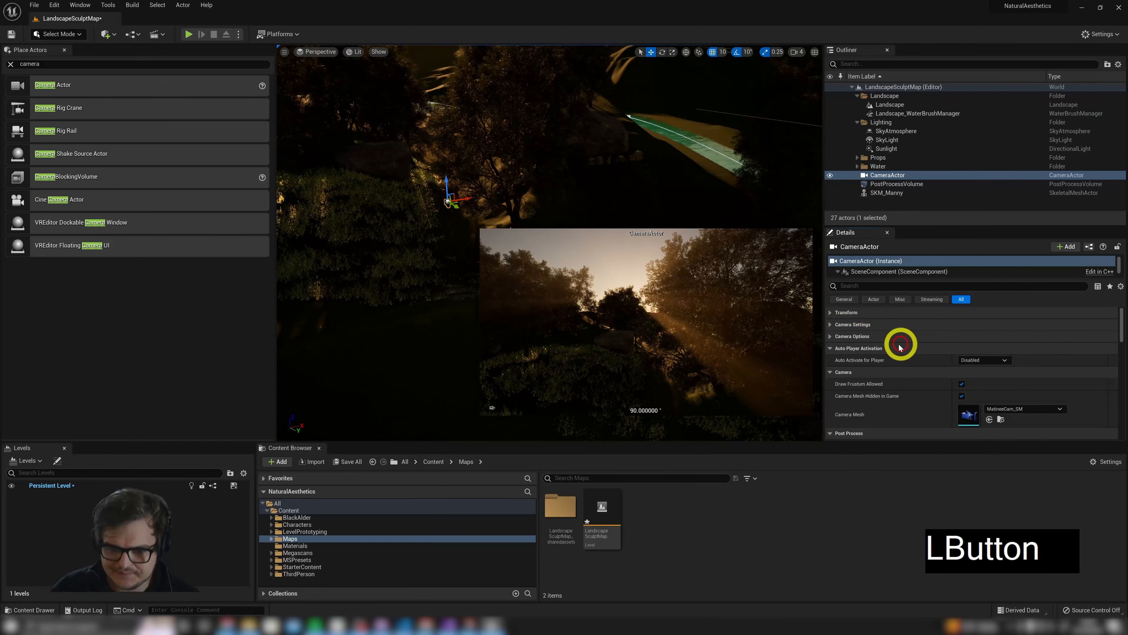
pyautogui.click(852, 349)
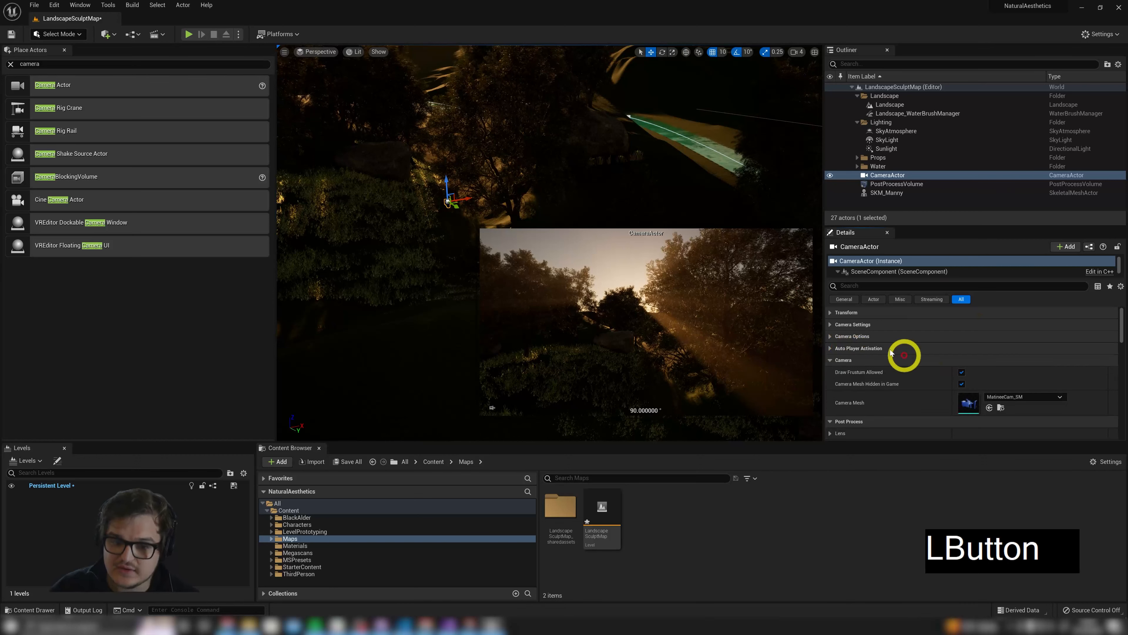
pyautogui.click(874, 177)
pyautogui.click(839, 349)
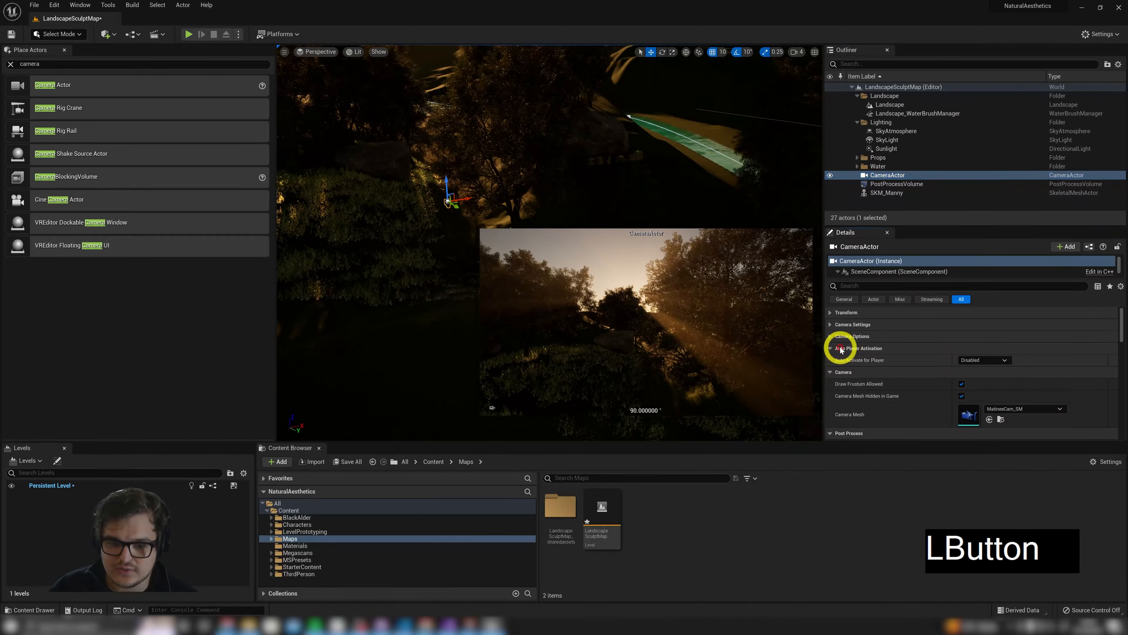
pyautogui.click(840, 350)
pyautogui.click(839, 360)
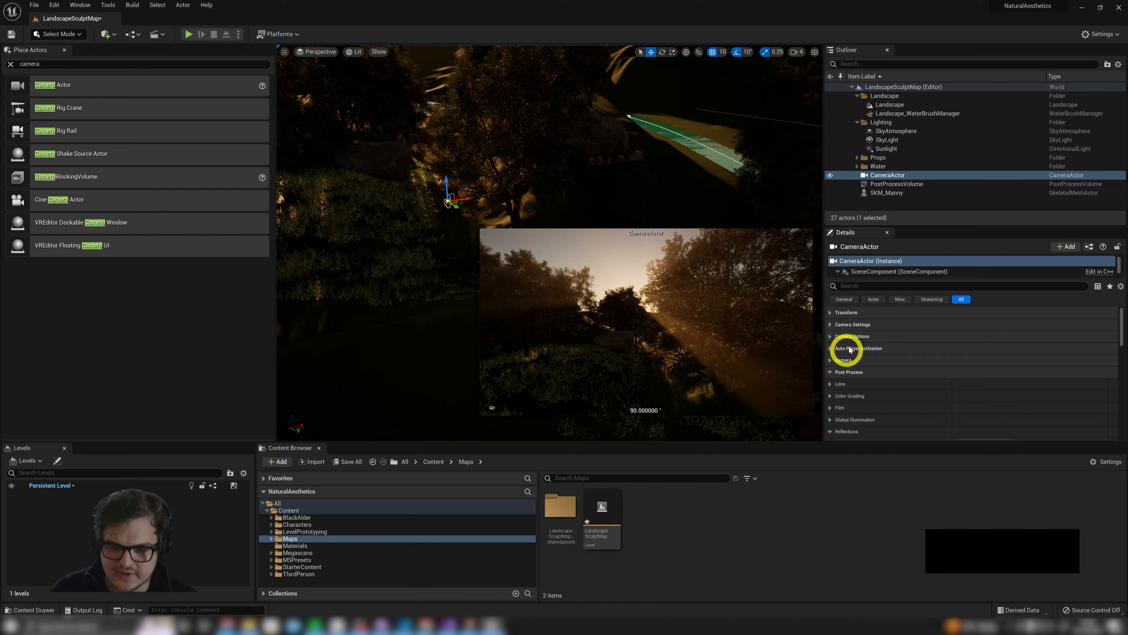
pyautogui.click(840, 350)
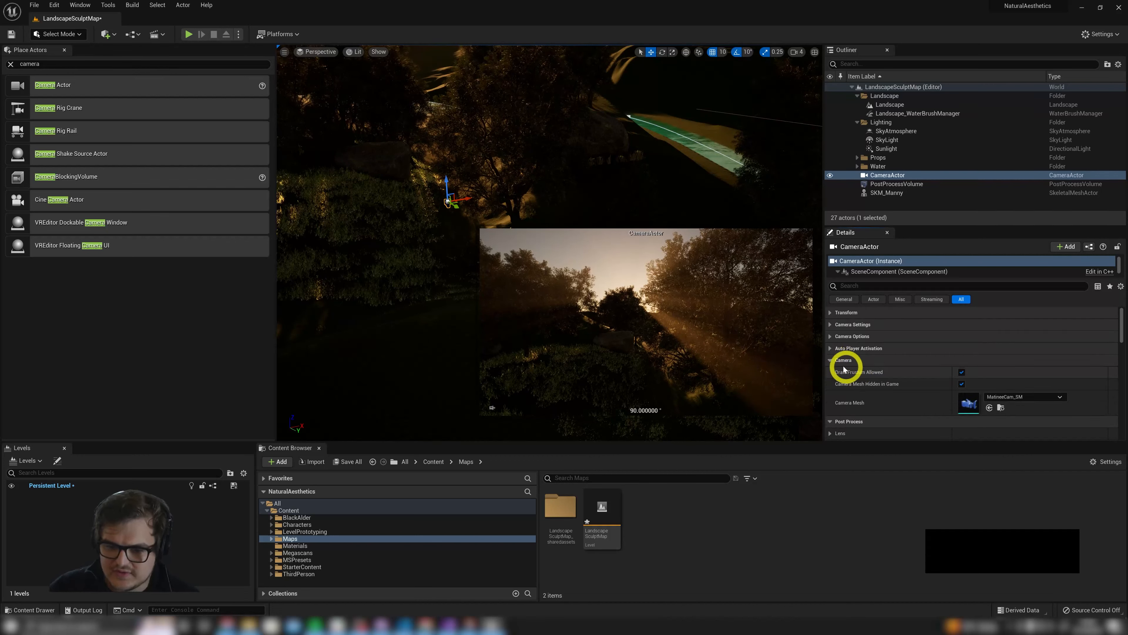
pyautogui.click(839, 349)
# Set the camera's projection mode to Orthographic in its Camera Settings
pyautogui.click(847, 325)
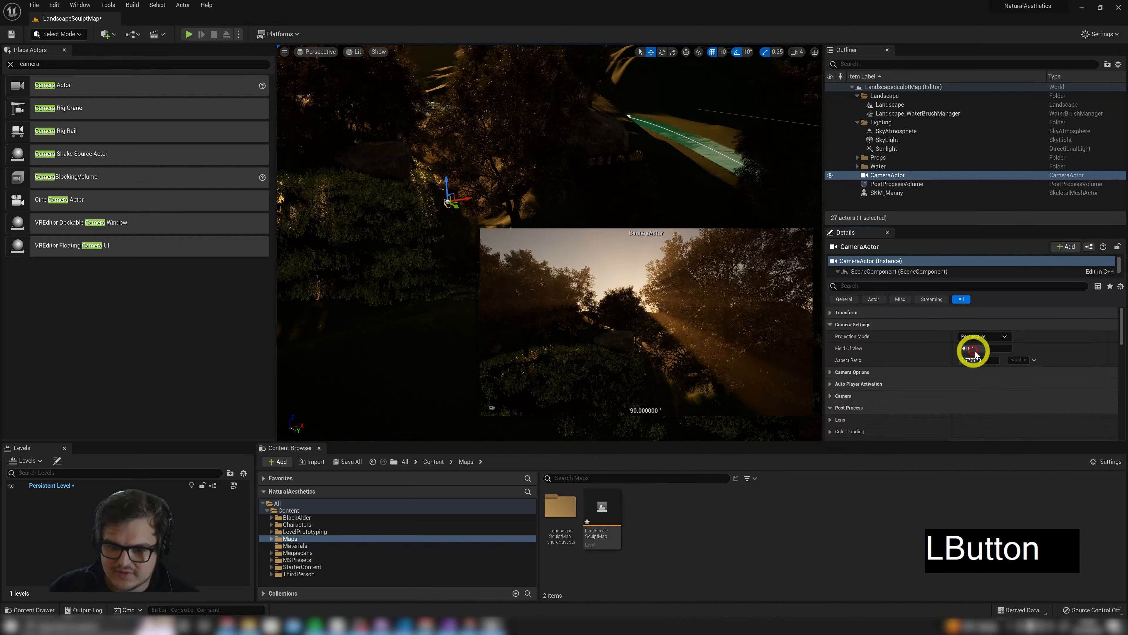
pyautogui.click(994, 338)
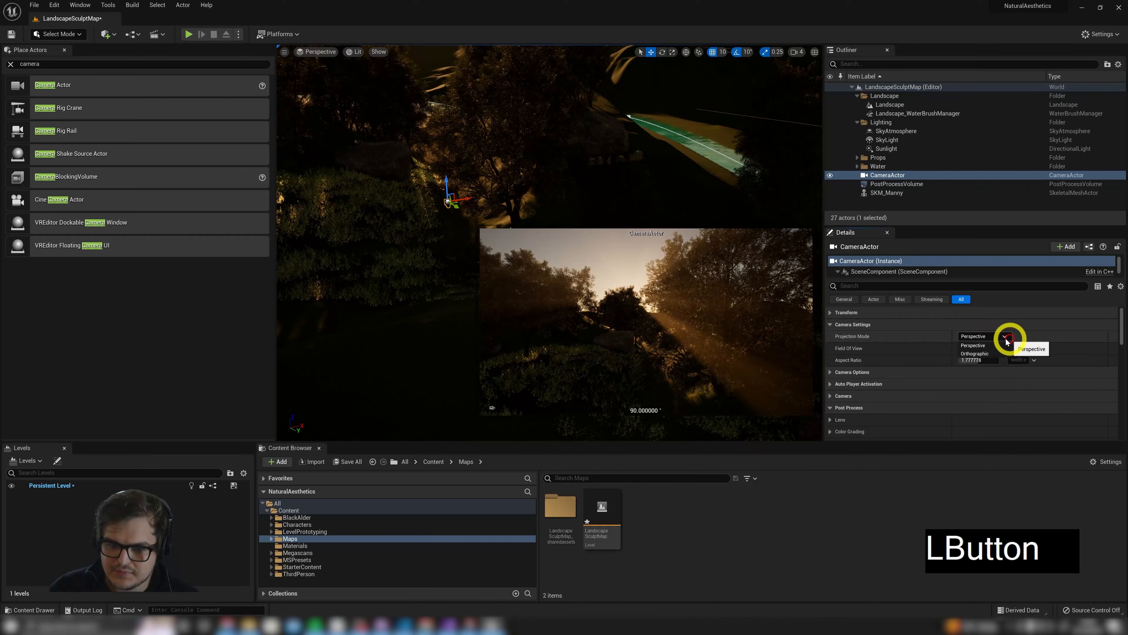
pyautogui.click(983, 353)
# Reposition the camera actor horizontally near the sandy path between the trees
pyautogui.moveTo(612, 189); pyautogui.dragTo(510, 195, button='right')
pyautogui.press('s')
pyautogui.press('a')
pyautogui.press('e')
pyautogui.moveTo(493, 216); pyautogui.dragTo(433, 191)
# Set the camera's projection mode back to Perspective
pyautogui.click(995, 336)
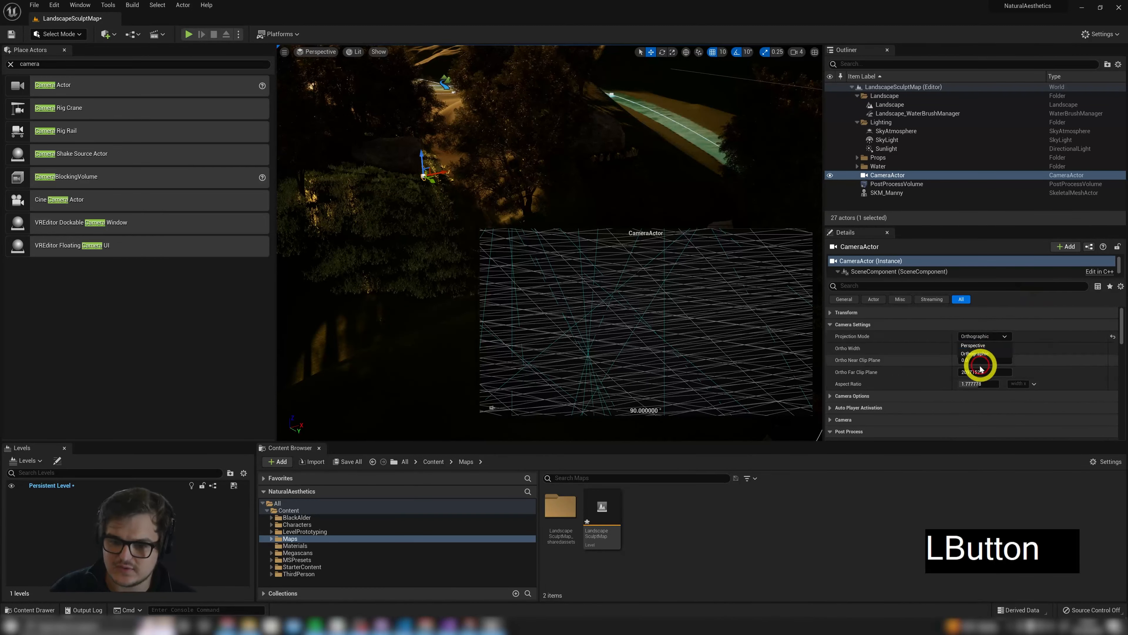
pyautogui.click(980, 343)
pyautogui.press('a')
pyautogui.press('s')
pyautogui.moveTo(537, 153); pyautogui.dragTo(548, 149, button='right')
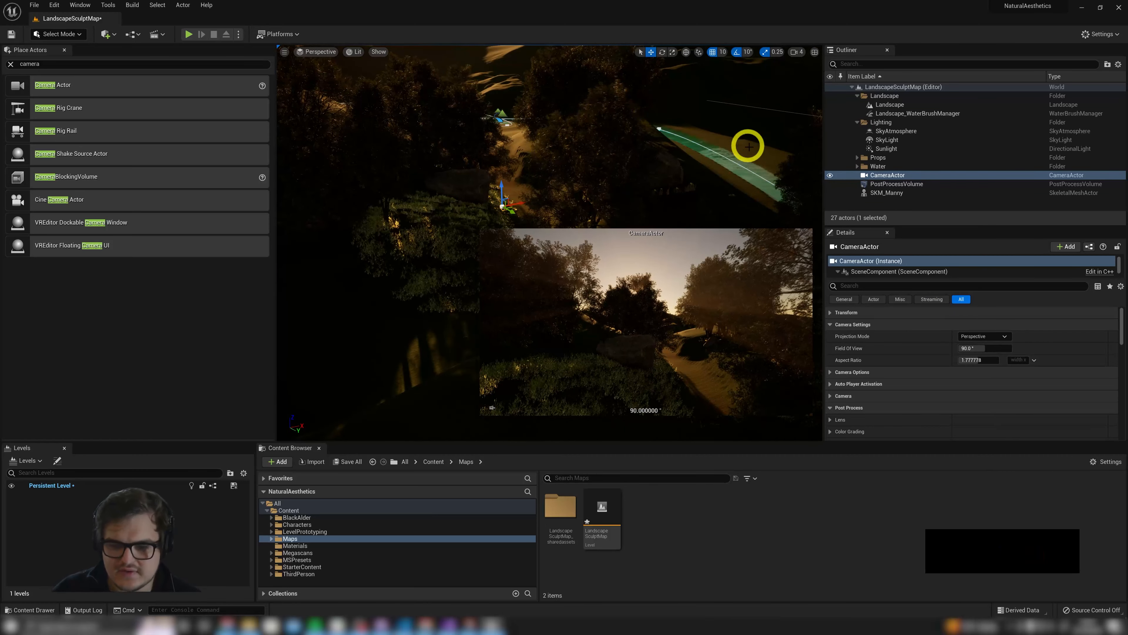
# Set the camera's field of view to about 82.96°
pyautogui.press('a')
pyautogui.press('w')
pyautogui.moveTo(622, 183)
pyautogui.mouseDown(button='right')
pyautogui.moveTo(605, 180)
pyautogui.moveTo(632, 177)
pyautogui.moveTo(607, 180)
pyautogui.mouseUp(button='right')
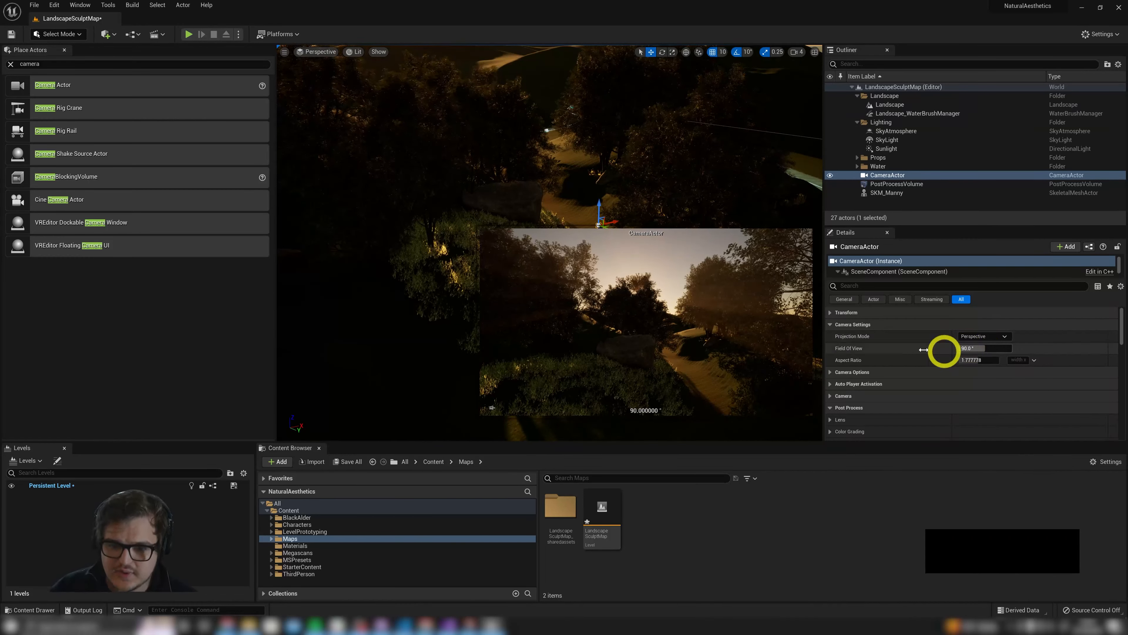
pyautogui.moveTo(966, 349); pyautogui.dragTo(995, 347)
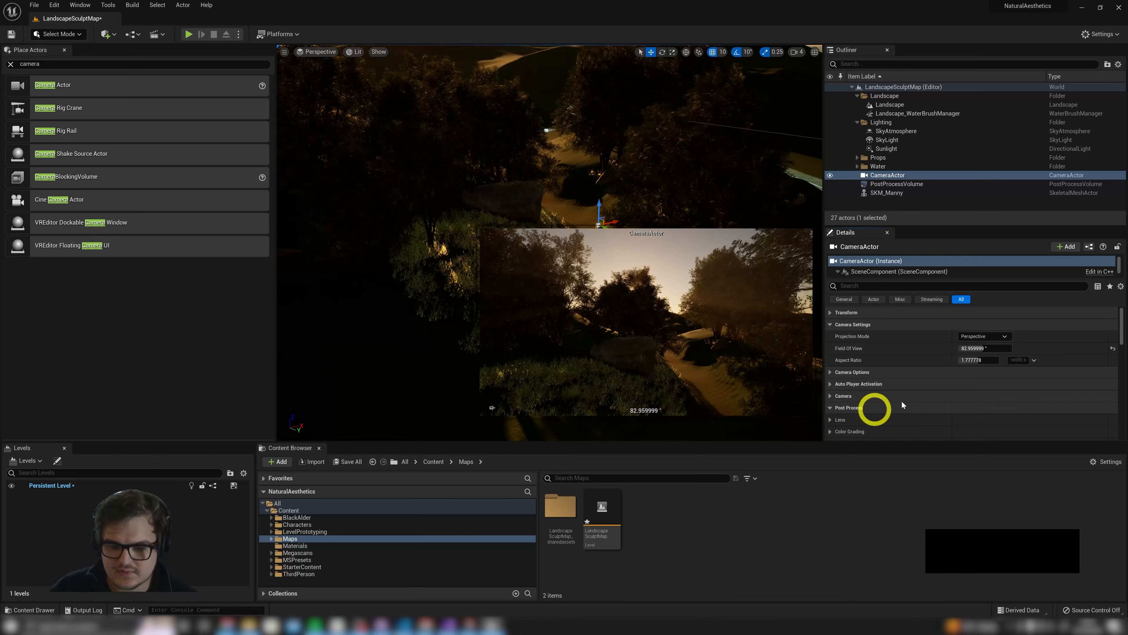
# Set the camera's aspect ratio to 2.5
pyautogui.click(970, 360)
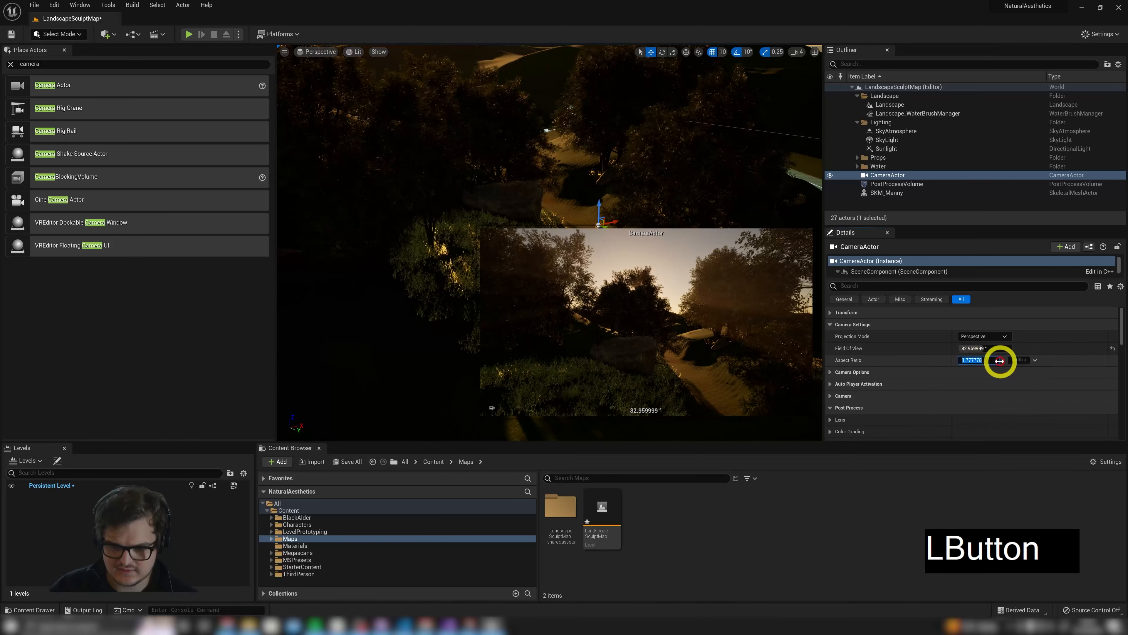
pyautogui.click(1057, 349)
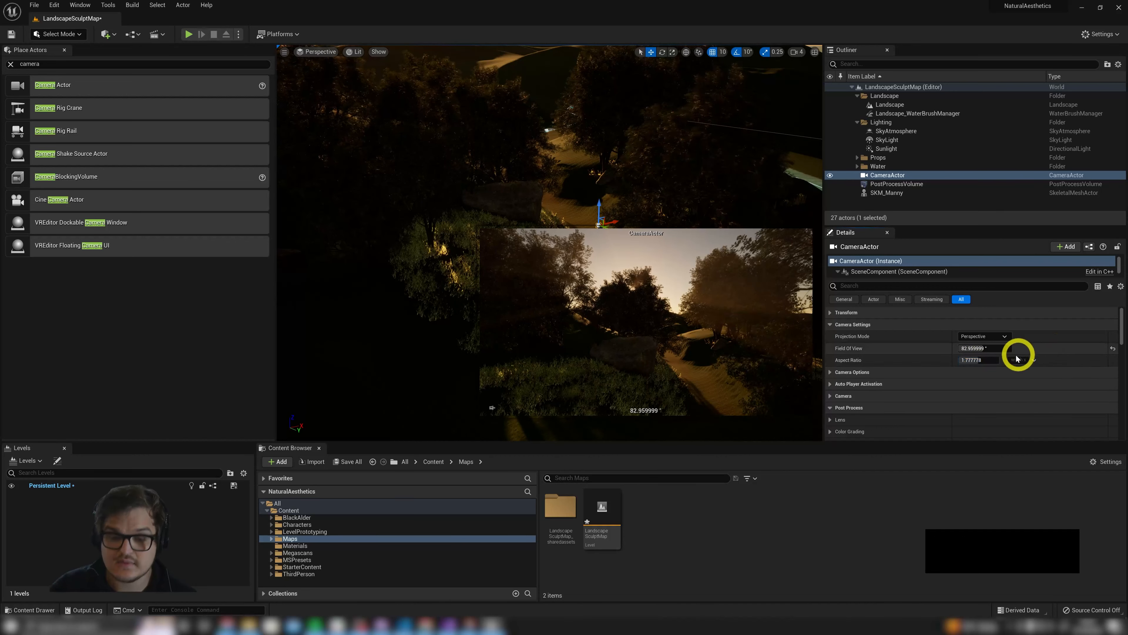
pyautogui.click(983, 361)
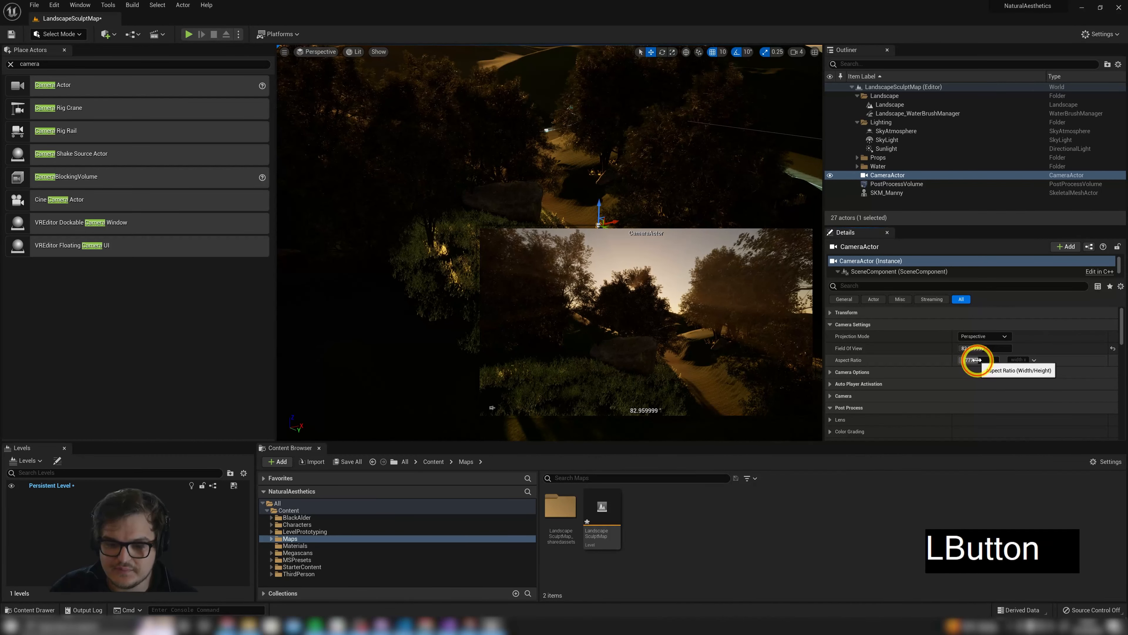
pyautogui.write('1')
pyautogui.press('KP_Enter')
# Try a different field of view on the camera and undo that change
pyautogui.moveTo(551, 266); pyautogui.dragTo(551, 187, button='right')
pyautogui.moveTo(976, 348); pyautogui.dragTo(1065, 346)
pyautogui.hotkey('ctrl', 'z')
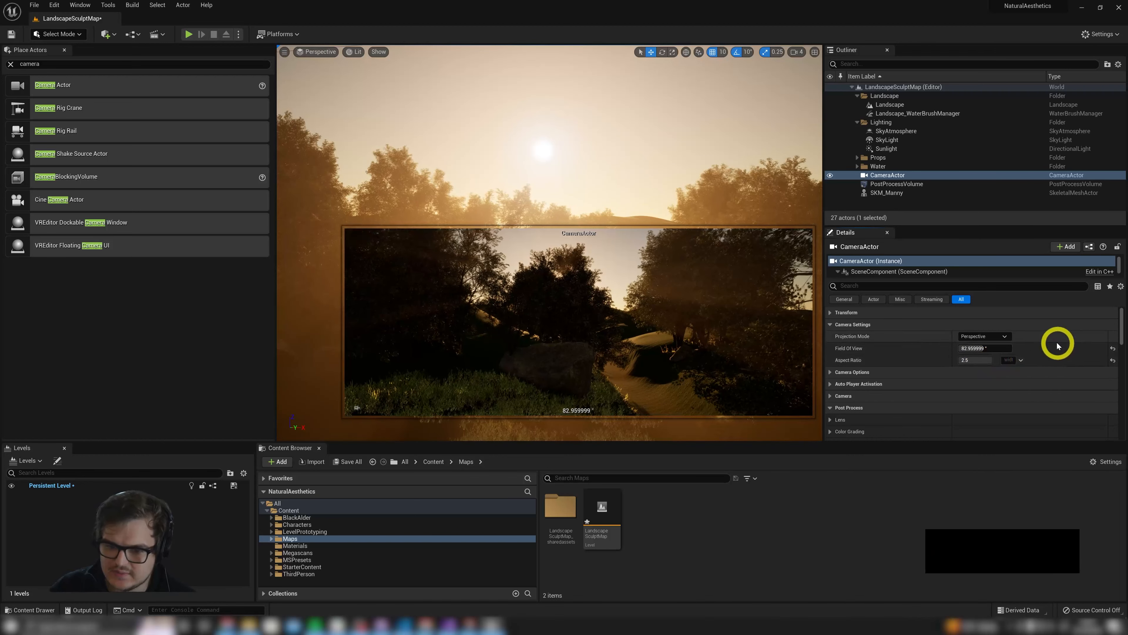
# Set the camera's aspect ratio to about 2.07
pyautogui.press('s')
pyautogui.moveTo(685, 202); pyautogui.dragTo(698, 206, button='right')
pyautogui.moveTo(978, 361)
pyautogui.mouseDown()
pyautogui.moveTo(941, 356)
pyautogui.moveTo(964, 353)
pyautogui.mouseUp()
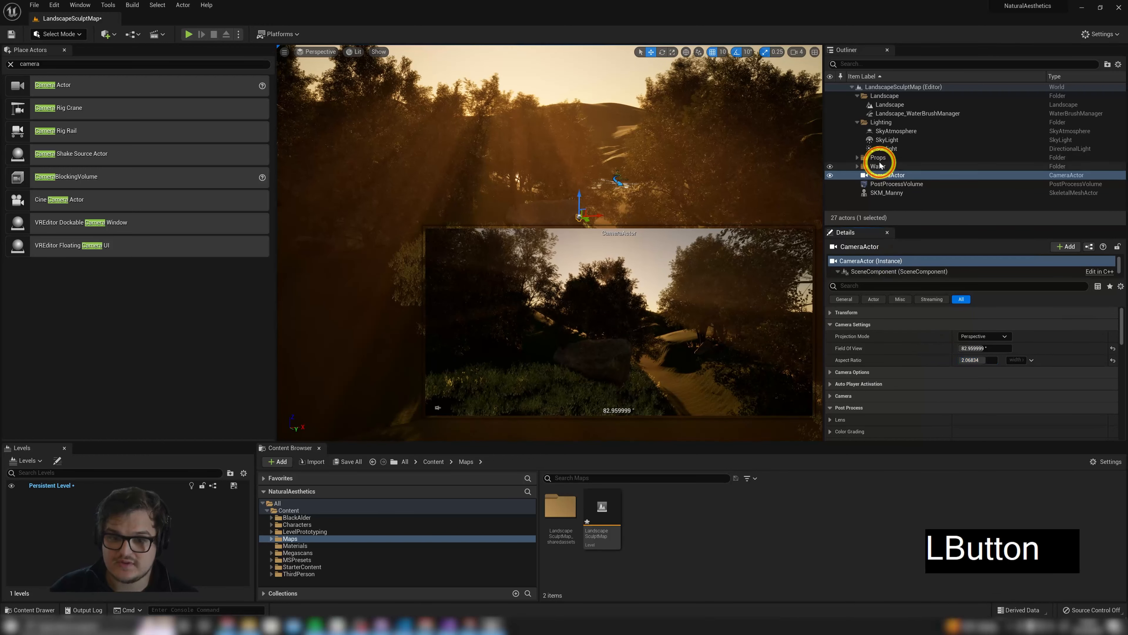
# Delete the CameraActor from the level
pyautogui.click(878, 174)
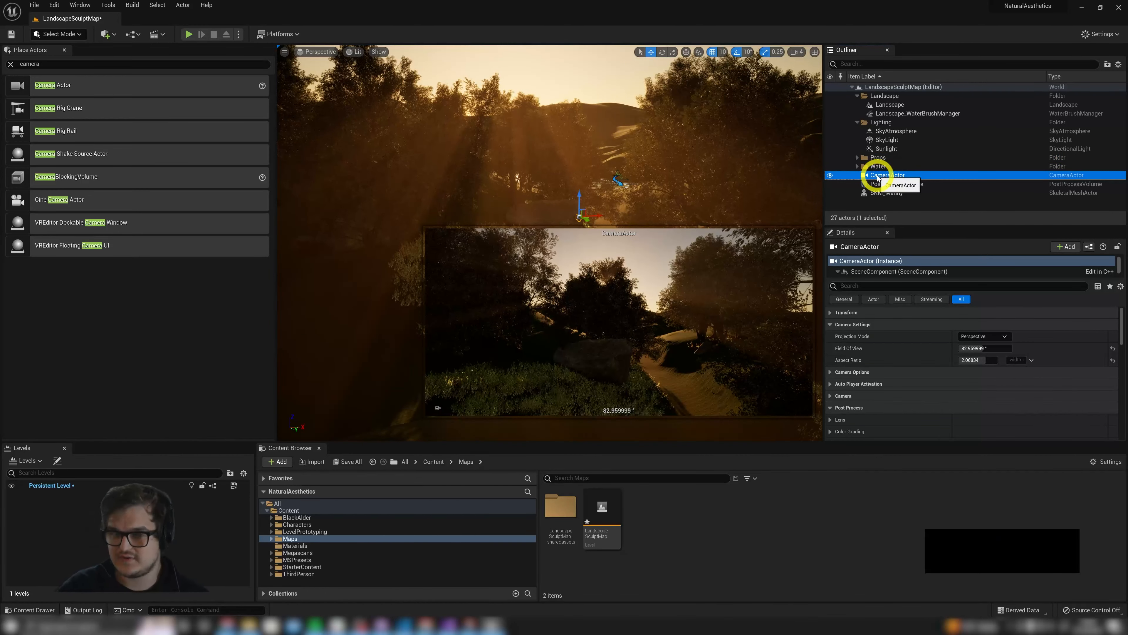
pyautogui.press('Delete')
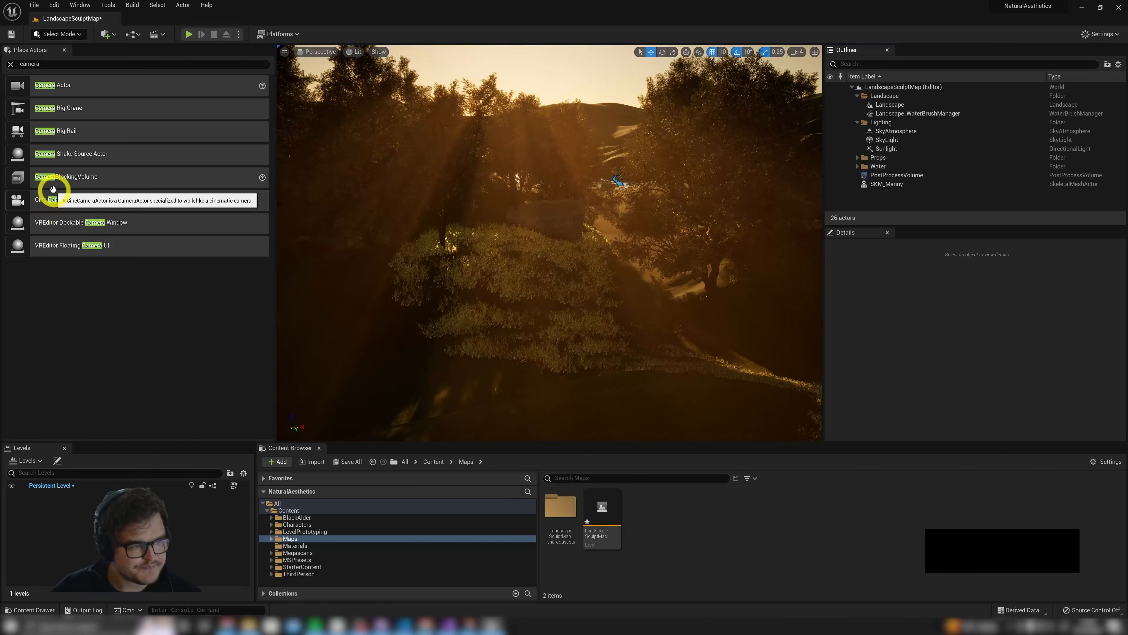
# Frame the viewport low over the grassy slope, with the sun shining through the large tree
pyautogui.moveTo(542, 222); pyautogui.dragTo(425, 196, button='right')
pyautogui.press('w')
pyautogui.press('d')
pyautogui.press('q')
pyautogui.press('q')
pyautogui.press('a')
pyautogui.press('a')
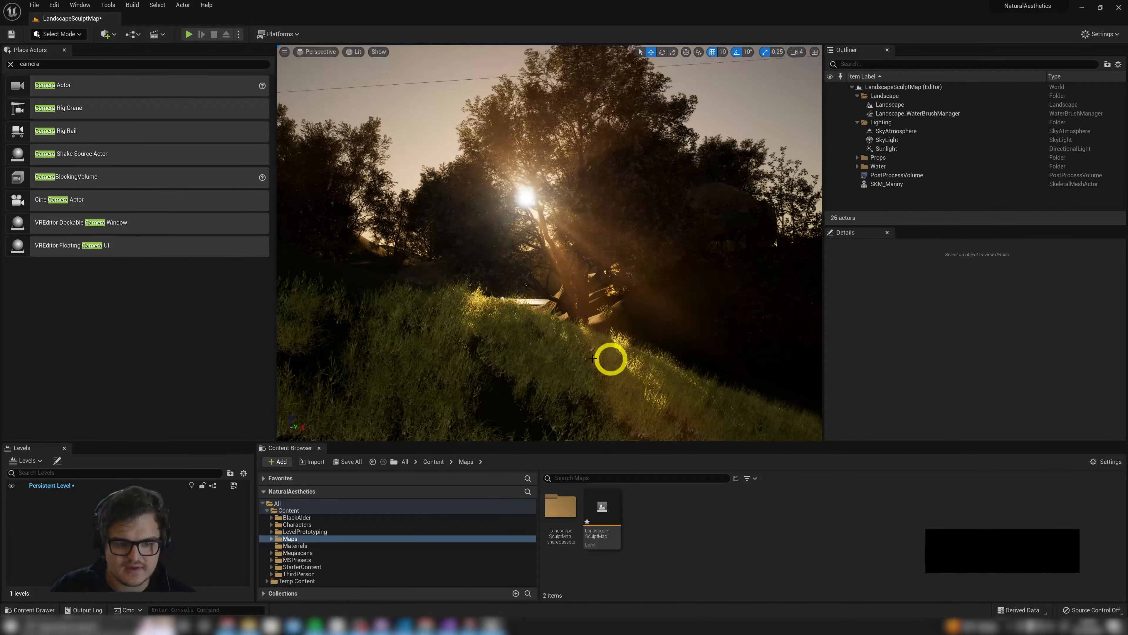
pyautogui.click(285, 53)
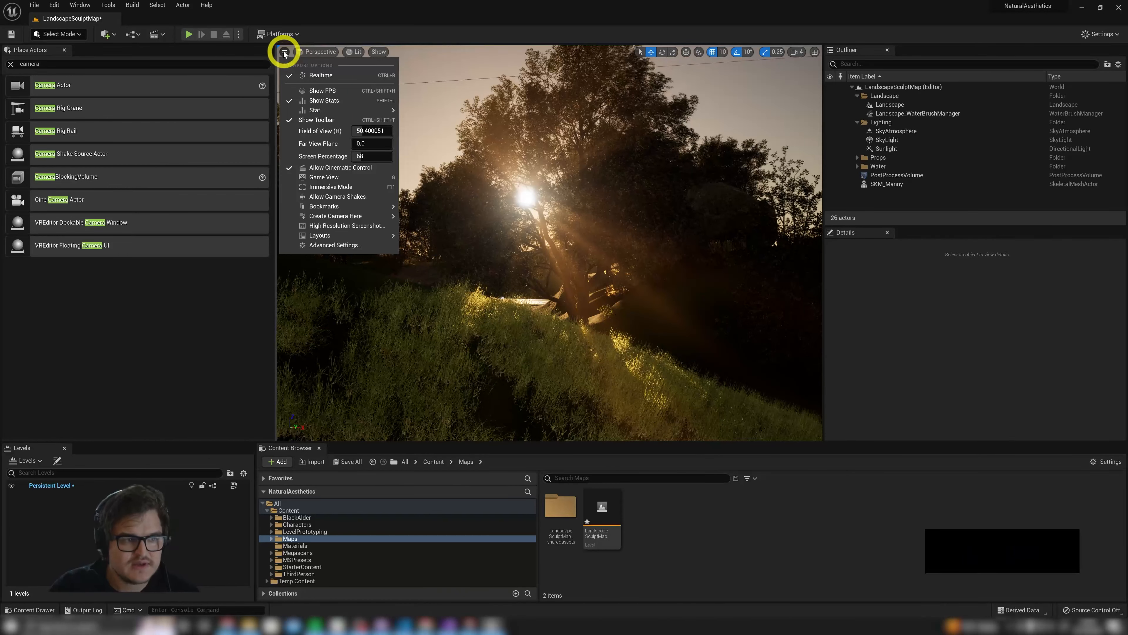
pyautogui.click(286, 54)
pyautogui.press('F12')
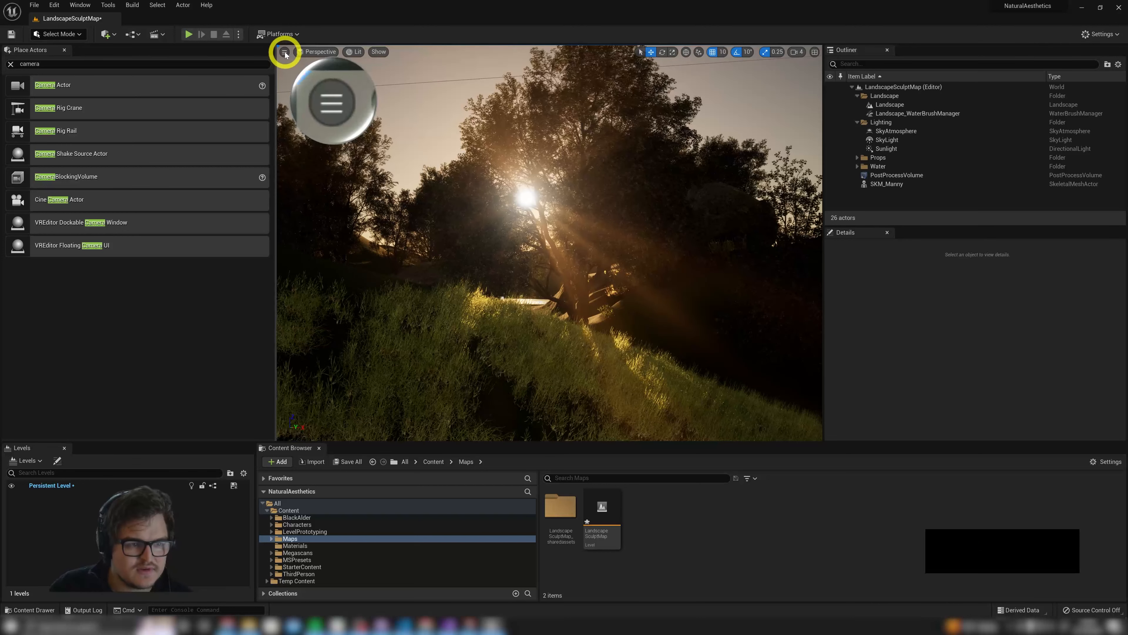
# Create a CineCameraActor from the current viewport framing of the sunlit tree on the grassy slope
pyautogui.press('F12')
pyautogui.click(284, 52)
pyautogui.moveTo(334, 216)
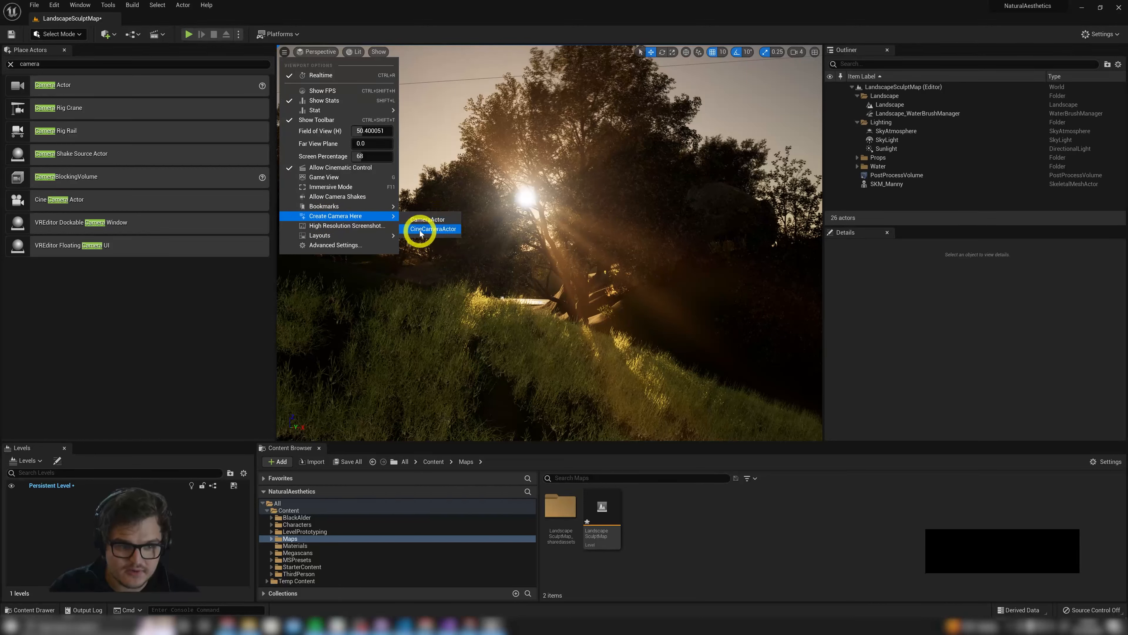
pyautogui.click(431, 228)
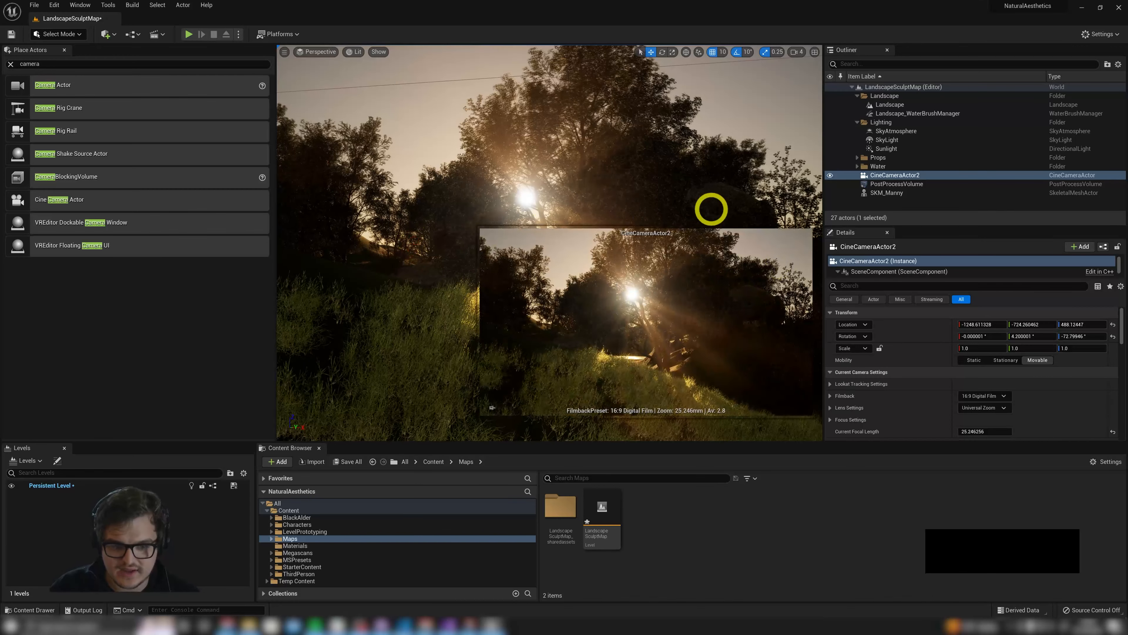
pyautogui.click(884, 175)
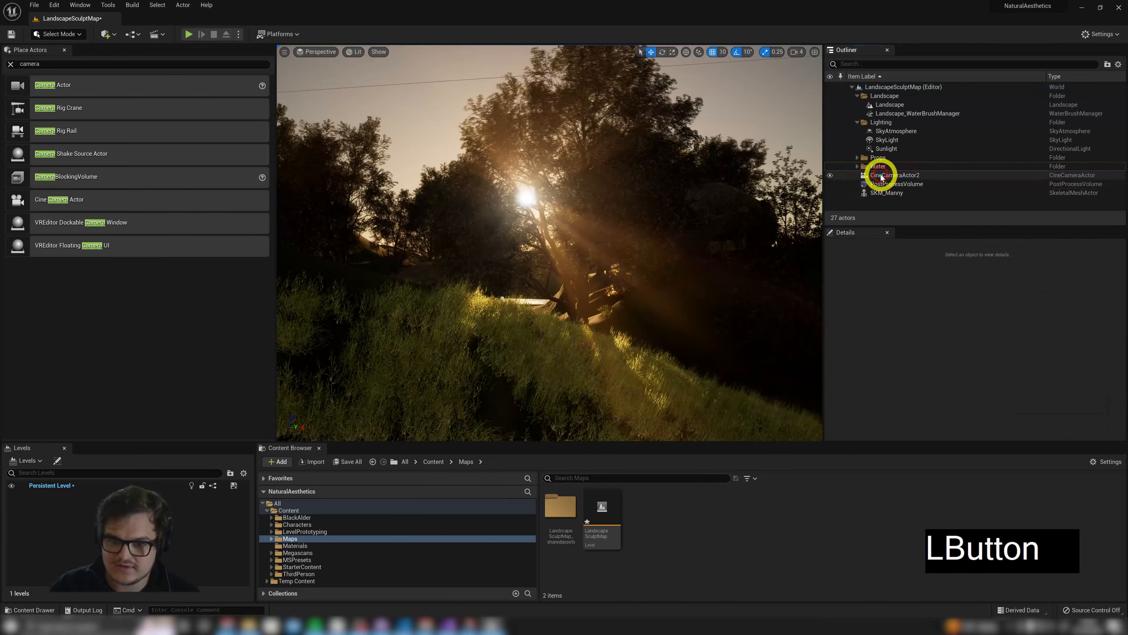
pyautogui.press('s')
pyautogui.moveTo(542, 141); pyautogui.dragTo(510, 186, button='right')
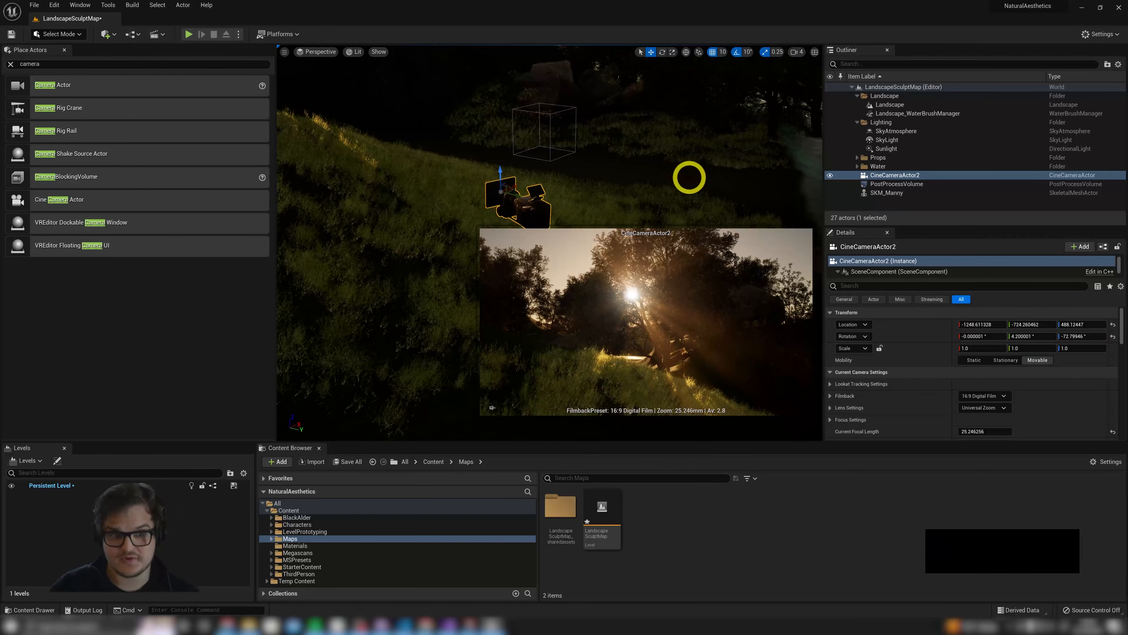
# Frame the viewport low over the river, with the large tree backlit and the sun glinting on the water
pyautogui.moveTo(649, 170); pyautogui.dragTo(666, 156, button='right')
pyautogui.press('w')
pyautogui.press('w')
pyautogui.press('d')
pyautogui.press('d')
pyautogui.press('s')
pyautogui.press('w')
pyautogui.click(890, 197)
pyautogui.moveTo(592, 172); pyautogui.dragTo(706, 211, button='right')
pyautogui.press('d')
pyautogui.press('w')
pyautogui.press('q')
pyautogui.press('d')
pyautogui.press('a')
pyautogui.press('w')
pyautogui.press('e')
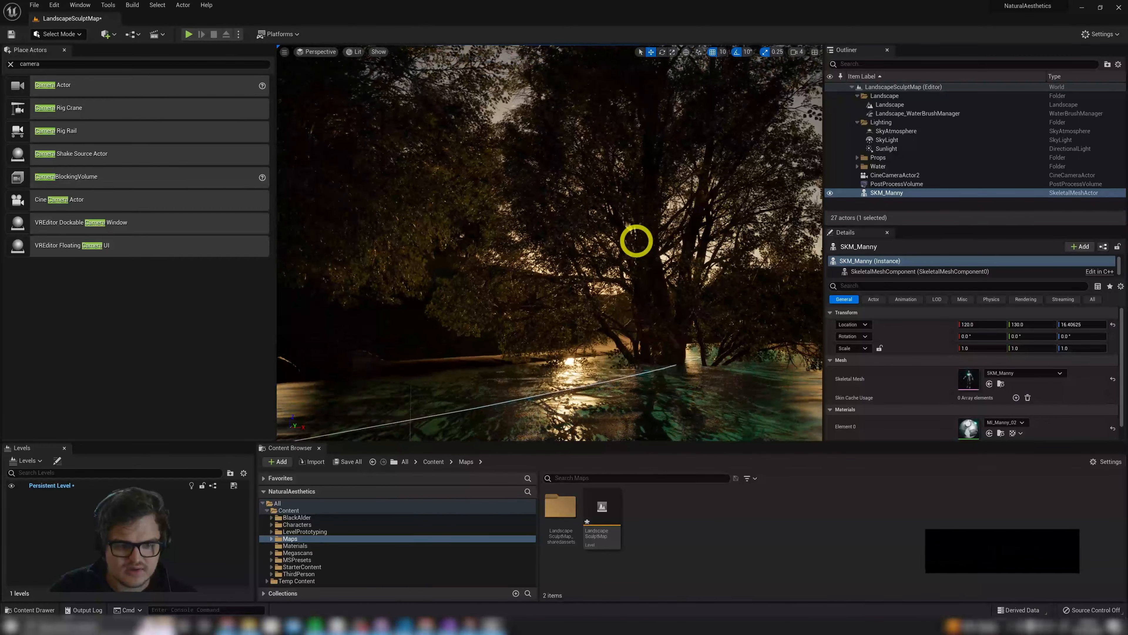
pyautogui.moveTo(640, 261); pyautogui.dragTo(639, 260, button='right')
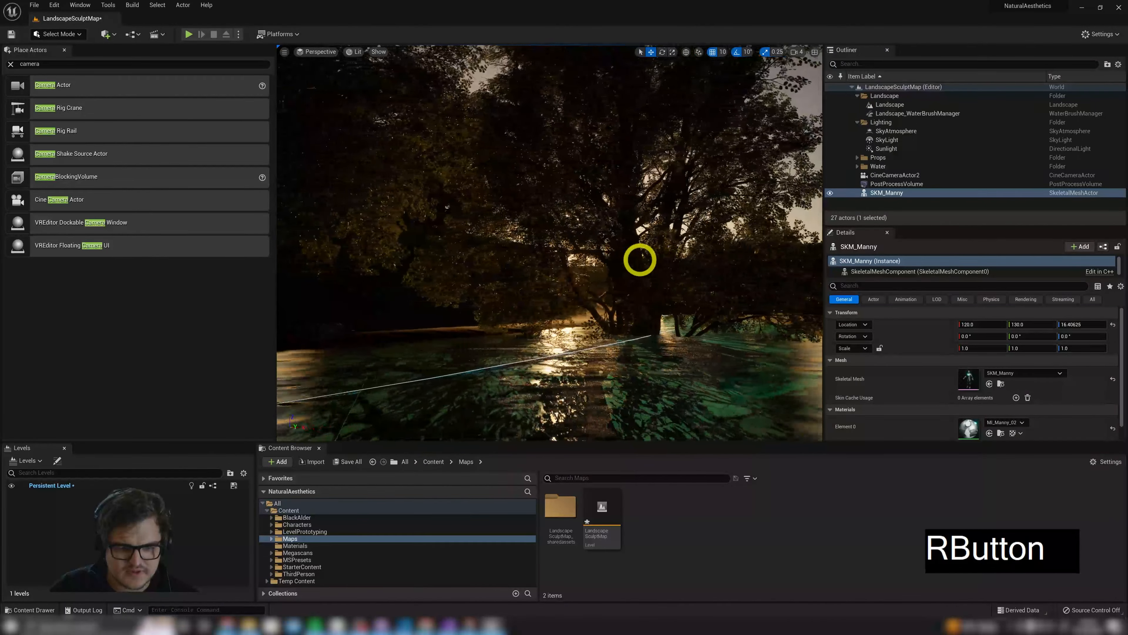
# Create a second CineCameraActor from the current river view and select it
pyautogui.click(284, 52)
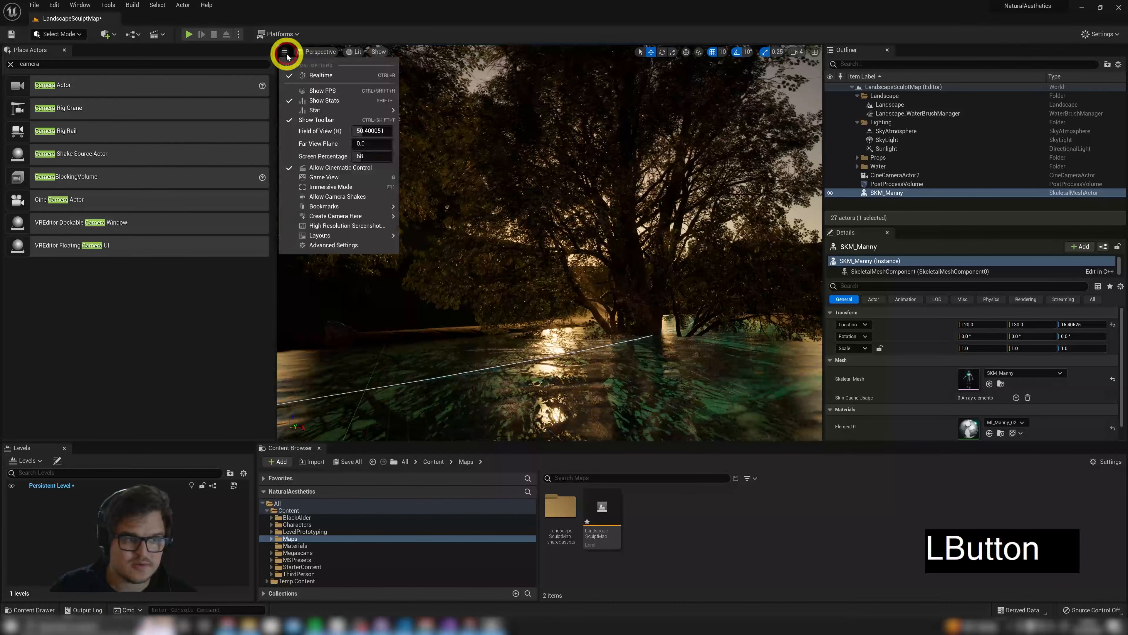
pyautogui.click(416, 227)
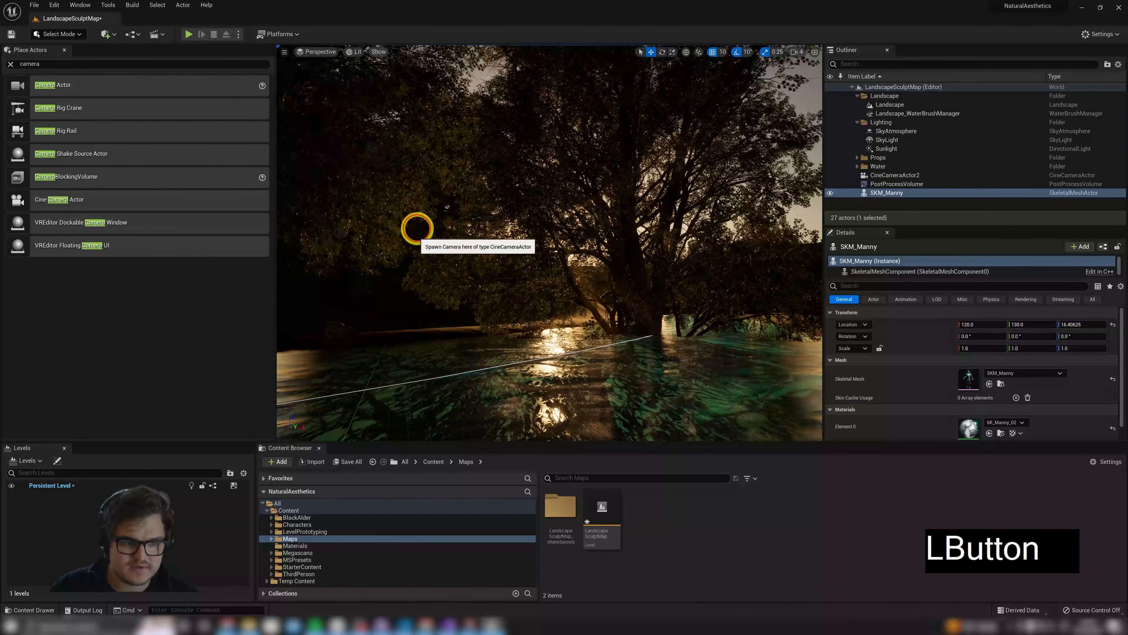
pyautogui.click(907, 177)
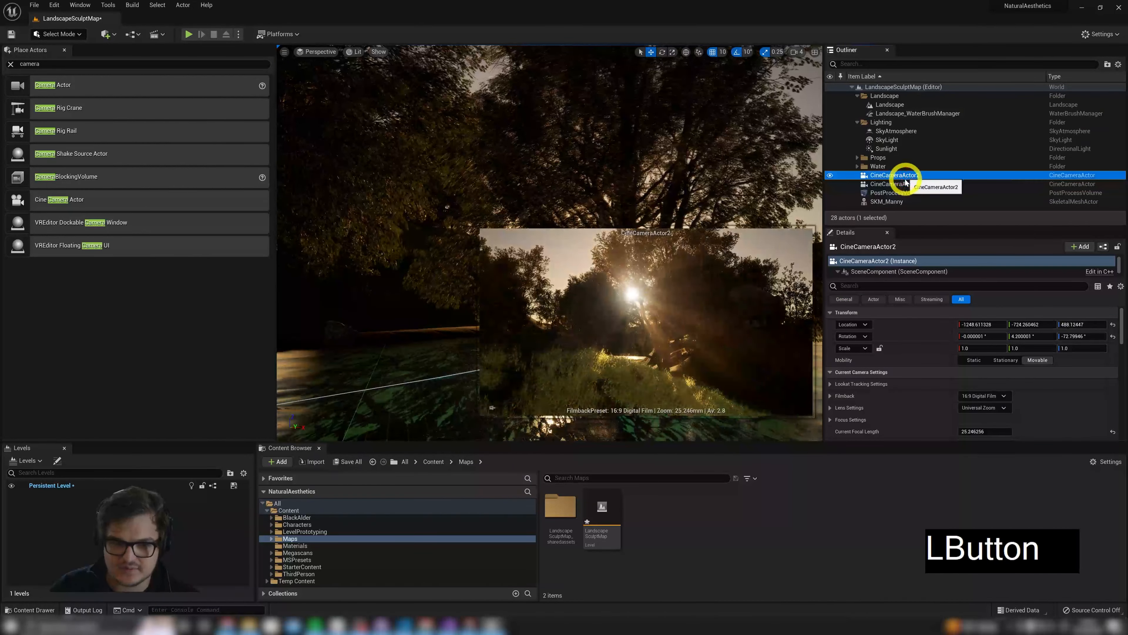
pyautogui.click(904, 185)
# Examine where the hillside and river cine cameras sit in the level and compare their previews
pyautogui.press('s')
pyautogui.moveTo(526, 177); pyautogui.dragTo(515, 228, button='right')
pyautogui.press('e')
pyautogui.press('q')
pyautogui.press('d')
pyautogui.doubleClick(899, 175)
pyautogui.keyDown('alt'); pyautogui.moveTo(632, 129); pyautogui.dragTo(520, 167); pyautogui.keyUp('alt')
pyautogui.click(907, 185)
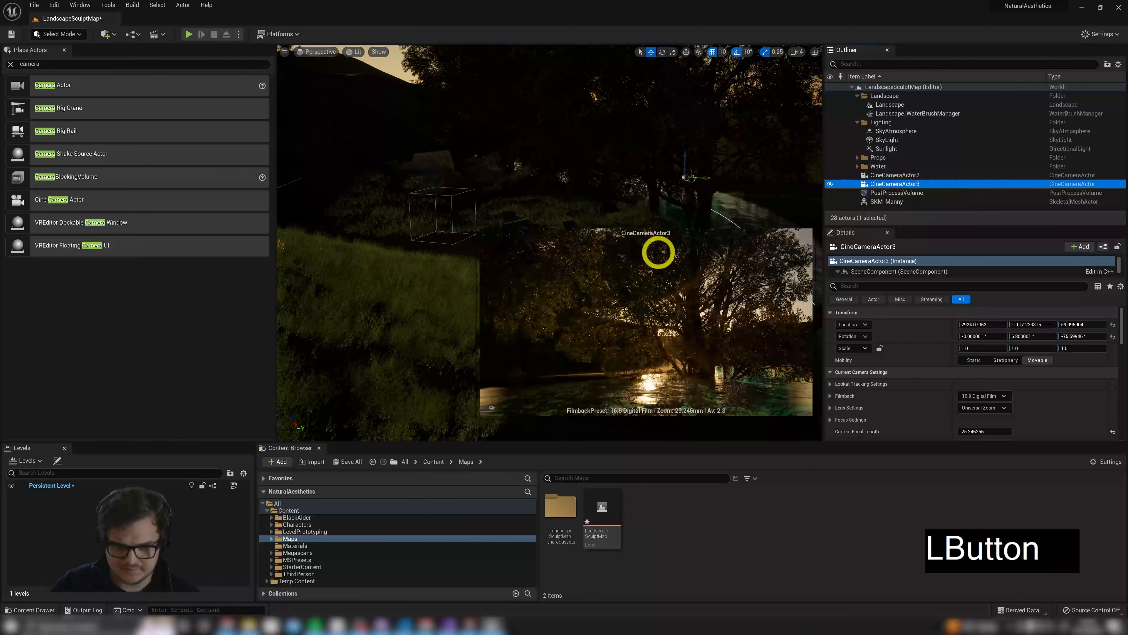
pyautogui.keyDown('alt'); pyautogui.moveTo(658, 252); pyautogui.dragTo(711, 148); pyautogui.keyUp('alt')
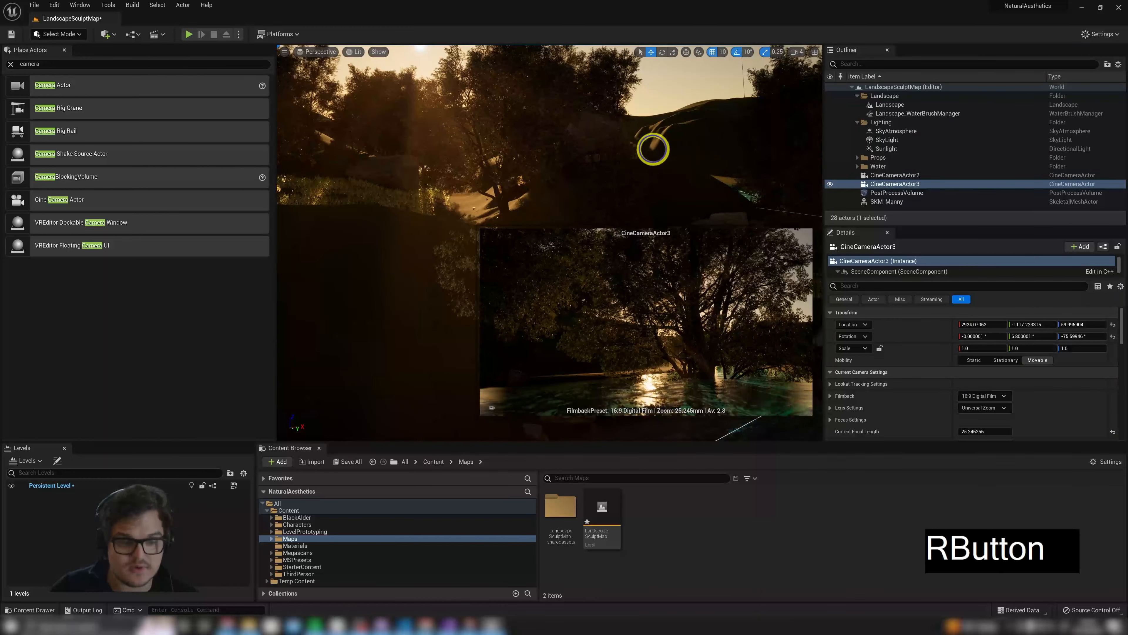
# Frame the viewport low along the sandy path, with the grassy bank on one side and the sunlit dunes on the other
pyautogui.press('a')
pyautogui.press('e')
pyautogui.press('w')
pyautogui.moveTo(653, 149); pyautogui.dragTo(510, 108, button='right')
pyautogui.press('d')
pyautogui.press('q')
pyautogui.click(478, 69)
pyautogui.press('w')
pyautogui.press('q')
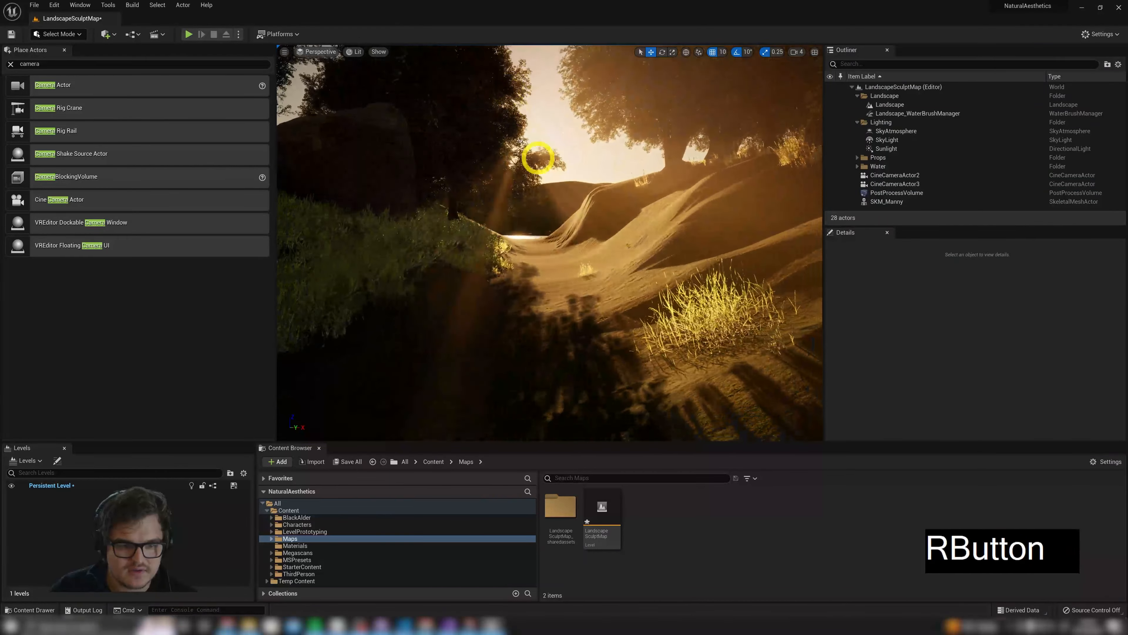
pyautogui.moveTo(537, 198); pyautogui.dragTo(581, 206, button='right')
pyautogui.press('a')
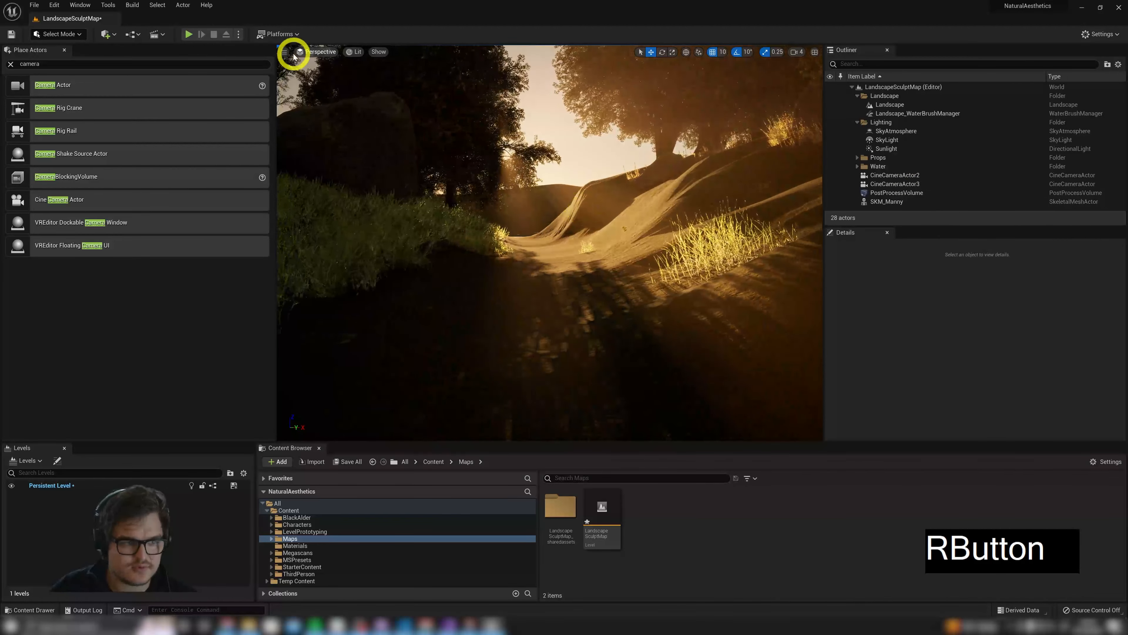
# Create a third CineCameraActor from the current view of the sandy path
pyautogui.click(284, 52)
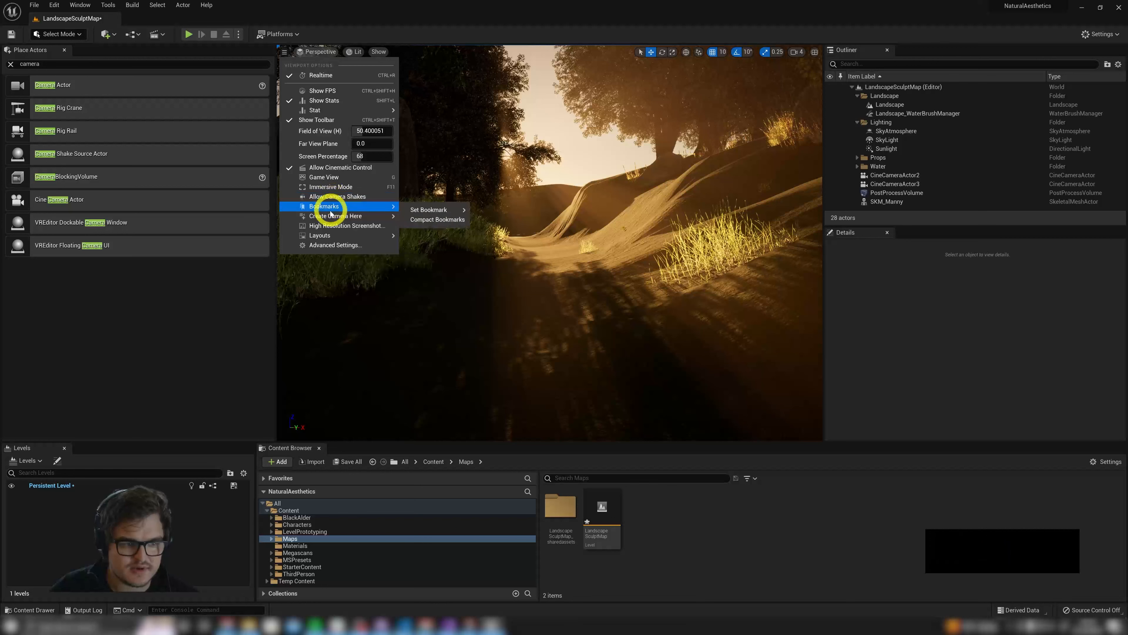
pyautogui.click(422, 230)
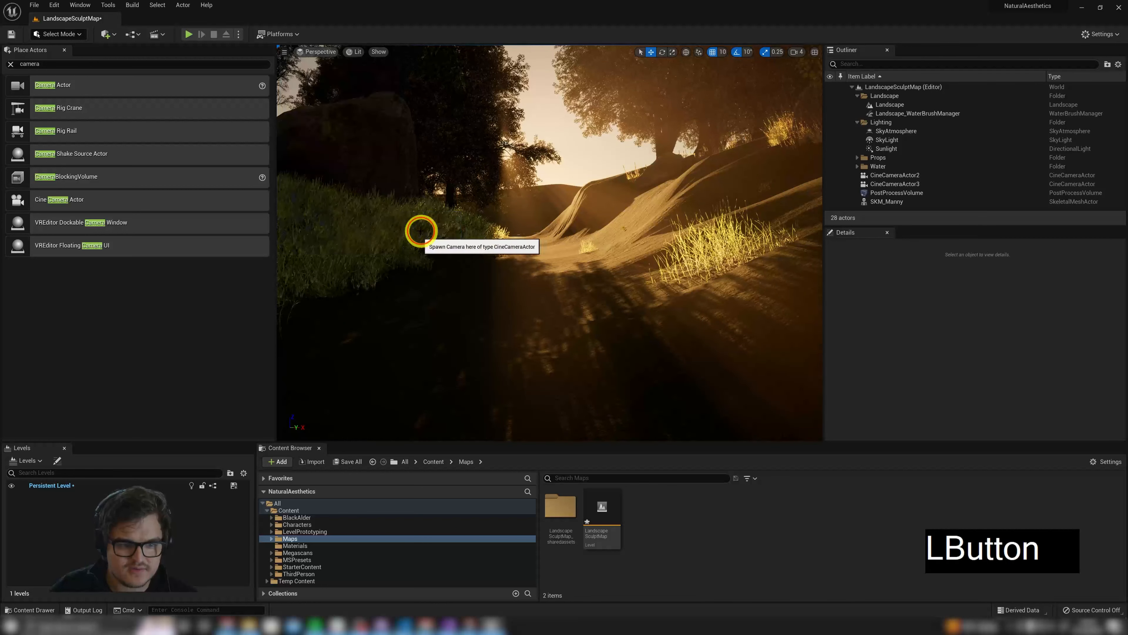
pyautogui.press('s')
pyautogui.moveTo(524, 158); pyautogui.dragTo(690, 118, button='right')
pyautogui.press('e')
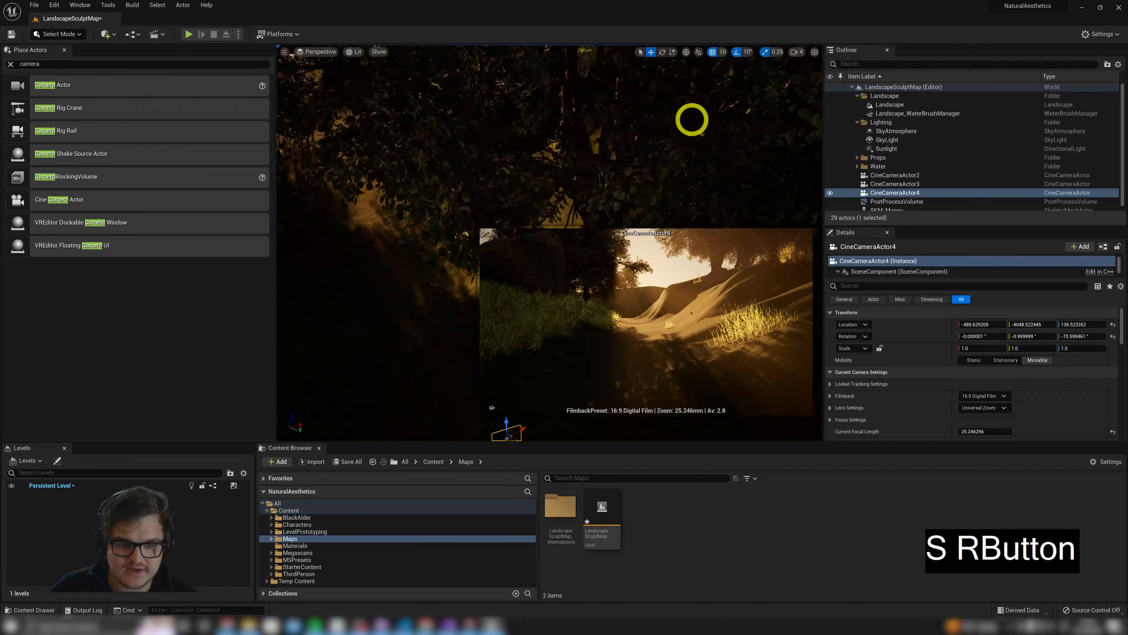
# Compare the previews of the sunset, river and path cine cameras and inspect the sunset camera's placement
pyautogui.click(879, 184)
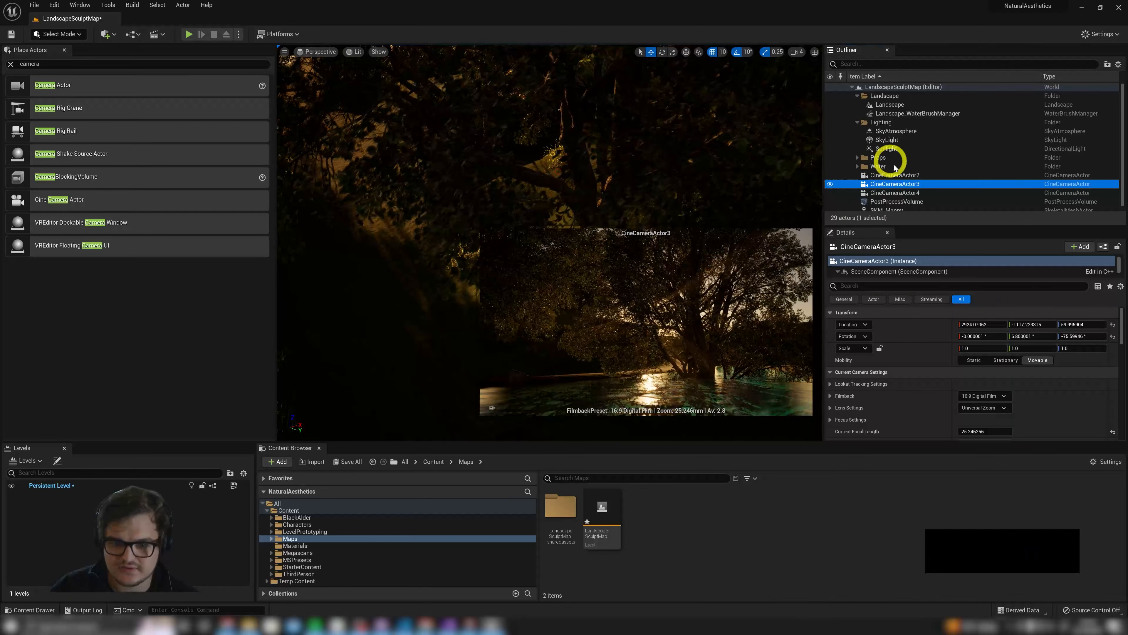
pyautogui.click(893, 174)
pyautogui.press('f')
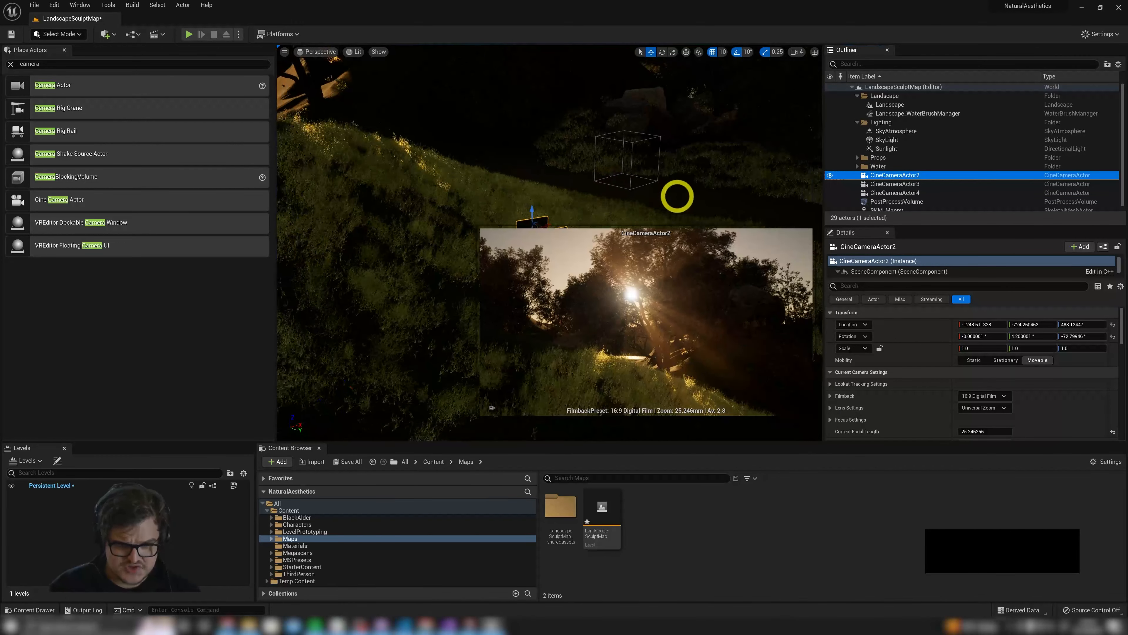
pyautogui.keyDown('alt'); pyautogui.moveTo(674, 165); pyautogui.dragTo(573, 138); pyautogui.keyUp('alt')
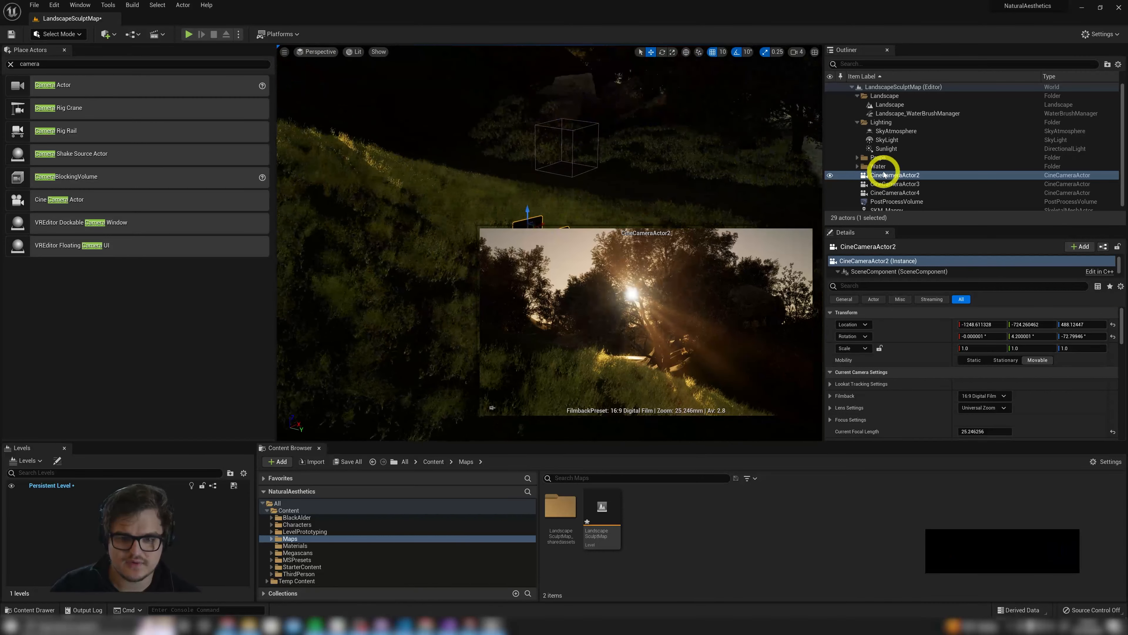
pyautogui.click(895, 175)
pyautogui.click(902, 176)
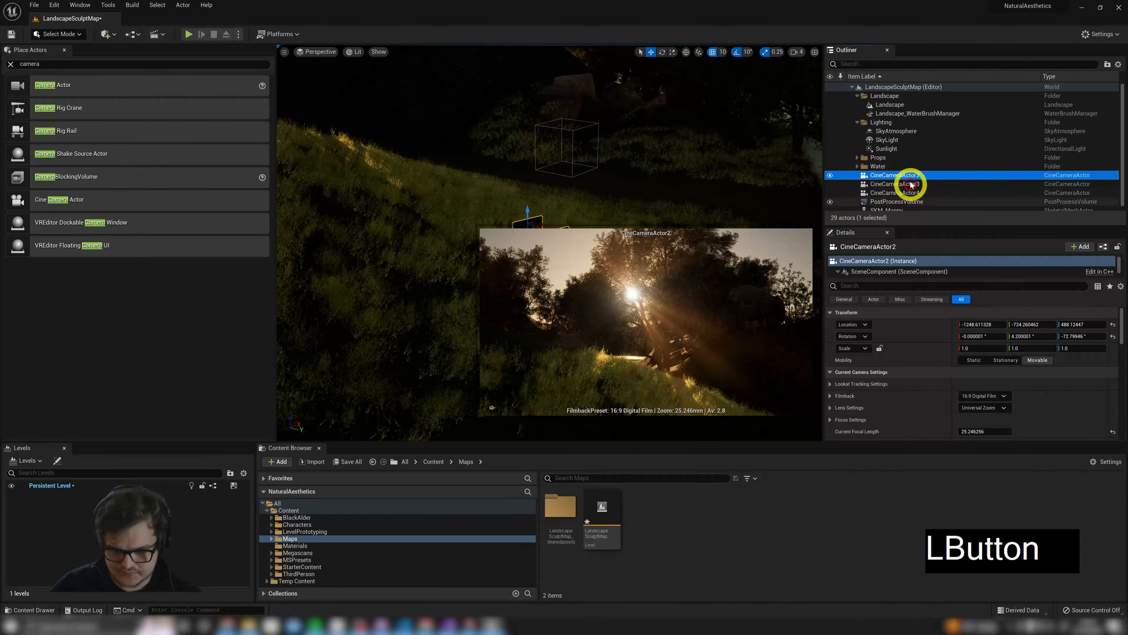
pyautogui.click(884, 184)
pyautogui.click(892, 193)
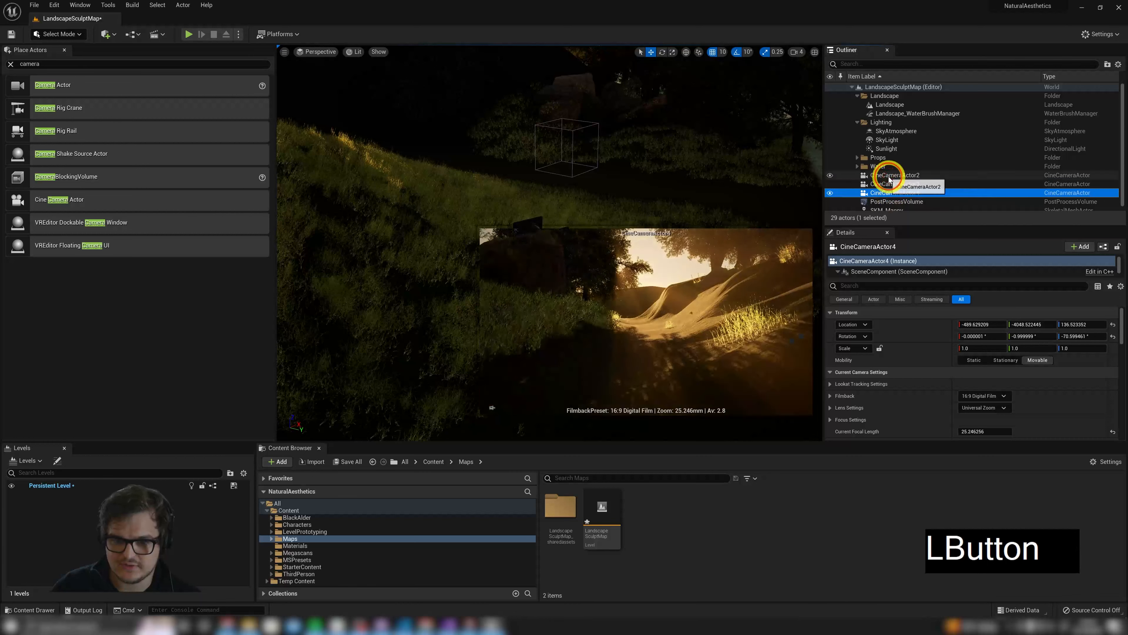
# Rename CineCameraActor2, the camera facing the sunlit tree, as Camer_Wide_Sunset
pyautogui.click(888, 177)
pyautogui.doubleClick(900, 178)
pyautogui.press('F2')
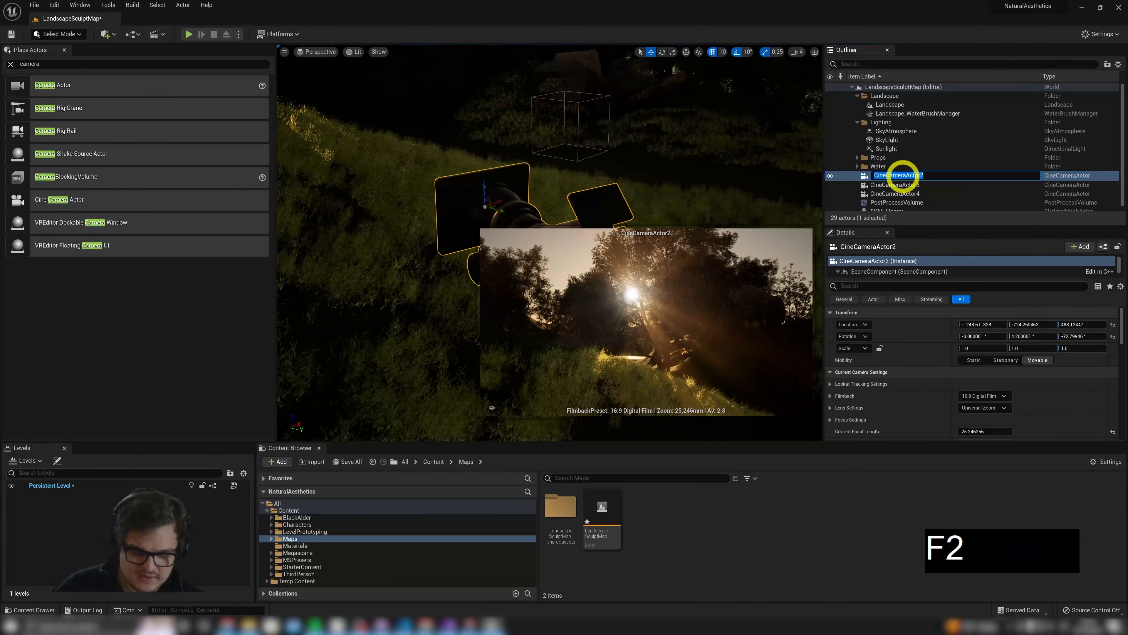
pyautogui.write('C')
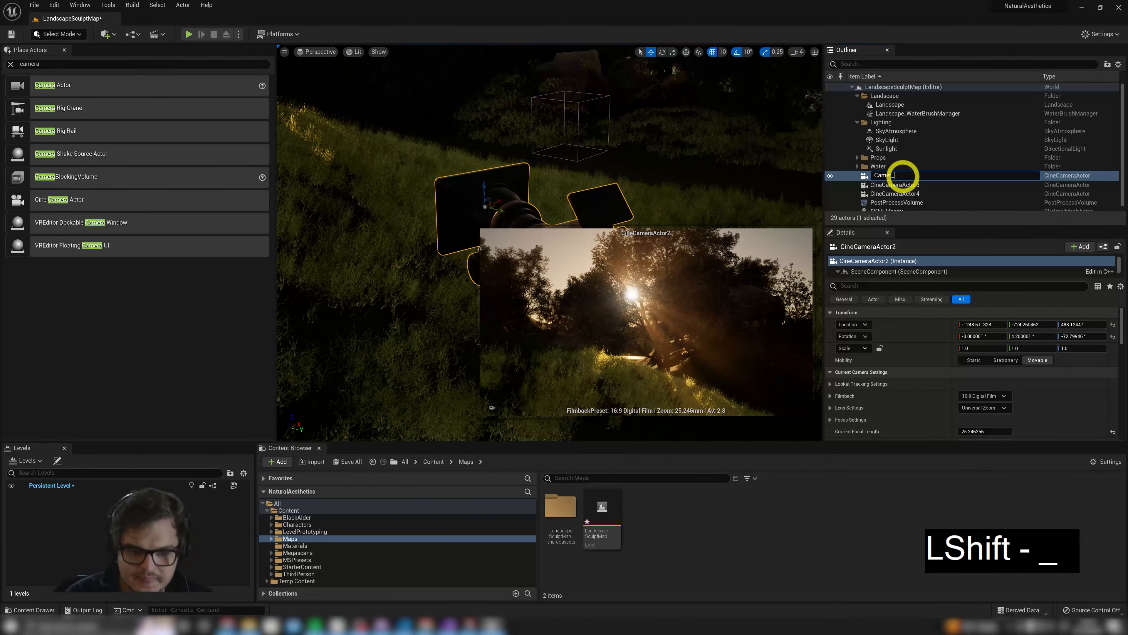
pyautogui.write('amera_Wide)')
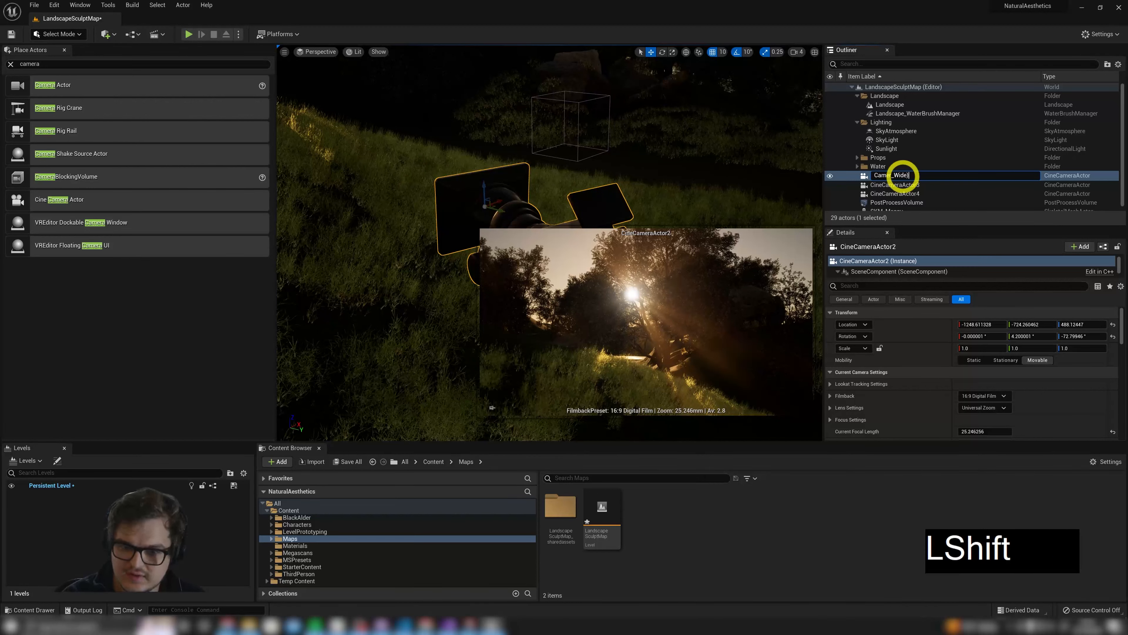
pyautogui.press('BackSpace')
pyautogui.write('_Sunse')
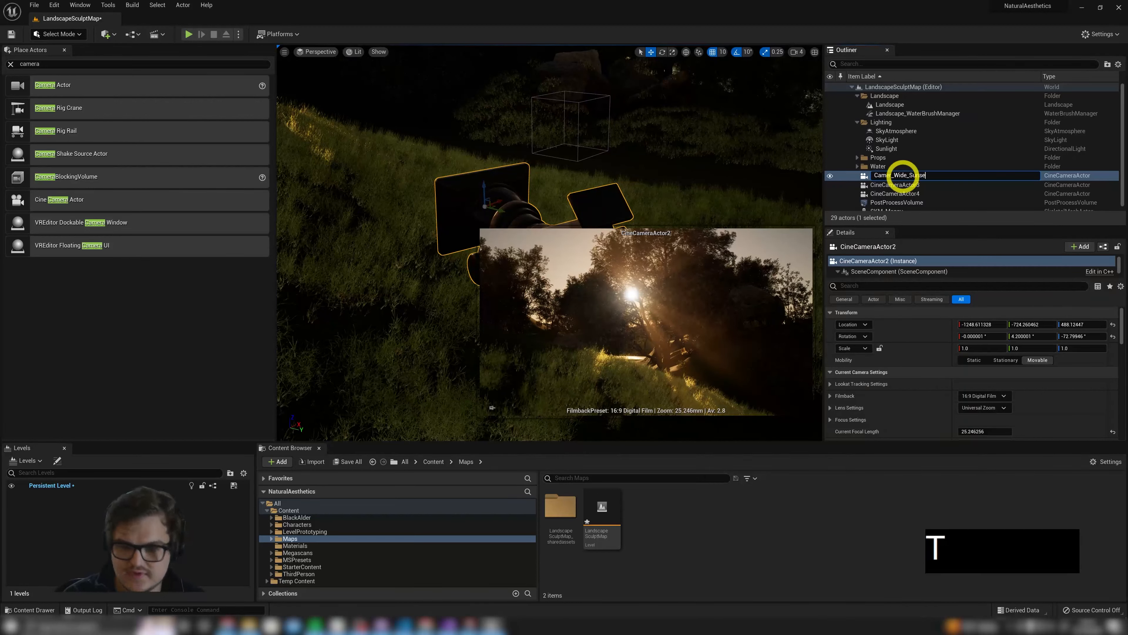
pyautogui.write('t')
pyautogui.press('Return')
# Rename CineCameraActor3, the camera over the river, as Camera_Medium_River
pyautogui.click(903, 184)
pyautogui.press('F2')
pyautogui.write('Camera_')
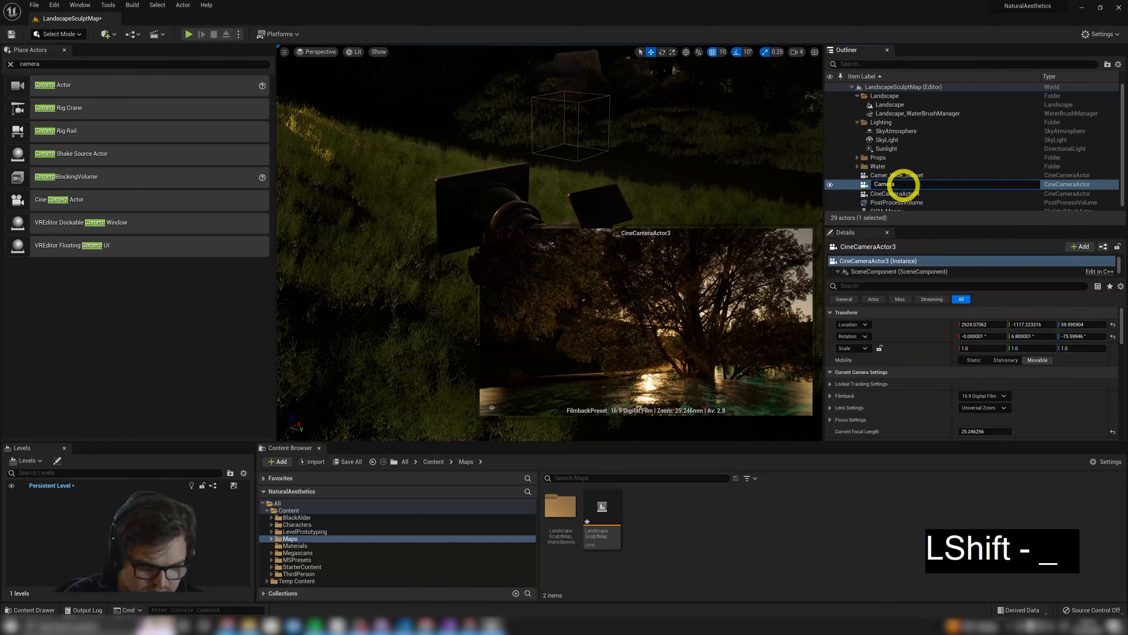
pyautogui.write('Rivere')
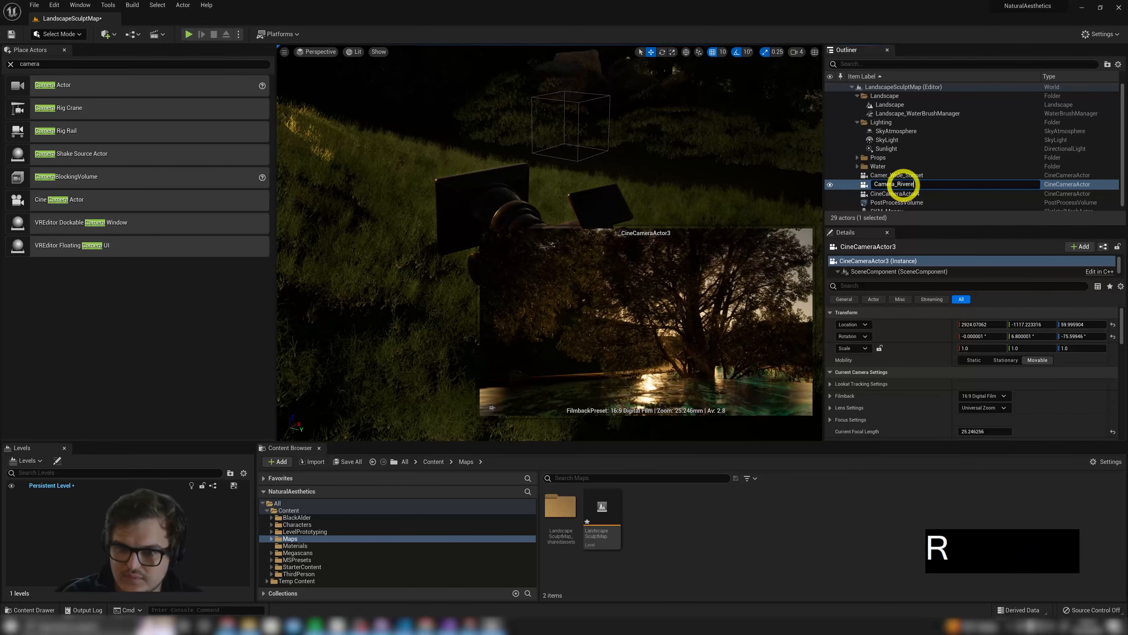
pyautogui.press('Right')
pyautogui.write('Medium_')
pyautogui.press('End')
pyautogui.press('BackSpace')
# Rename CineCameraActor4, the camera on the sandy path, as Camera_Medium_Path
pyautogui.click(895, 194)
pyautogui.press('F2')
pyautogui.write('Camera_Medium_Path')
pyautogui.press('Return')
pyautogui.click(897, 193)
# Look over the level around the river and check the previews of the path and river cameras
pyautogui.rightClick(501, 112)
pyautogui.press('s')
pyautogui.moveTo(501, 113); pyautogui.dragTo(552, 98, button='right')
pyautogui.press('e')
pyautogui.press('d')
pyautogui.click(612, 153)
pyautogui.press('d')
pyautogui.press('q')
pyautogui.press('s')
pyautogui.moveTo(612, 153); pyautogui.dragTo(563, 148, button='right')
pyautogui.click(980, 177)
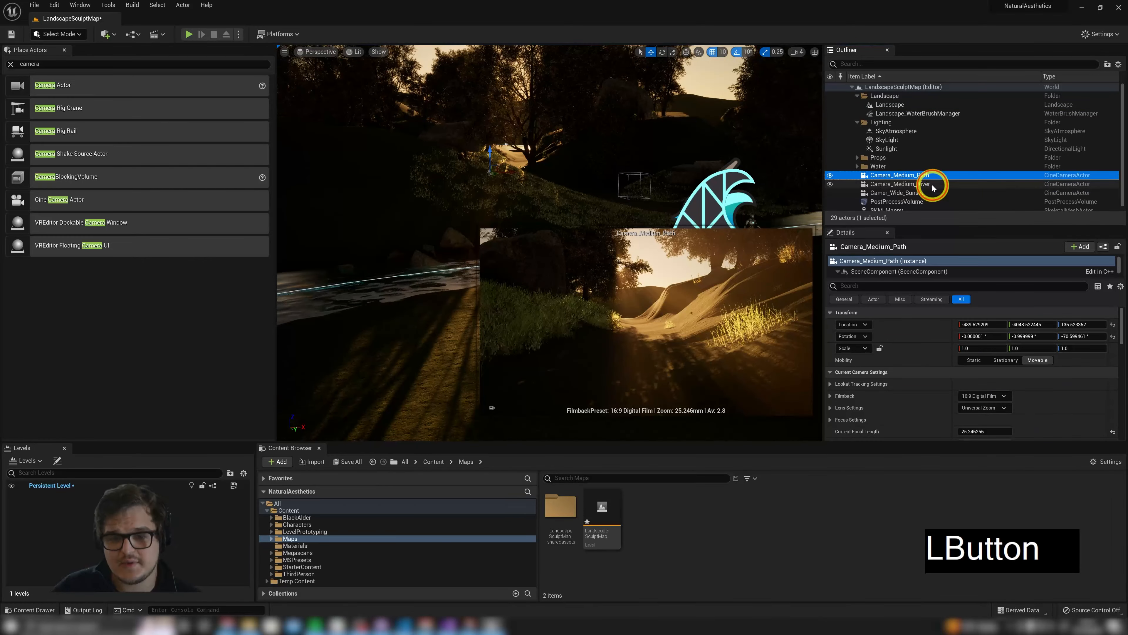
pyautogui.click(925, 185)
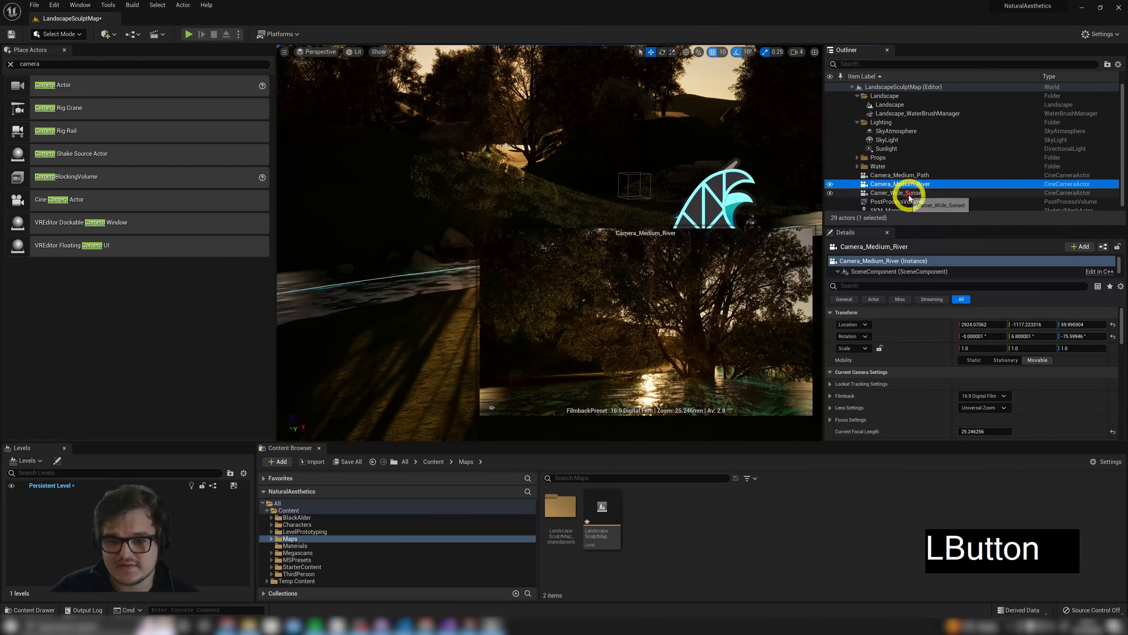
# Correct the misspelled name of the wide sunset camera to Camera_Wide_Sunset
pyautogui.click(896, 193)
pyautogui.press('F2')
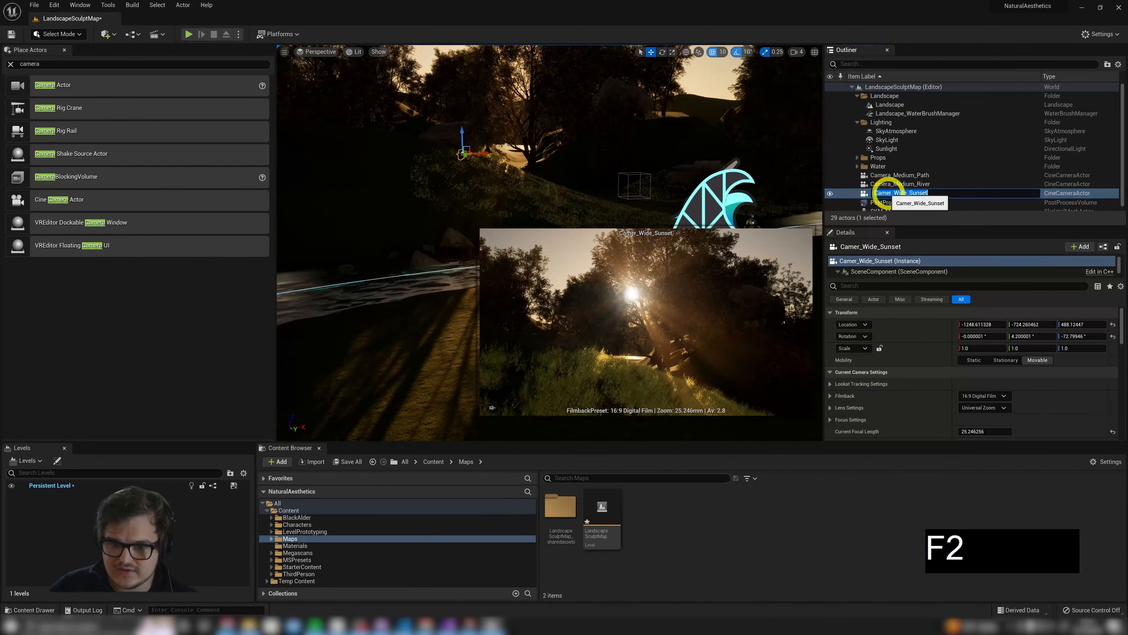
pyautogui.click(891, 192)
pyautogui.write('a')
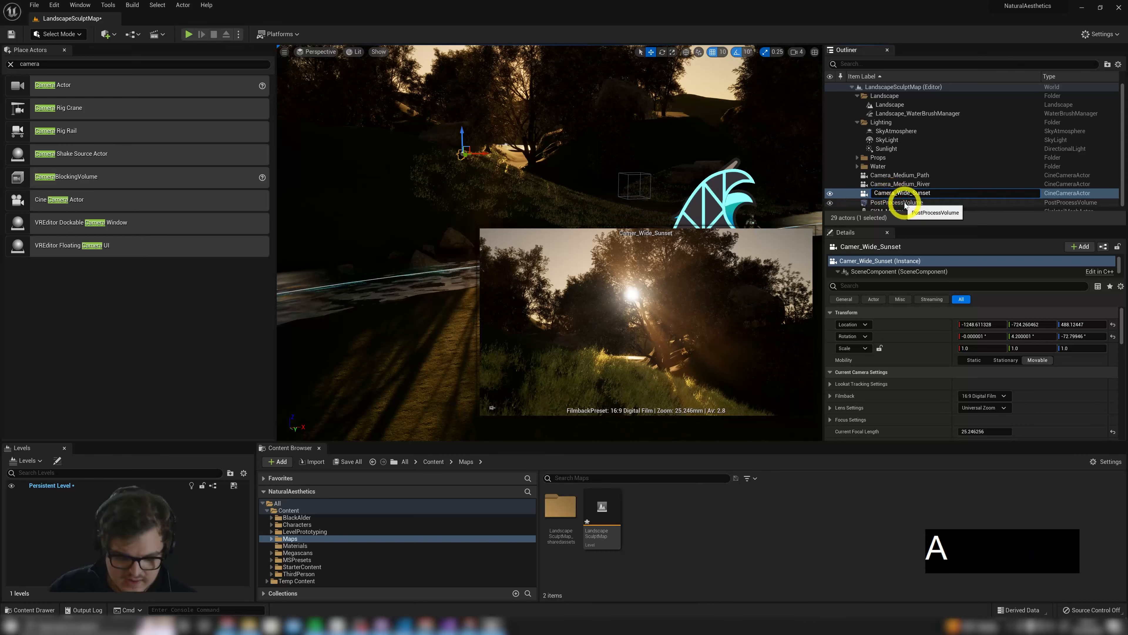
pyautogui.press('KP_Enter')
# Select Camera_Wide_Sunset and collapse its Transform properties to bring its current camera settings into view
pyautogui.click(913, 192)
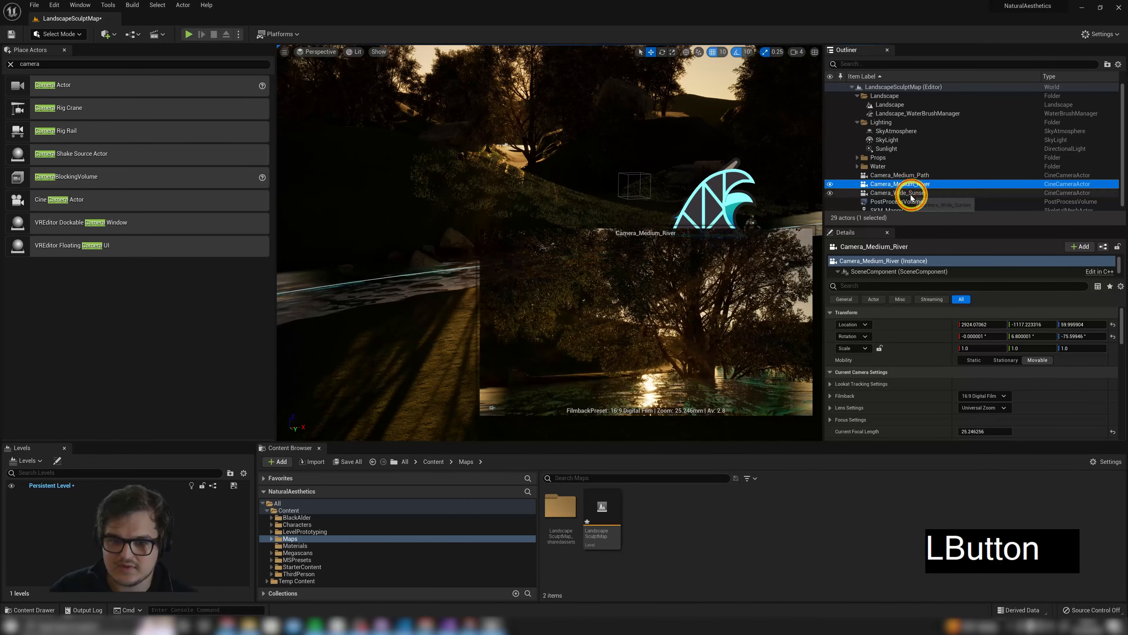
pyautogui.click(844, 175)
pyautogui.keyDown('shift'); pyautogui.click(846, 184); pyautogui.keyUp('shift')
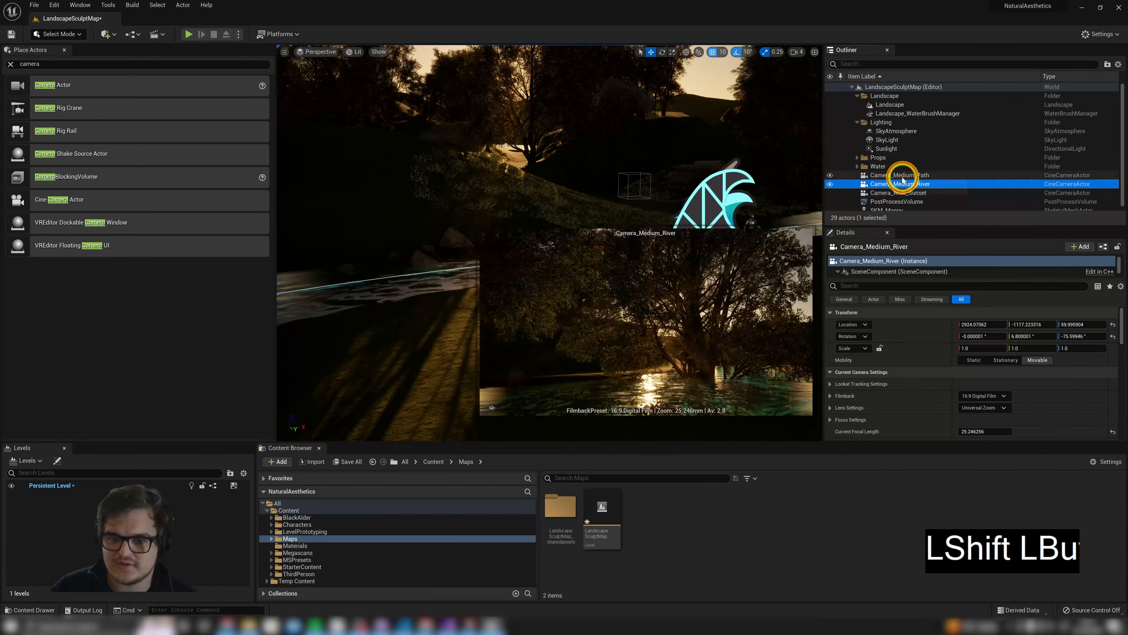
pyautogui.click(887, 193)
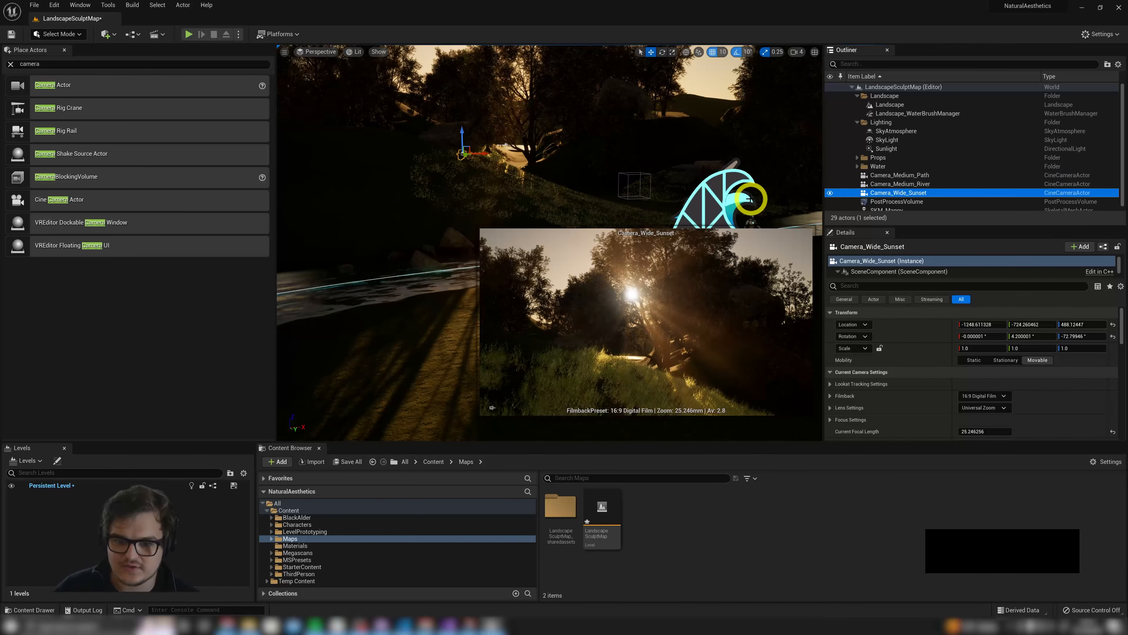
pyautogui.click(857, 312)
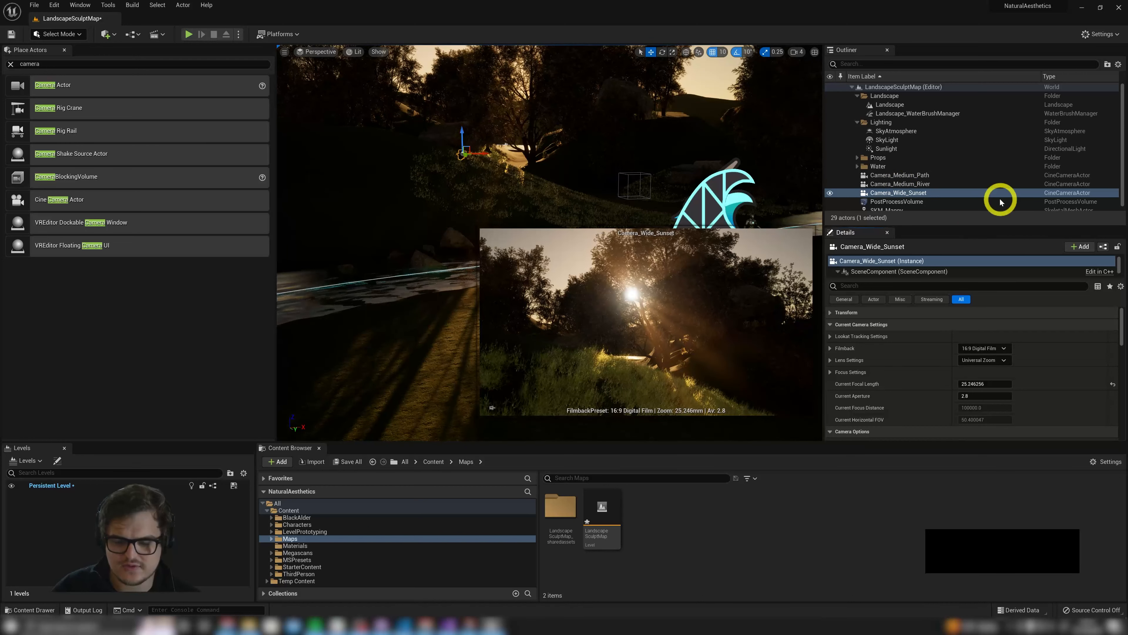
# Collapse the Camera Options of Camera_Wide_Sunset, keep its Current Camera Settings expanded and give its details more room
pyautogui.click(886, 193)
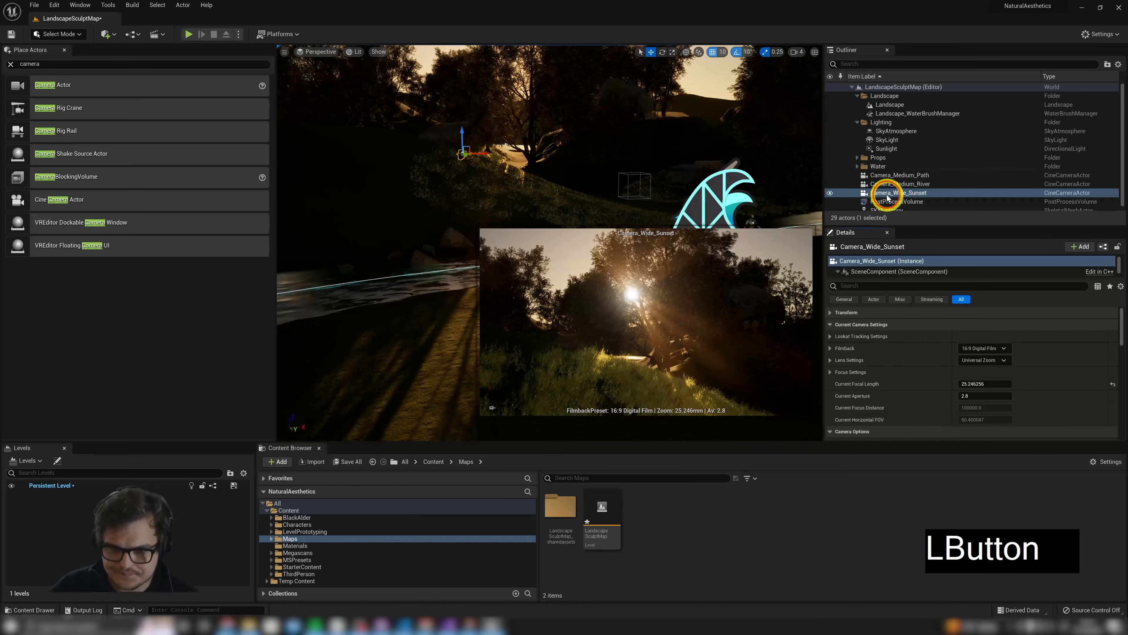
pyautogui.click(850, 328)
pyautogui.click(893, 260)
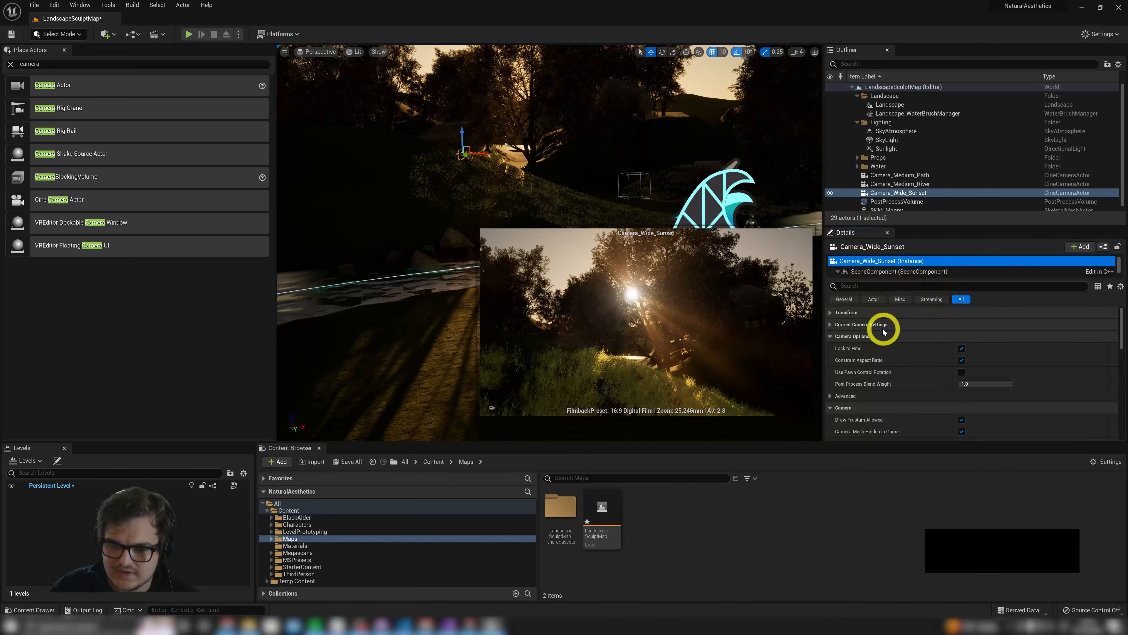
pyautogui.click(859, 328)
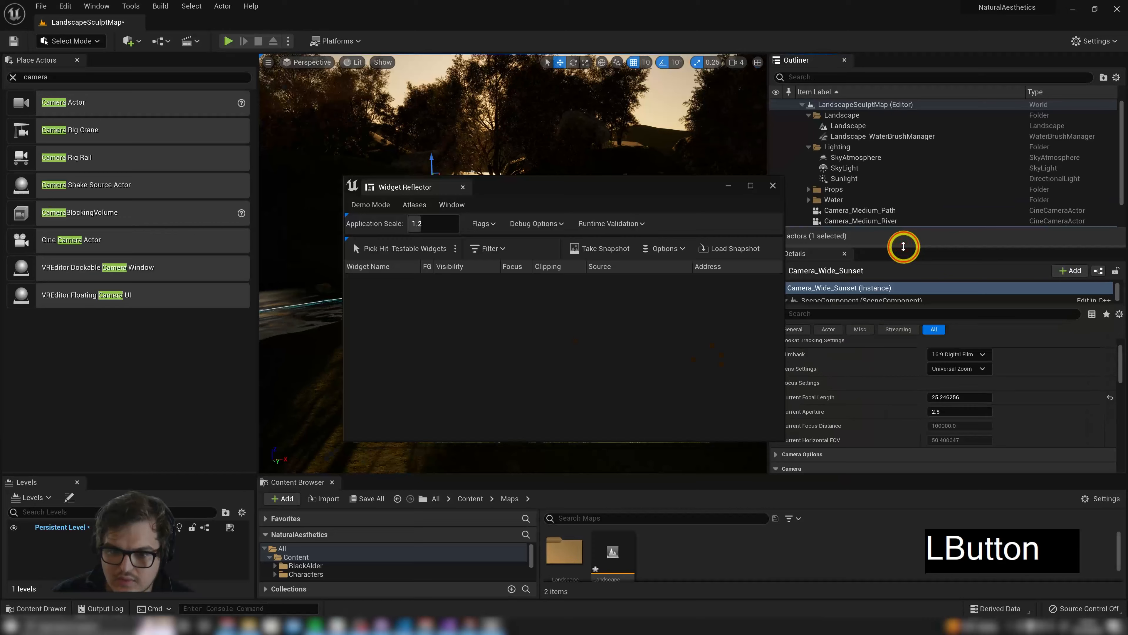
pyautogui.moveTo(903, 246); pyautogui.dragTo(922, 131)
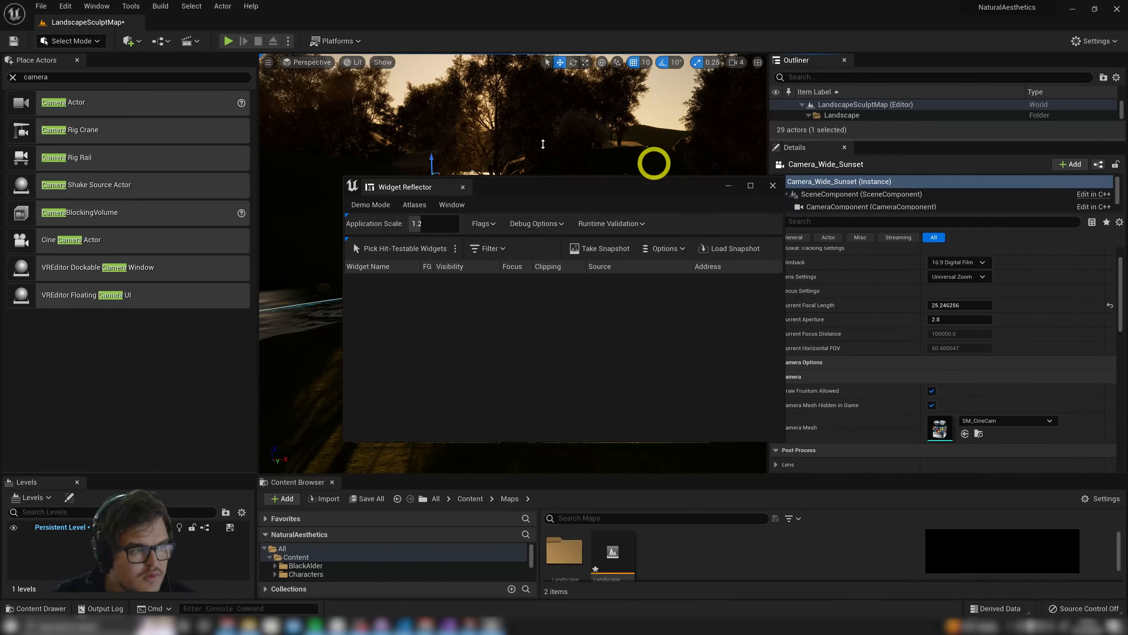
# Clear the camera search from the placeable actors and minimize the Widget Reflector window
pyautogui.click(62, 76)
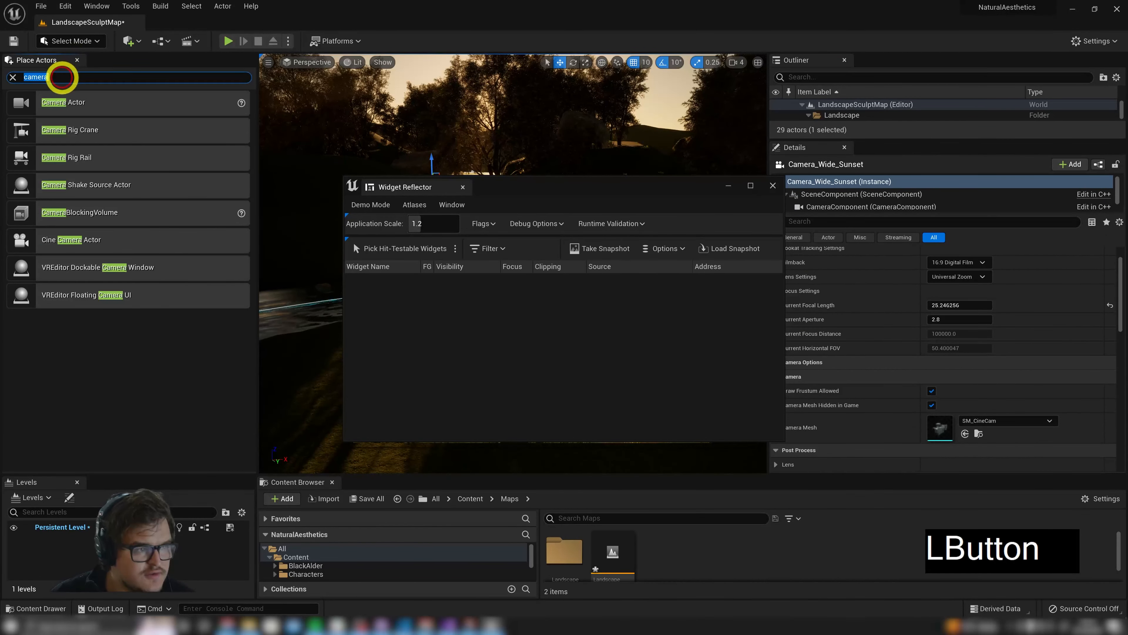
pyautogui.click(13, 77)
pyautogui.click(729, 185)
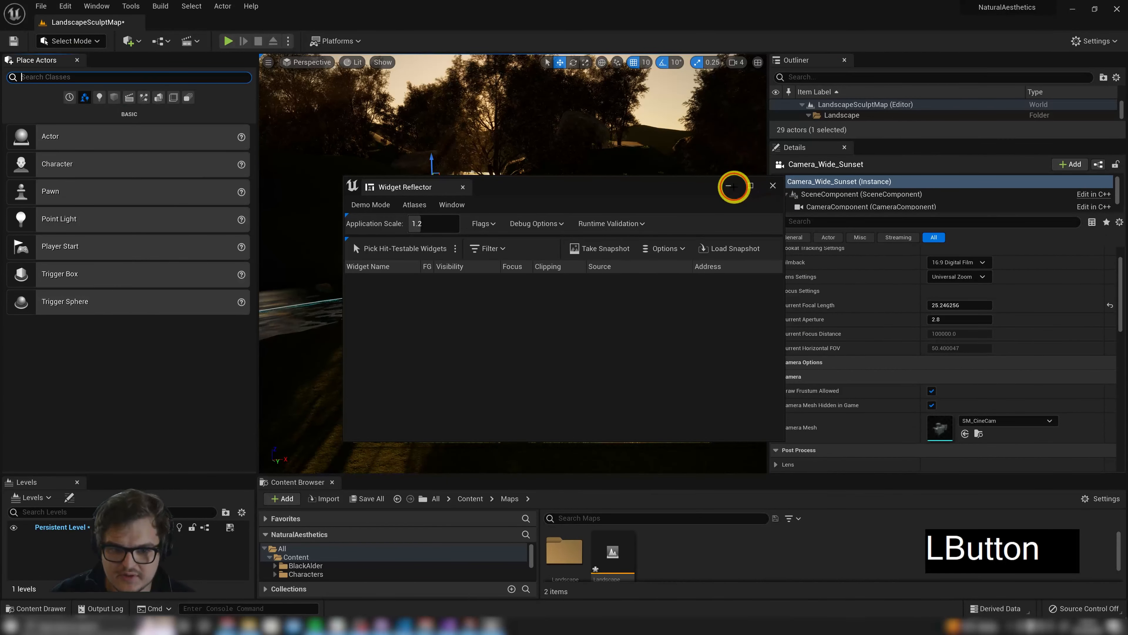
# Enlarge the component list of Camera_Wide_Sunset to fit all its components and select the camera instance
pyautogui.scroll(2, 797, 249)
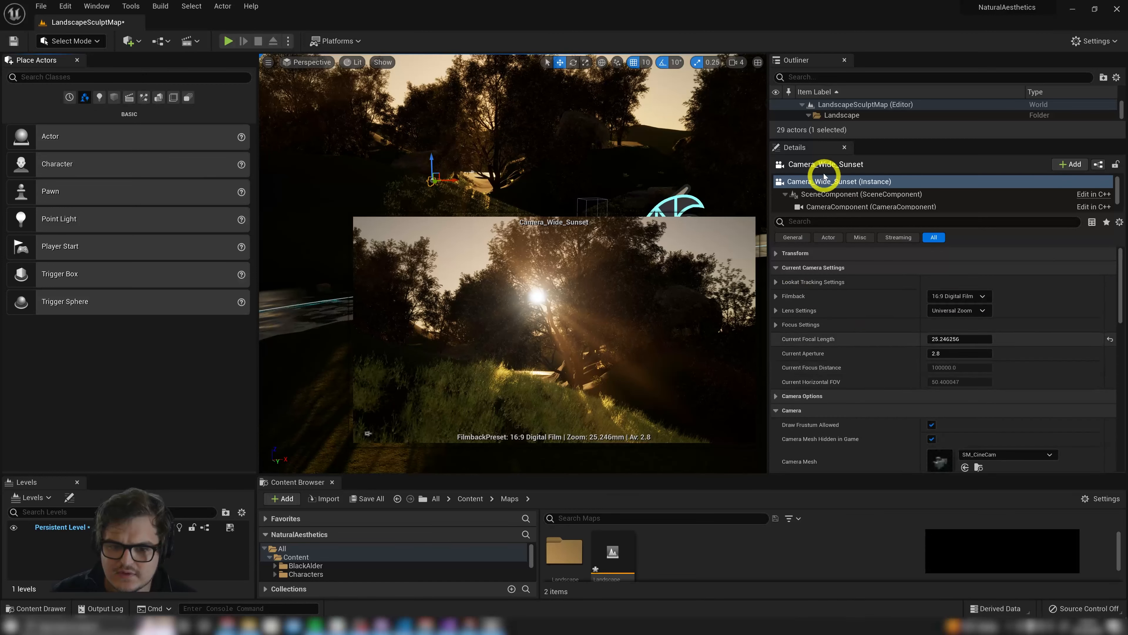
pyautogui.click(822, 221)
pyautogui.moveTo(824, 214); pyautogui.dragTo(826, 253)
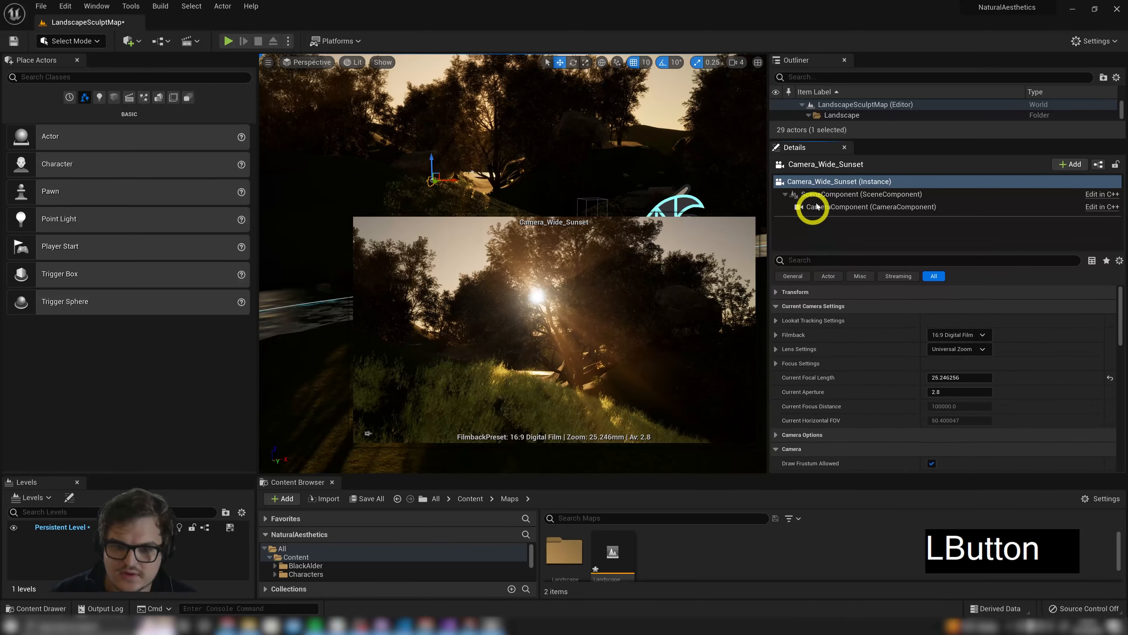
pyautogui.click(812, 181)
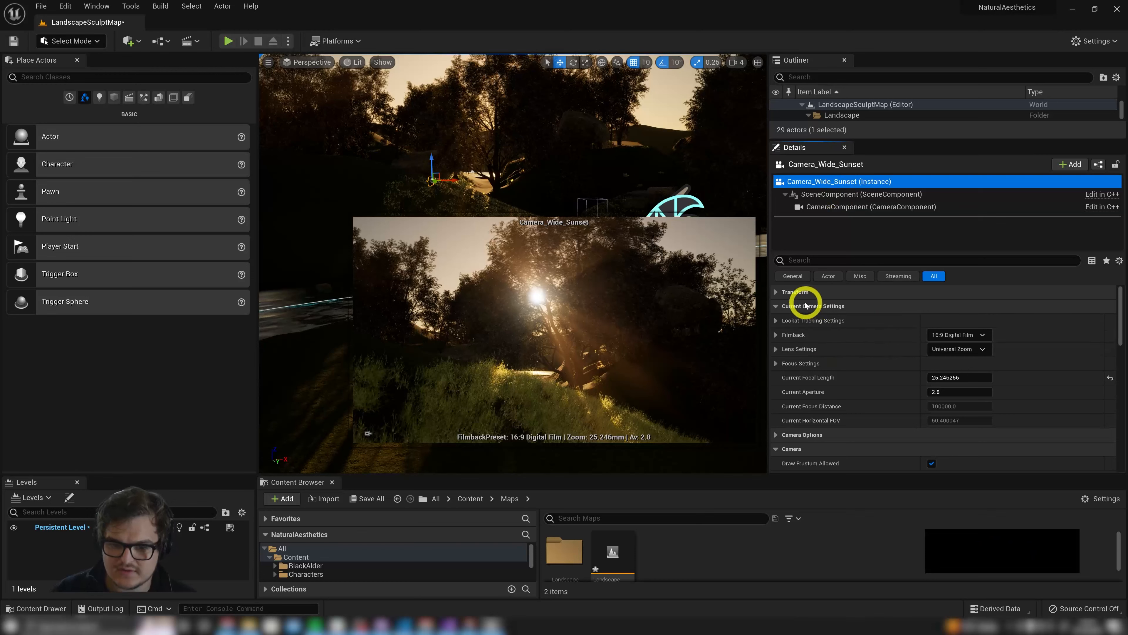
# Examine the Current Camera Settings of Camera_Wide_Sunset, including the lens settings, focus distance and horizontal field of view
pyautogui.click(785, 307)
pyautogui.click(785, 307)
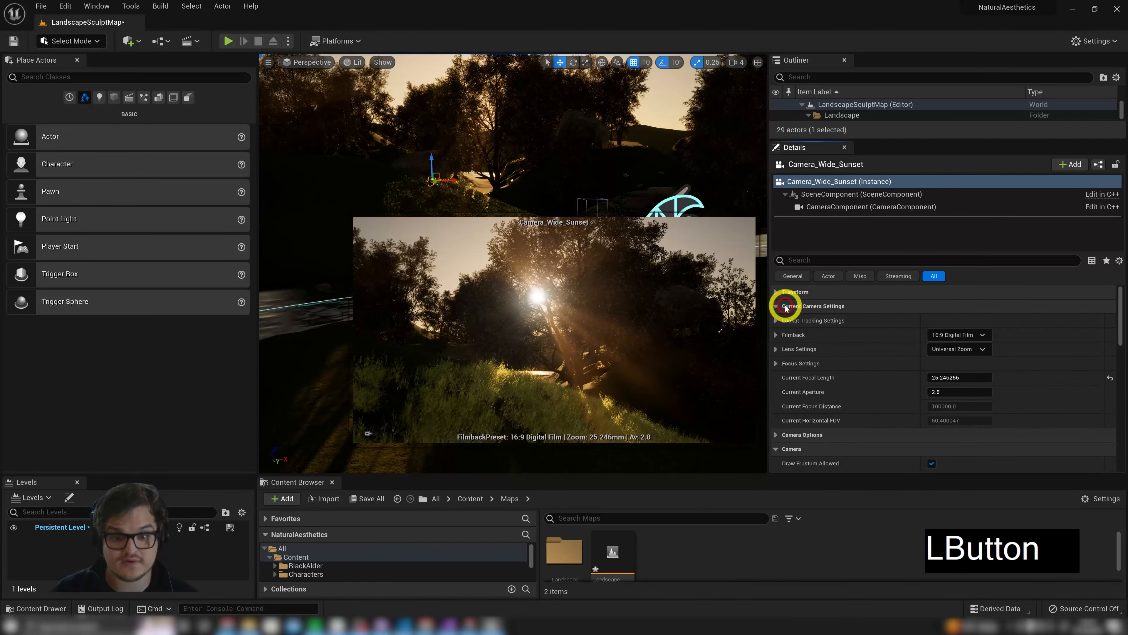
pyautogui.click(776, 349)
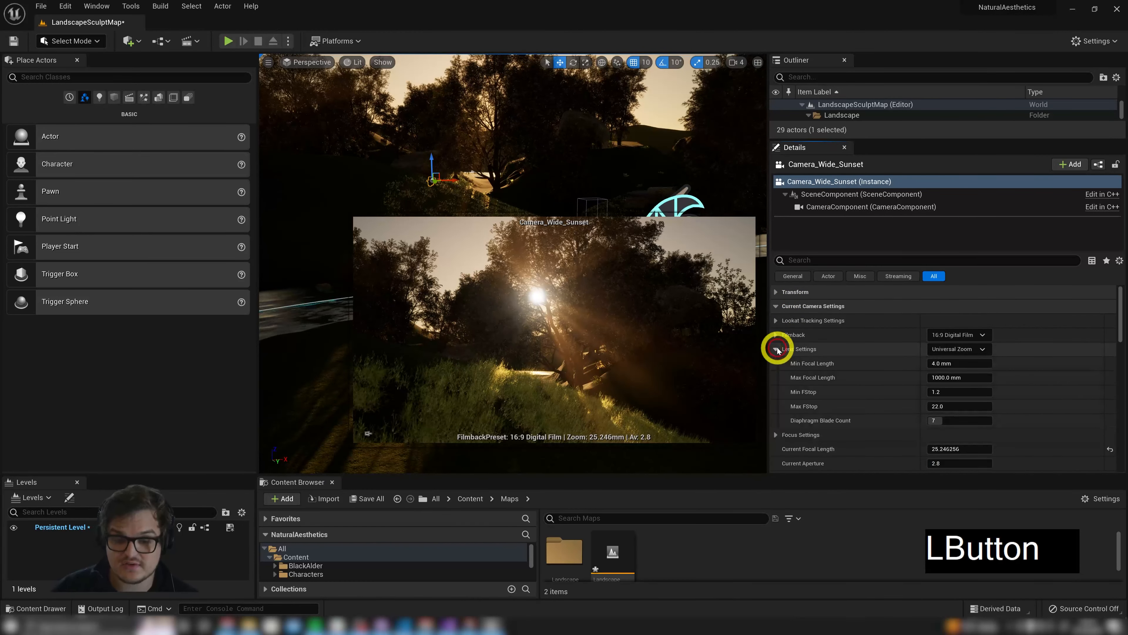
pyautogui.click(777, 349)
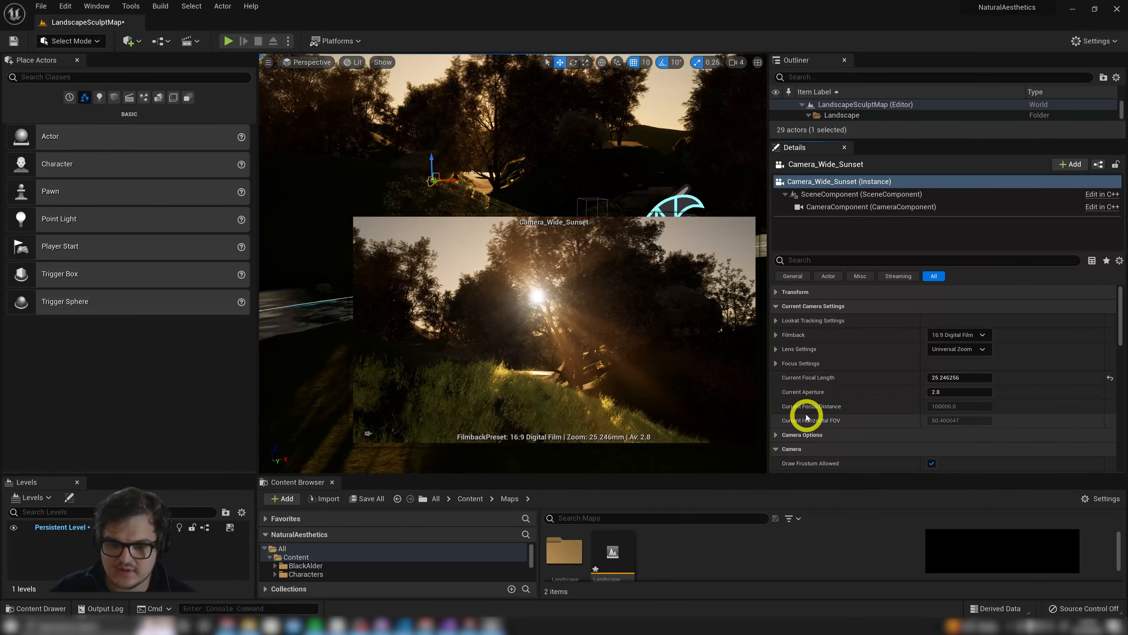
pyautogui.press('F12')
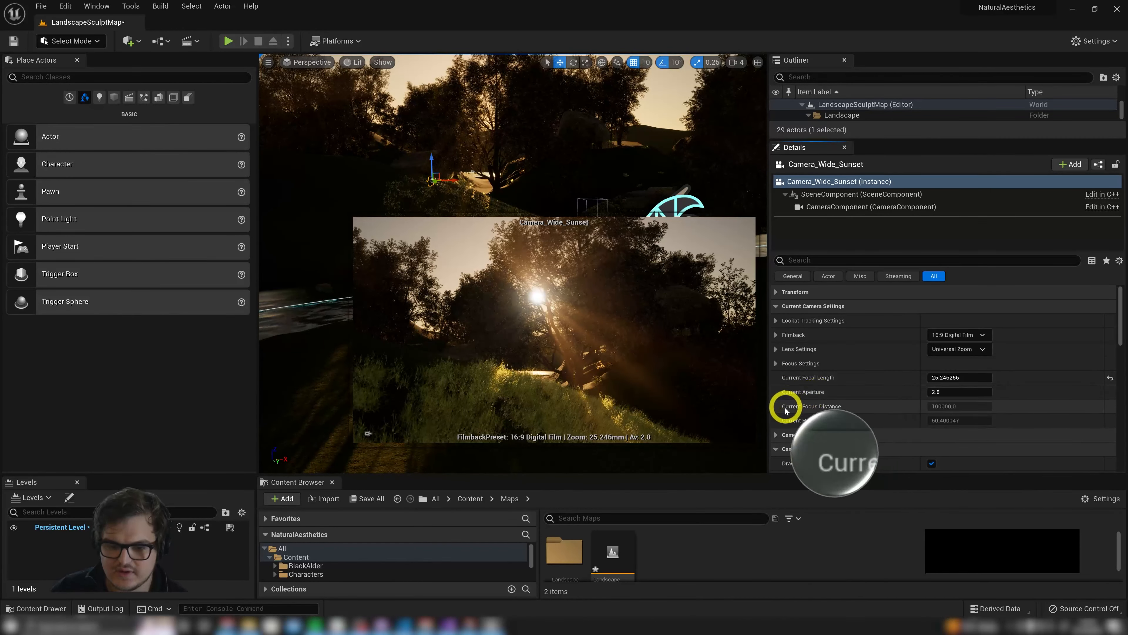
pyautogui.press('F12')
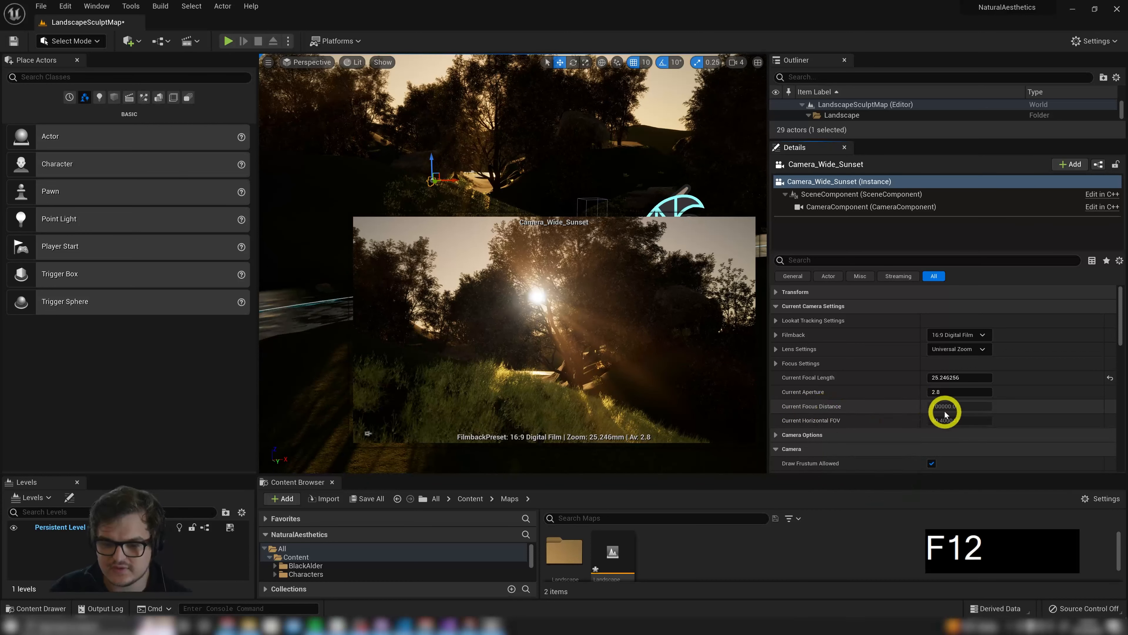
pyautogui.click(938, 406)
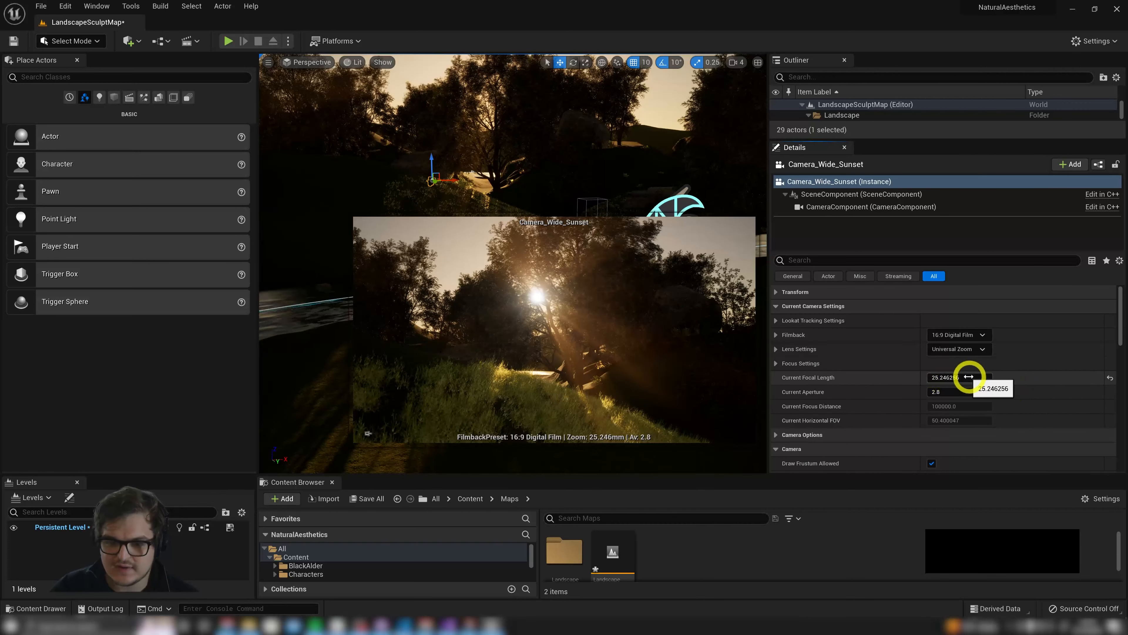
# Try out different focal lengths for Camera_Wide_Sunset, then set its Current Focal Length to 85
pyautogui.moveTo(947, 377); pyautogui.dragTo(955, 377)
pyautogui.moveTo(958, 377)
pyautogui.mouseDown()
pyautogui.moveTo(612, 352)
pyautogui.moveTo(531, 380)
pyautogui.moveTo(1008, 375)
pyautogui.moveTo(950, 378)
pyautogui.mouseUp()
pyautogui.click(953, 378)
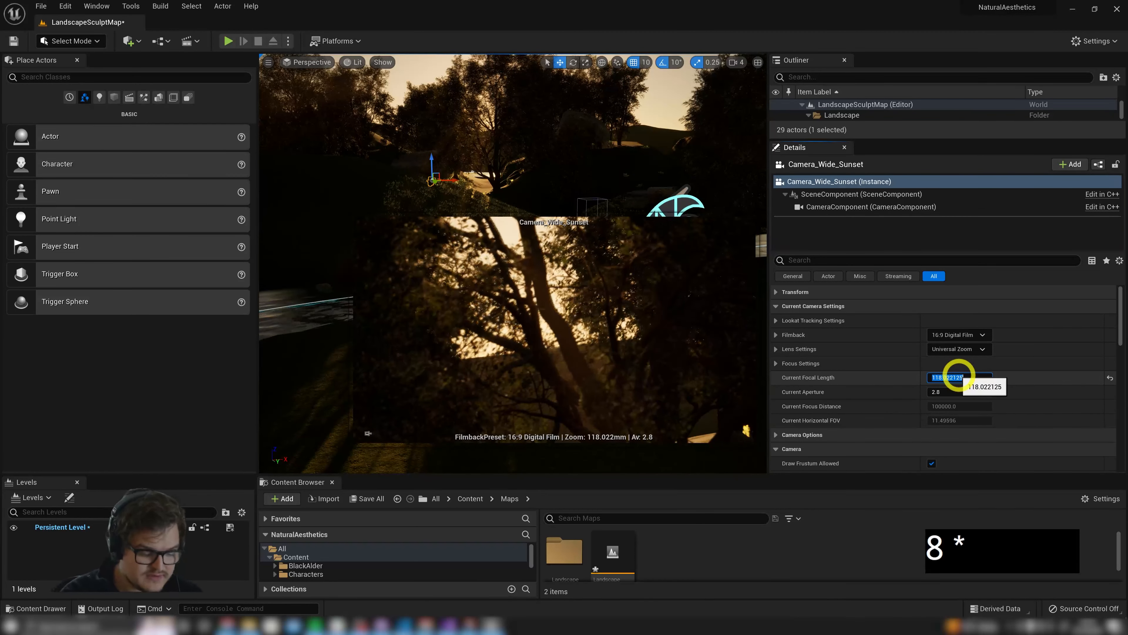
pyautogui.write('85')
pyautogui.press('Return')
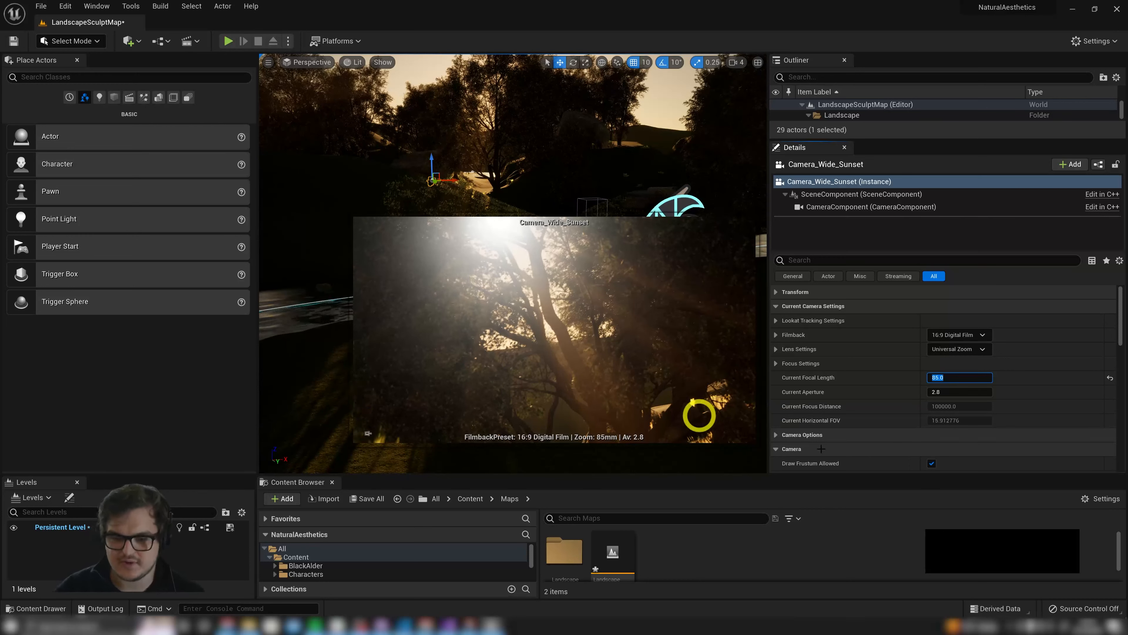
pyautogui.click(945, 406)
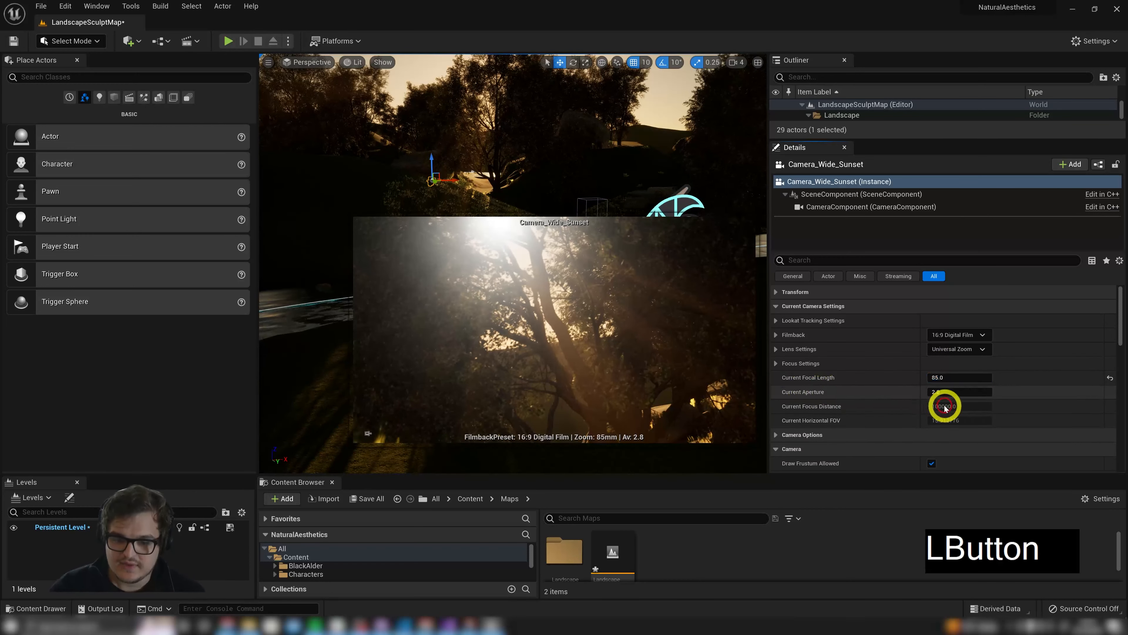
# Compare the preview of Camera_Wide_Sunset at several apertures, including about 13.2, and set the Current Aperture to 1.2
pyautogui.moveTo(959, 391); pyautogui.dragTo(933, 391)
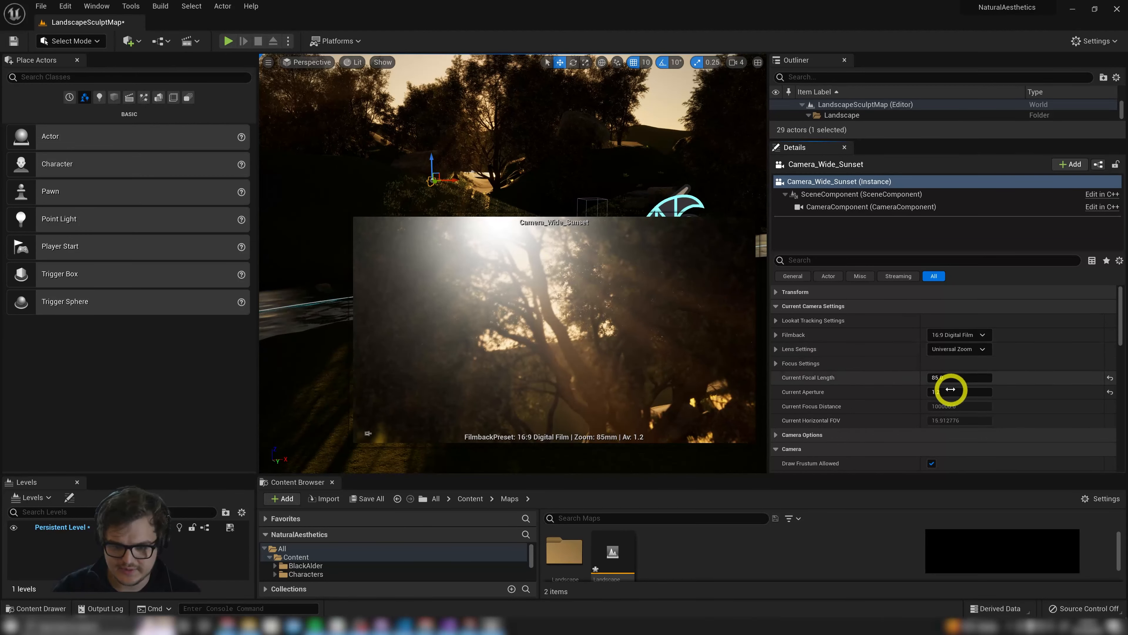
pyautogui.moveTo(934, 393); pyautogui.dragTo(897, 395)
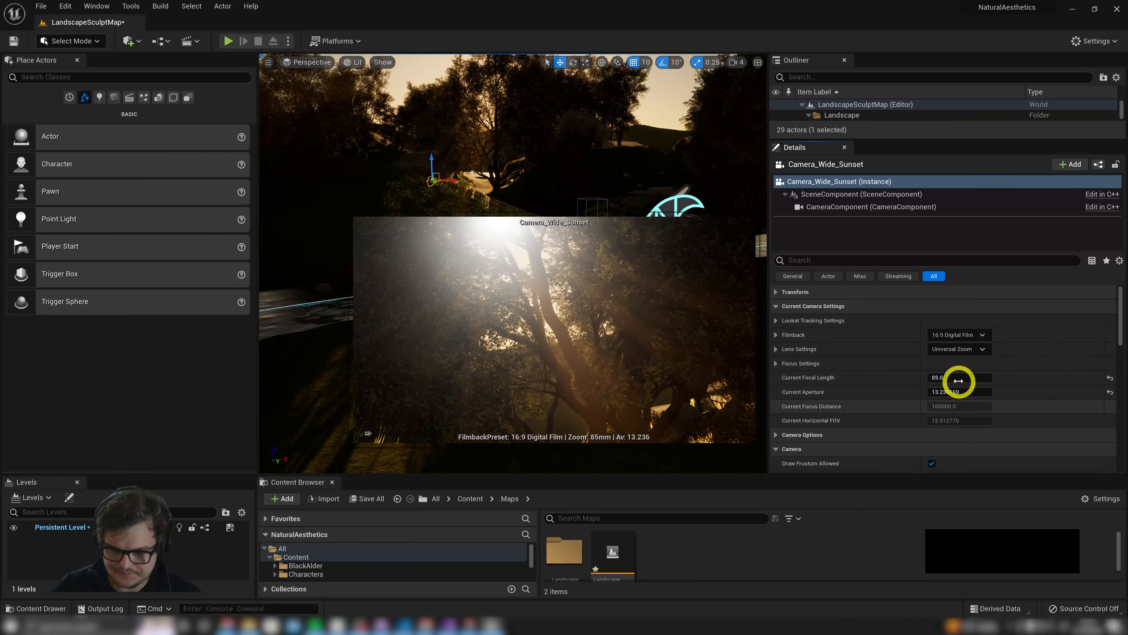
pyautogui.moveTo(944, 393); pyautogui.dragTo(911, 392)
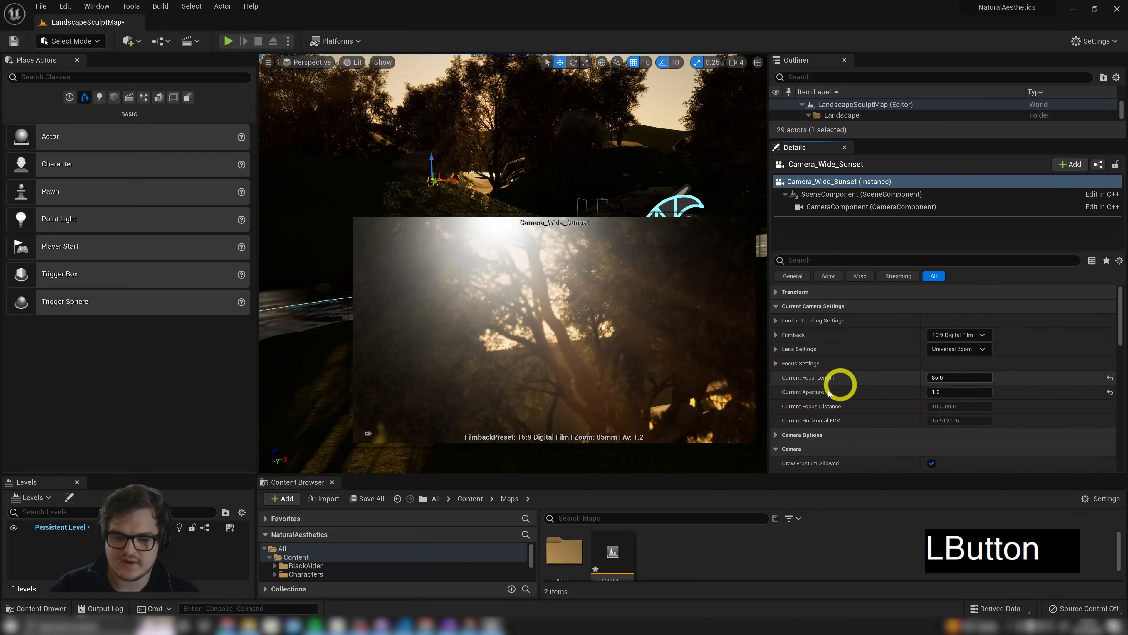
pyautogui.click(928, 391)
pyautogui.click(961, 399)
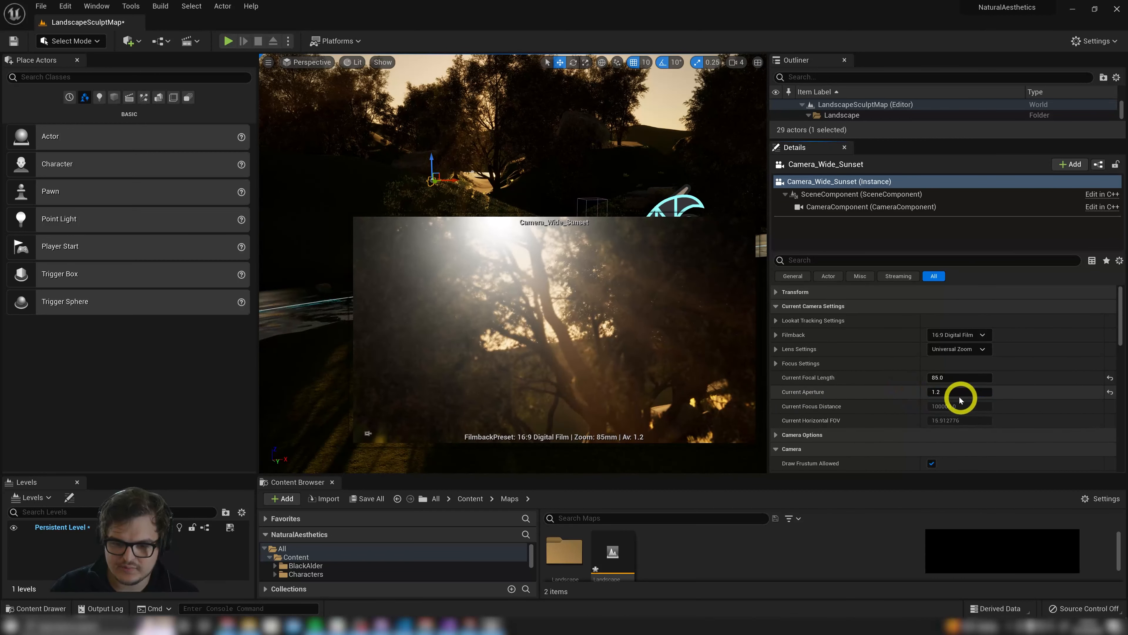
# Raise the Current Aperture to 22 to compare the preview, then return it to 1.2
pyautogui.moveTo(940, 391); pyautogui.dragTo(1123, 453)
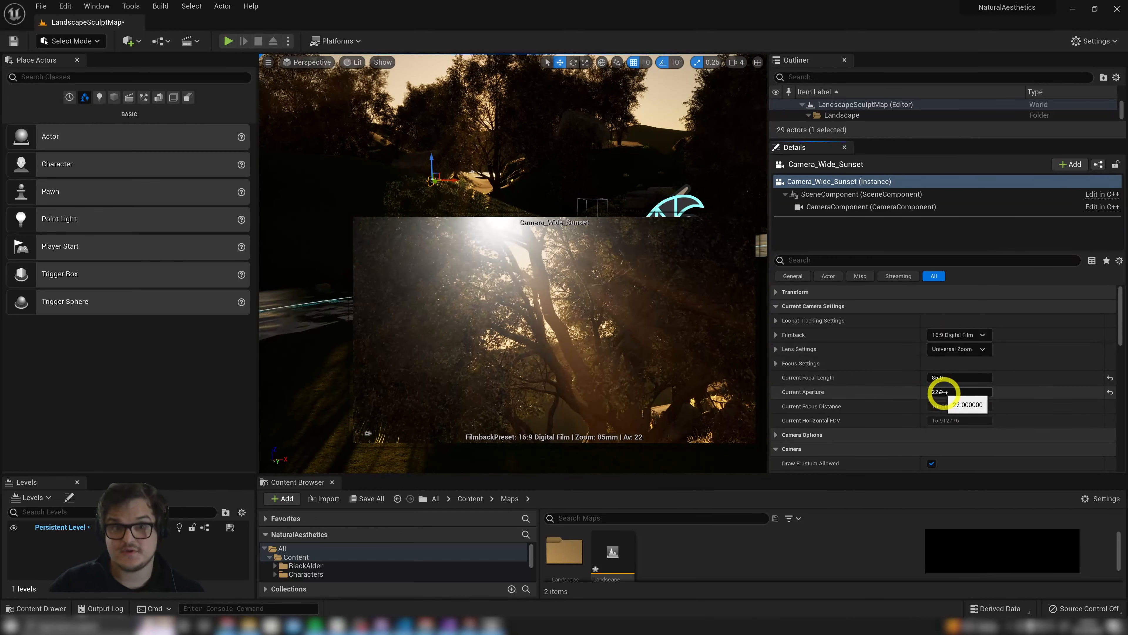
pyautogui.moveTo(941, 392); pyautogui.dragTo(889, 387)
pyautogui.moveTo(960, 394); pyautogui.dragTo(775, 384)
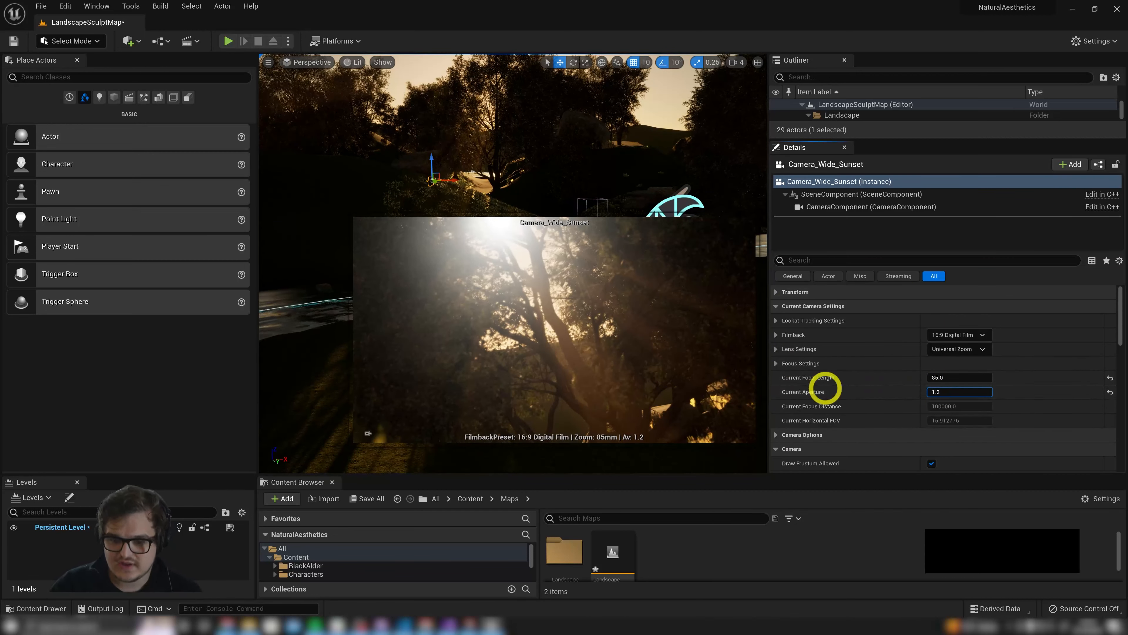
pyautogui.click(945, 393)
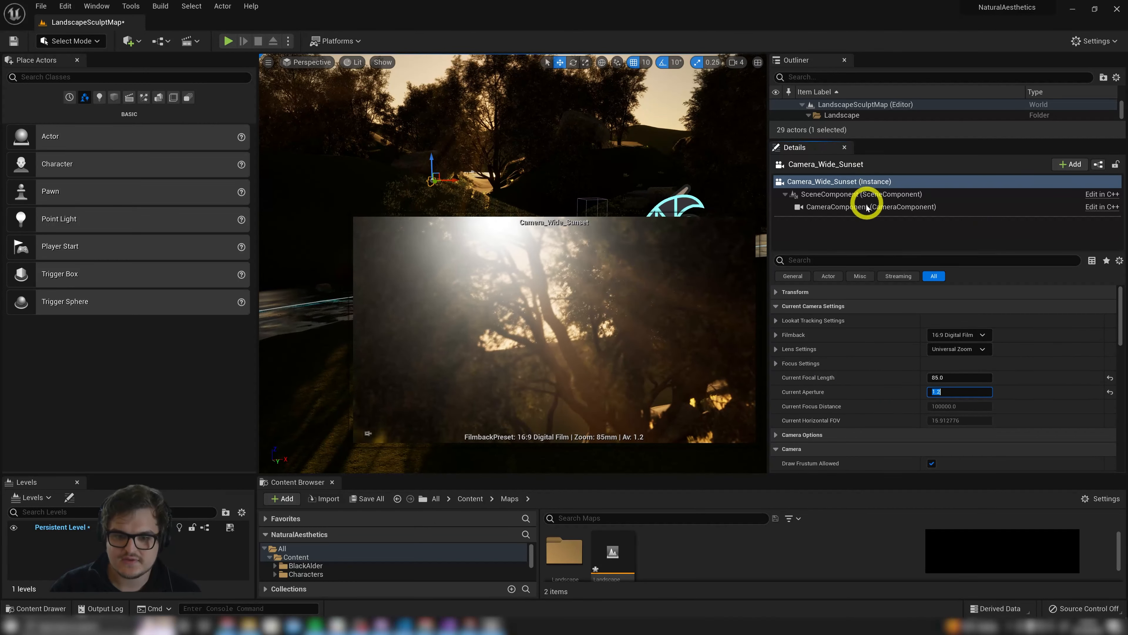
# Select the PostProcessVolume in the level, make room for its details and collapse its Lens properties
pyautogui.moveTo(878, 254); pyautogui.dragTo(876, 278)
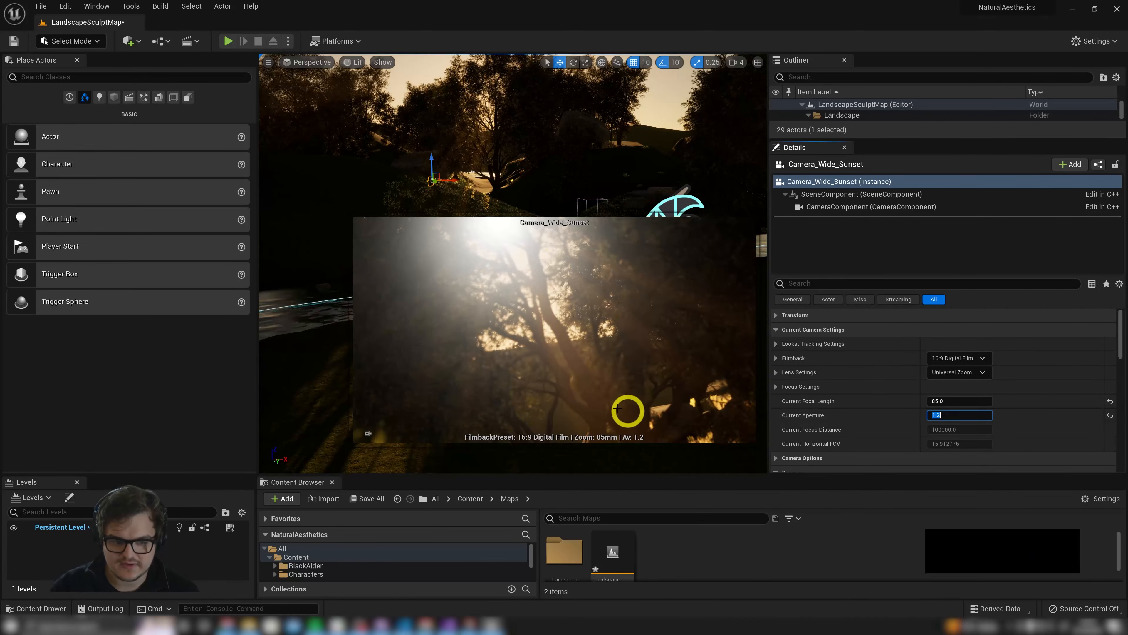
pyautogui.moveTo(875, 139); pyautogui.dragTo(874, 290)
pyautogui.click(871, 244)
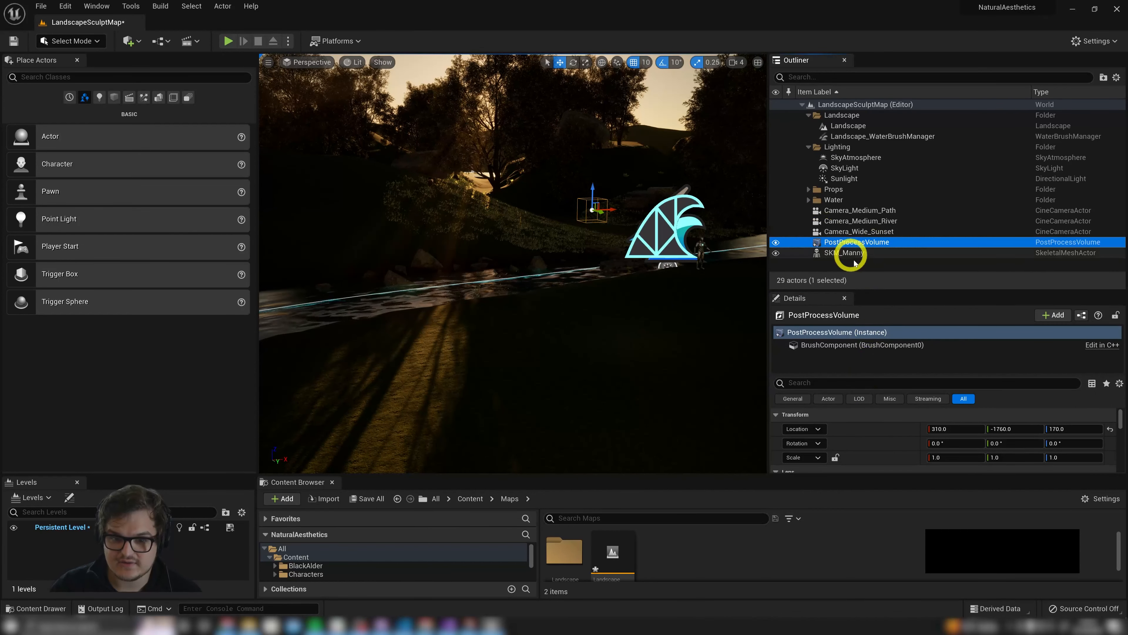
pyautogui.moveTo(897, 290); pyautogui.dragTo(897, 165)
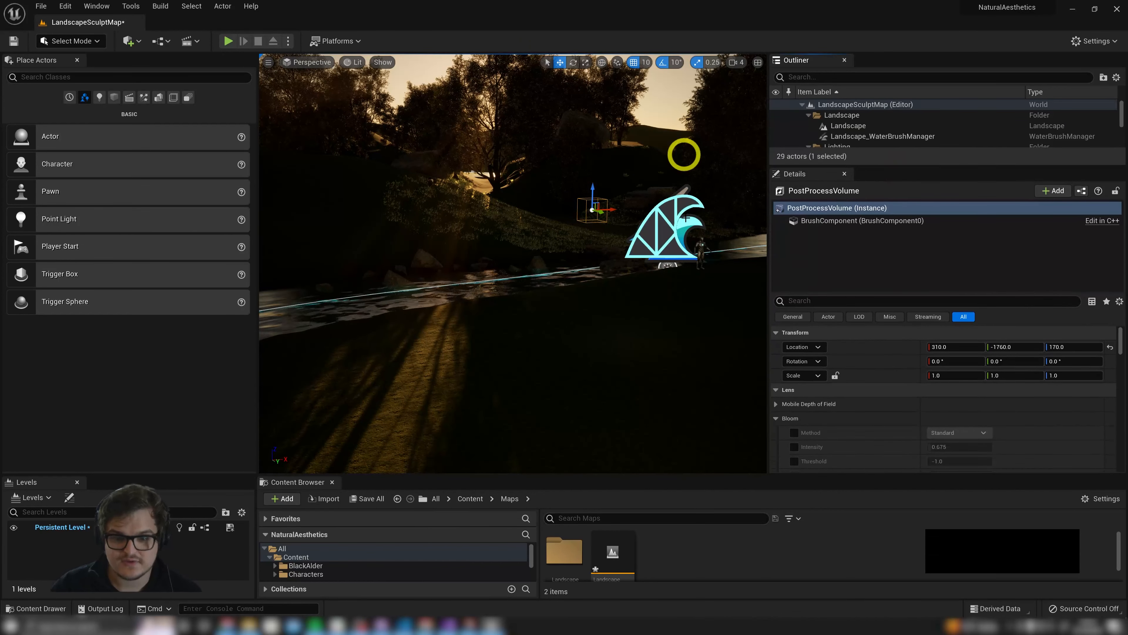
pyautogui.click(776, 390)
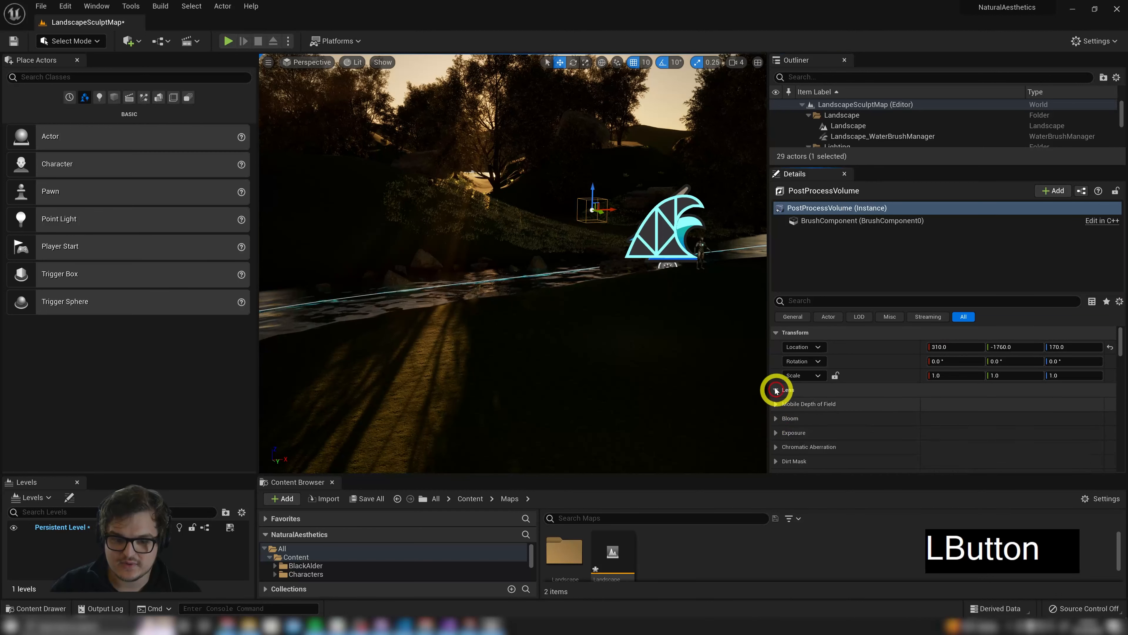
# Filter the PostProcessVolume's properties by "exposure"
pyautogui.click(841, 304)
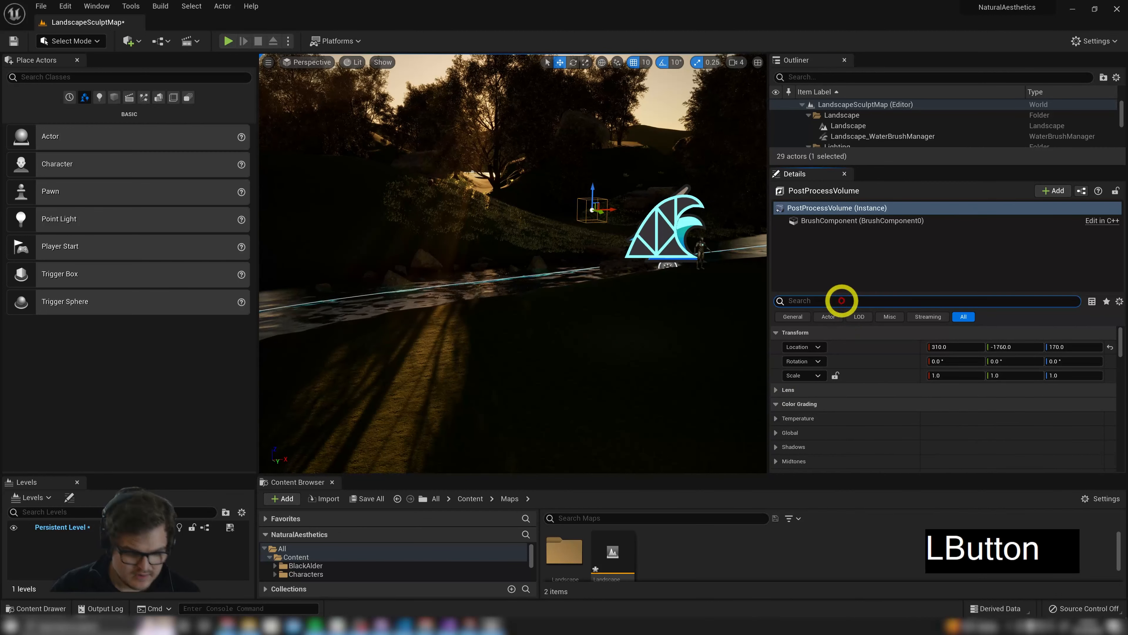
pyautogui.write('expo')
pyautogui.press('BackSpace')
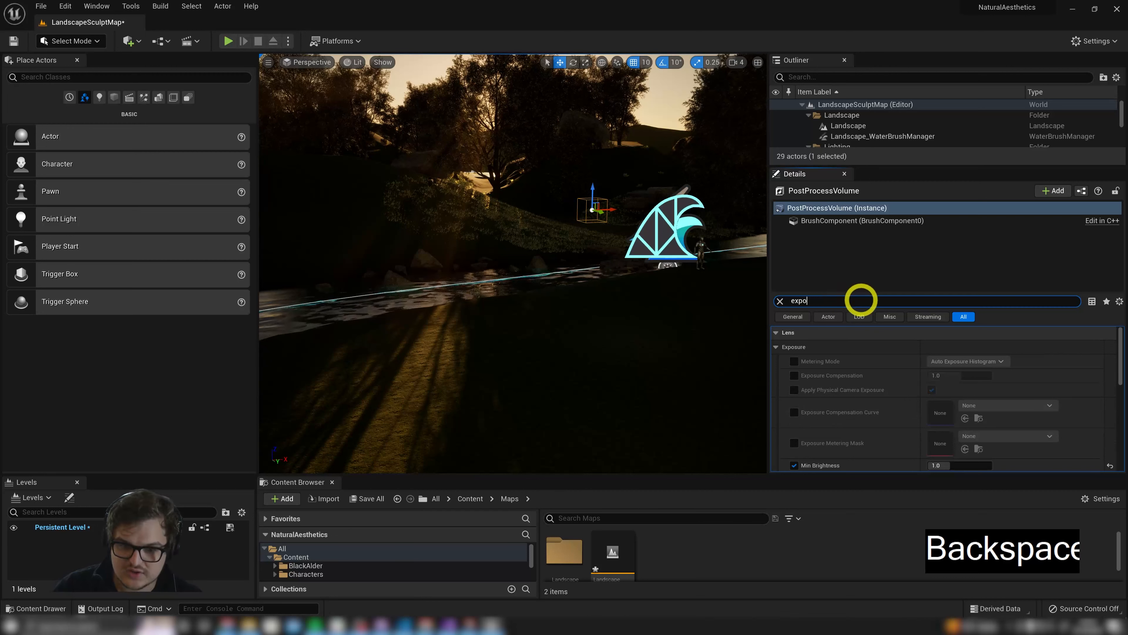
pyautogui.write('sure')
pyautogui.rightClick(893, 295)
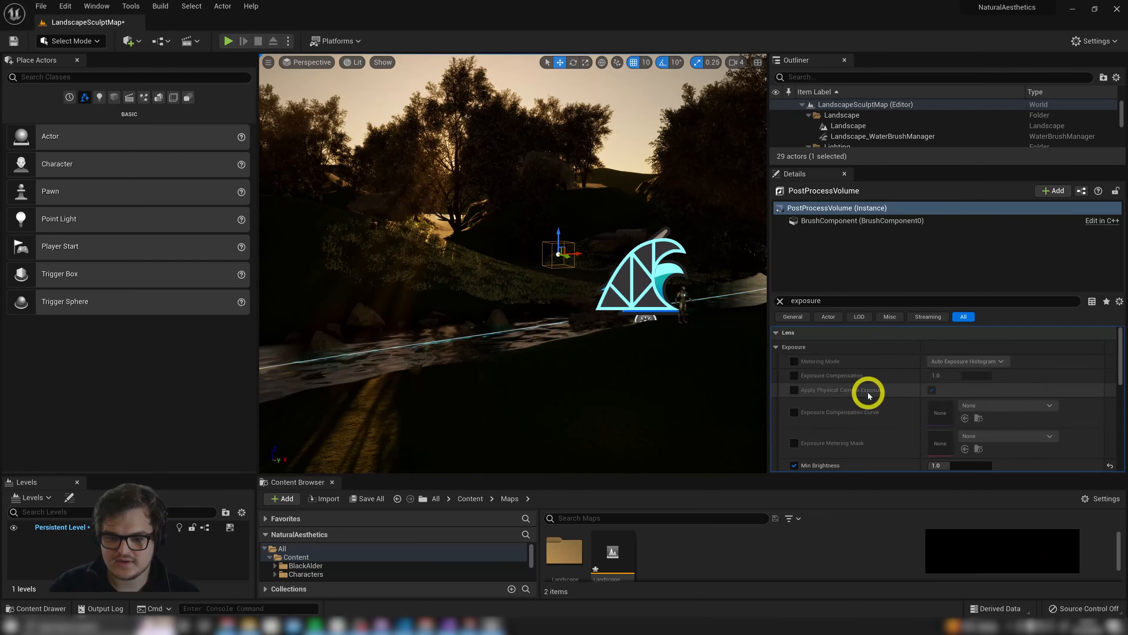
# Try an Exposure Compensation of 2.0 on the PostProcessVolume, then disable the override again
pyautogui.click(794, 377)
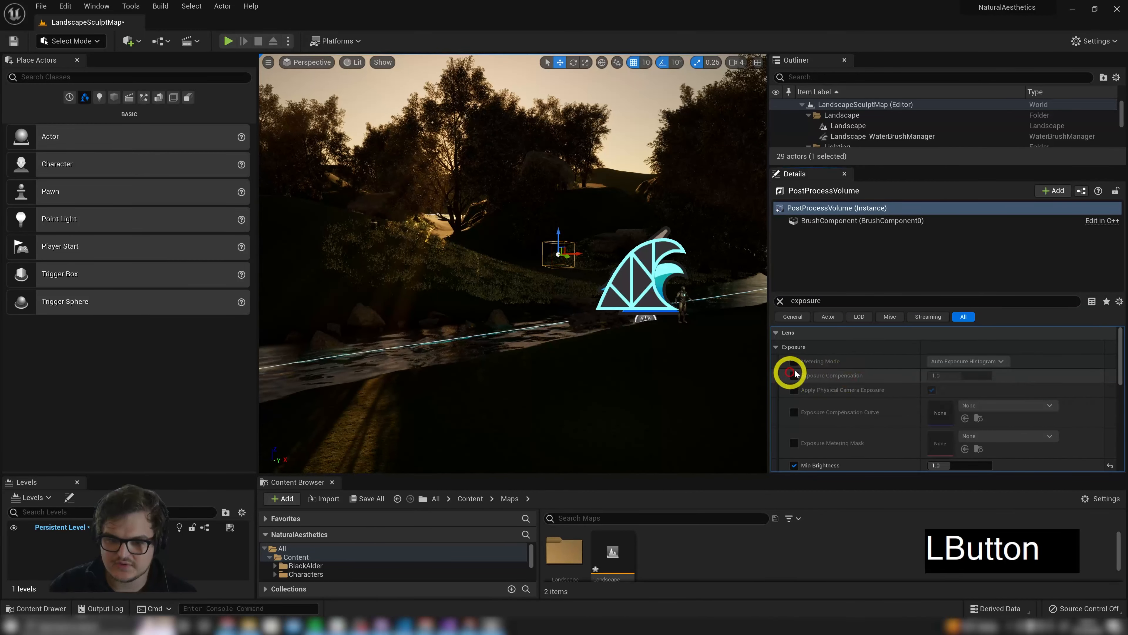
pyautogui.click(794, 377)
pyautogui.moveTo(959, 378); pyautogui.dragTo(960, 376)
pyautogui.write('2')
pyautogui.click(1007, 382)
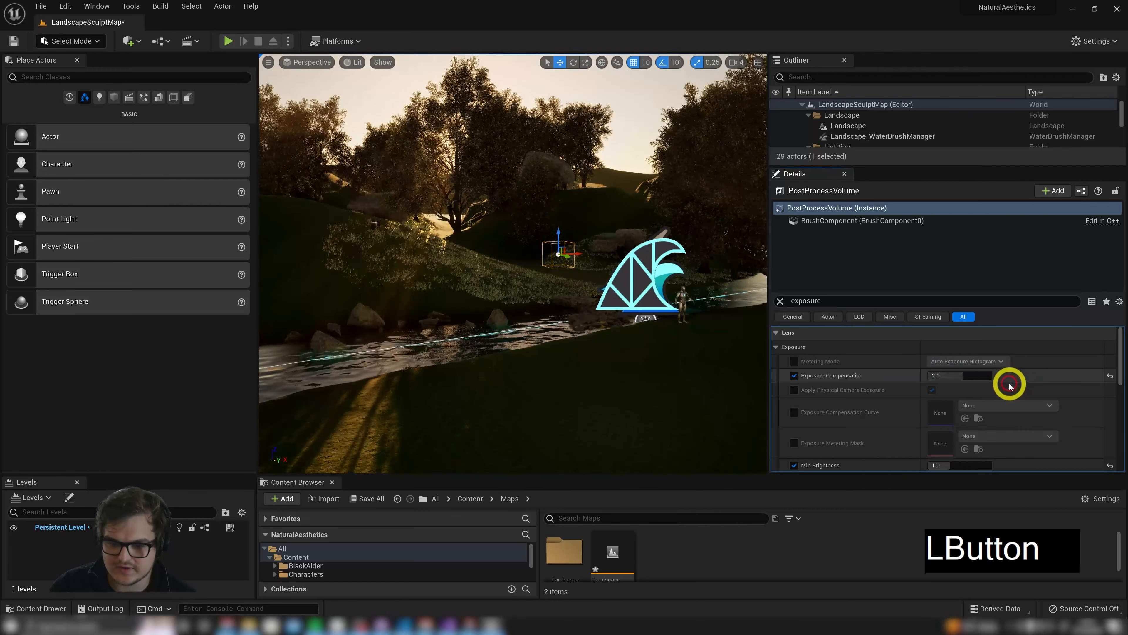
pyautogui.click(796, 376)
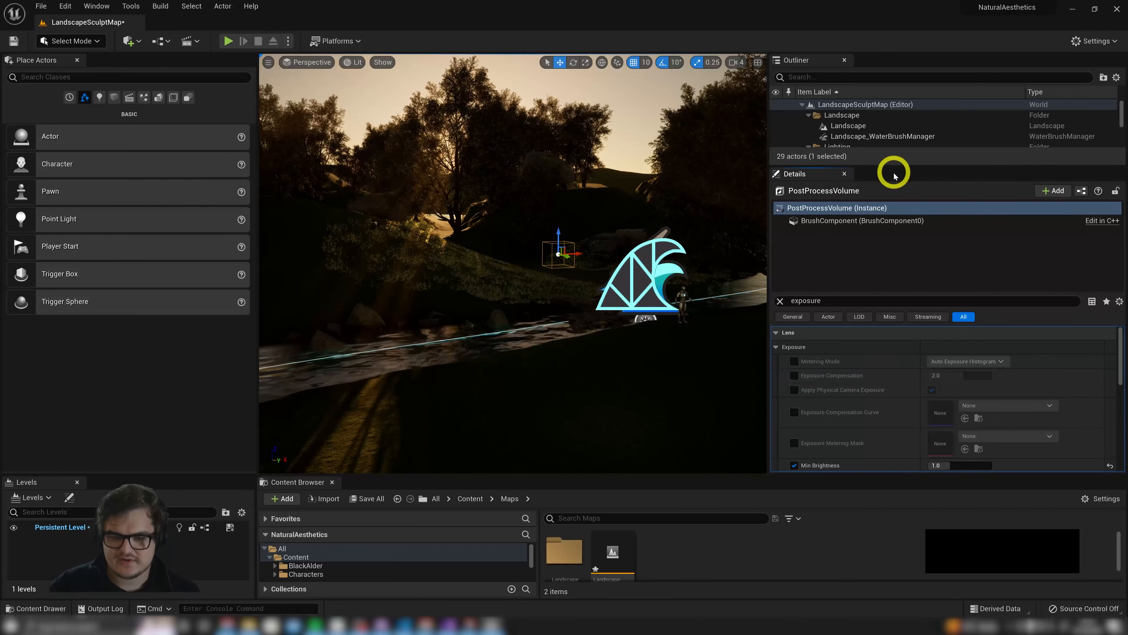
# Select Camera_Wide_Sunset in the level, clear the "exposure" property filter and make room for the camera's details
pyautogui.moveTo(881, 165); pyautogui.dragTo(881, 297)
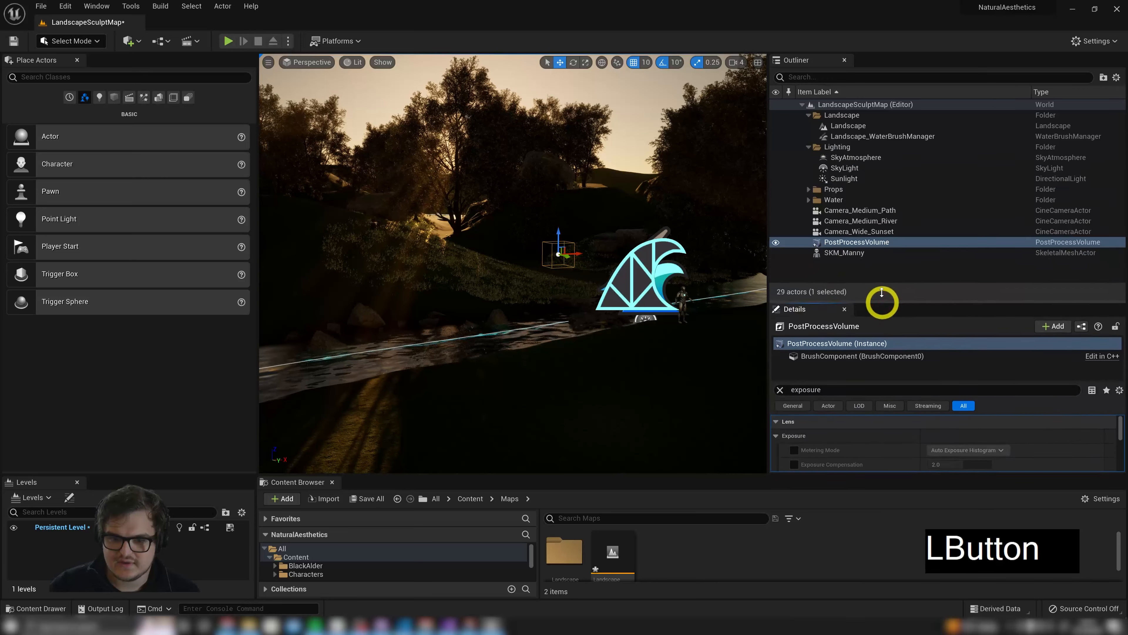
pyautogui.click(851, 231)
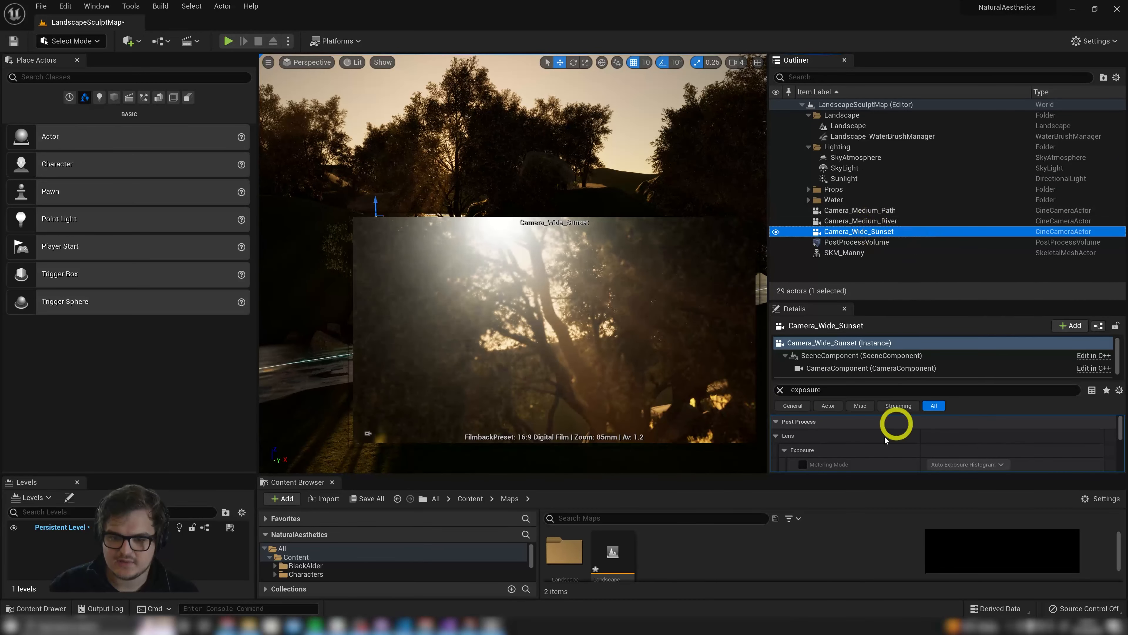
pyautogui.click(780, 390)
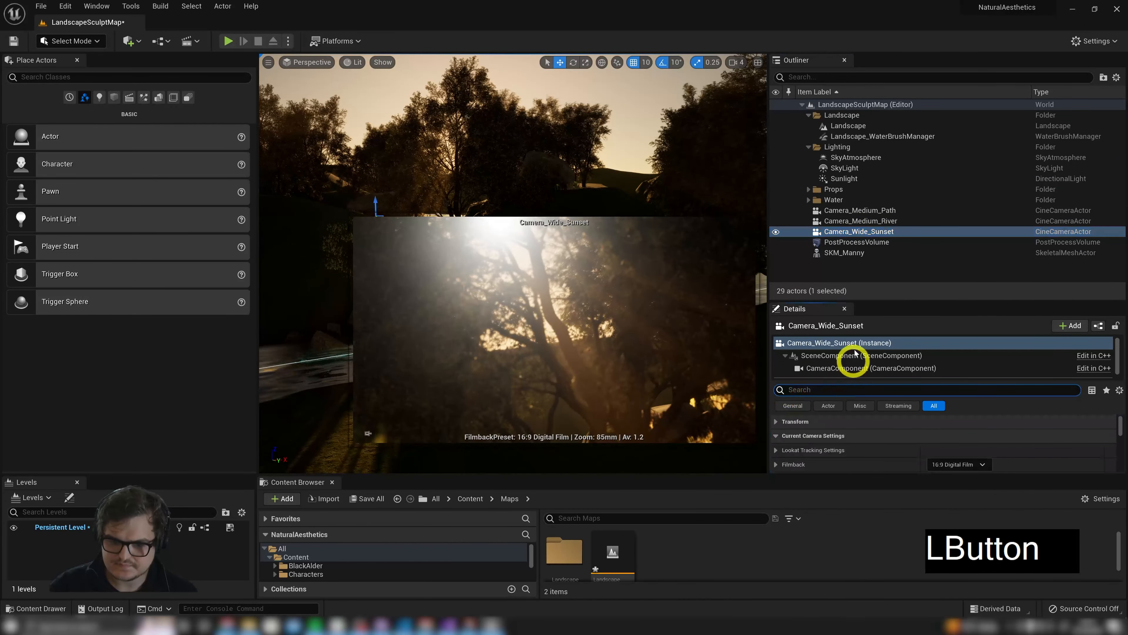
pyautogui.moveTo(861, 299); pyautogui.dragTo(860, 141)
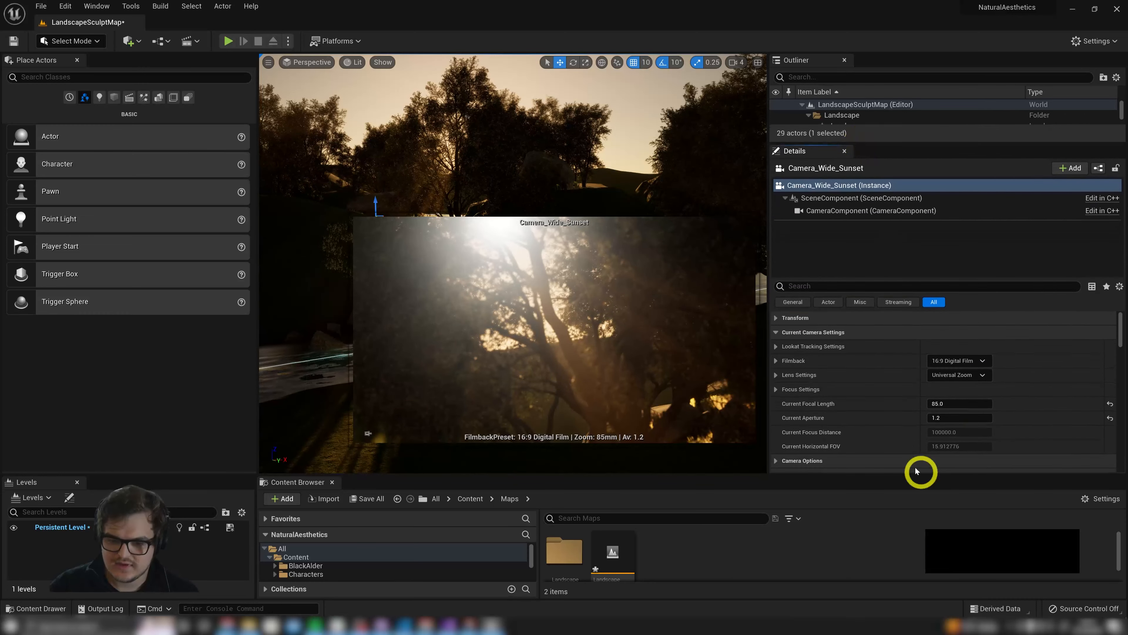
# Try the camera's Current Aperture at 22 to compare the preview, then bring it back to 1.2
pyautogui.click(821, 404)
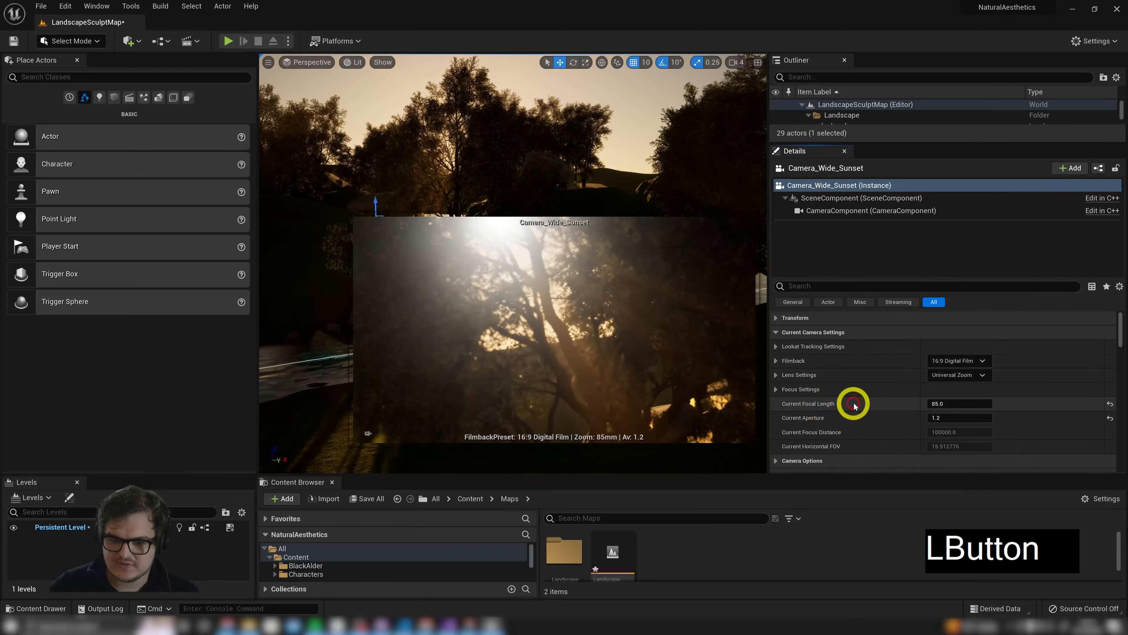
pyautogui.moveTo(952, 416); pyautogui.dragTo(960, 411)
pyautogui.click(949, 417)
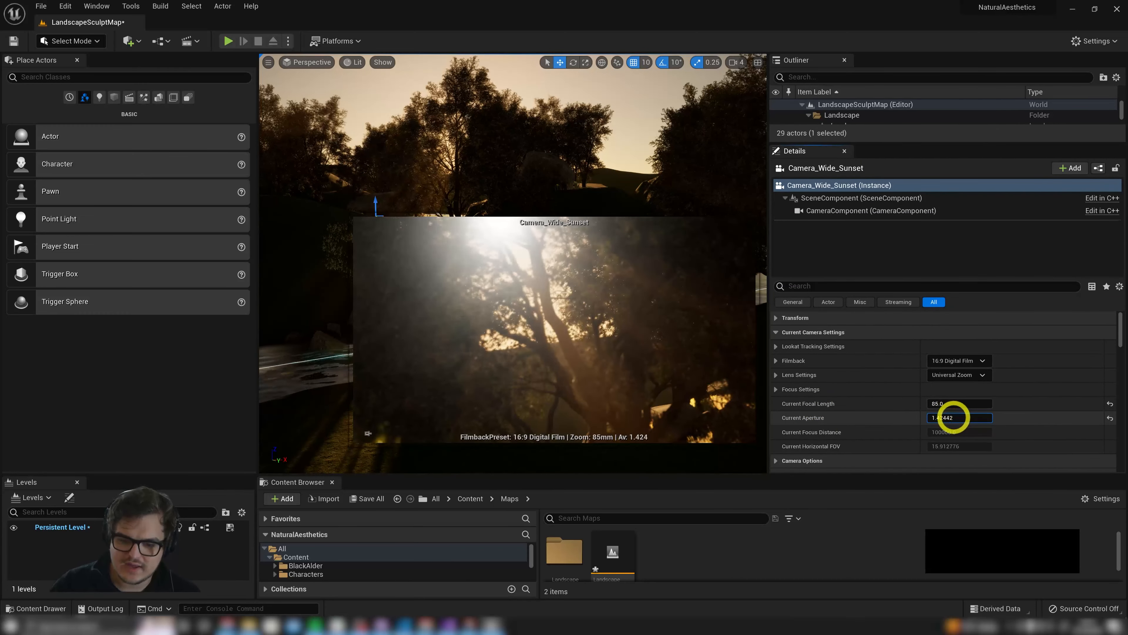
pyautogui.write('1.2')
pyautogui.press('Return')
pyautogui.moveTo(1056, 421); pyautogui.dragTo(1126, 386)
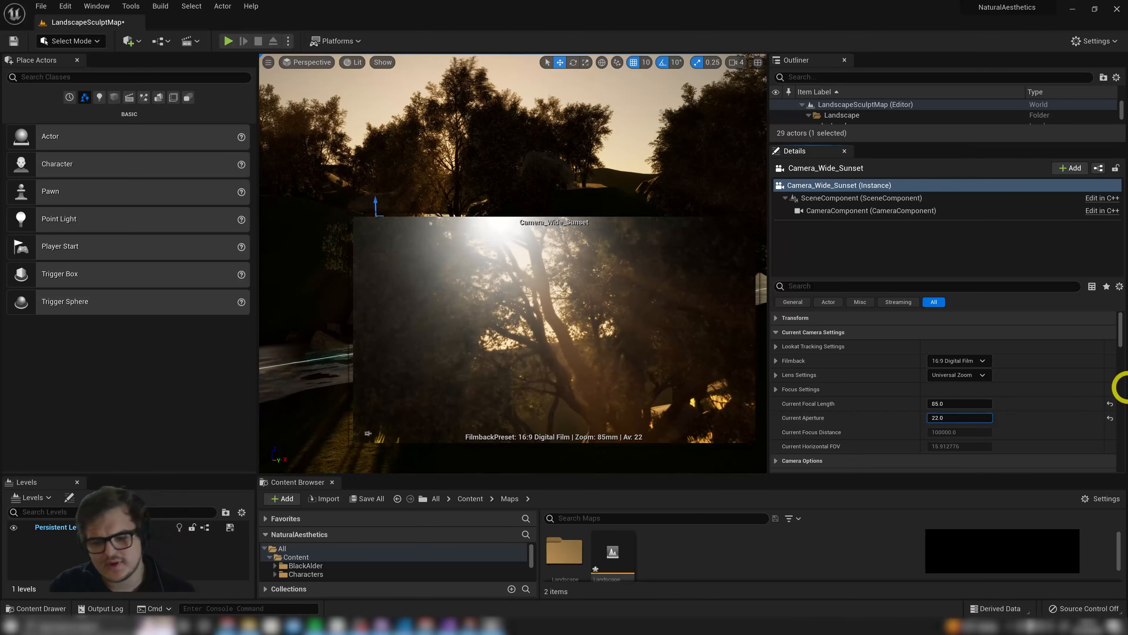
pyautogui.moveTo(965, 416); pyautogui.dragTo(391, 396)
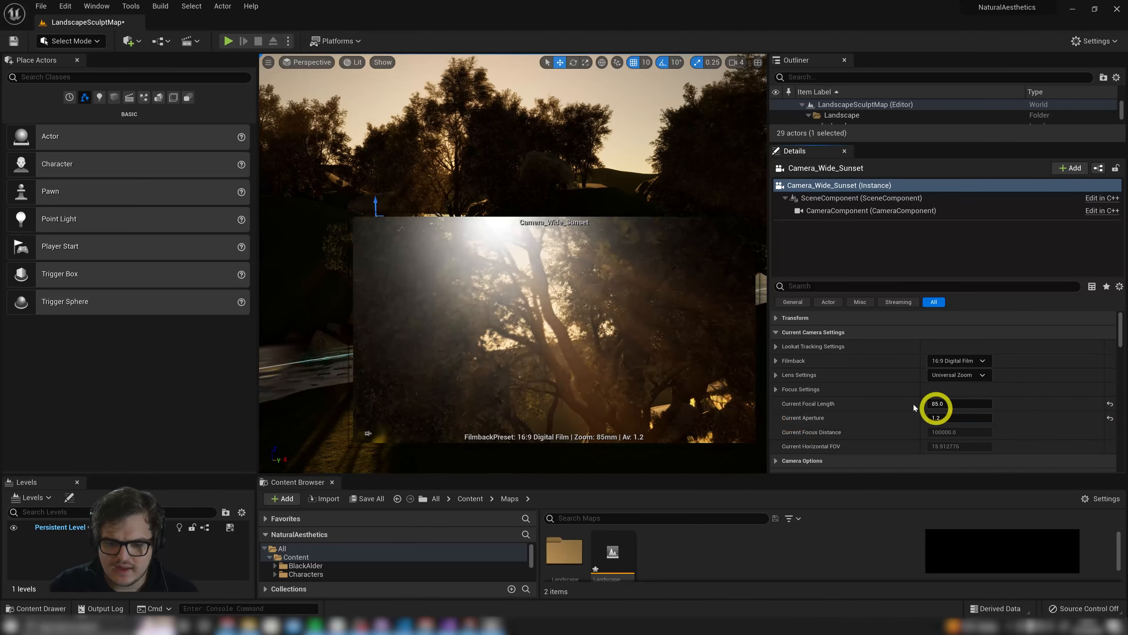
# Lower the Current Focal Length to 4 mm, then raise it to 1000 mm to compare the framing and background blur
pyautogui.click(949, 404)
pyautogui.moveTo(949, 404); pyautogui.dragTo(552, 434)
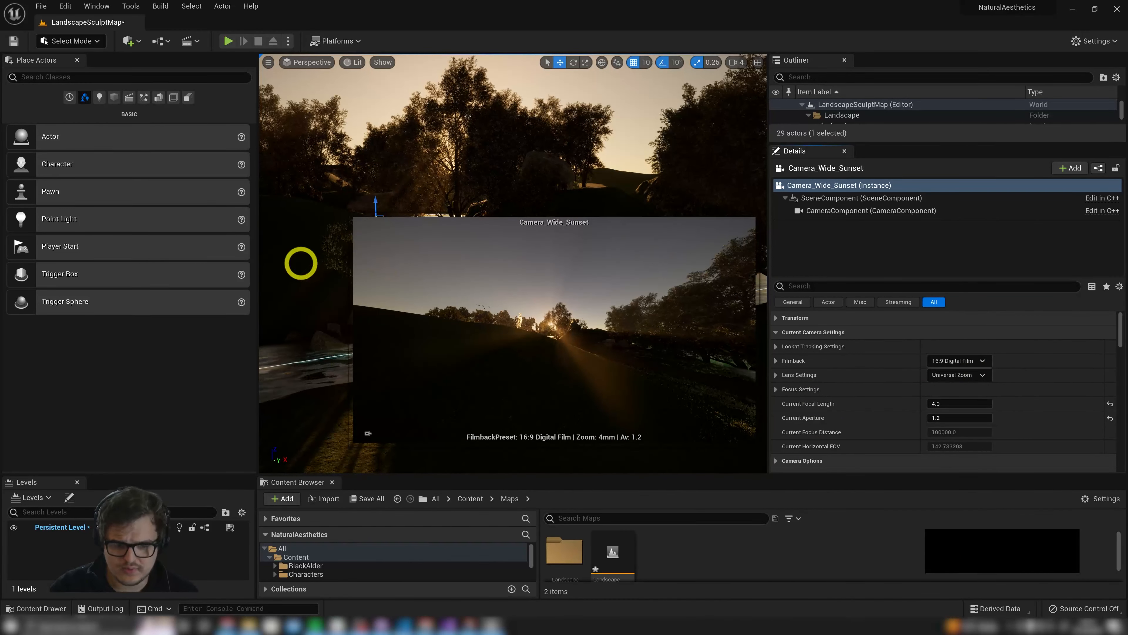
pyautogui.moveTo(945, 402); pyautogui.dragTo(1124, 437)
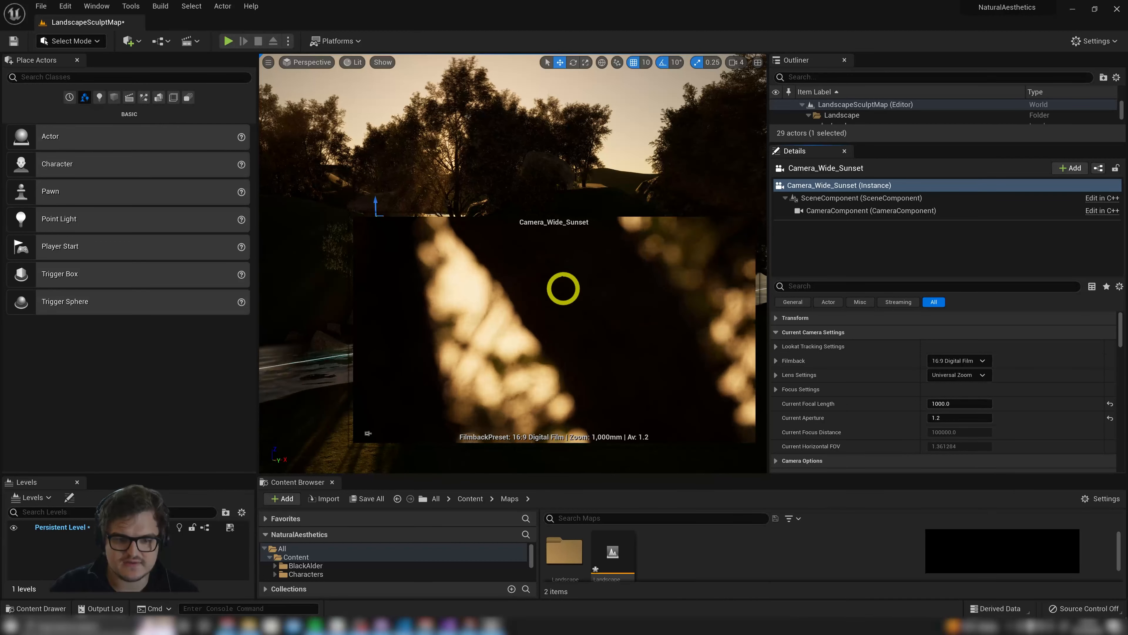
pyautogui.click(953, 402)
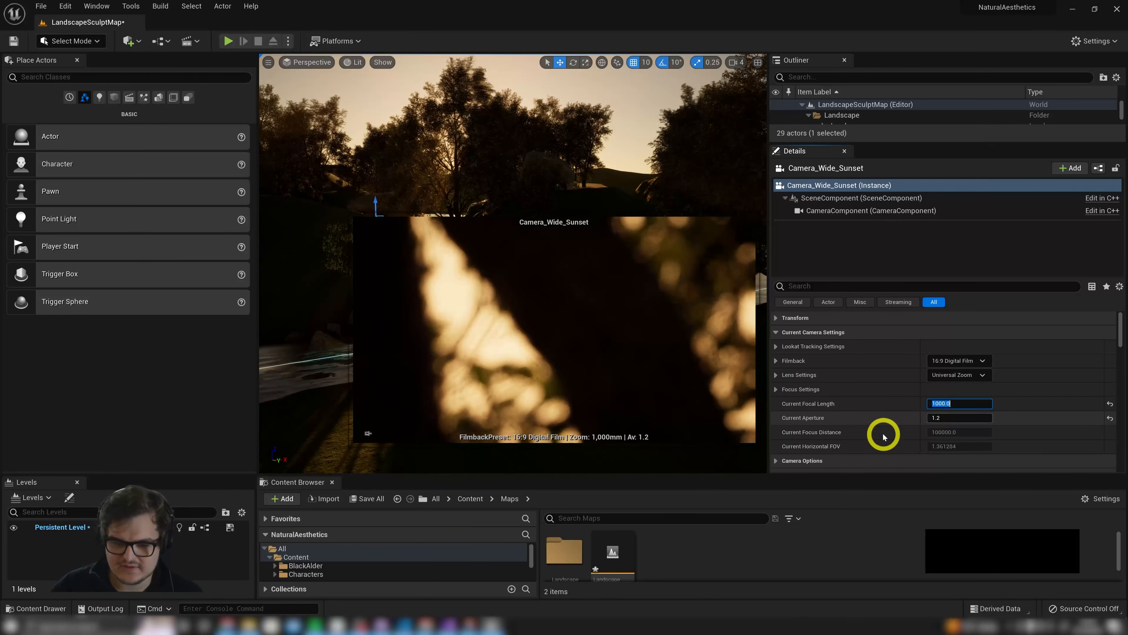
pyautogui.click(809, 423)
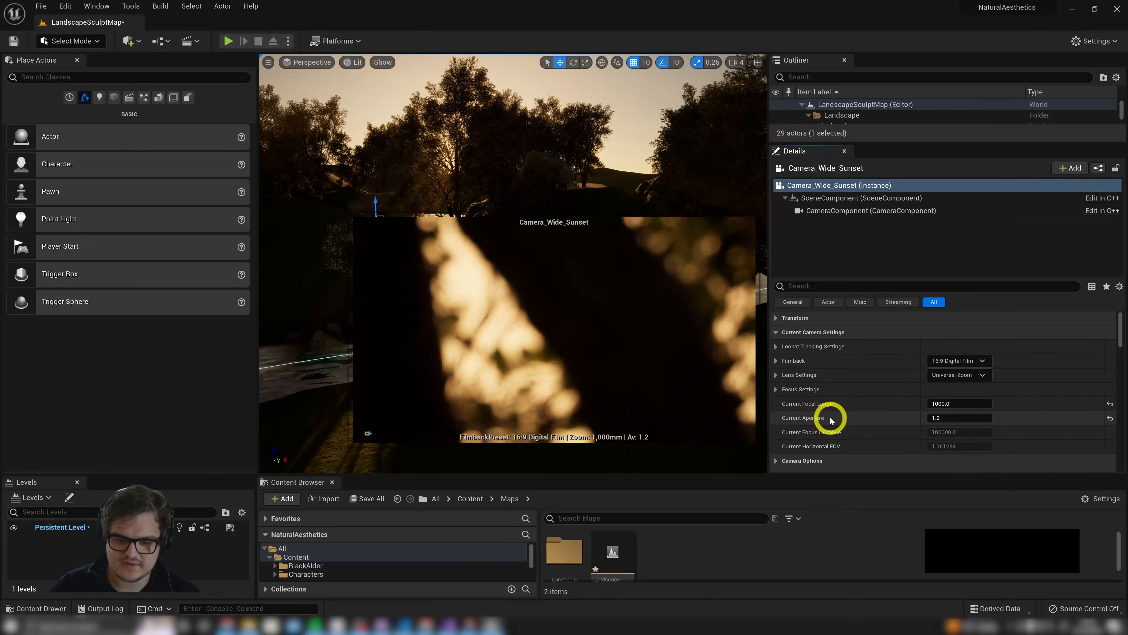
pyautogui.click(951, 419)
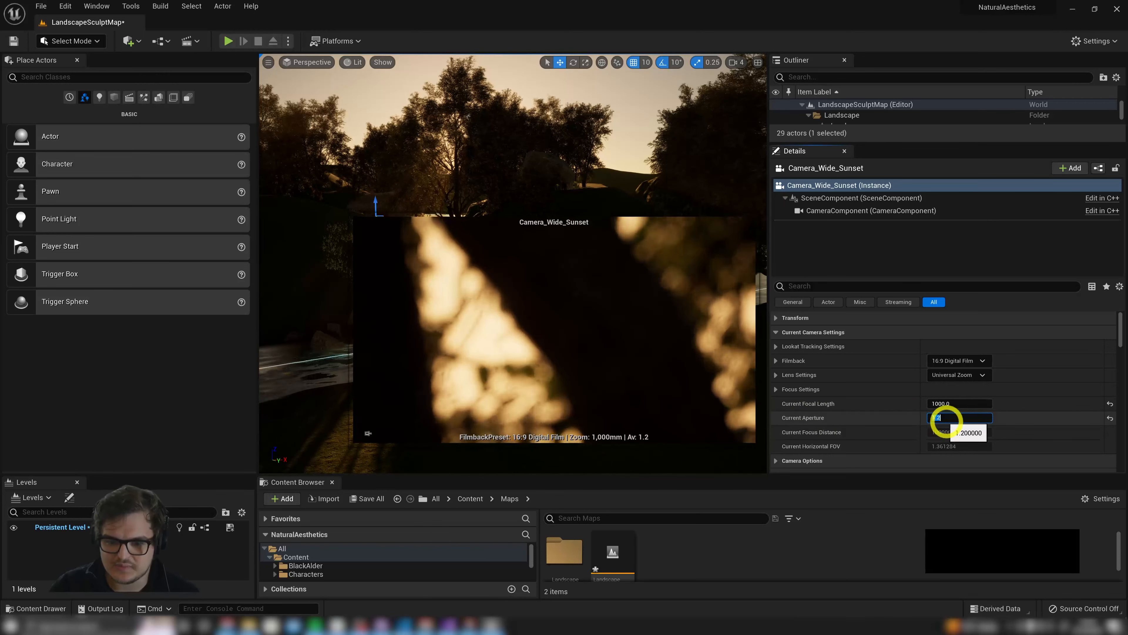
pyautogui.click(979, 420)
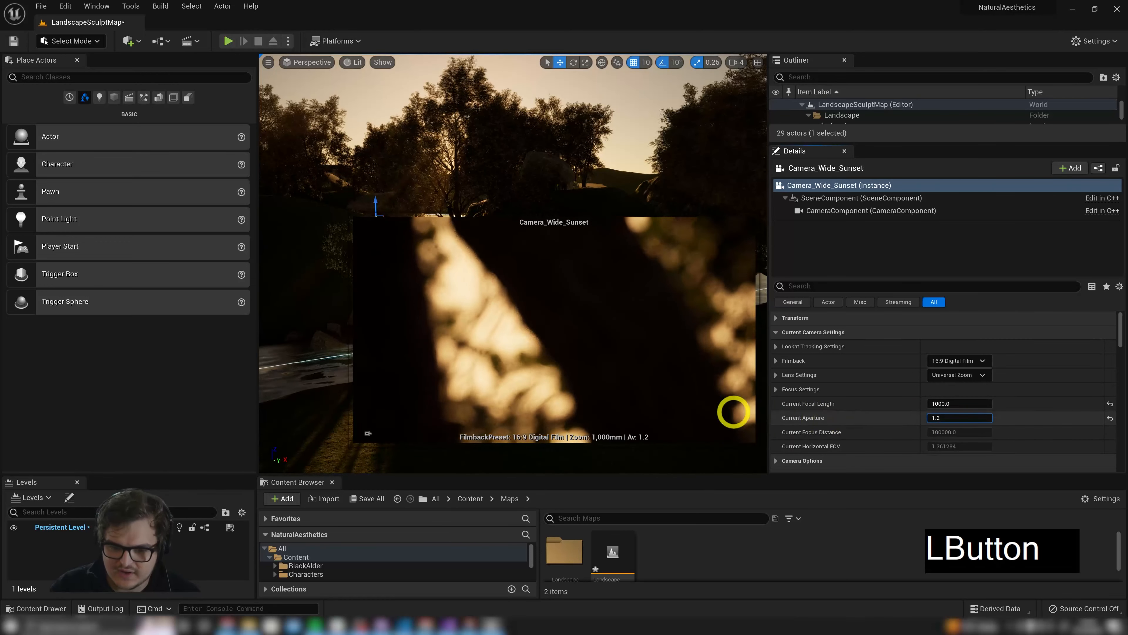
pyautogui.click(949, 416)
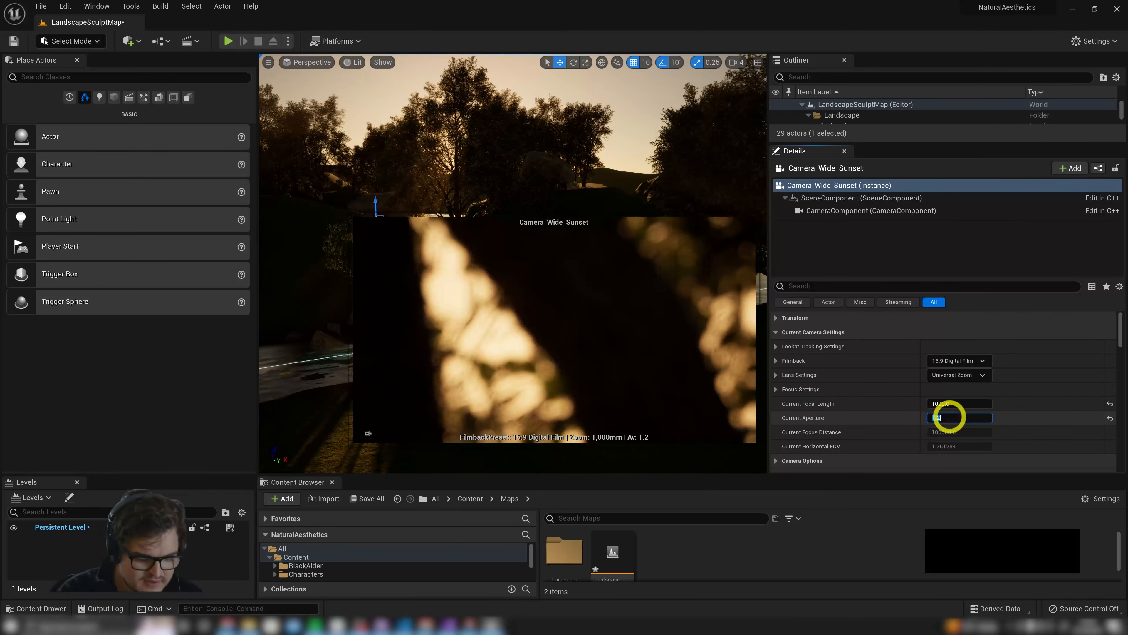
pyautogui.click(1039, 418)
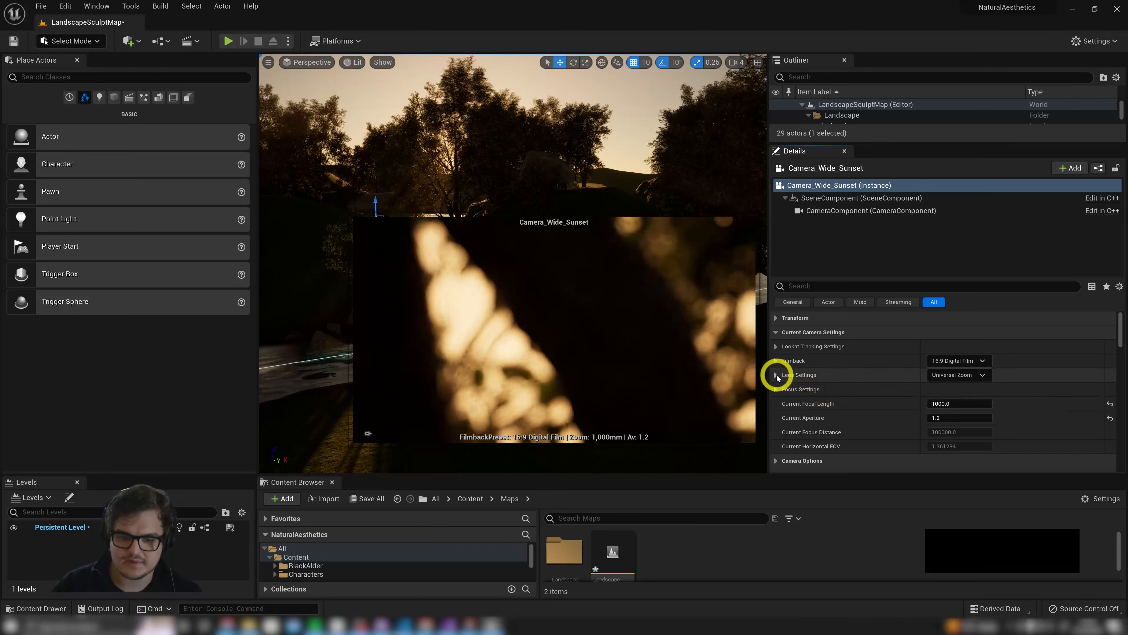
# Expand the camera's Lens Settings and set the Min FStop to 0.2
pyautogui.click(774, 375)
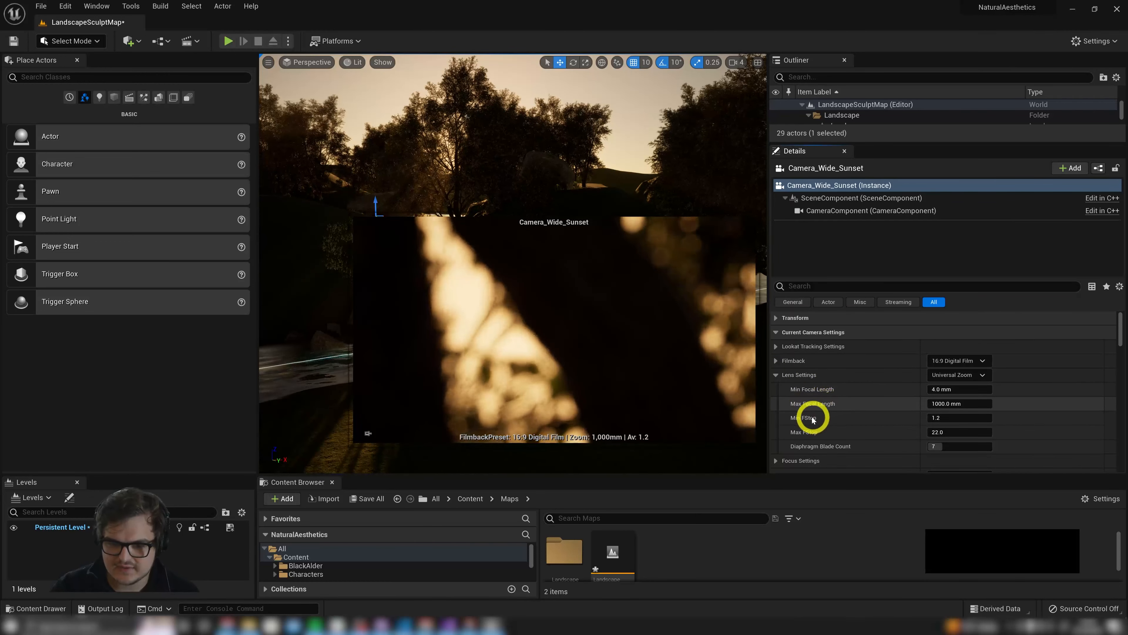
pyautogui.click(957, 432)
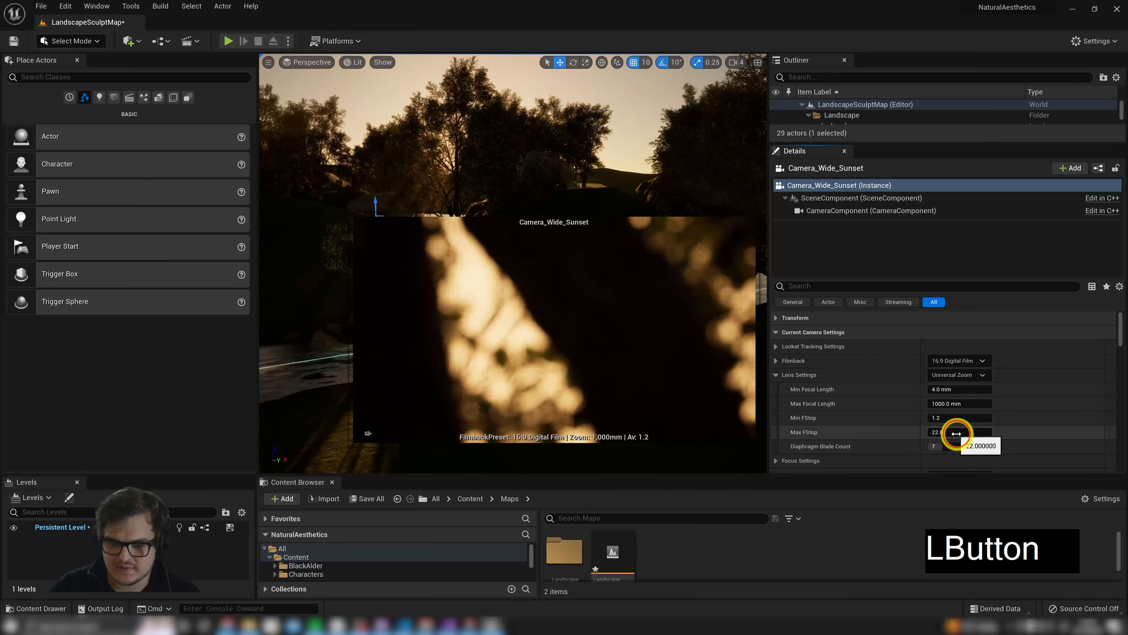
pyautogui.click(965, 402)
pyautogui.click(960, 390)
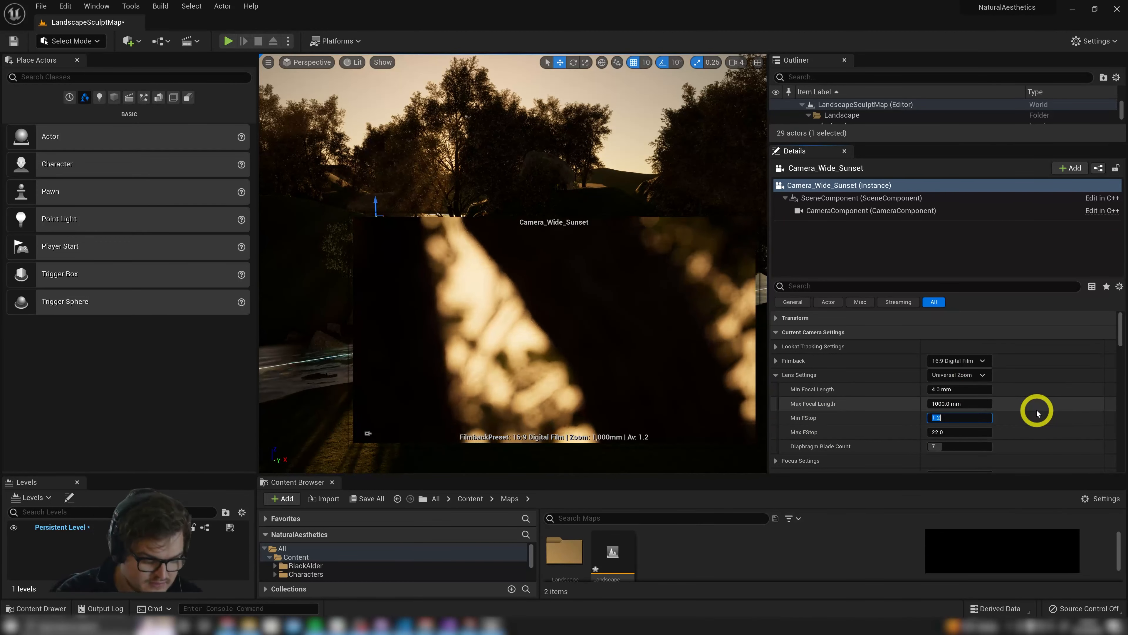
pyautogui.write('.2')
# Lower the Current Aperture to 0.2 to test the extended aperture range
pyautogui.scroll(-5, 1037, 411)
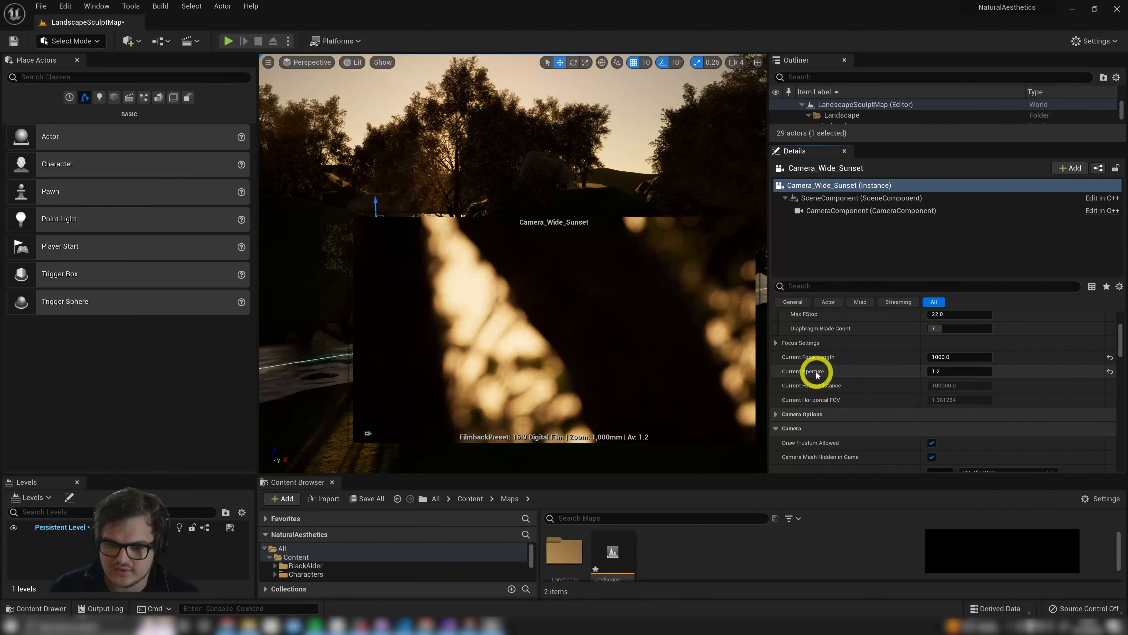
pyautogui.click(957, 376)
pyautogui.click(946, 371)
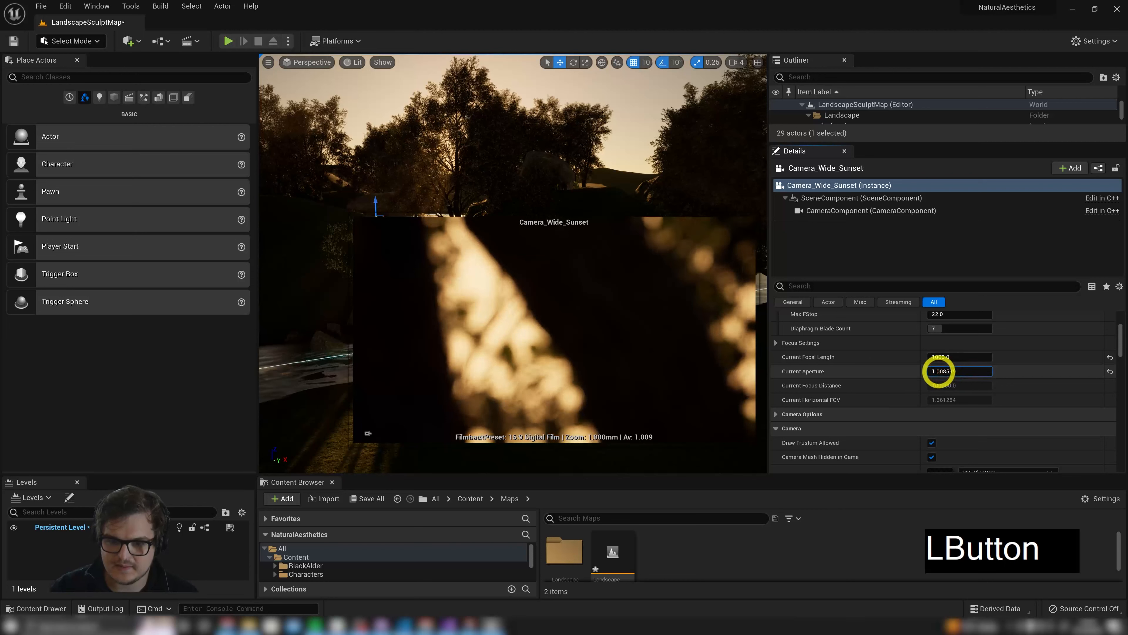
pyautogui.moveTo(941, 371); pyautogui.dragTo(827, 360)
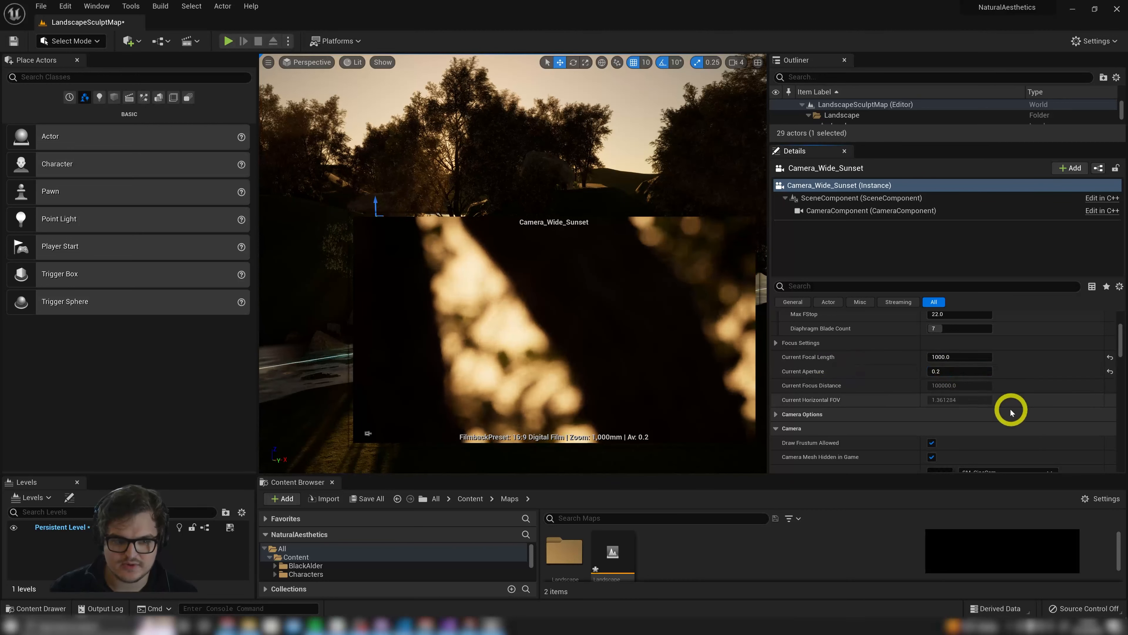
# Set the Current Aperture to 1.0
pyautogui.click(969, 369)
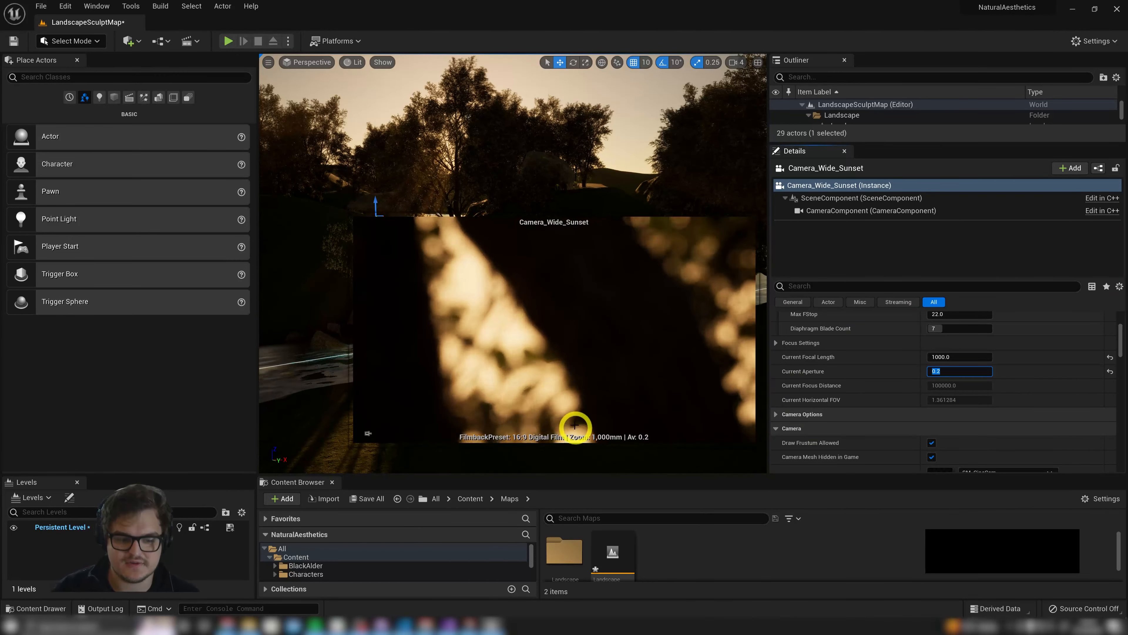
pyautogui.click(947, 374)
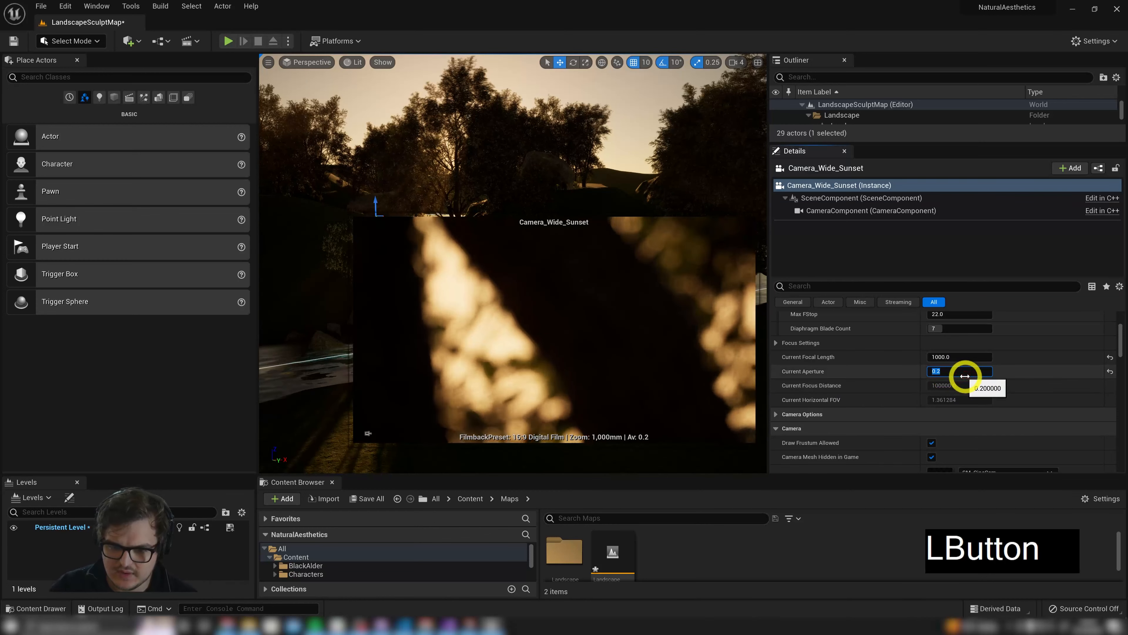
pyautogui.write('1')
pyautogui.click(1019, 369)
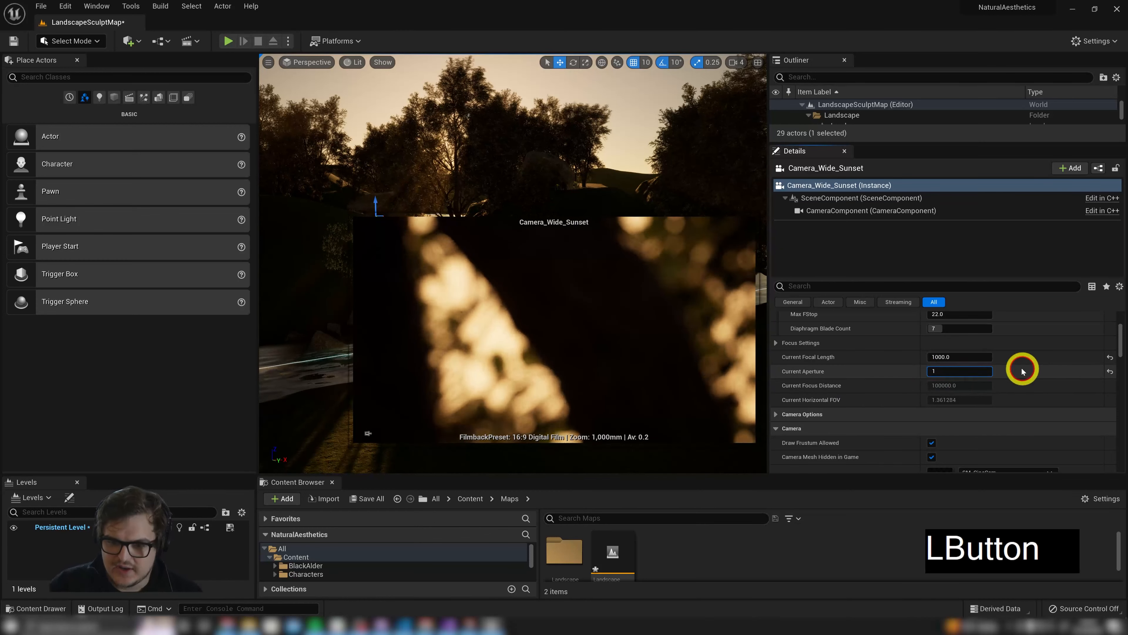
# Reduce the Current Focal Length and set it to 120 mm
pyautogui.click(962, 358)
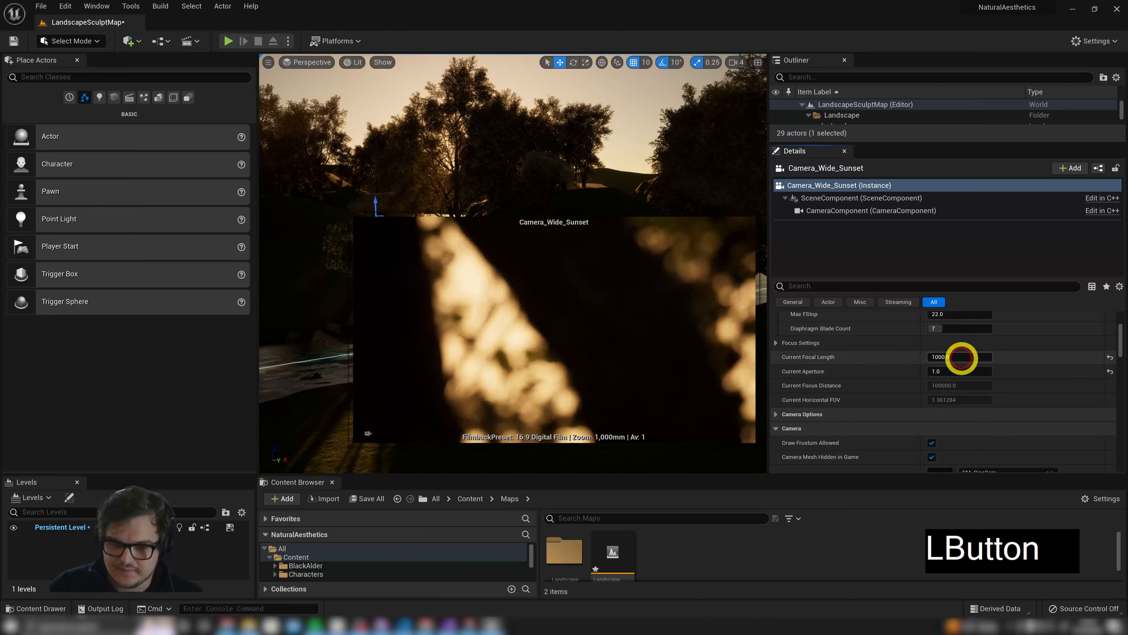
pyautogui.moveTo(957, 356); pyautogui.dragTo(798, 356)
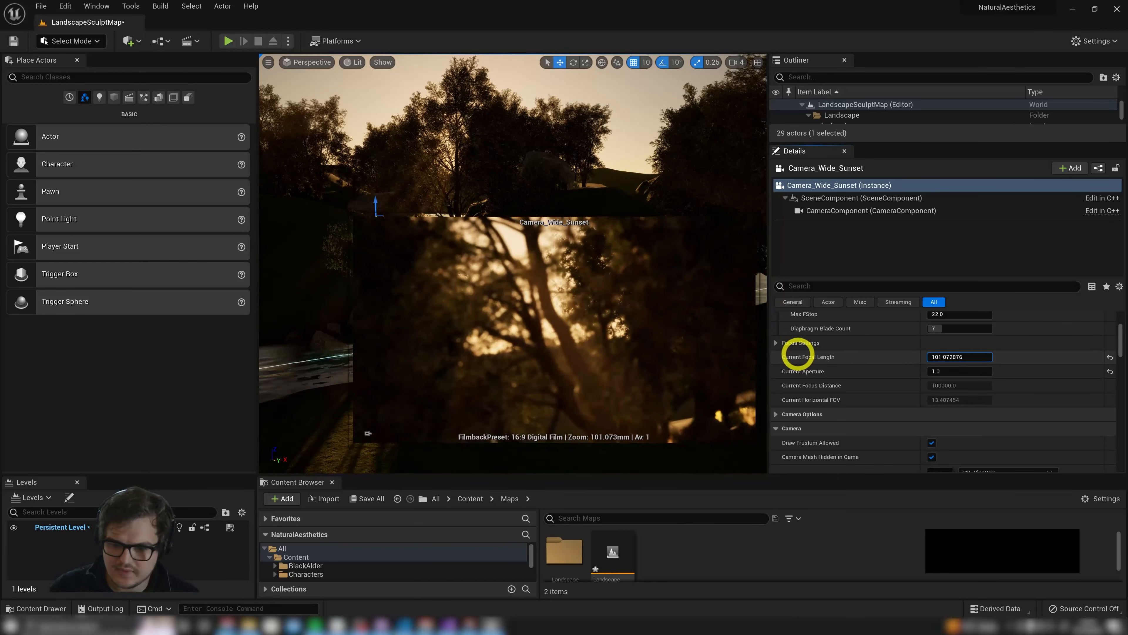
pyautogui.click(963, 357)
pyautogui.press('BackSpace')
pyautogui.write('120')
pyautogui.press('Return')
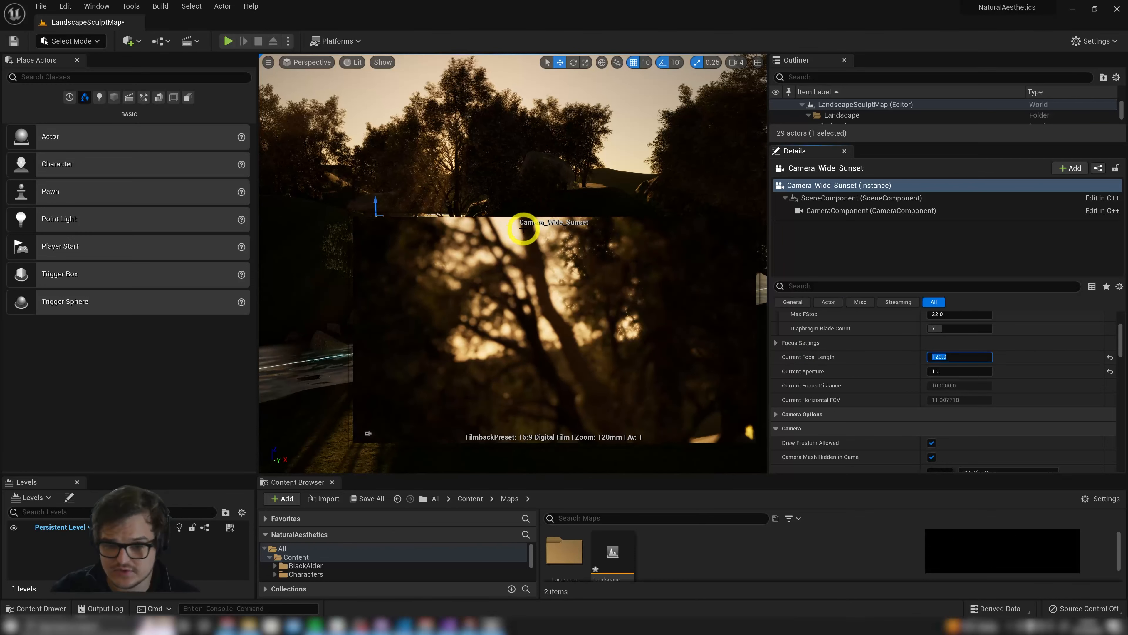
# Try to edit the Current Focus Distance of Camera_Wide_Sunset
pyautogui.moveTo(607, 184); pyautogui.dragTo(576, 187, button='right')
pyautogui.press('d')
pyautogui.press('s')
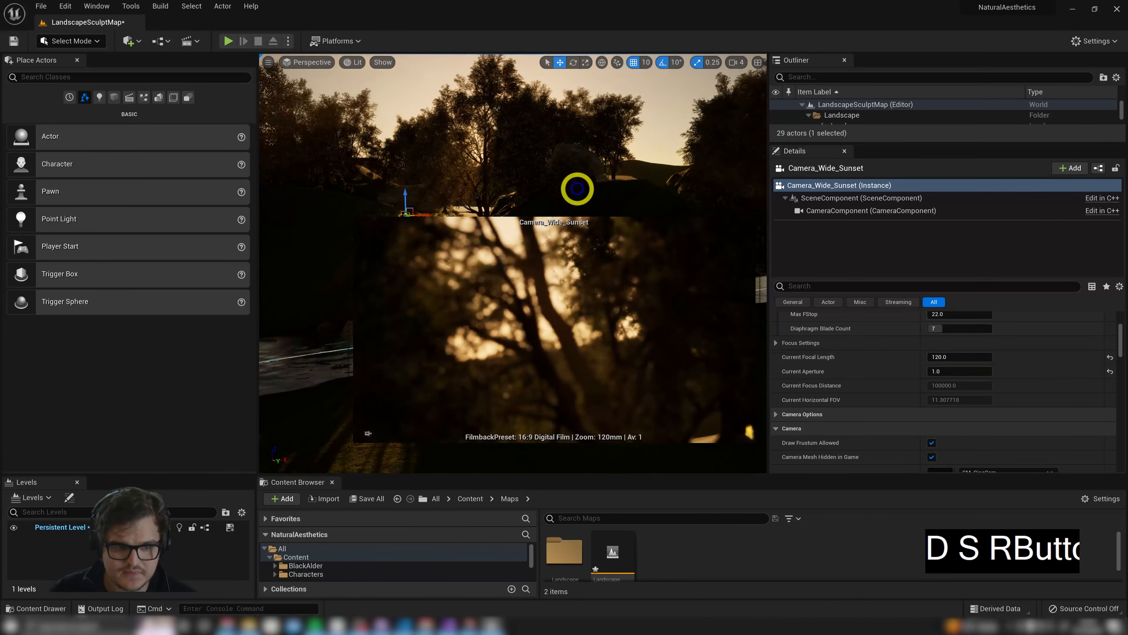
pyautogui.scroll(2, 949, 378)
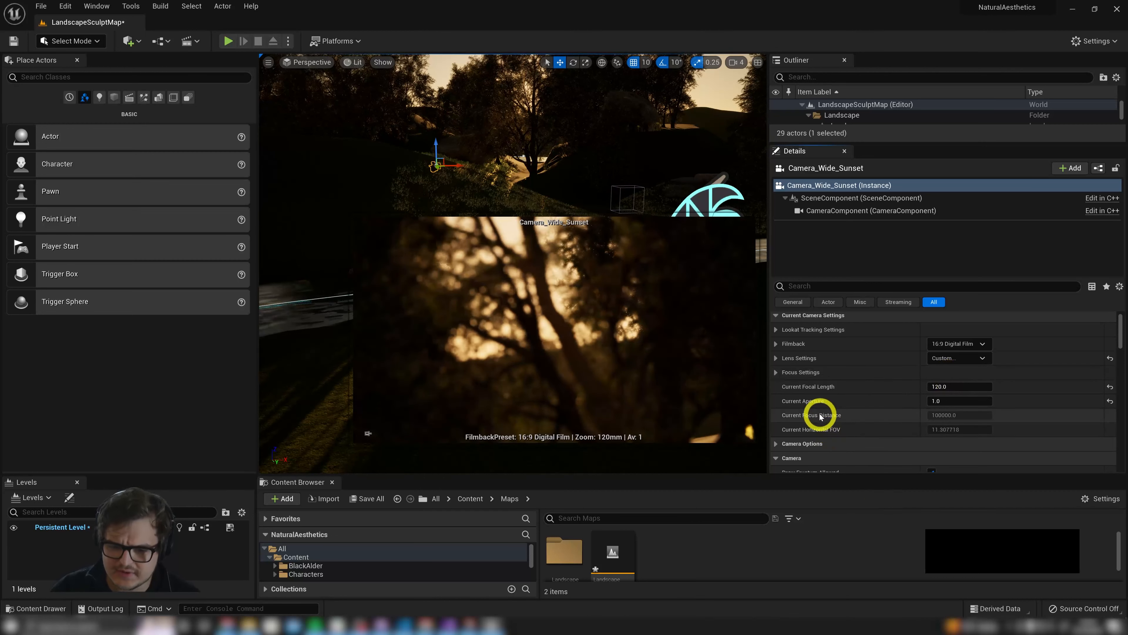
pyautogui.click(955, 416)
pyautogui.click(946, 417)
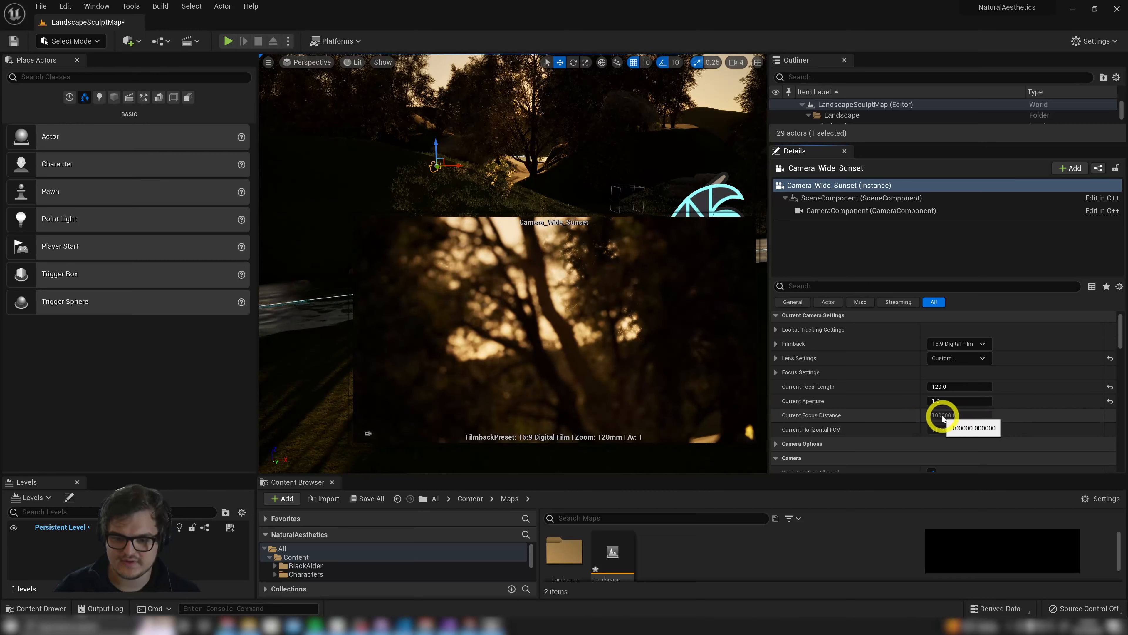
pyautogui.click(957, 416)
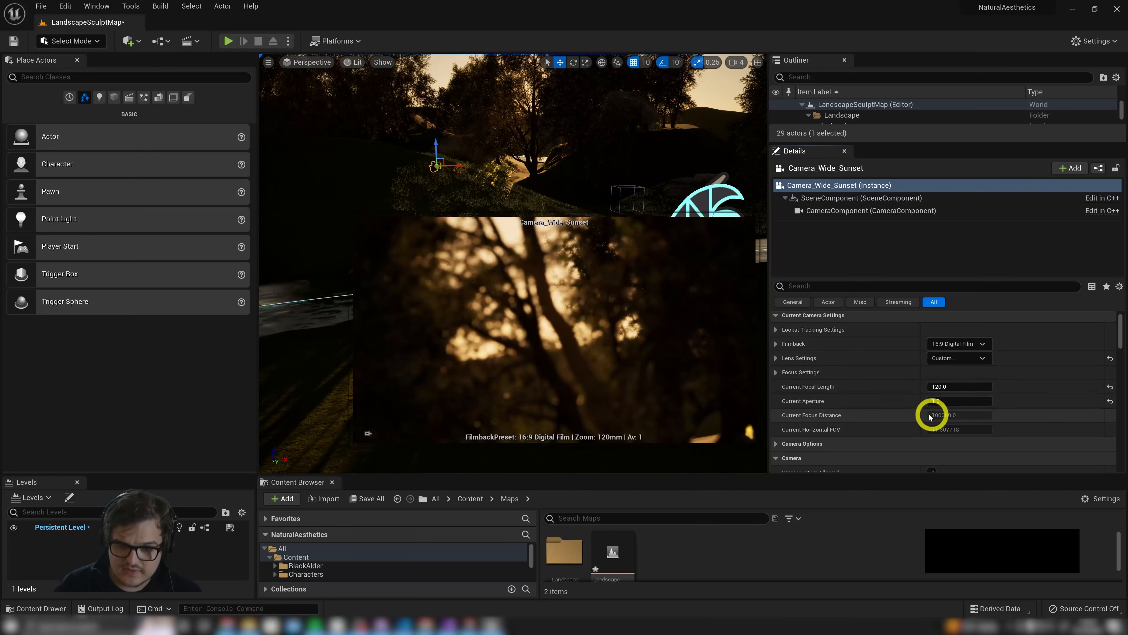
# Expand the Focus Settings of Camera_Wide_Sunset and open its Manual Focus Distance for editing
pyautogui.click(776, 373)
pyautogui.scroll(-3, 795, 393)
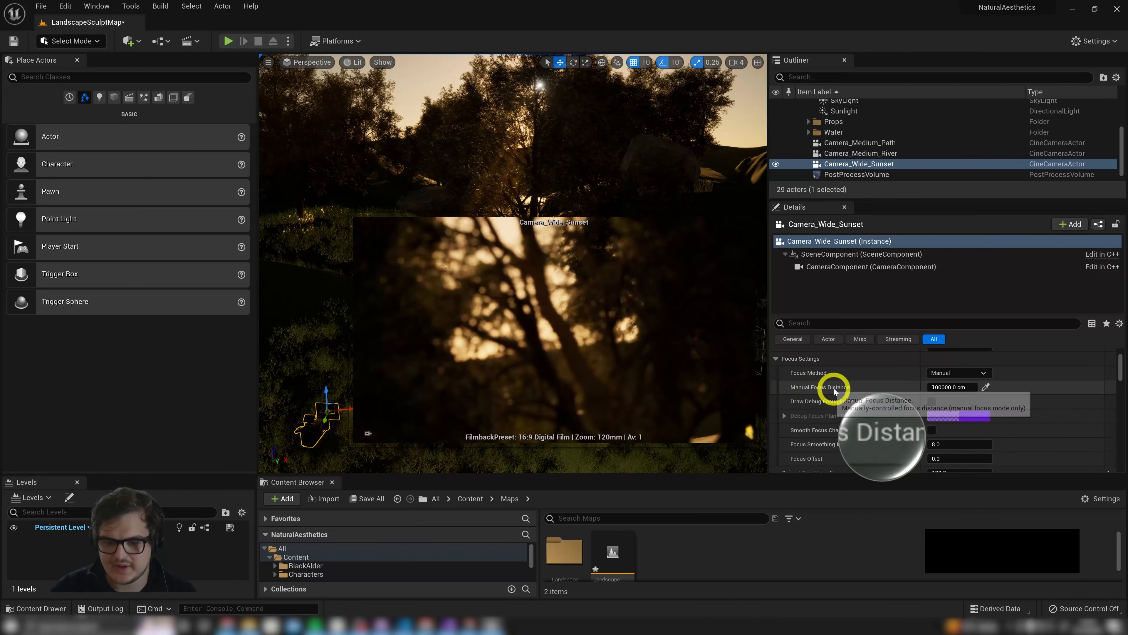
pyautogui.click(945, 387)
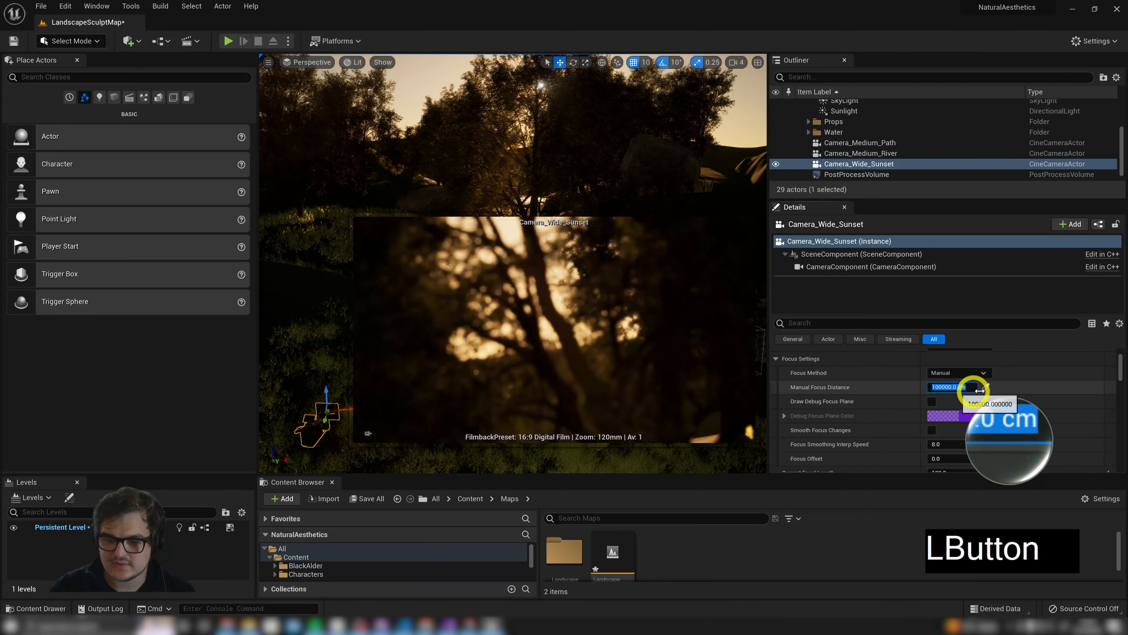
pyautogui.click(958, 386)
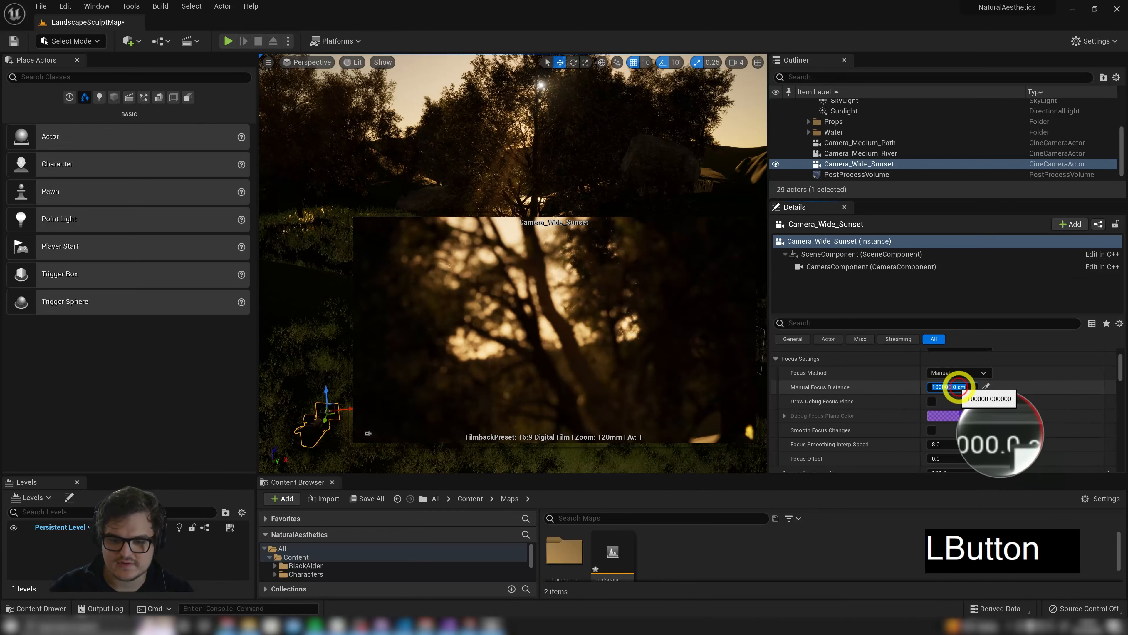
pyautogui.rightClick(513, 133)
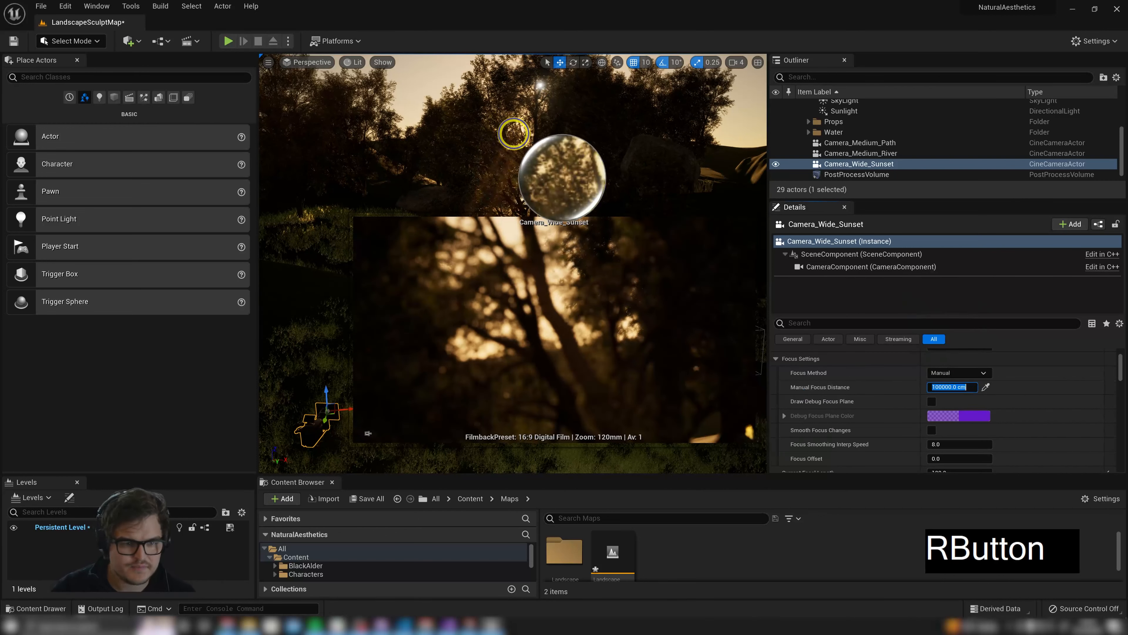
pyautogui.press('s')
pyautogui.press('d')
pyautogui.moveTo(514, 133); pyautogui.dragTo(579, 130, button='right')
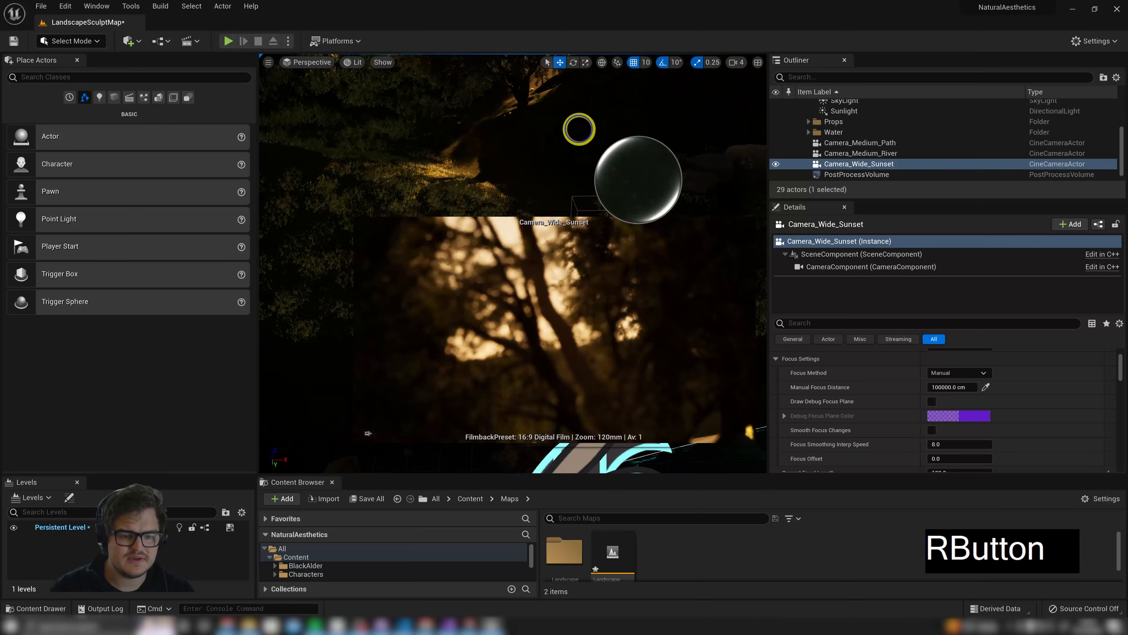
pyautogui.rightClick(726, 164)
pyautogui.click(535, 184)
pyautogui.moveTo(535, 183); pyautogui.dragTo(514, 252, button='right')
pyautogui.press('s')
pyautogui.press('a')
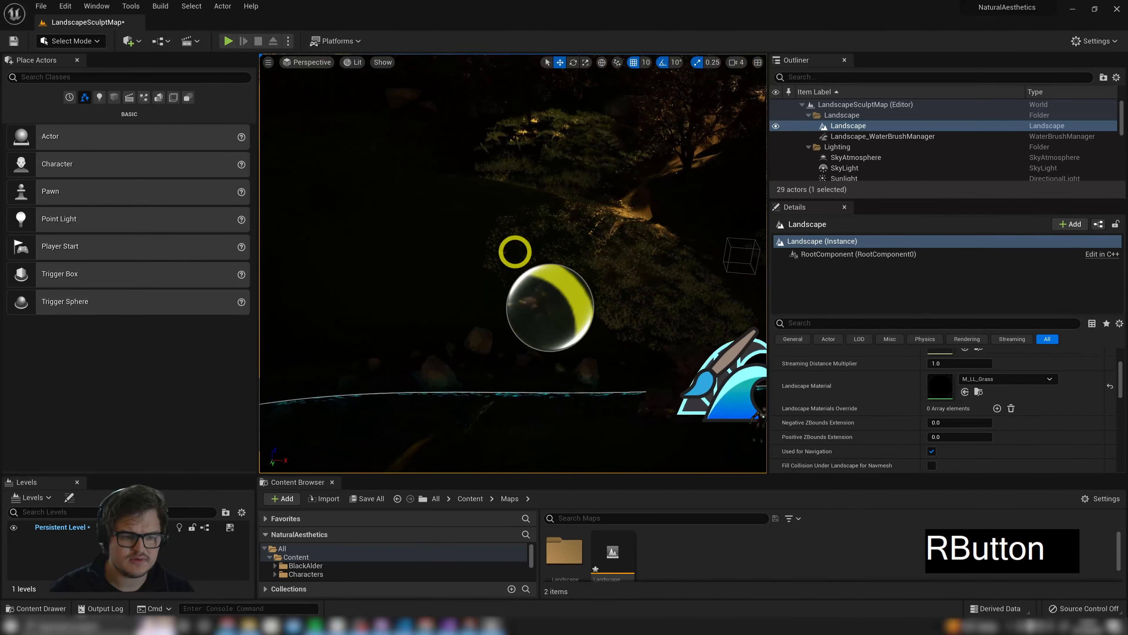
# Reselect the Camera_Wide_Sunset actor to bring back its focus settings
pyautogui.click(853, 169)
pyautogui.scroll(-5, 867, 160)
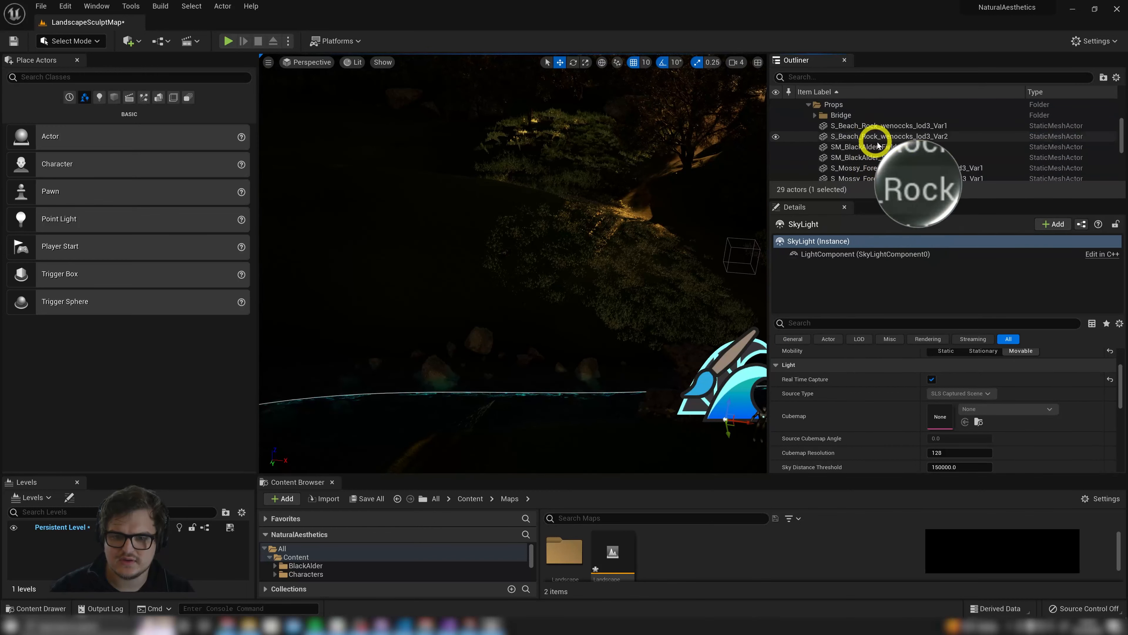
pyautogui.scroll(-6, 872, 146)
pyautogui.click(875, 154)
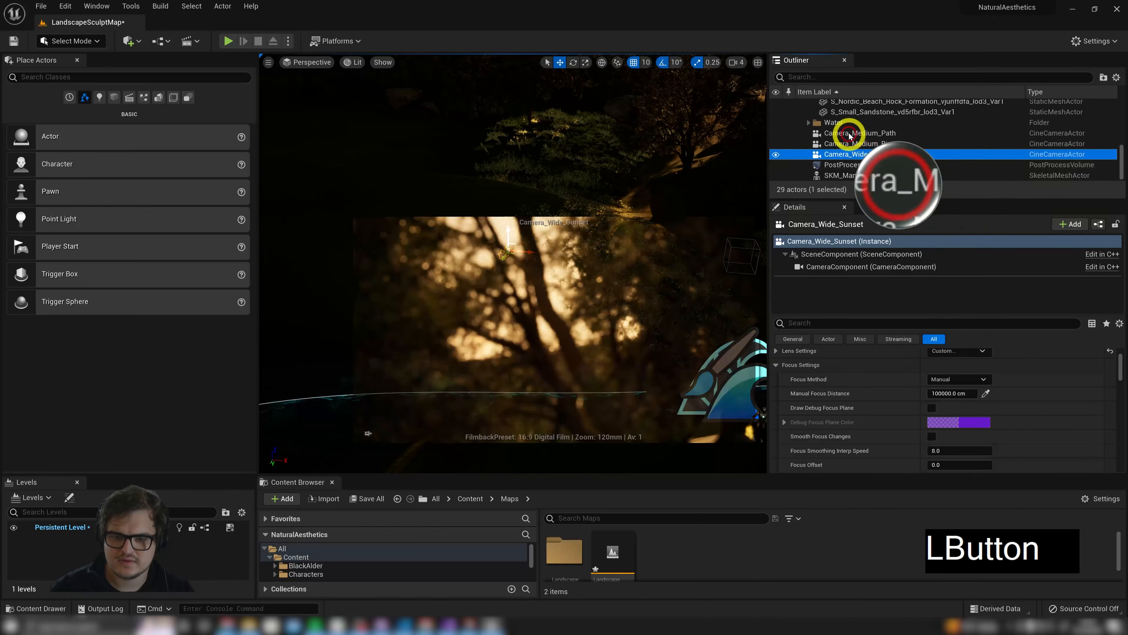
# Set the Manual Focus Distance of Camera_Wide_Sunset to 1000 cm
pyautogui.scroll(10, 849, 135)
pyautogui.moveTo(625, 158); pyautogui.dragTo(652, 115, button='right')
pyautogui.press('d')
pyautogui.press('s')
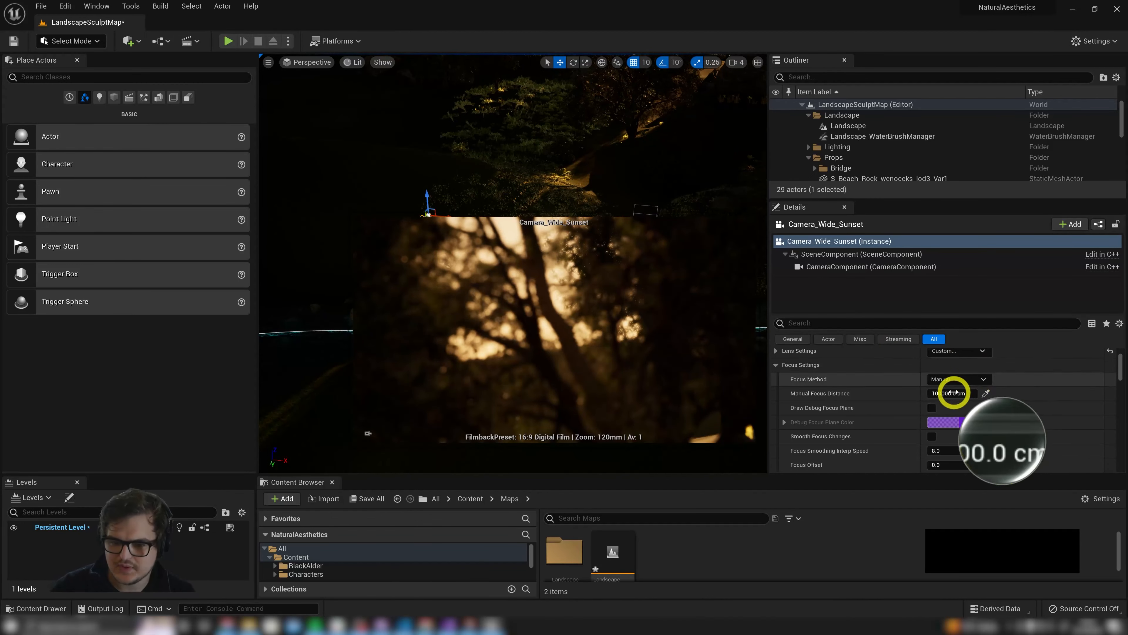
pyautogui.click(953, 393)
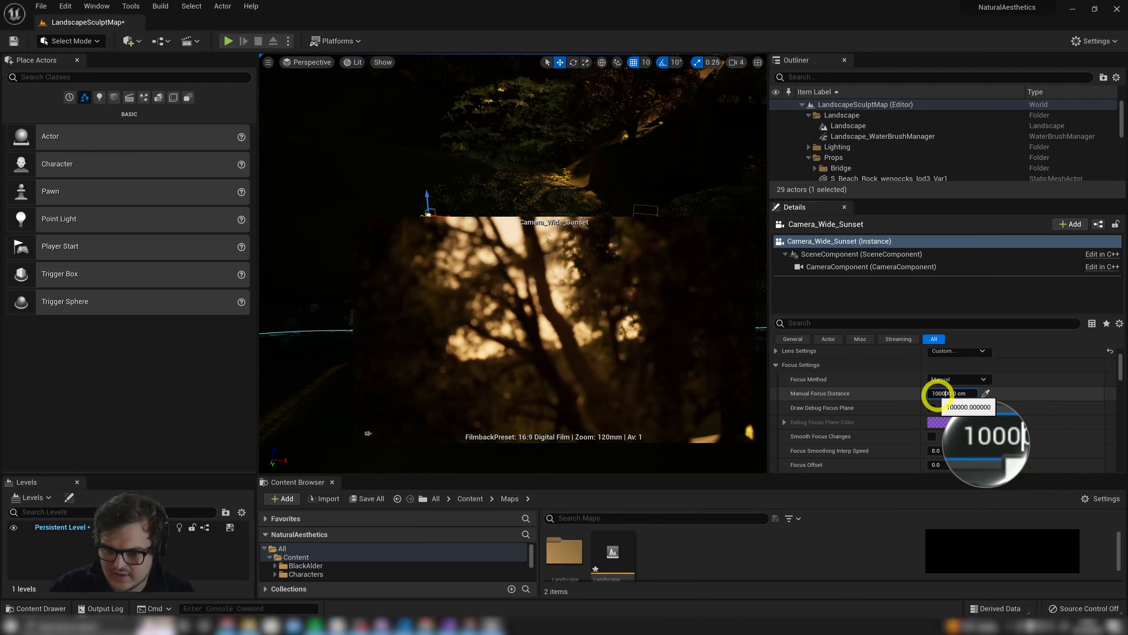
pyautogui.click(950, 393)
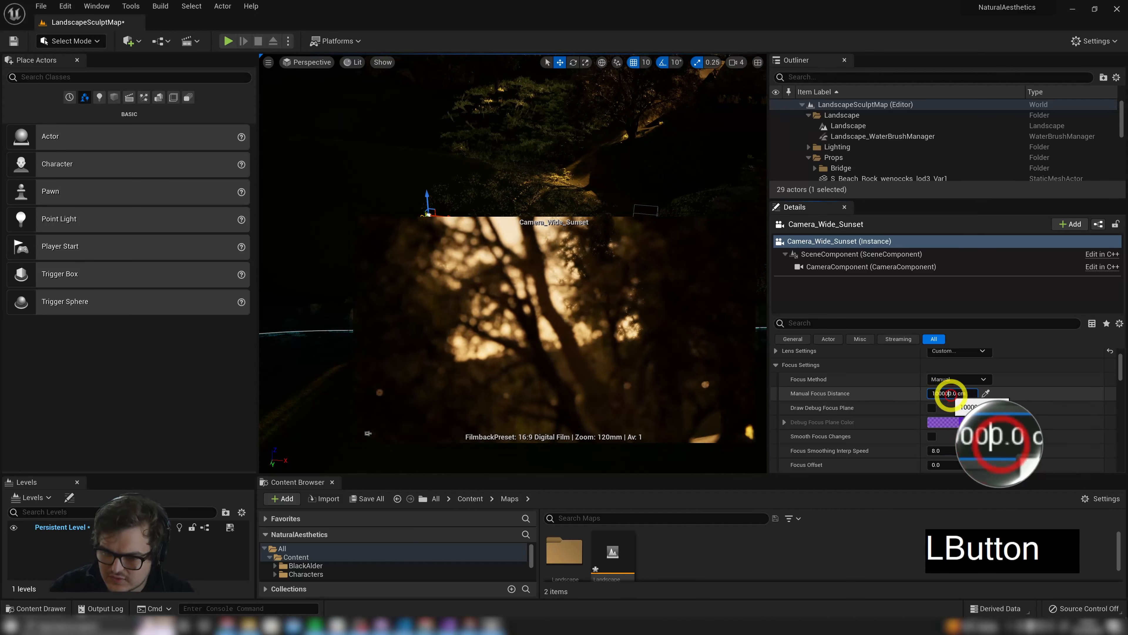
pyautogui.moveTo(950, 393); pyautogui.dragTo(935, 394)
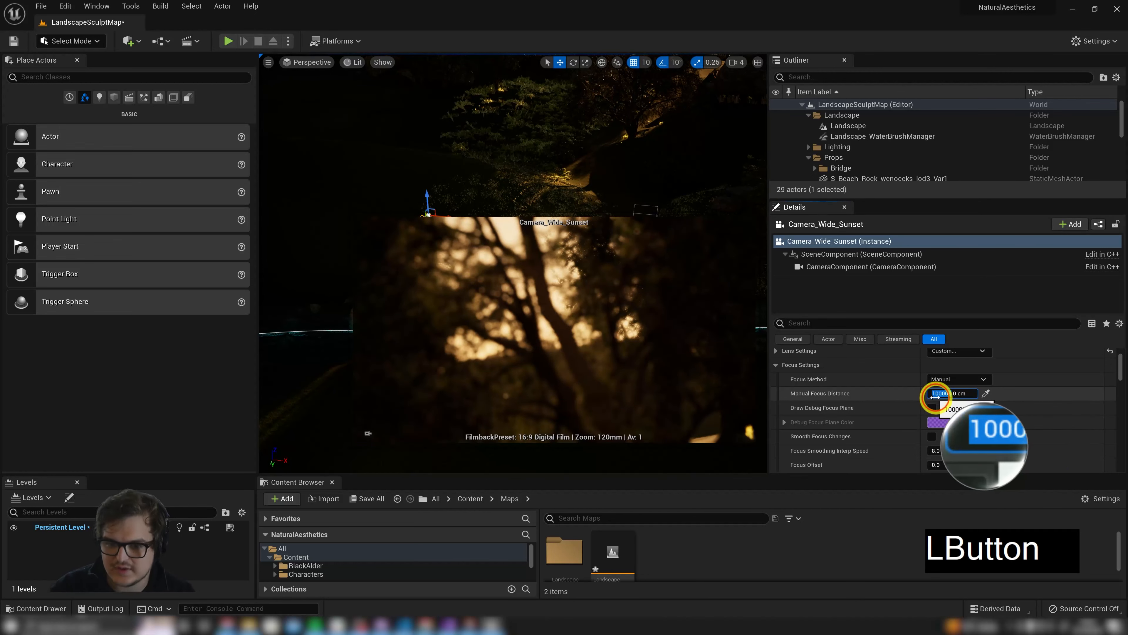
pyautogui.click(942, 394)
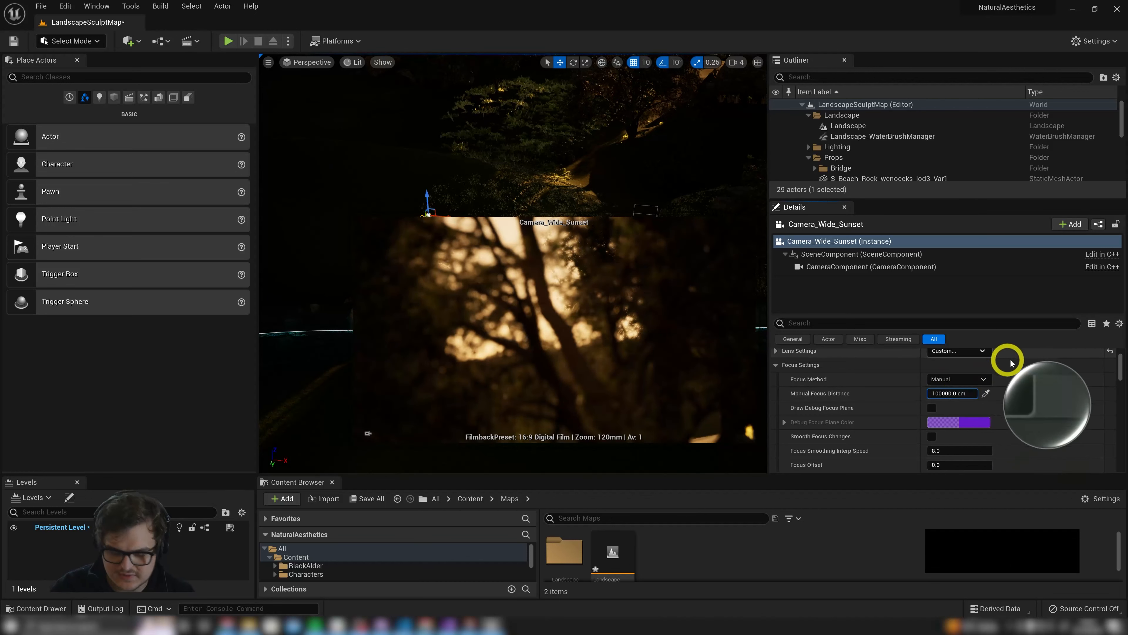
pyautogui.click(947, 394)
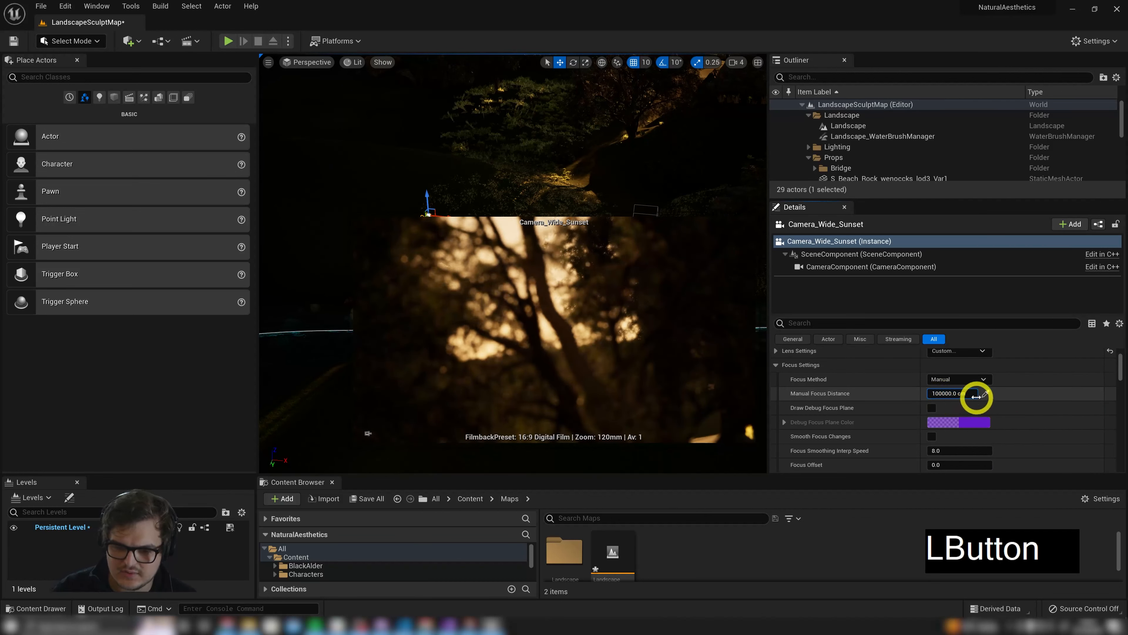
pyautogui.hotkey('ctrl', 'a')
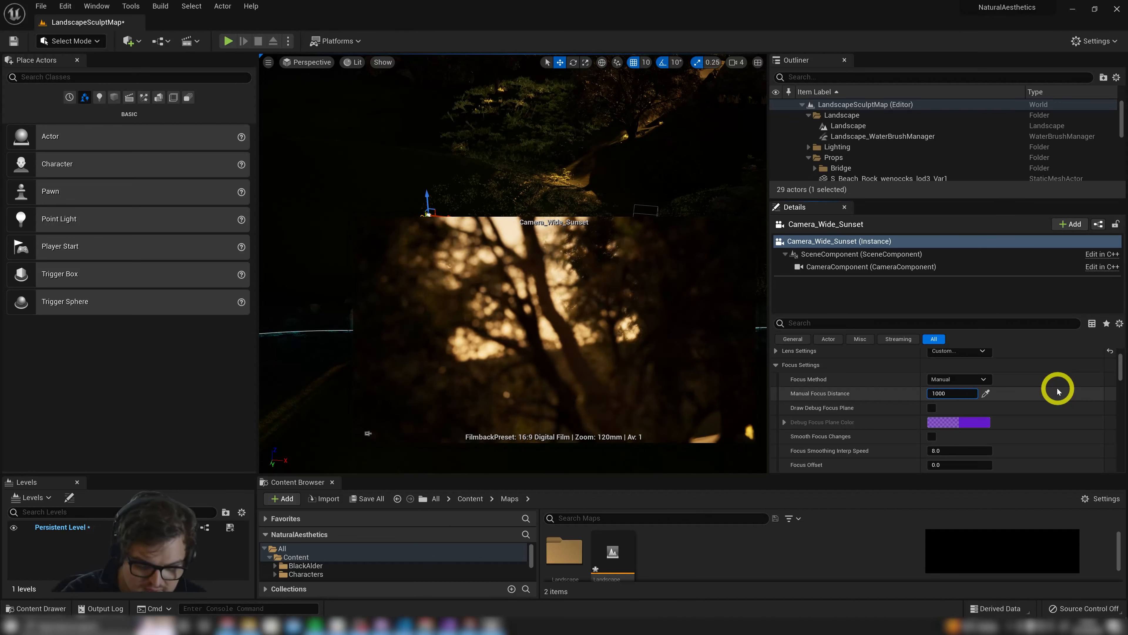
pyautogui.press('Return')
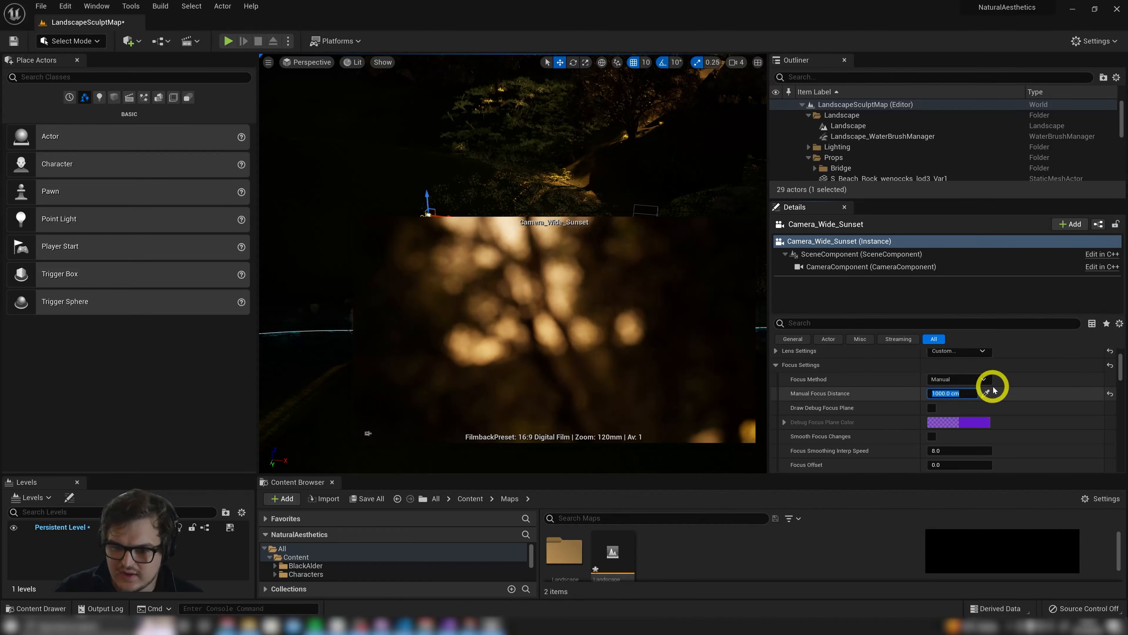
# Raise the Manual Focus Distance gradually to about 3910 cm while watching the tree in the camera preview
pyautogui.click(986, 393)
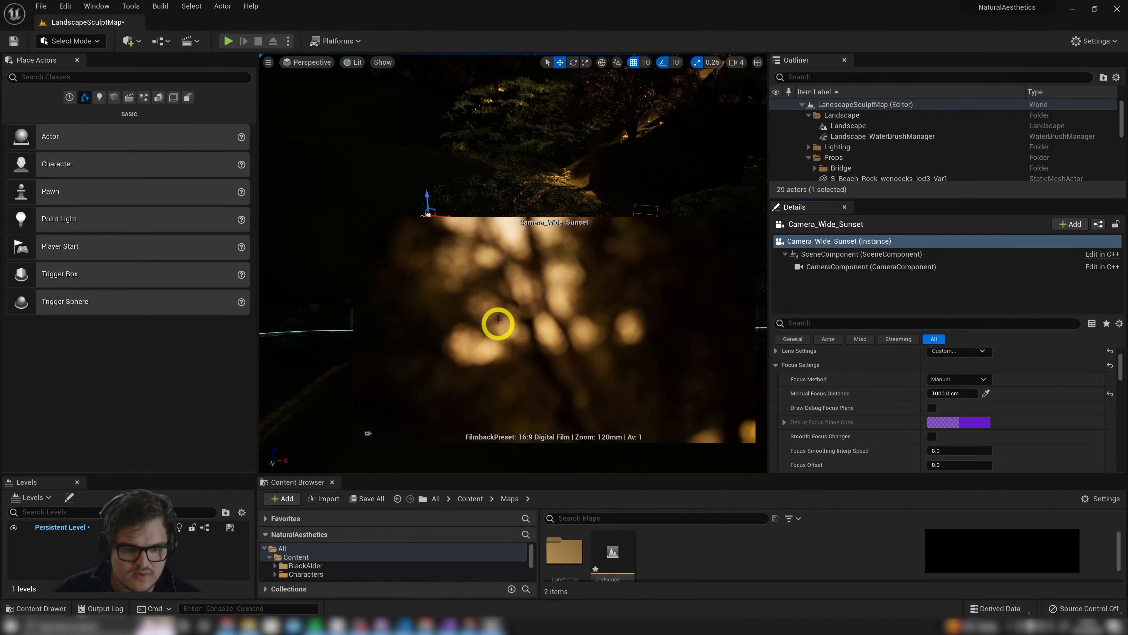
pyautogui.click(945, 393)
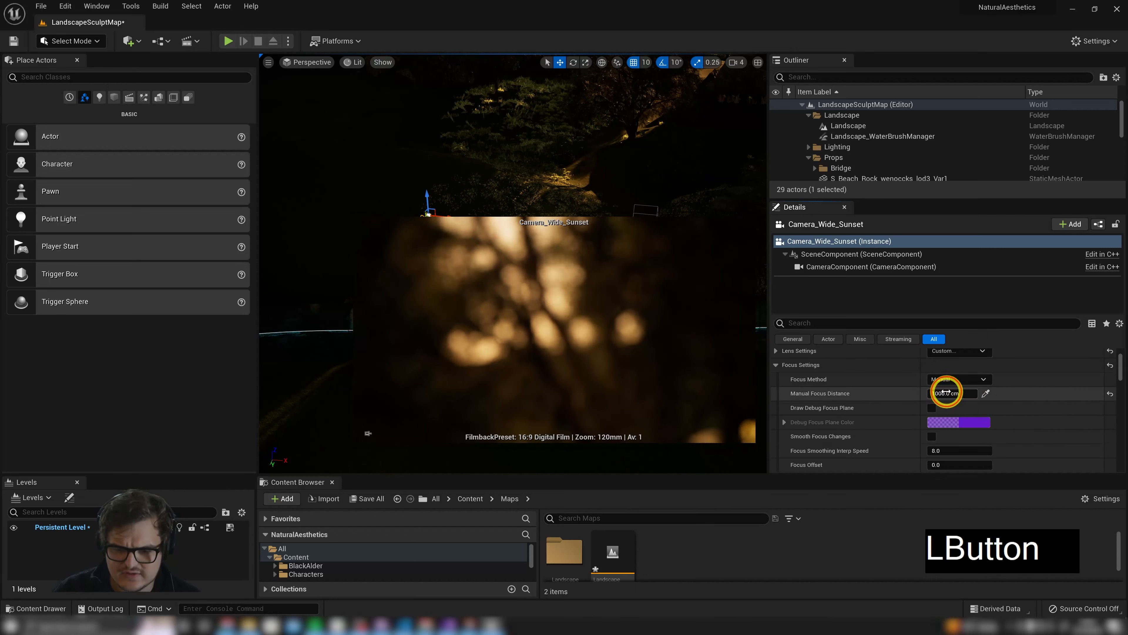
pyautogui.moveTo(950, 391); pyautogui.dragTo(970, 391)
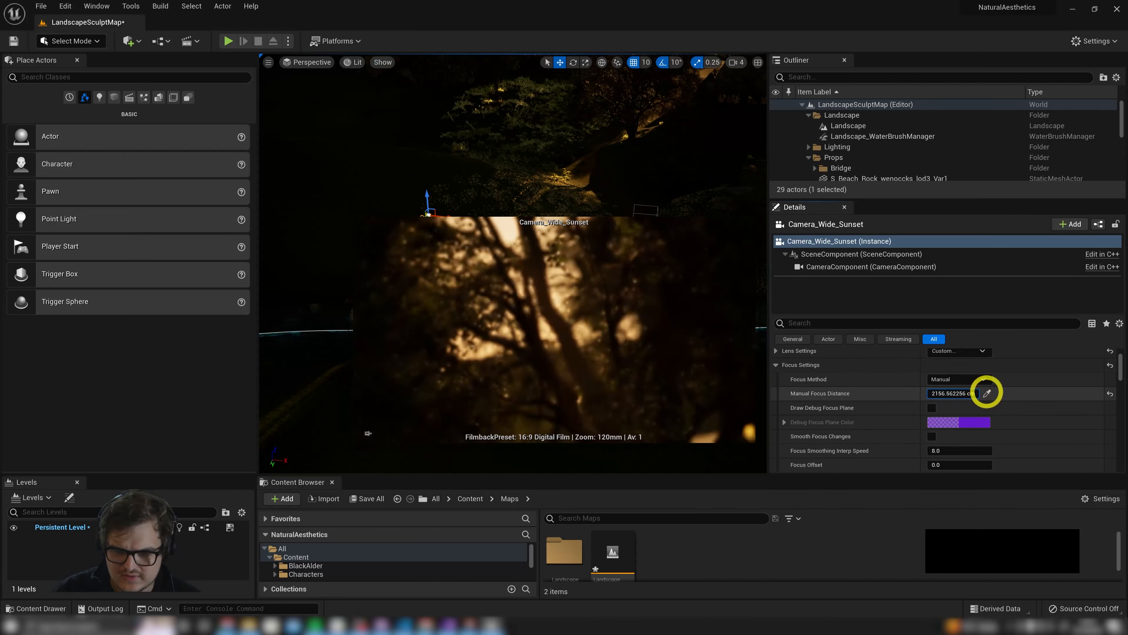
pyautogui.moveTo(1010, 388); pyautogui.dragTo(1012, 386)
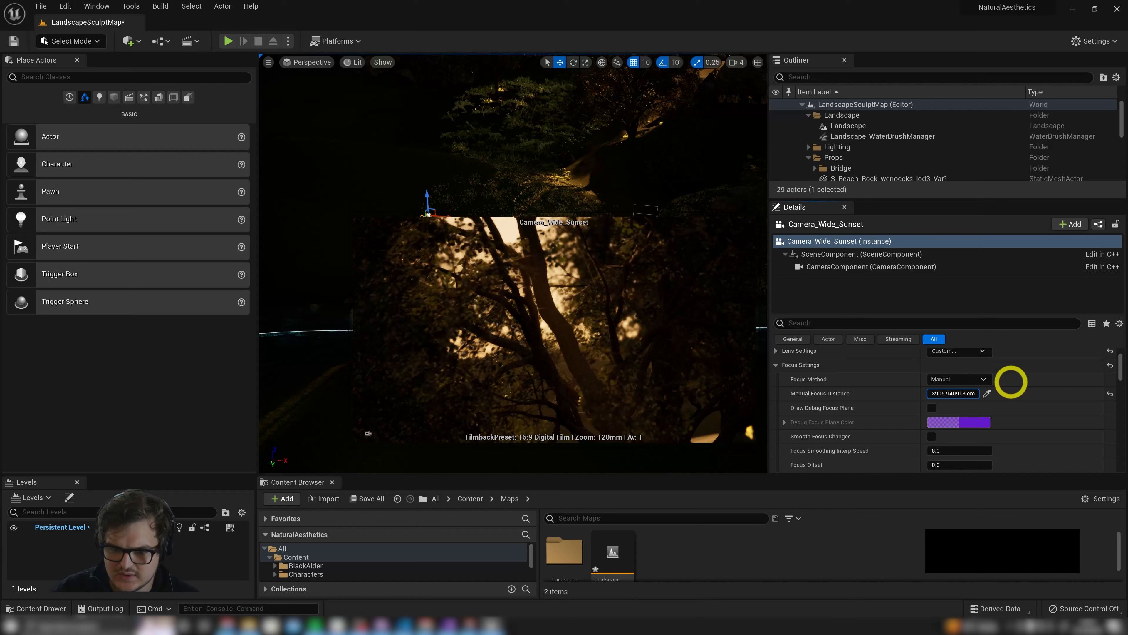
# Lower the Manual Focus Distance to about 3015 cm and bring it back up to about 3847 cm
pyautogui.moveTo(597, 154)
pyautogui.mouseDown(button='right')
pyautogui.moveTo(660, 153)
pyautogui.moveTo(602, 136)
pyautogui.moveTo(602, 146)
pyautogui.moveTo(612, 139)
pyautogui.moveTo(598, 148)
pyautogui.mouseUp(button='right')
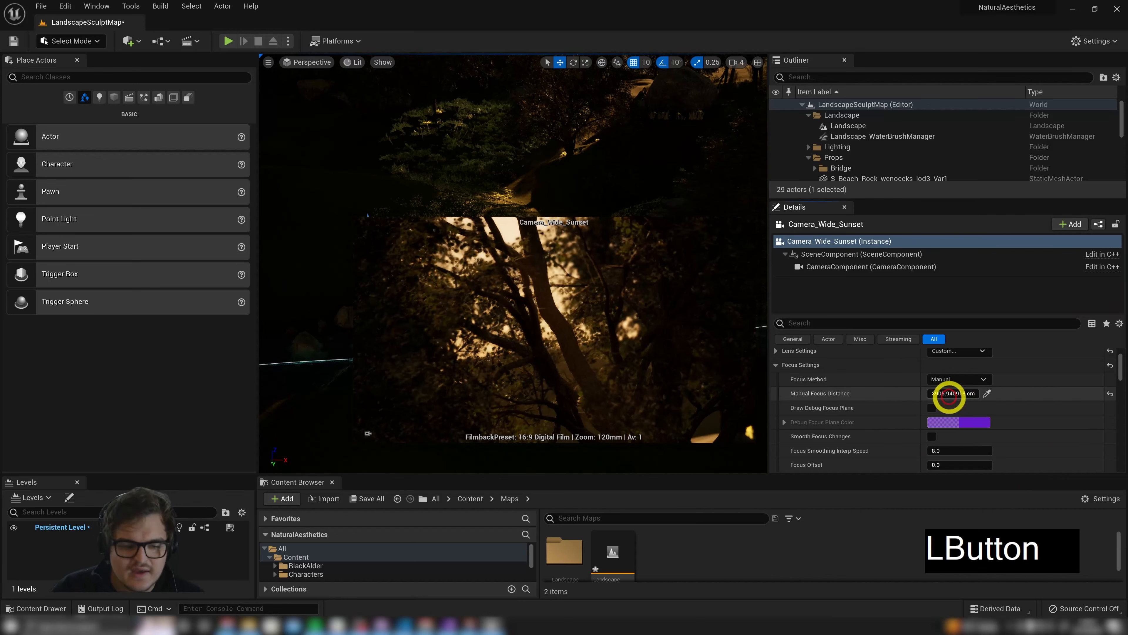
pyautogui.moveTo(936, 394); pyautogui.dragTo(939, 394)
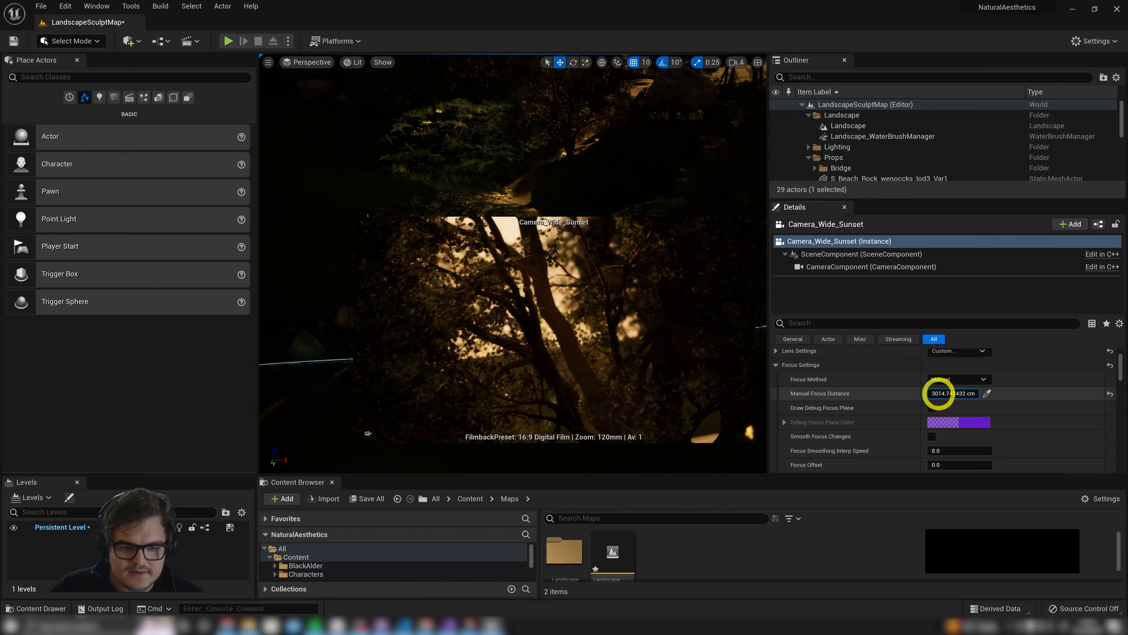
pyautogui.click(950, 393)
pyautogui.moveTo(951, 393); pyautogui.dragTo(954, 392)
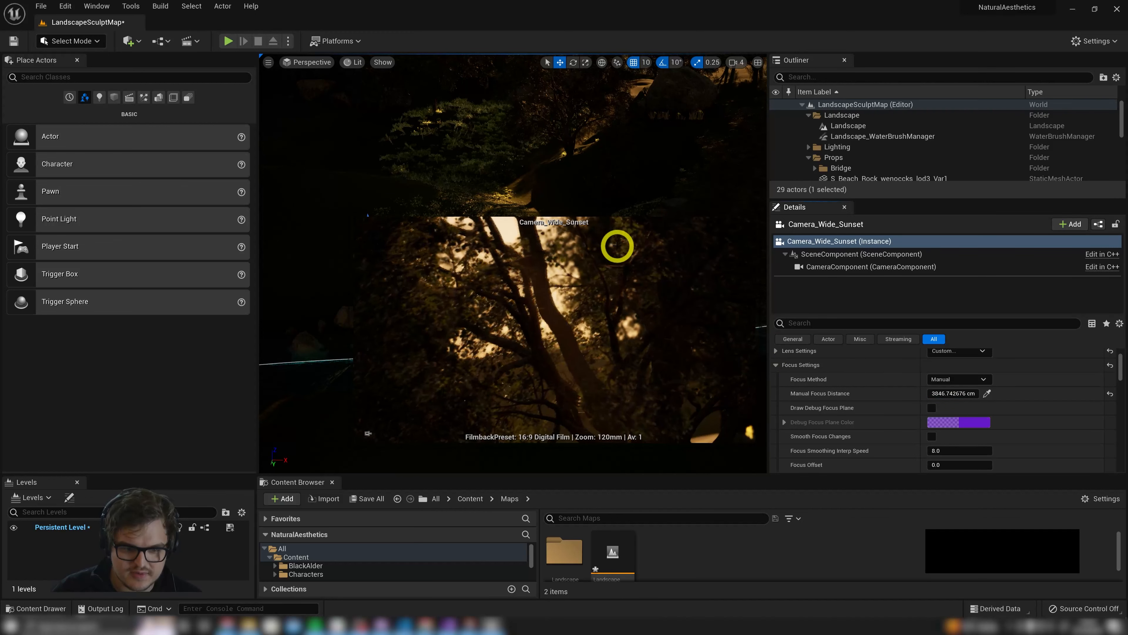
# Push the Manual Focus Distance far beyond the tree, up to about 302453 cm
pyautogui.click(941, 393)
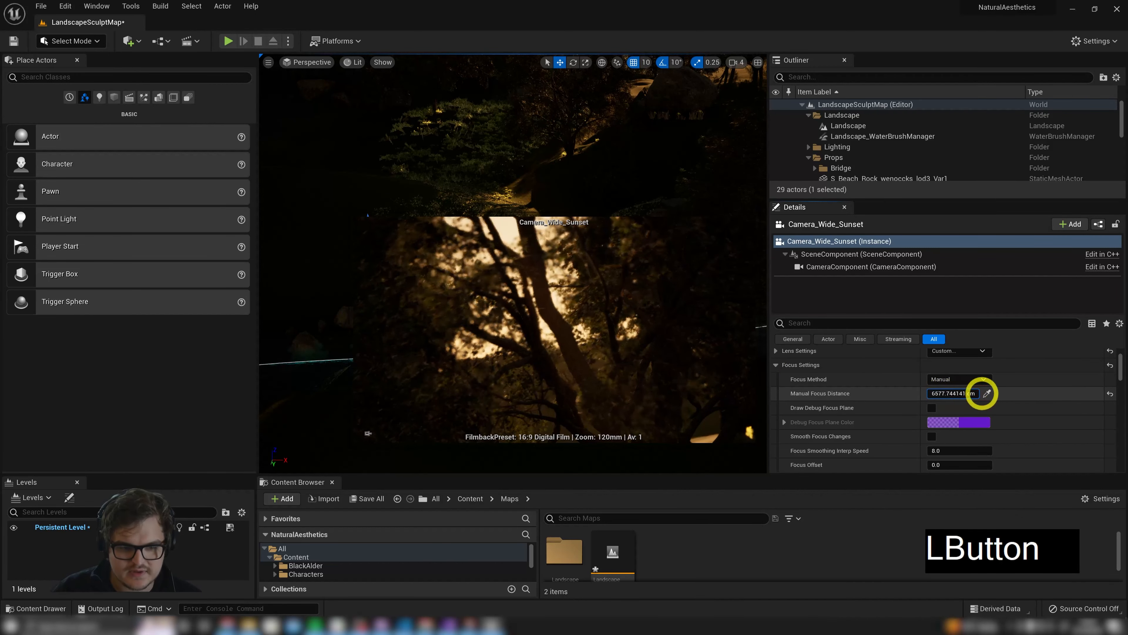
pyautogui.moveTo(982, 393); pyautogui.dragTo(1019, 395)
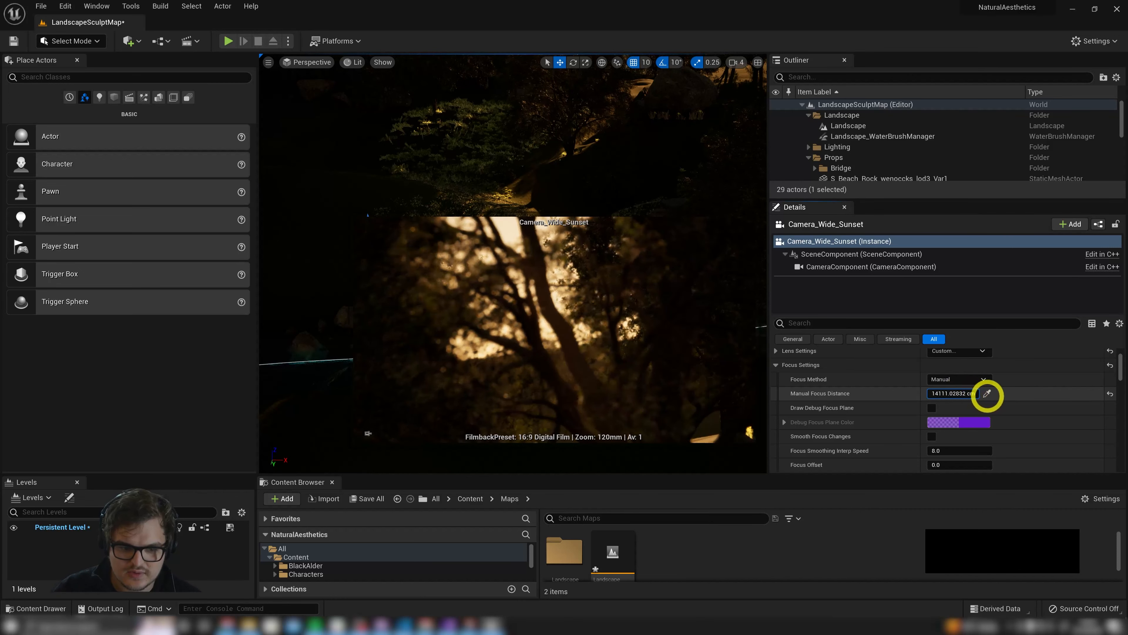
pyautogui.moveTo(1094, 394); pyautogui.dragTo(1126, 394)
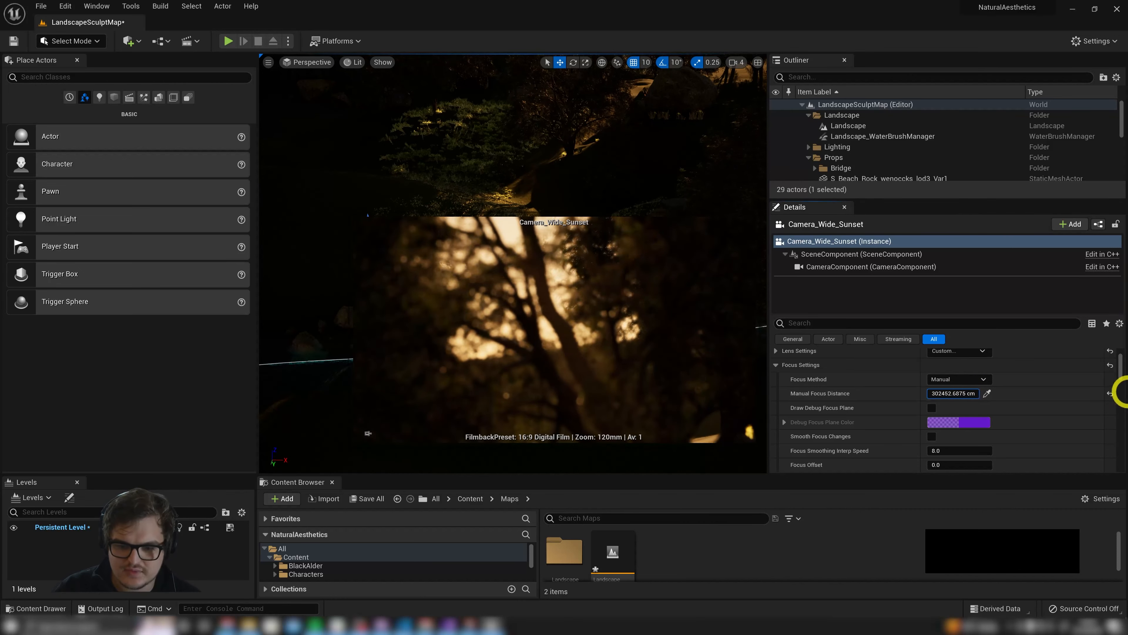
# Set the Manual Focus Distance of Camera_Wide_Sunset to 3000 cm
pyautogui.moveTo(543, 140); pyautogui.dragTo(620, 97, button='right')
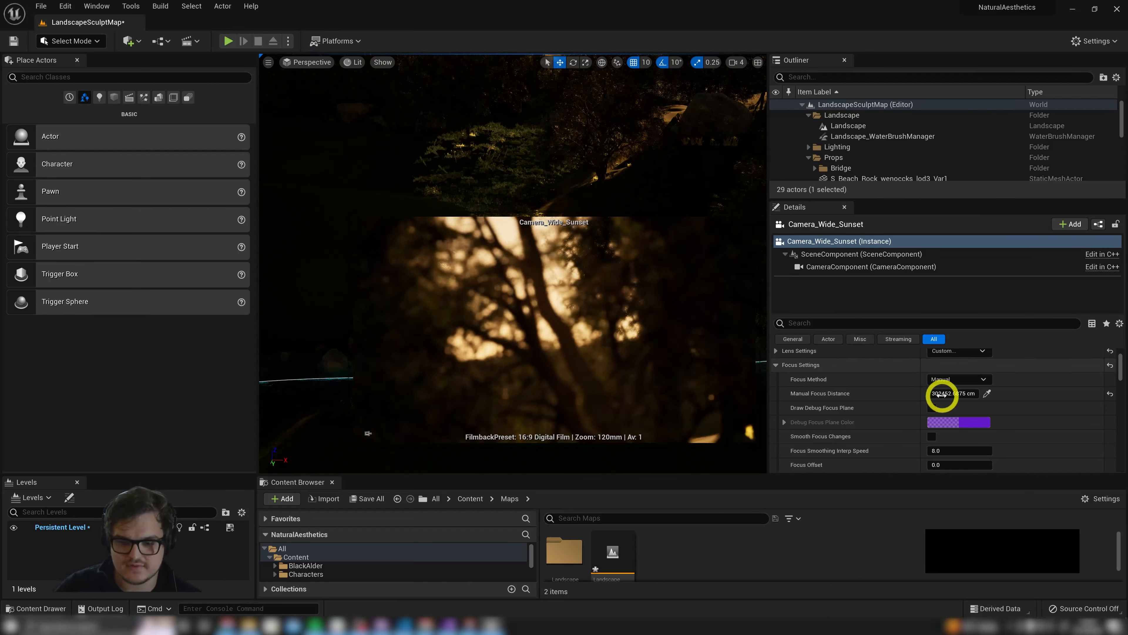
pyautogui.click(953, 393)
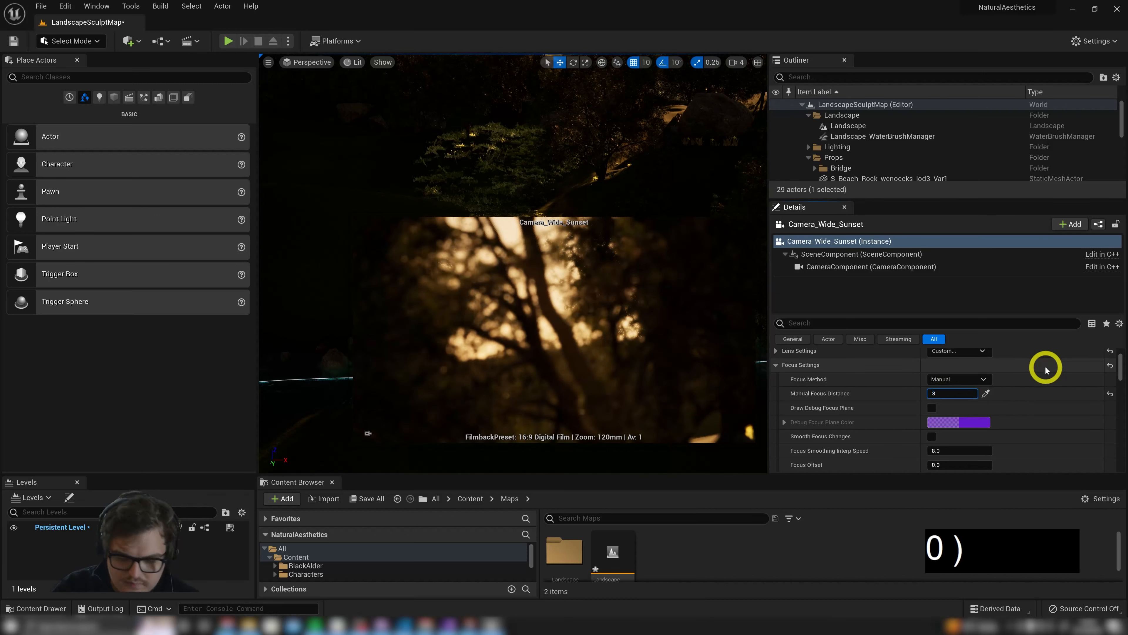
pyautogui.press('Return')
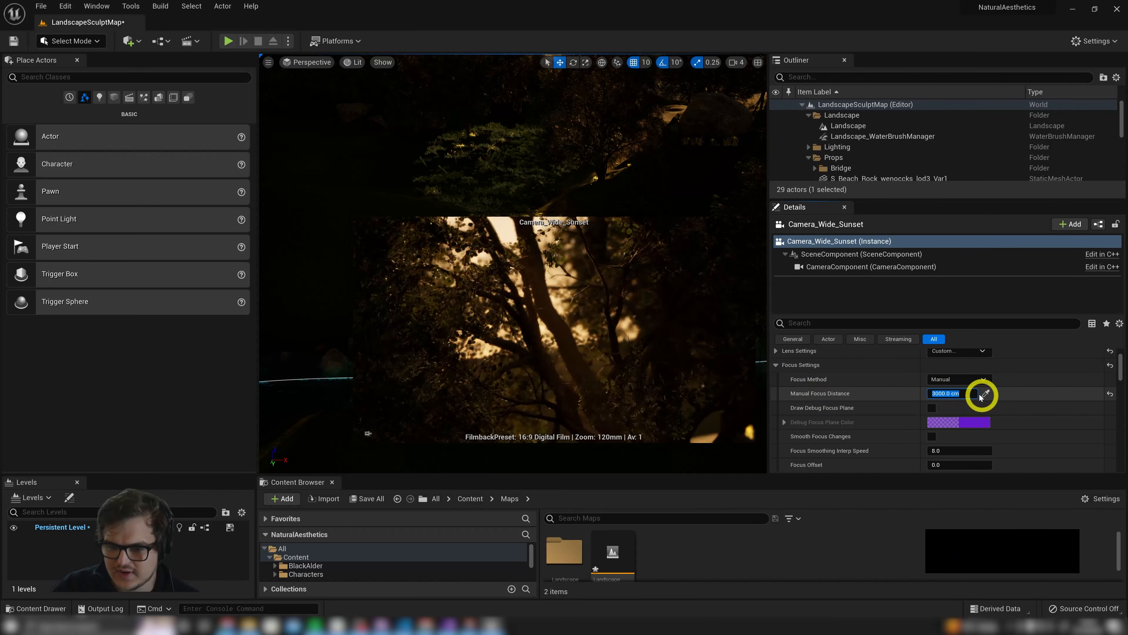
pyautogui.click(941, 394)
pyautogui.click(985, 392)
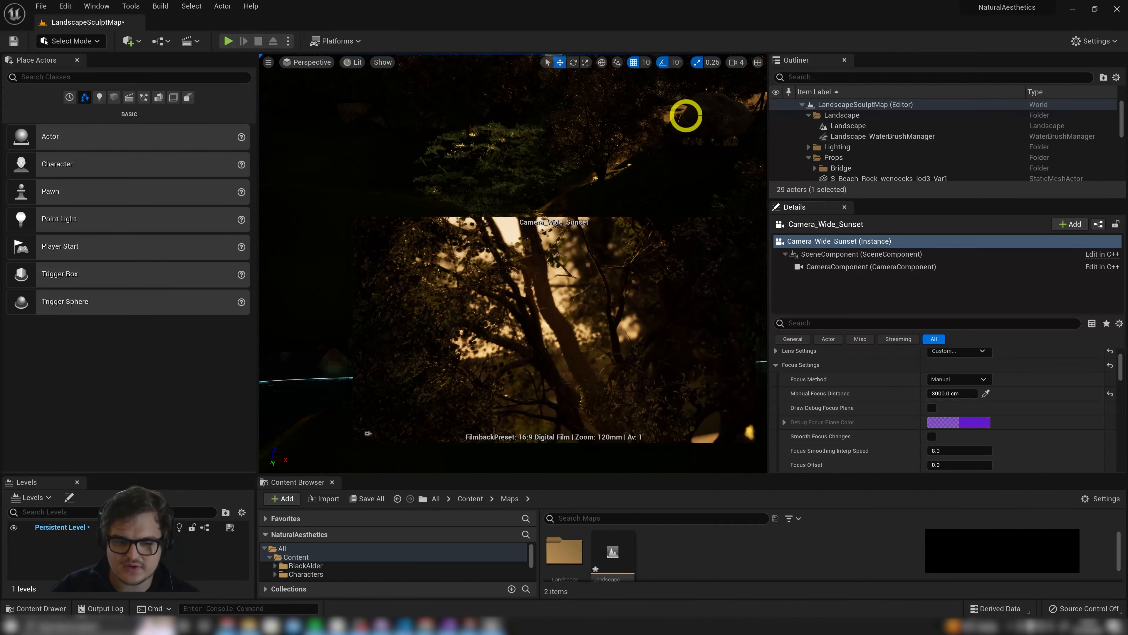
# Deselect the camera and frame the standing mannequin in front of the river and rocks in the viewport
pyautogui.moveTo(618, 169)
pyautogui.mouseDown(button='right')
pyautogui.moveTo(628, 177)
pyautogui.moveTo(644, 151)
pyautogui.moveTo(628, 174)
pyautogui.mouseUp(button='right')
pyautogui.press('a')
pyautogui.press('s')
pyautogui.press('w')
pyautogui.click(565, 196)
pyautogui.press('q')
pyautogui.moveTo(564, 197); pyautogui.dragTo(625, 164, button='right')
pyautogui.press('a')
pyautogui.press('e')
pyautogui.press('d')
pyautogui.press('w')
pyautogui.moveTo(499, 219); pyautogui.dragTo(569, 166, button='right')
pyautogui.press('d')
pyautogui.press('s')
pyautogui.press('q')
pyautogui.press('w')
pyautogui.click(528, 139)
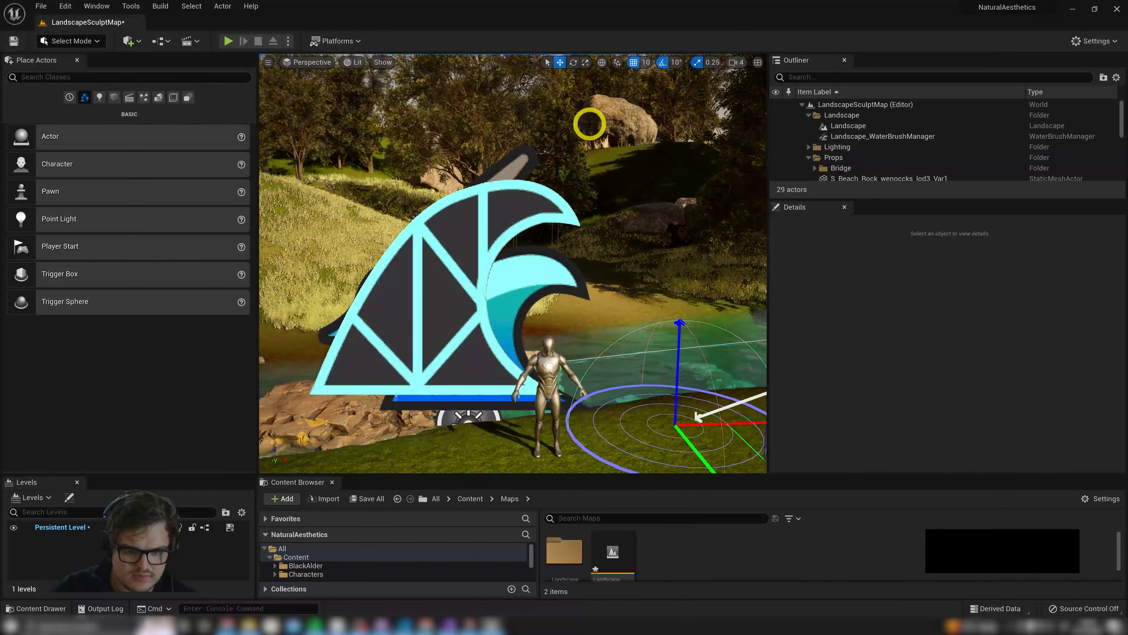
pyautogui.moveTo(600, 191); pyautogui.dragTo(410, 112, button='right')
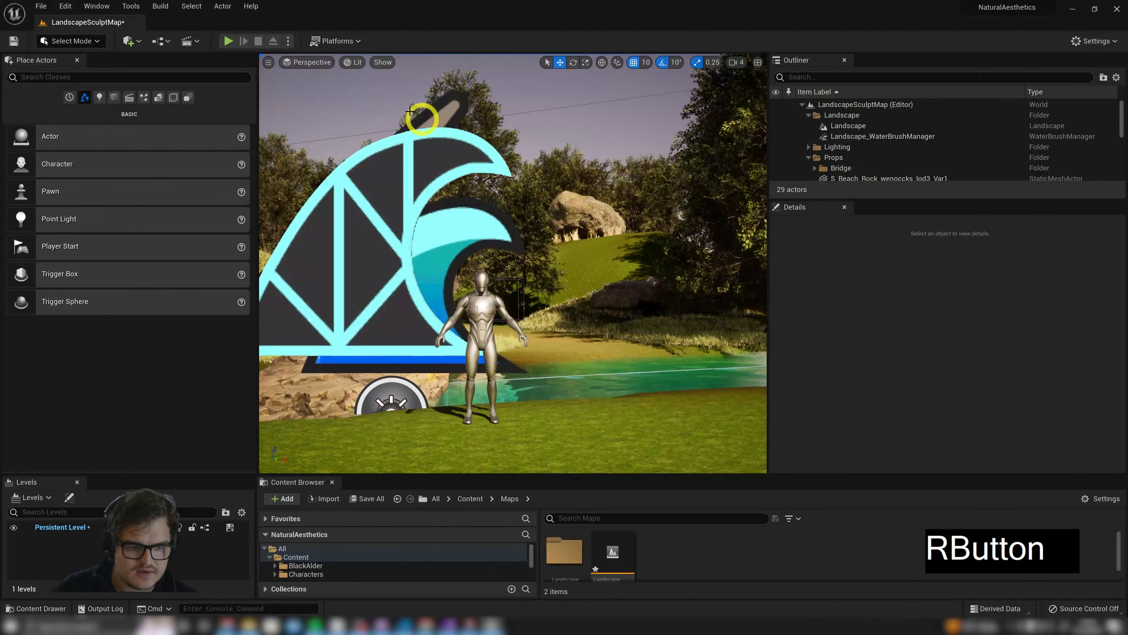
# Create a CineCameraActor from the current view of the mannequin and select it in the level's actor list
pyautogui.click(265, 63)
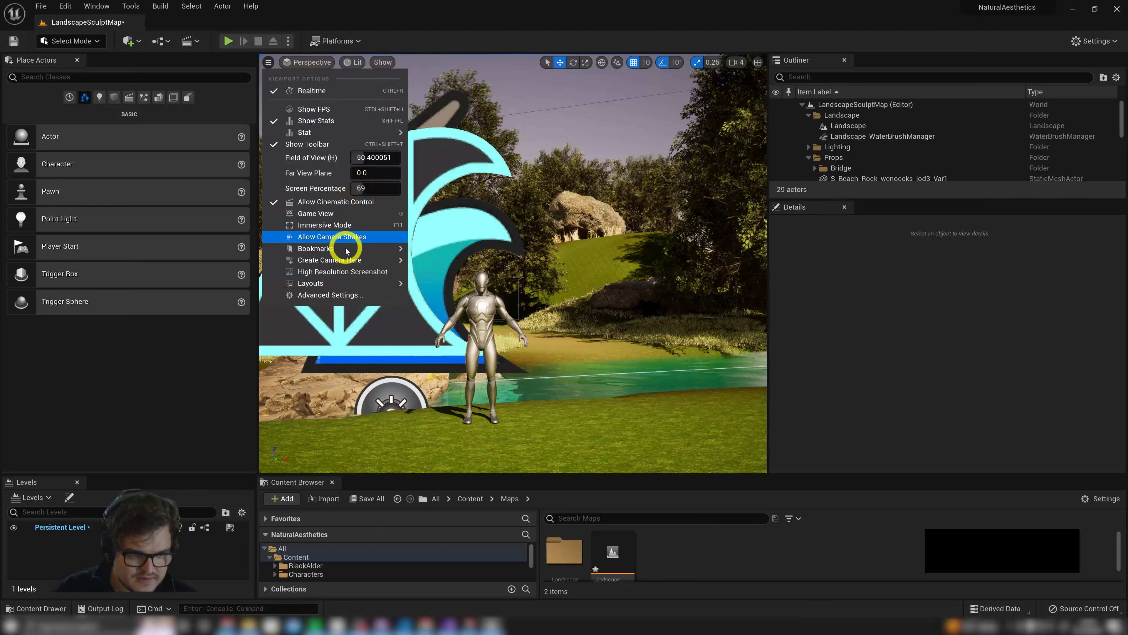
pyautogui.click(379, 256)
pyautogui.click(437, 275)
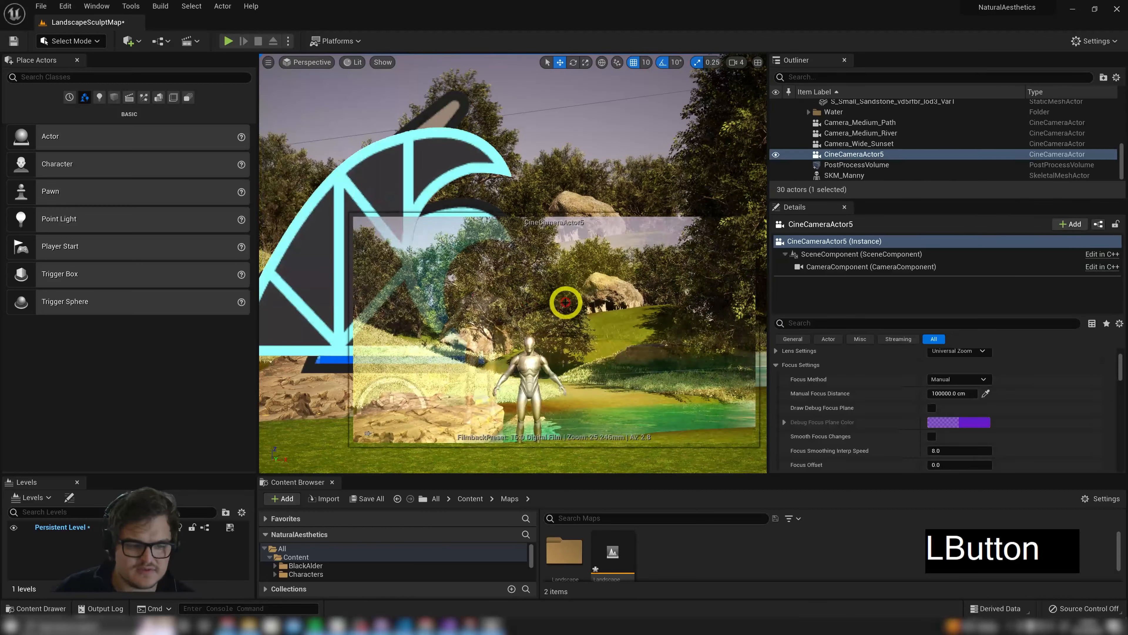
pyautogui.moveTo(594, 283); pyautogui.dragTo(561, 163, button='right')
pyautogui.click(862, 152)
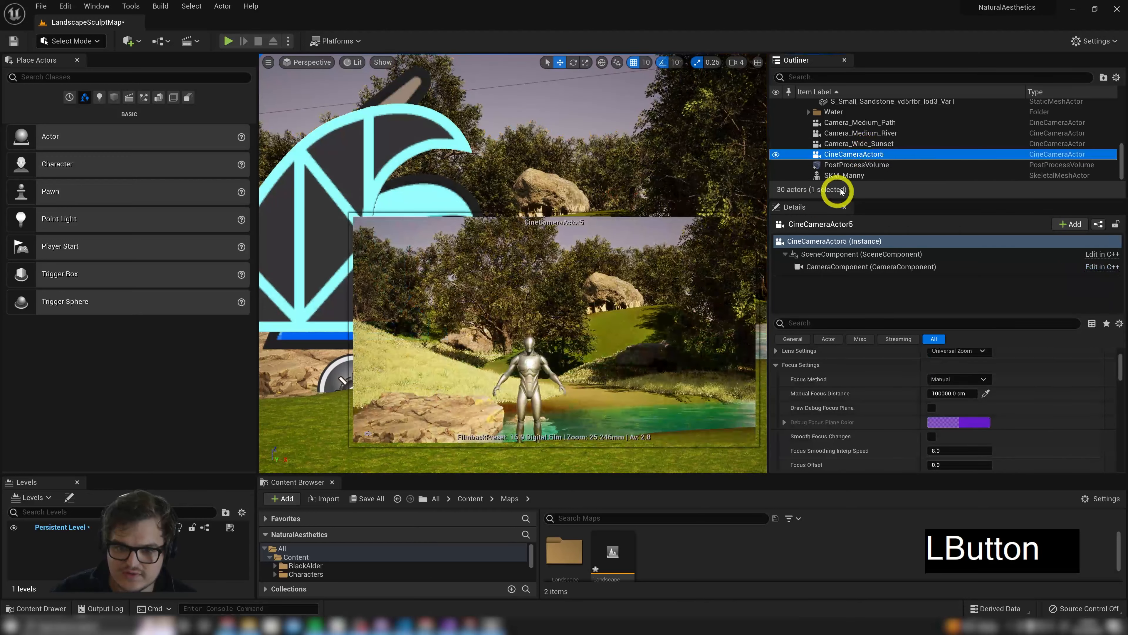
# Rename the new cine camera CineCameraActor5 as Camera_ClosuUp_MainChacracter
pyautogui.press('F2')
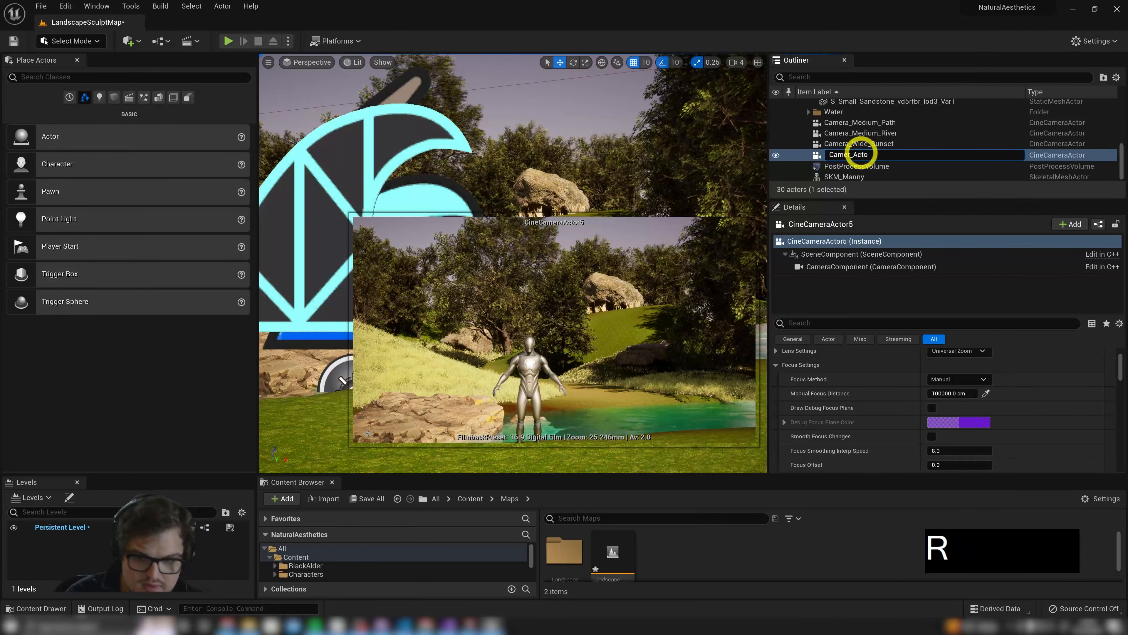
pyautogui.press('Return')
pyautogui.click(859, 153)
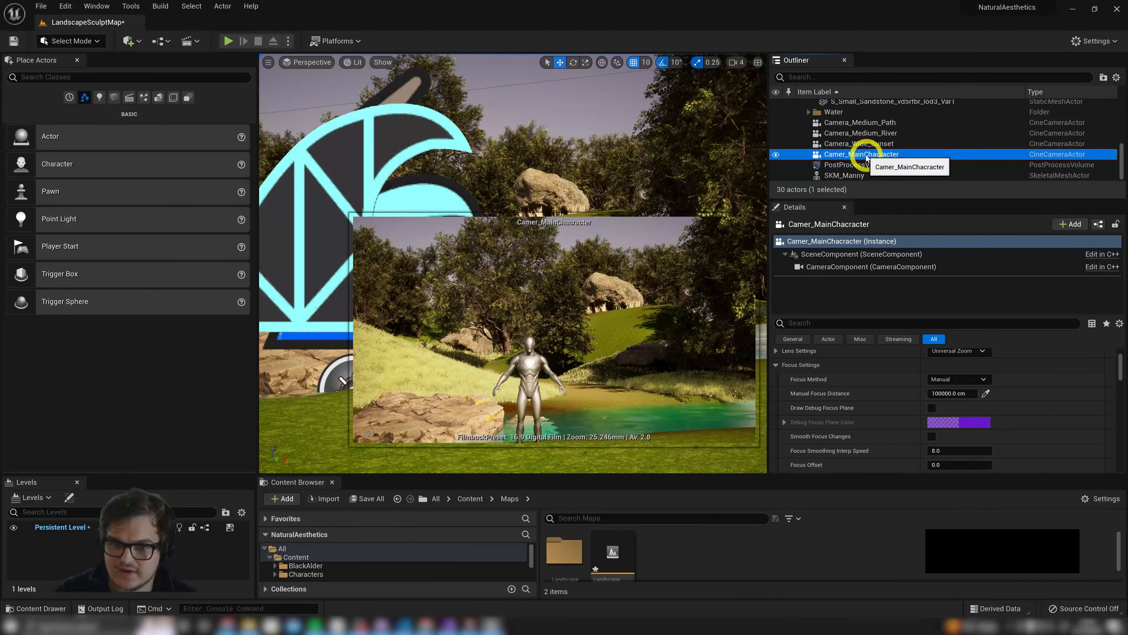
pyautogui.press('F2')
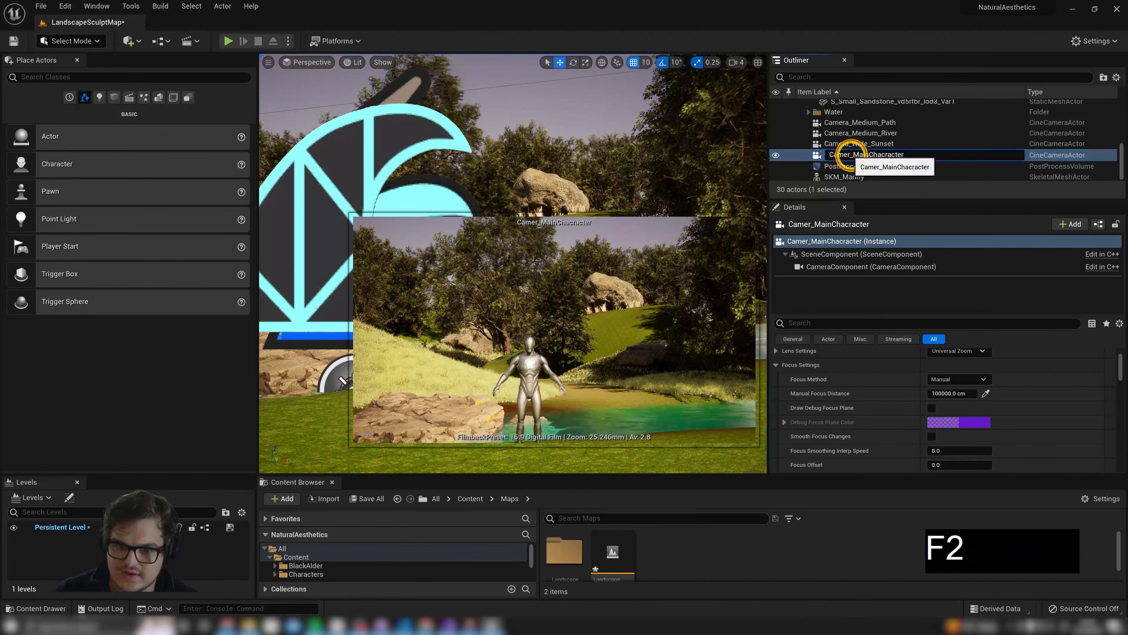
pyautogui.write('a_Clo')
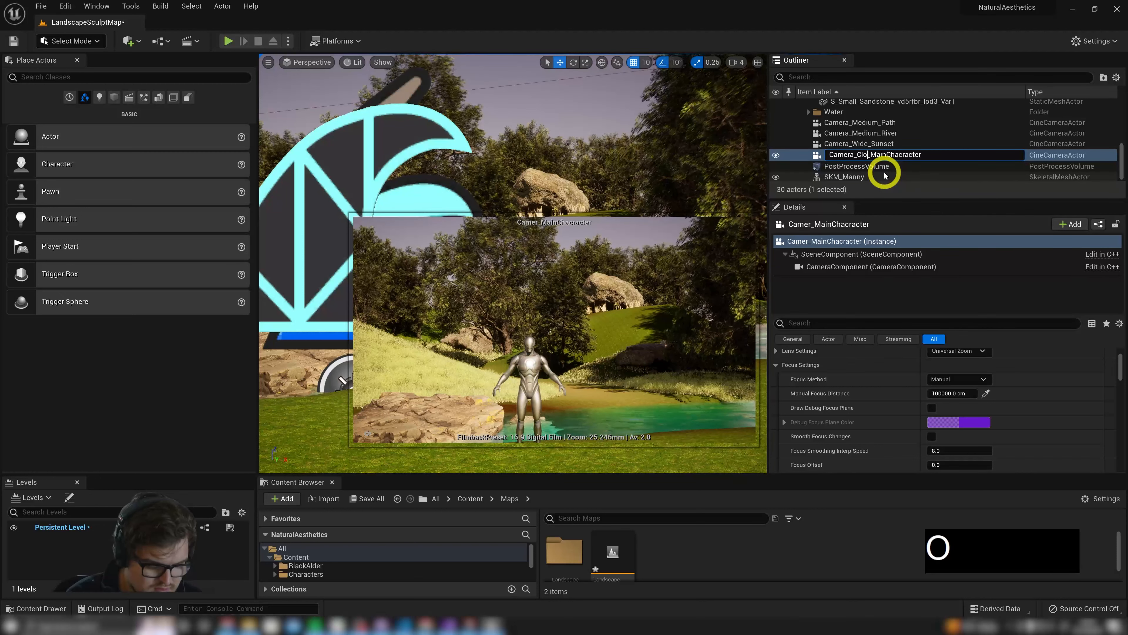
pyautogui.write('suUp')
pyautogui.press('Return')
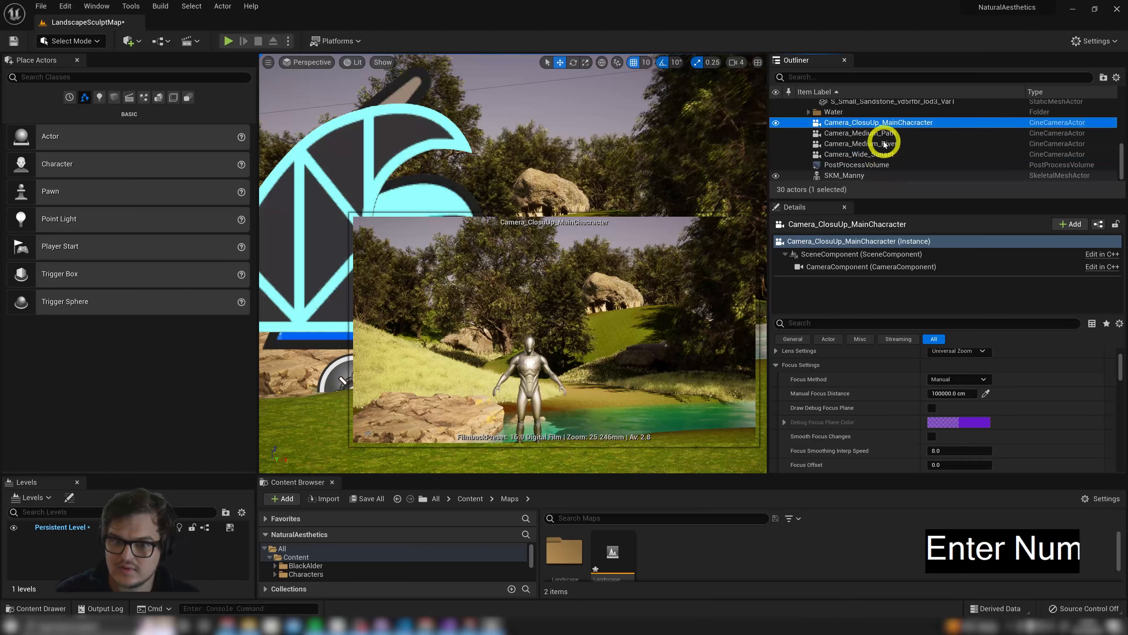
# Correct the spelling in the camera's name so it reads Camera_CloseUp_MainChacracter
pyautogui.click(870, 122)
pyautogui.click(869, 123)
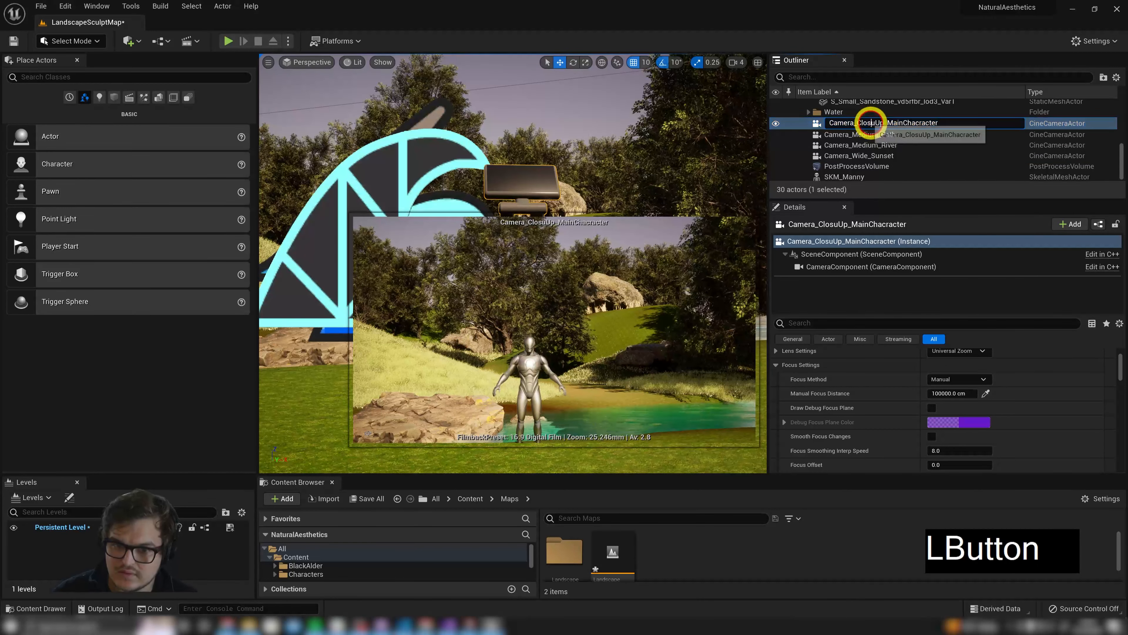
pyautogui.press('BackSpace')
pyautogui.write('e')
pyautogui.press('Return')
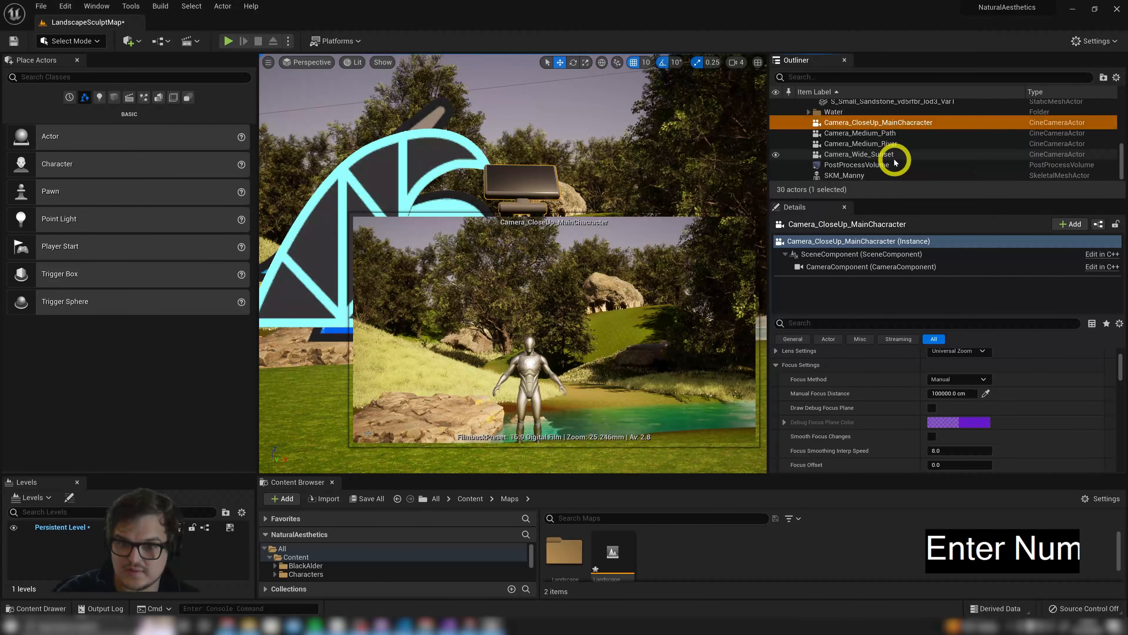
# Raise the Current Focal Length of Camera_CloseUp_MainChacracter to about 131.6 mm
pyautogui.click(875, 118)
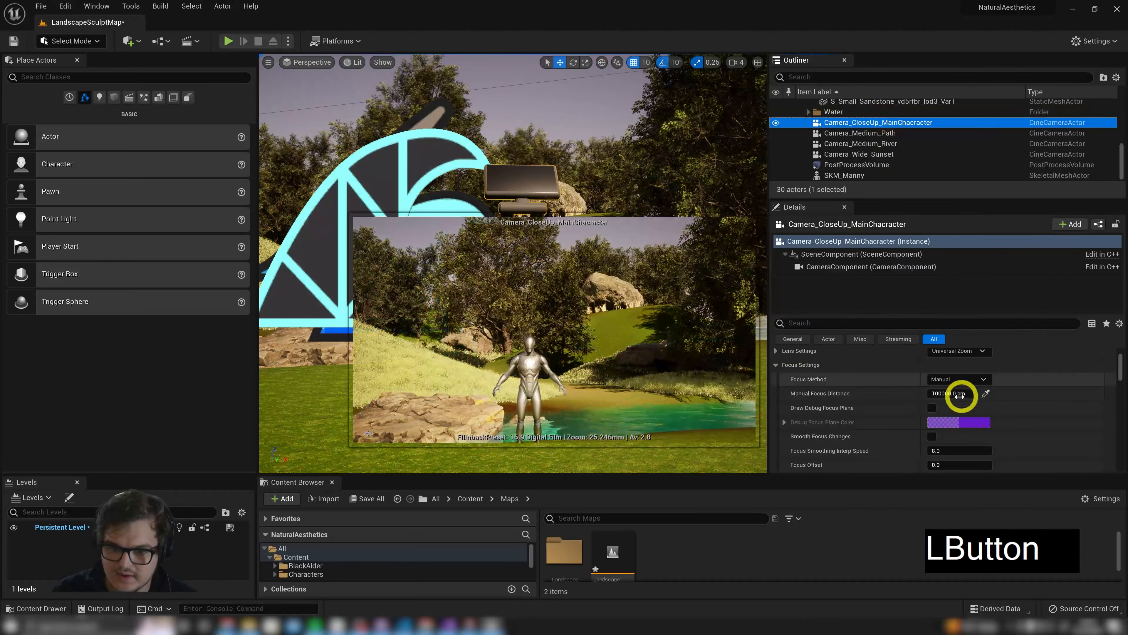
pyautogui.scroll(-2, 889, 395)
pyautogui.scroll(4, 814, 378)
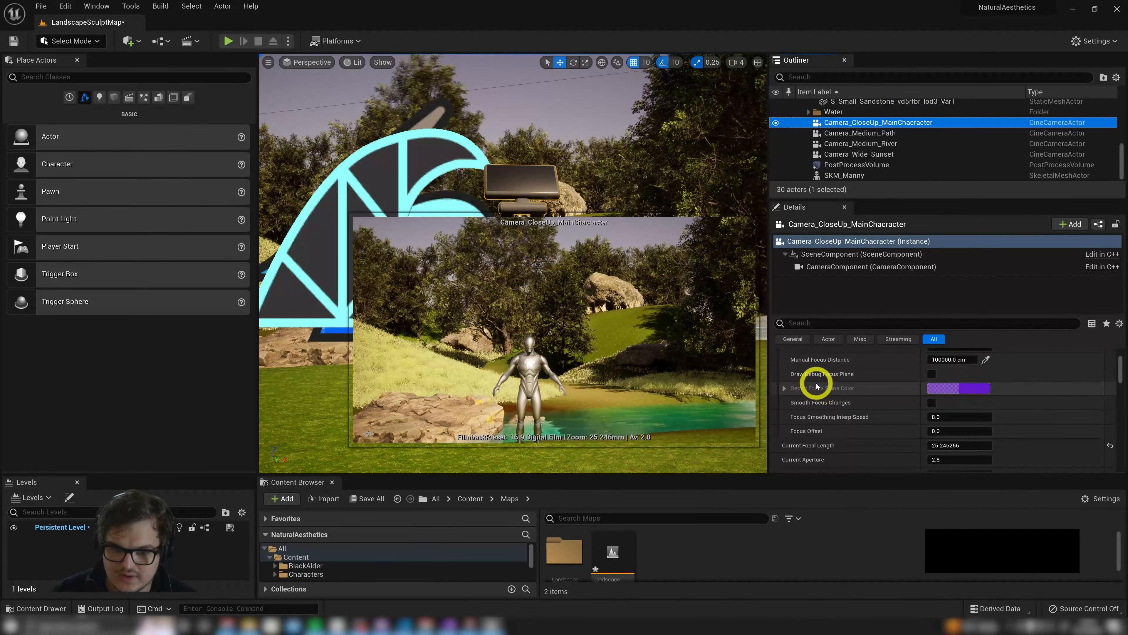
pyautogui.click(777, 415)
pyautogui.scroll(-1, 832, 434)
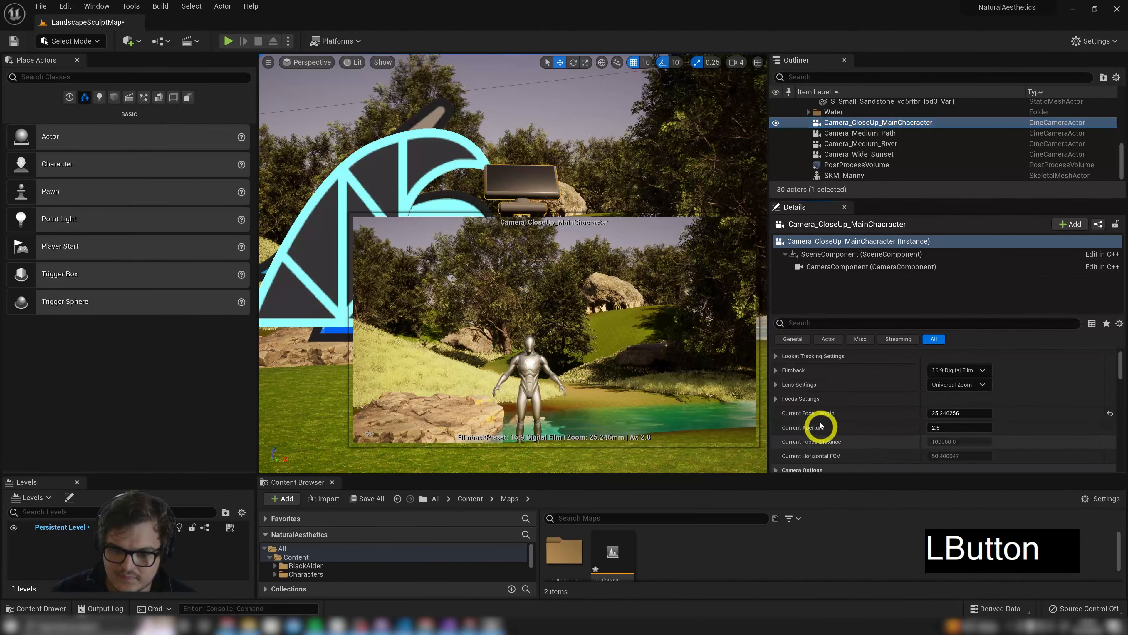
pyautogui.moveTo(952, 413); pyautogui.dragTo(1078, 403)
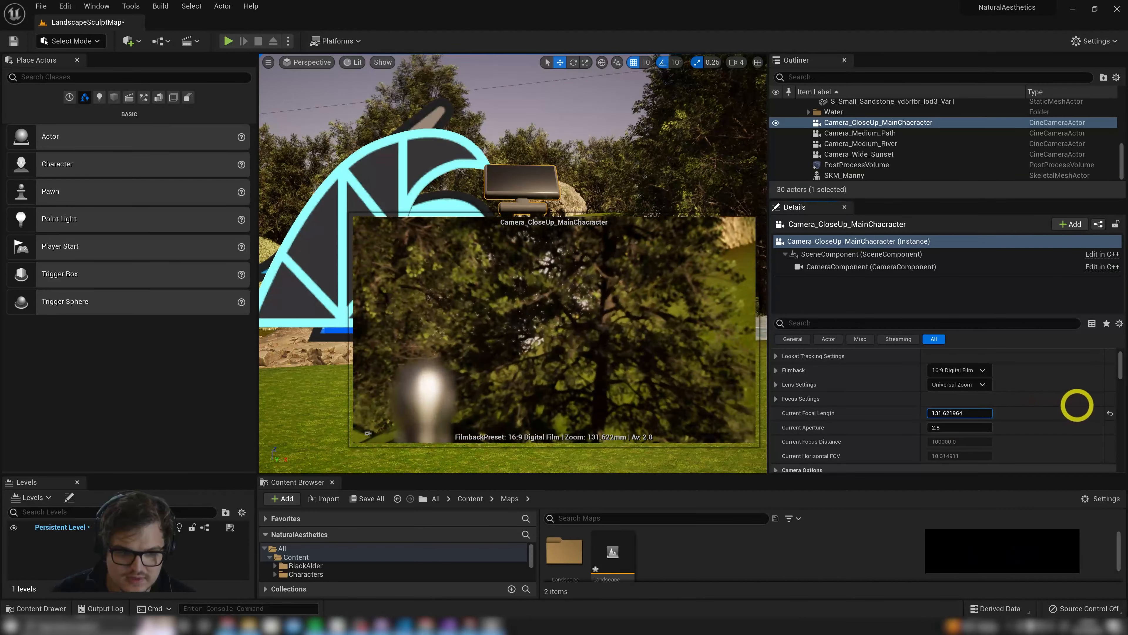
# Turn off rotation snapping and rotate the close-up camera until the mannequin's head and shoulders are centred in its frame
pyautogui.moveTo(563, 144)
pyautogui.mouseDown(button='right')
pyautogui.moveTo(637, 151)
pyautogui.moveTo(581, 136)
pyautogui.mouseUp(button='right')
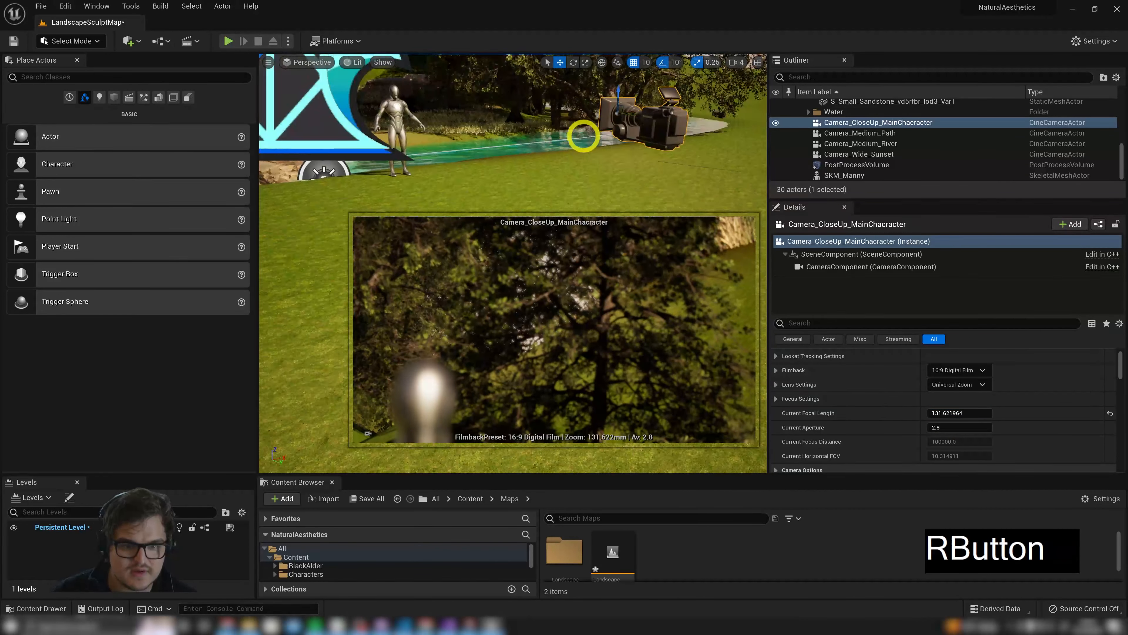
pyautogui.press('e')
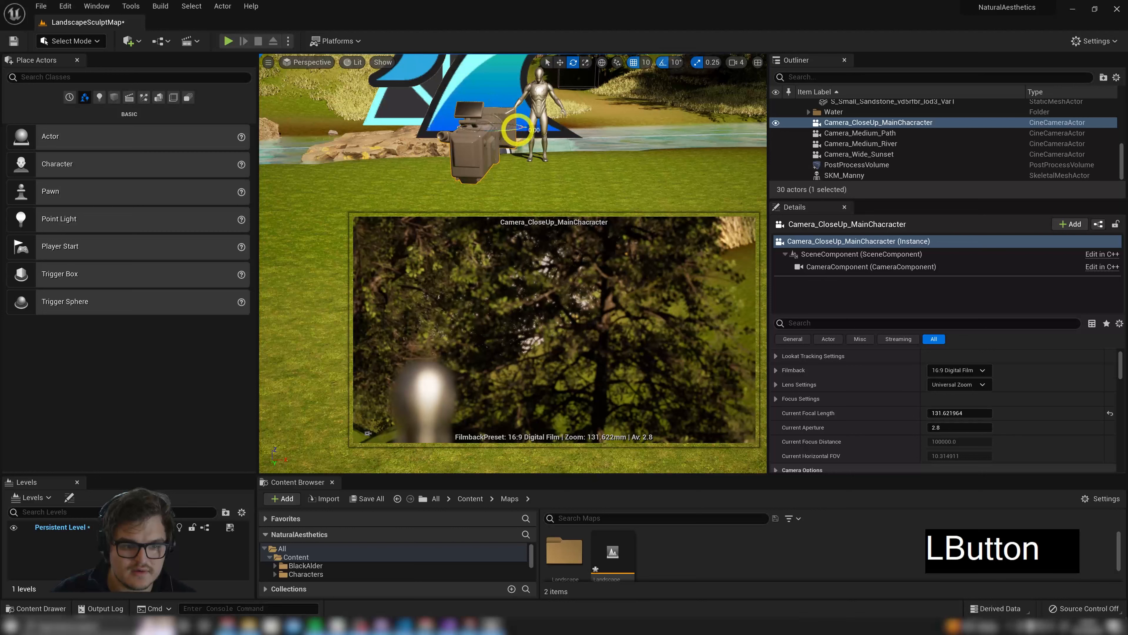
pyautogui.moveTo(518, 129); pyautogui.dragTo(525, 128)
pyautogui.hotkey('ctrl', 'z')
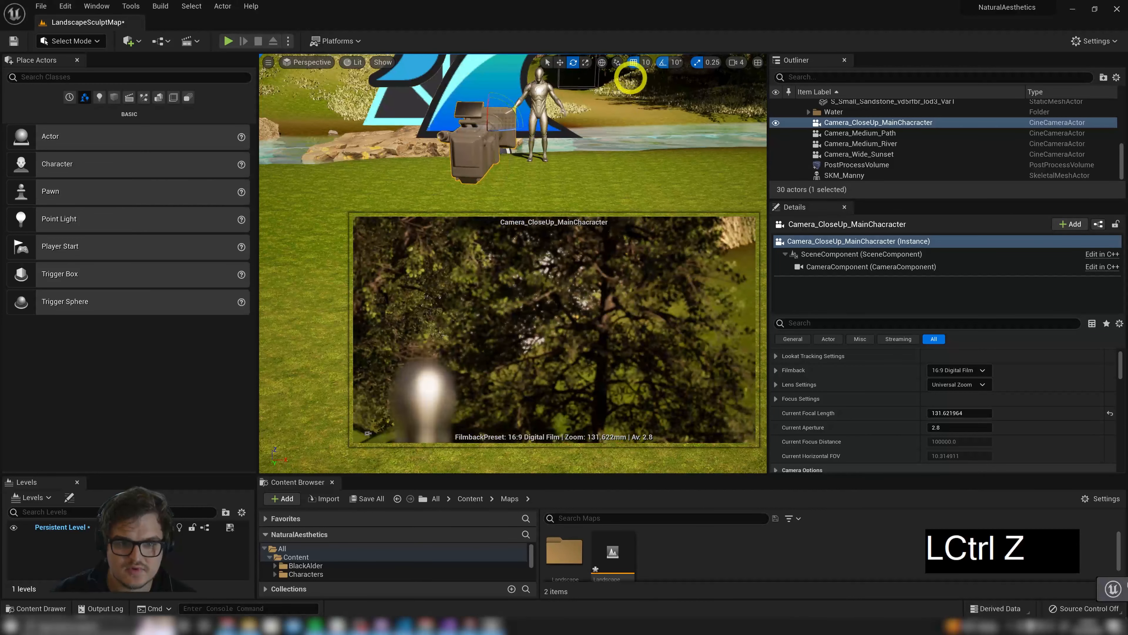
pyautogui.click(617, 63)
pyautogui.click(675, 63)
pyautogui.click(662, 63)
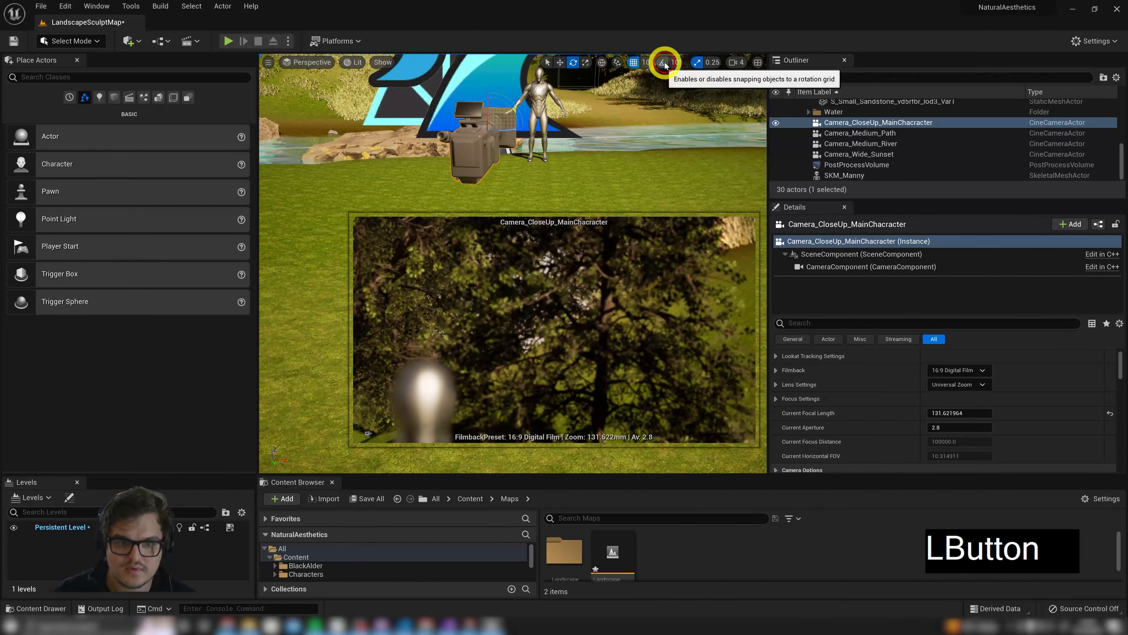
pyautogui.moveTo(513, 133); pyautogui.dragTo(525, 131)
pyautogui.press('w')
pyautogui.moveTo(525, 131); pyautogui.dragTo(559, 284, button='right')
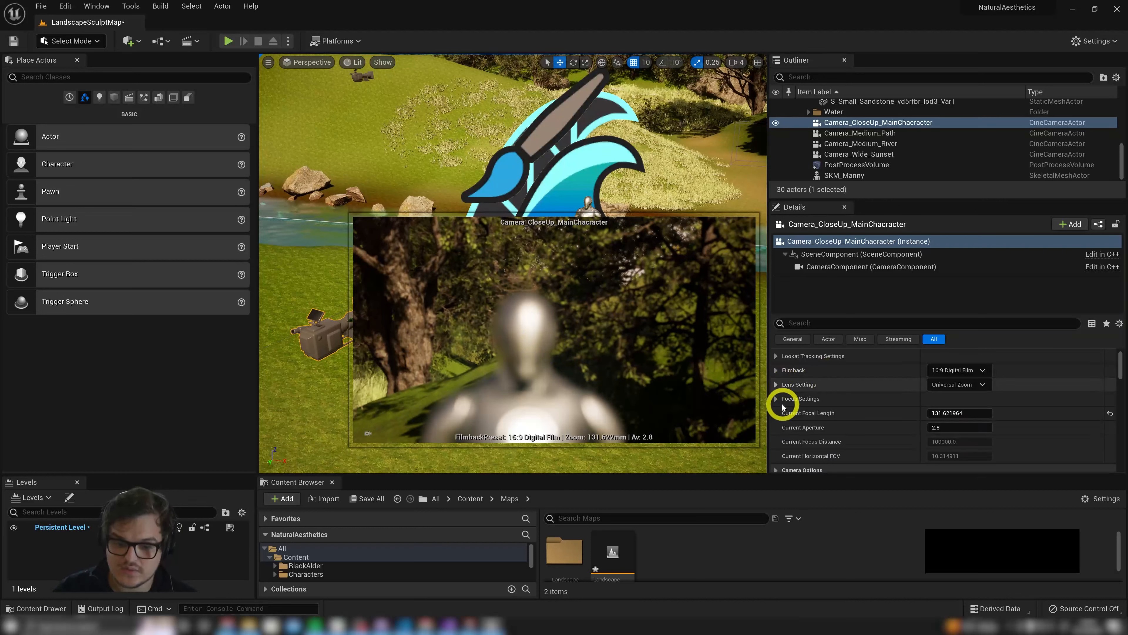
# Lower the close-up camera's Manual Focus Distance to about 31206 cm in its focus settings
pyautogui.click(776, 399)
pyautogui.scroll(-2, 844, 401)
pyautogui.scroll(1, 836, 415)
pyautogui.scroll(2, 836, 416)
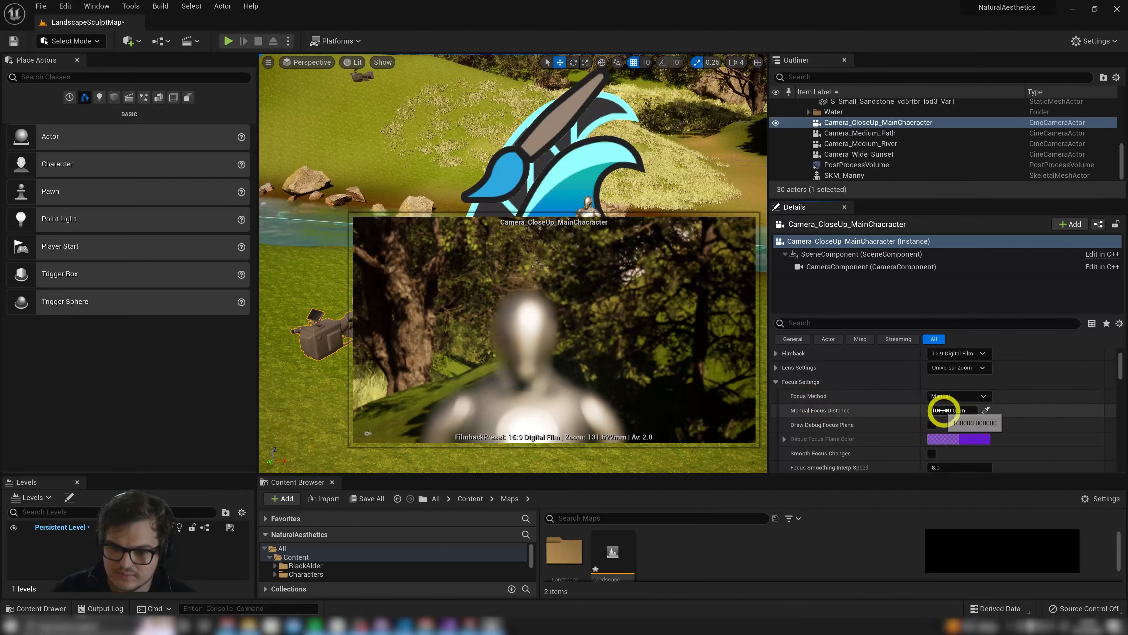
pyautogui.moveTo(937, 410); pyautogui.dragTo(844, 409)
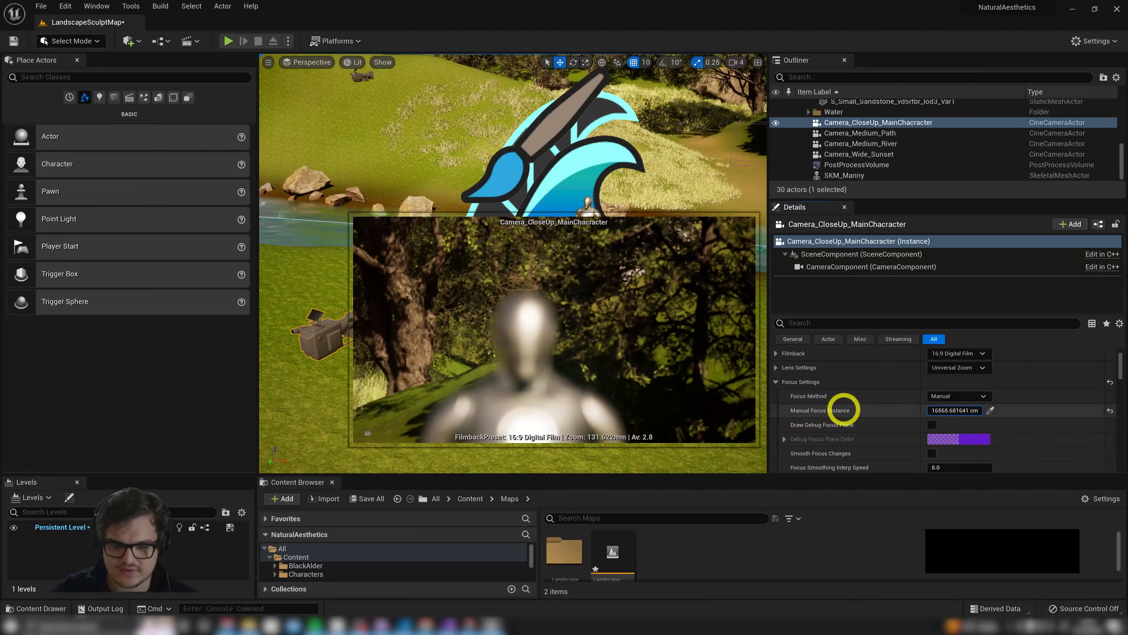
# Sample the close-up camera's Manual Focus Distance from the mannequin's head in the viewport
pyautogui.press('w')
pyautogui.moveTo(650, 177); pyautogui.dragTo(639, 174, button='right')
pyautogui.press('d')
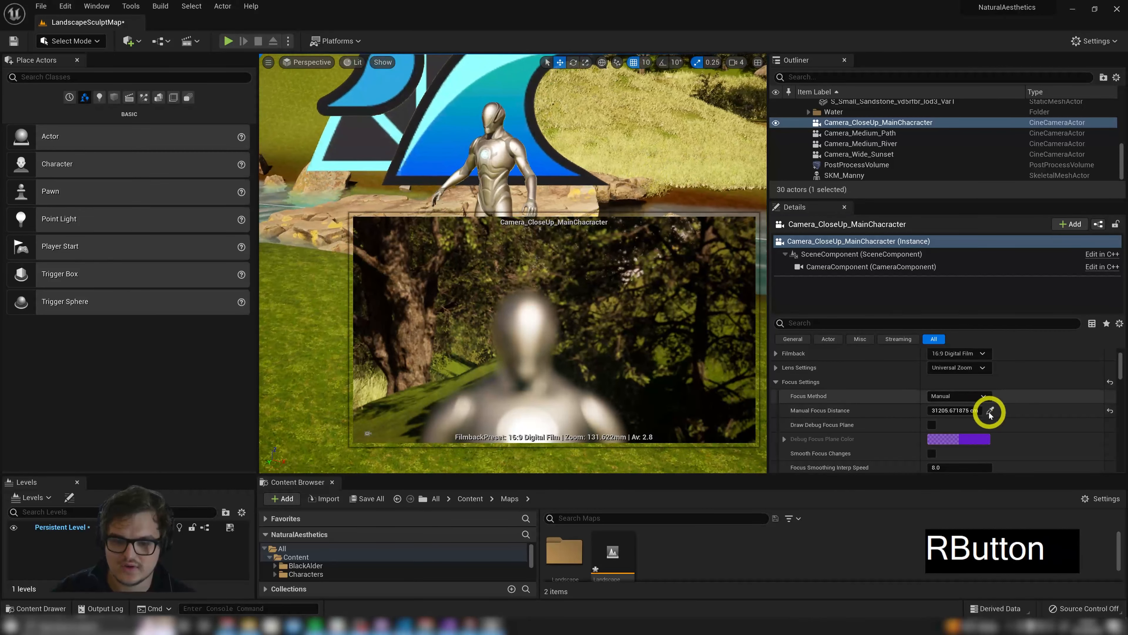
pyautogui.click(989, 410)
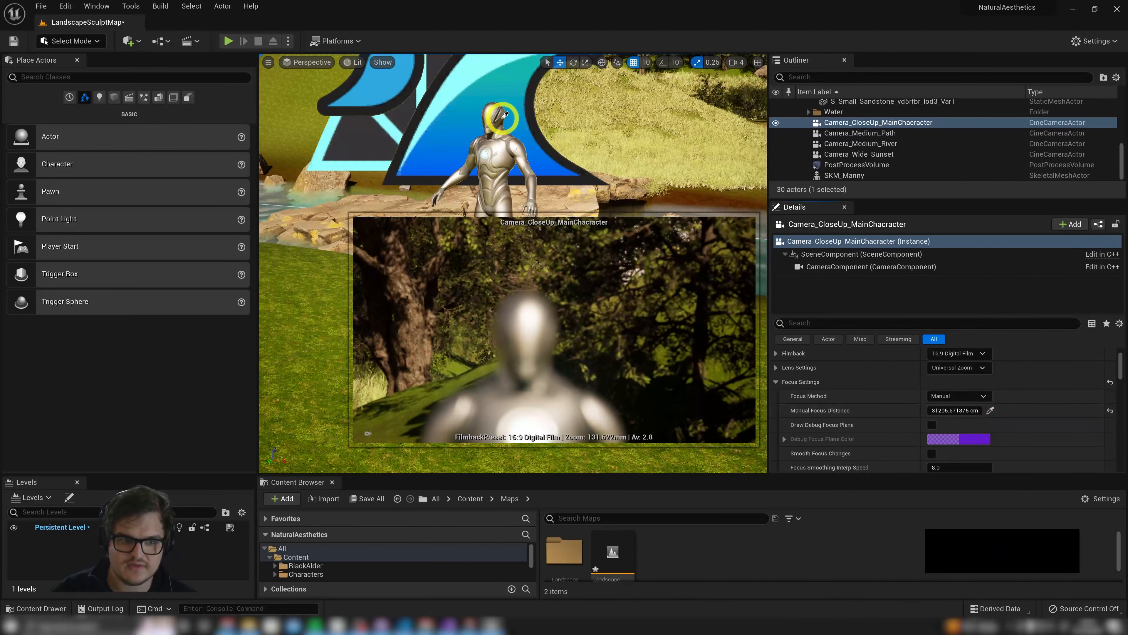
pyautogui.click(491, 115)
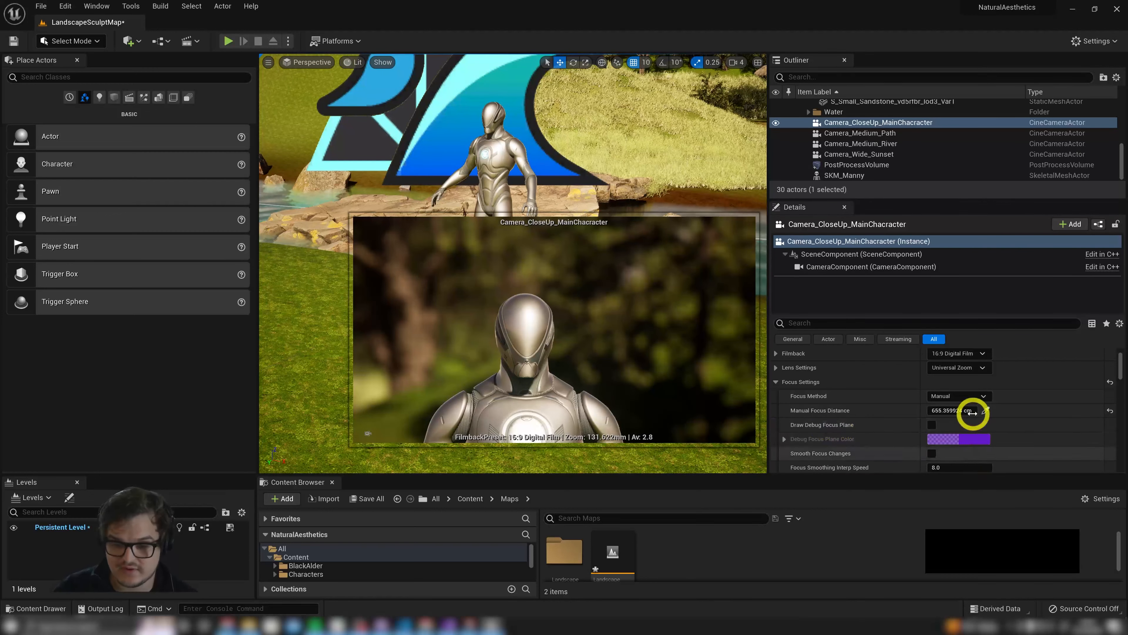
# Select Camera_Wide_Sunset and sample its Manual Focus Distance from the large tree in the viewport
pyautogui.moveTo(575, 138); pyautogui.dragTo(640, 118, button='right')
pyautogui.press('e')
pyautogui.press('w')
pyautogui.press('a')
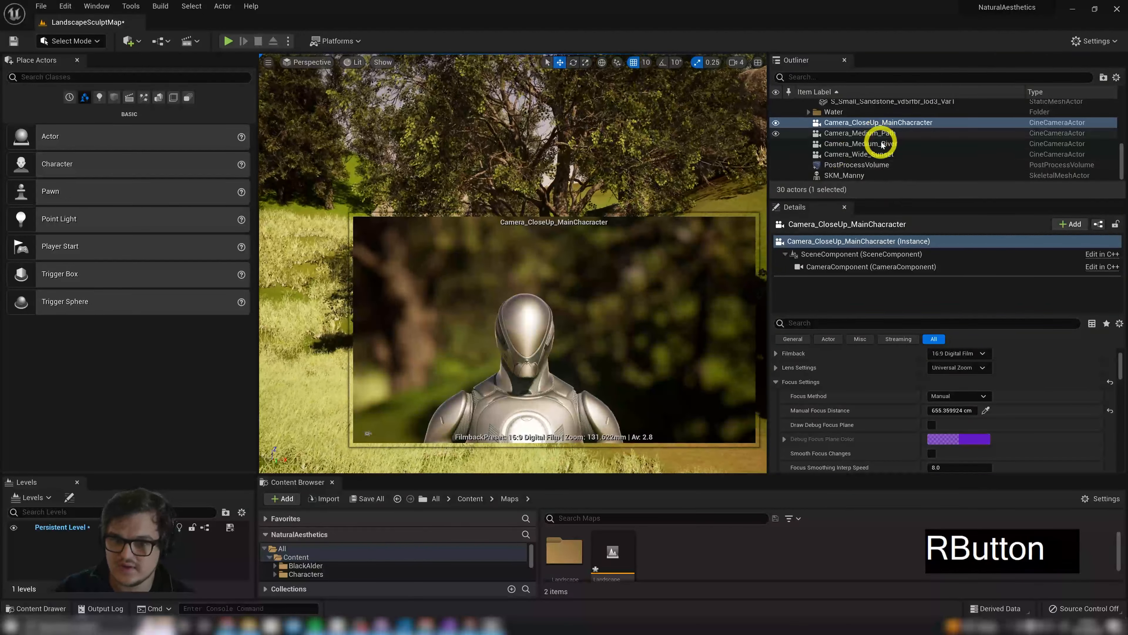
pyautogui.click(880, 154)
pyautogui.press('e')
pyautogui.press('w')
pyautogui.moveTo(583, 175); pyautogui.dragTo(526, 131, button='right')
pyautogui.press('q')
pyautogui.press('w')
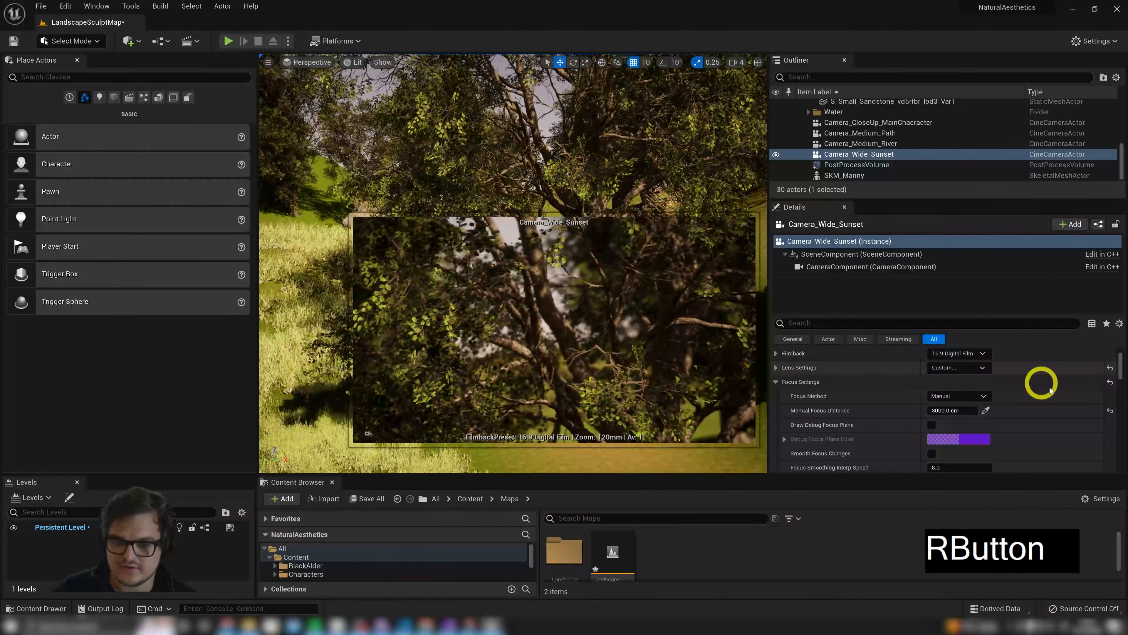
pyautogui.click(986, 410)
pyautogui.click(468, 120)
# Resample the Manual Focus Distance of Camera_Wide_Sunset from another point among the trees, giving about 6721 cm
pyautogui.moveTo(607, 101); pyautogui.dragTo(665, 120, button='right')
pyautogui.press('d')
pyautogui.press('w')
pyautogui.press('e')
pyautogui.press('a')
pyautogui.press('s')
pyautogui.press('a')
pyautogui.press('w')
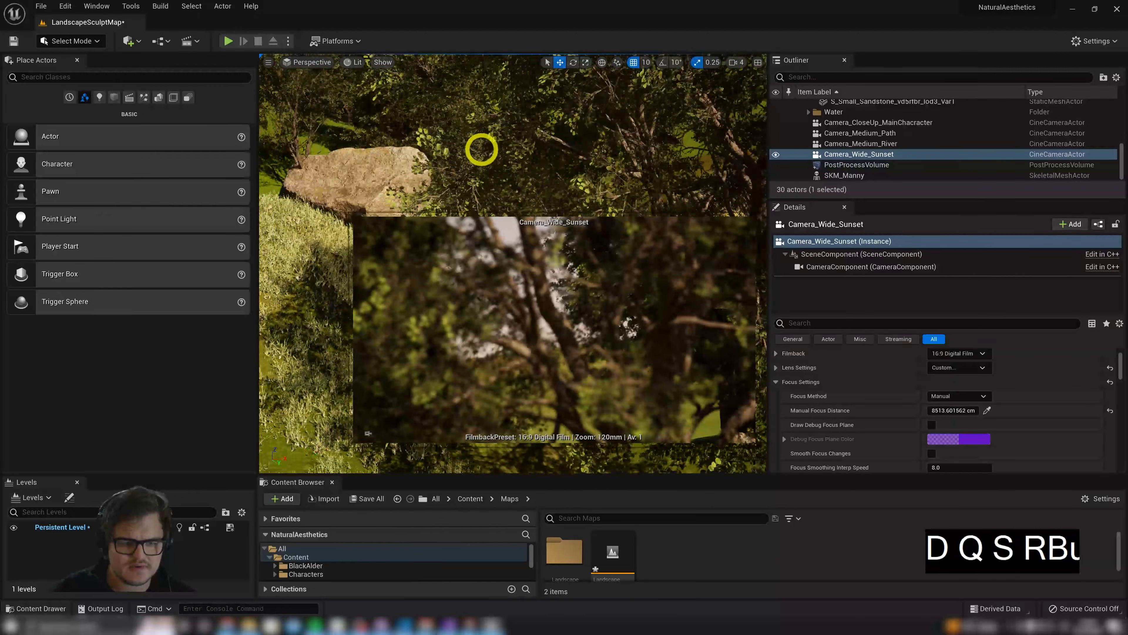
pyautogui.click(987, 410)
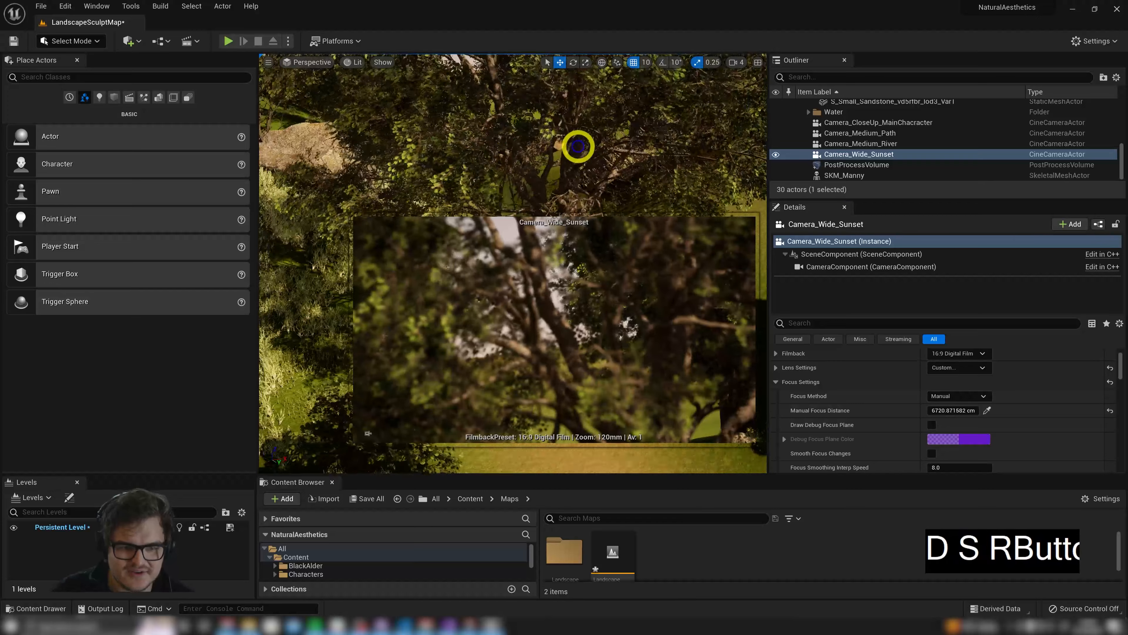
# Return to the mannequin by the river and review the focus in the preview of Camera_CloseUp_MainChacracter
pyautogui.moveTo(578, 146); pyautogui.dragTo(255, 188, button='right')
pyautogui.press('a')
pyautogui.press('w')
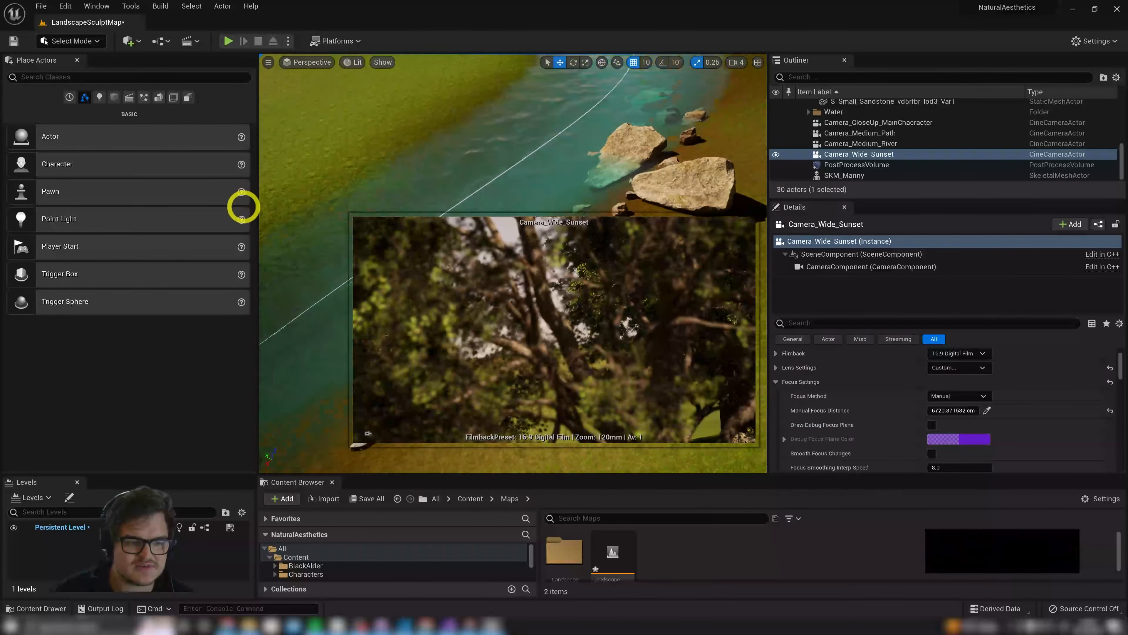
pyautogui.moveTo(380, 189); pyautogui.dragTo(434, 196, button='right')
pyautogui.press('q')
pyautogui.press('w')
pyautogui.press('d')
pyautogui.press('q')
pyautogui.moveTo(699, 145); pyautogui.dragTo(632, 141, button='right')
pyautogui.press('a')
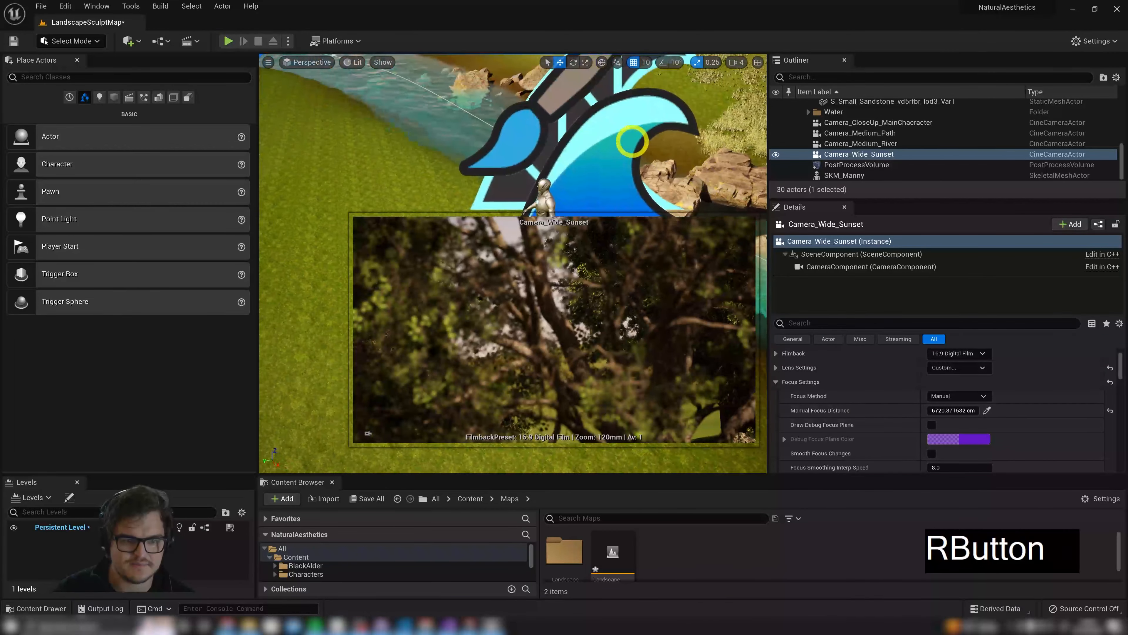
pyautogui.click(877, 143)
pyautogui.click(879, 122)
pyautogui.moveTo(502, 116); pyautogui.dragTo(516, 120, button='right')
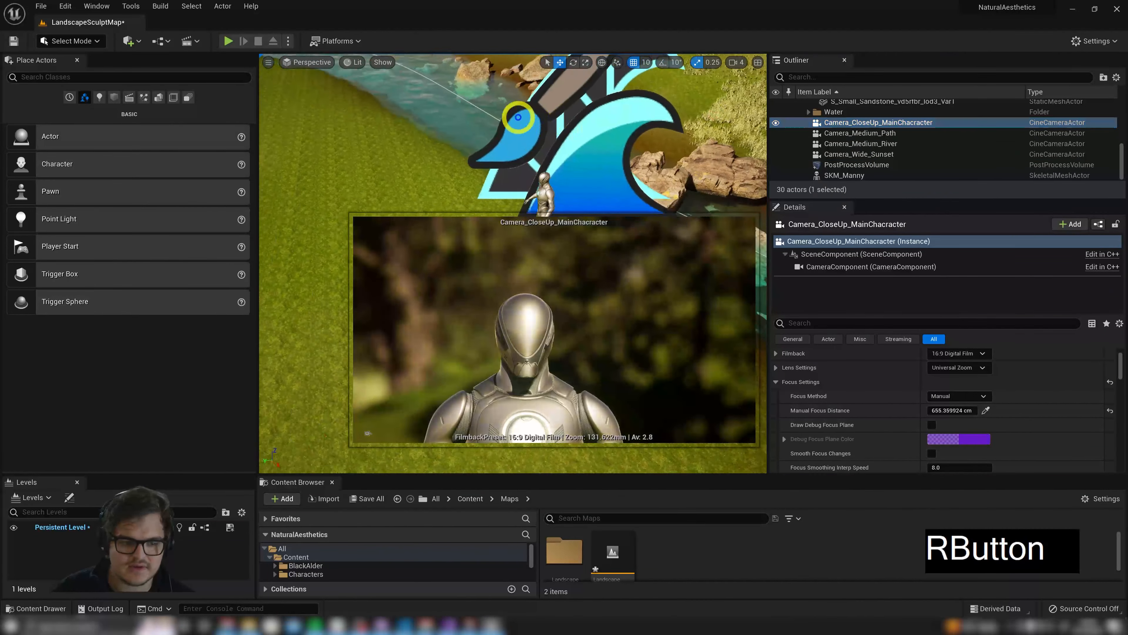
# Set the Focus Method of Camera_Medium_River to Tracking and expand its Tracking Focus Settings
pyautogui.moveTo(555, 163); pyautogui.dragTo(614, 118, button='right')
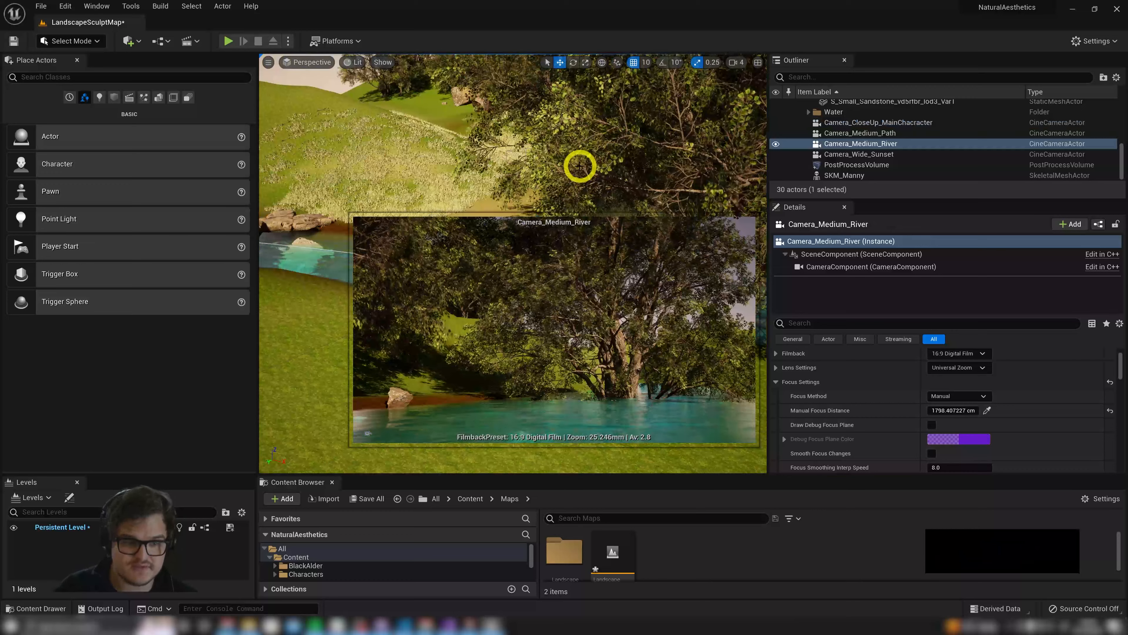
pyautogui.moveTo(580, 166)
pyautogui.mouseDown(button='right')
pyautogui.moveTo(539, 157)
pyautogui.moveTo(584, 157)
pyautogui.moveTo(561, 162)
pyautogui.mouseUp(button='right')
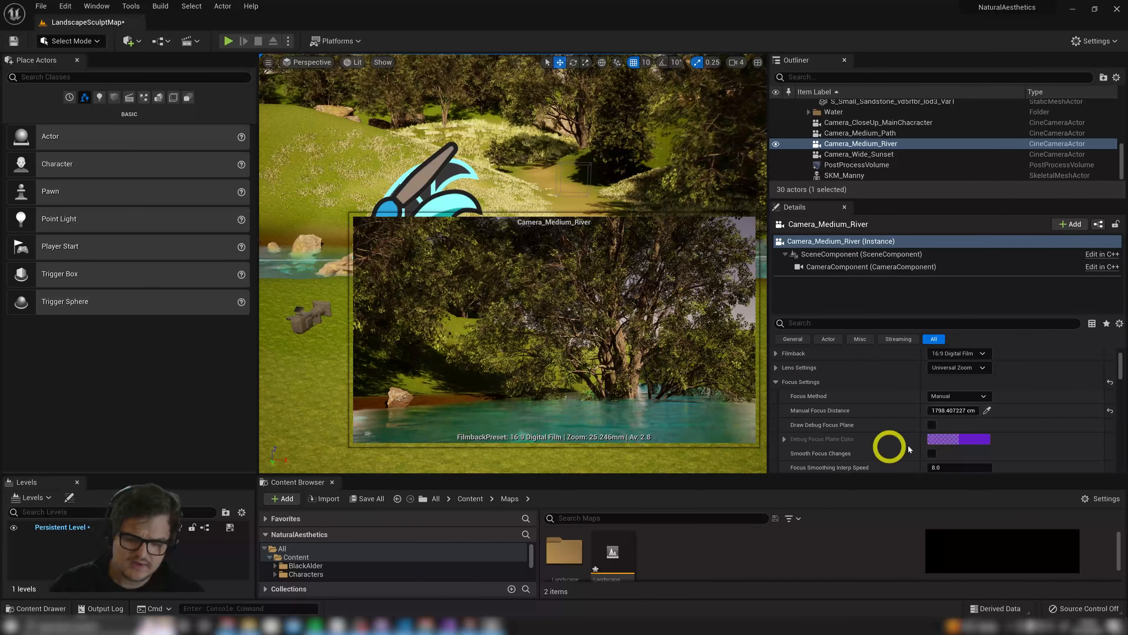
pyautogui.click(963, 396)
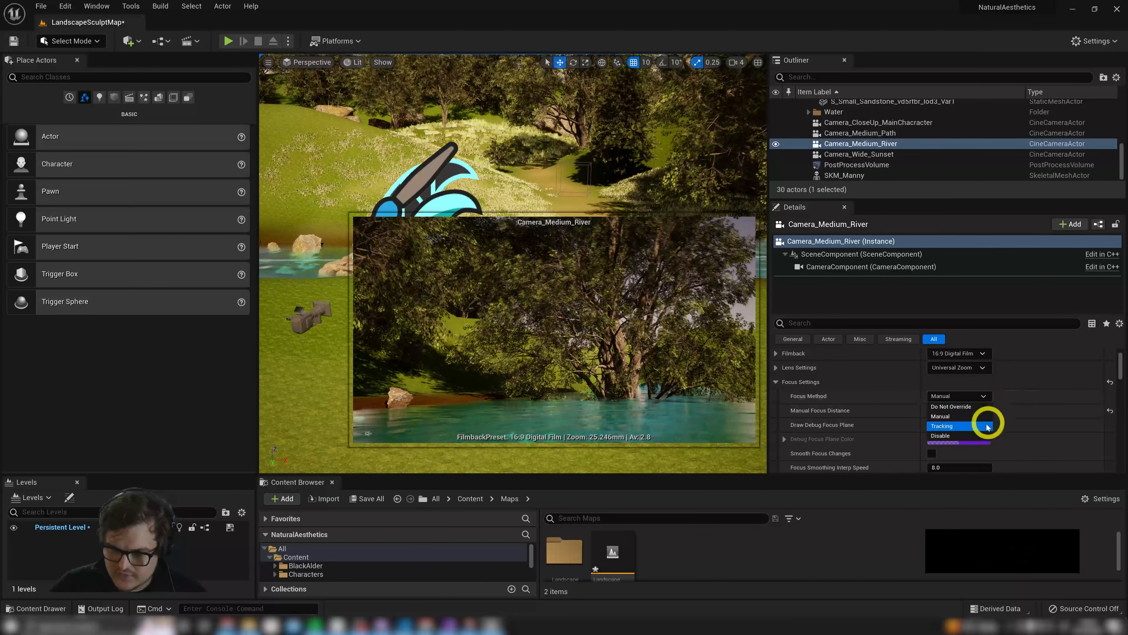
pyautogui.click(959, 426)
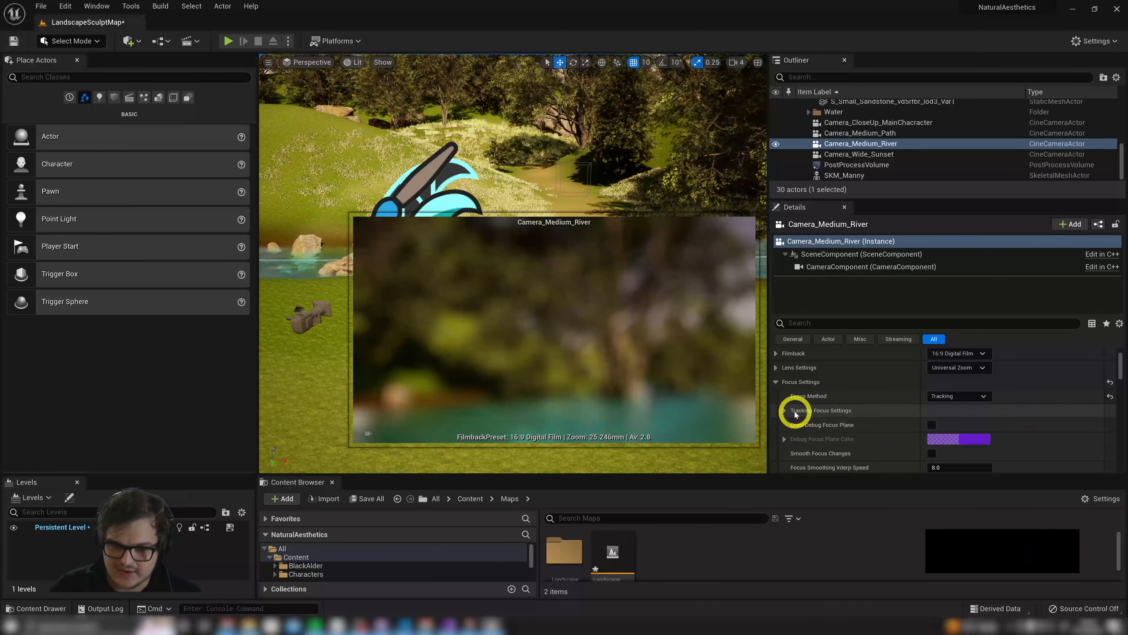
pyautogui.click(785, 411)
pyautogui.scroll(-1, 851, 403)
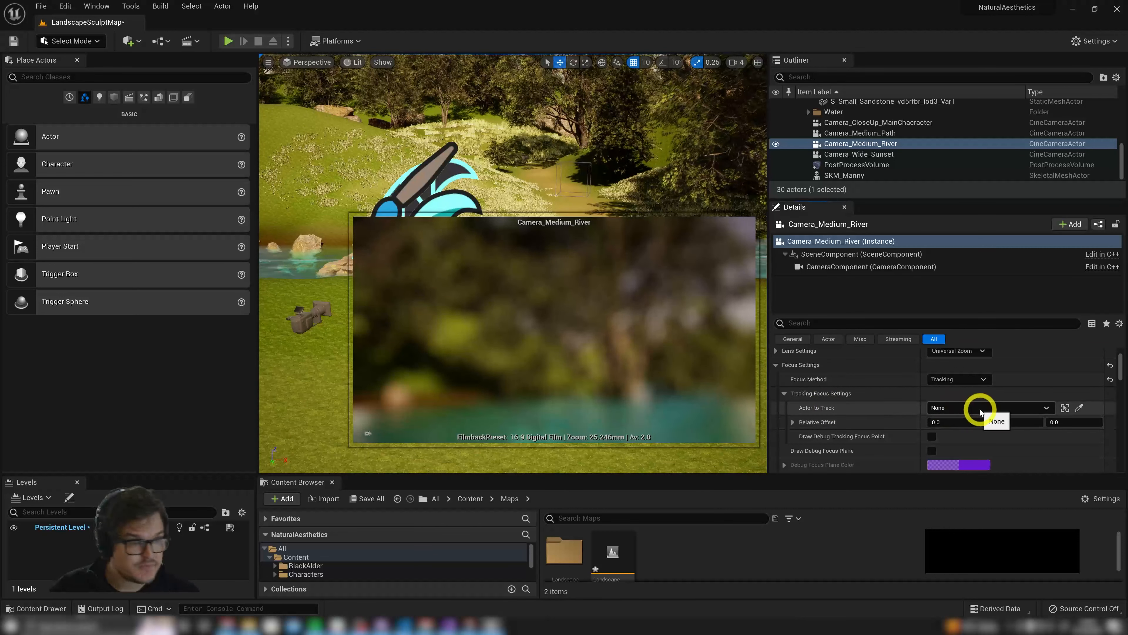
# Place a new empty Actor on the grass near Camera_CloseUp_MainChacracter, at about X -460, Y 700, Z 10
pyautogui.click(884, 154)
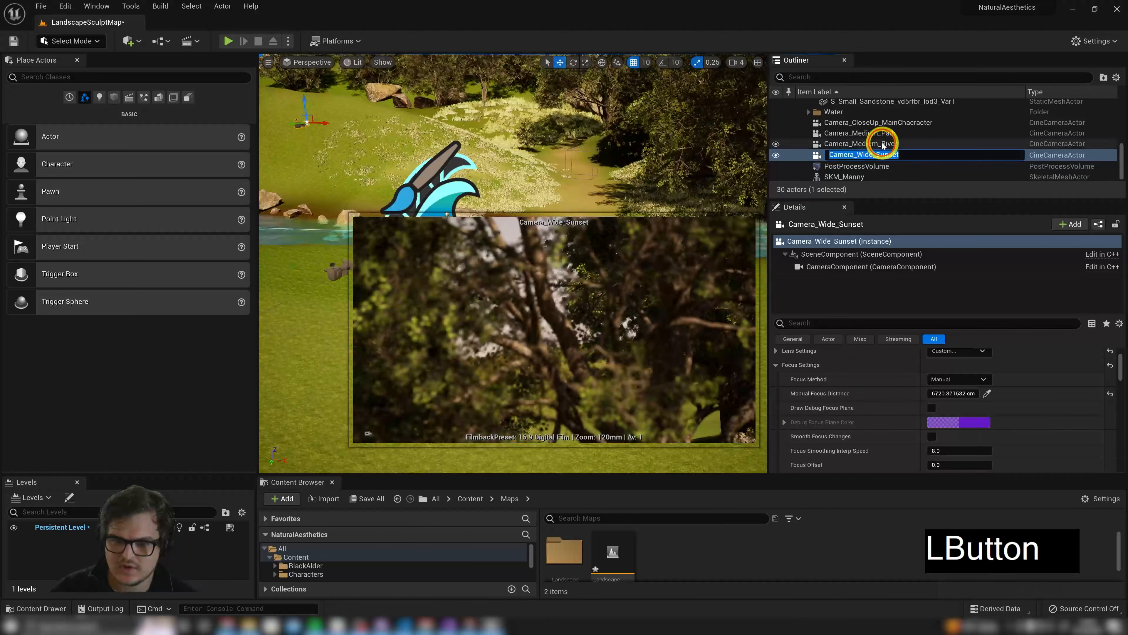
pyautogui.click(884, 144)
pyautogui.click(909, 123)
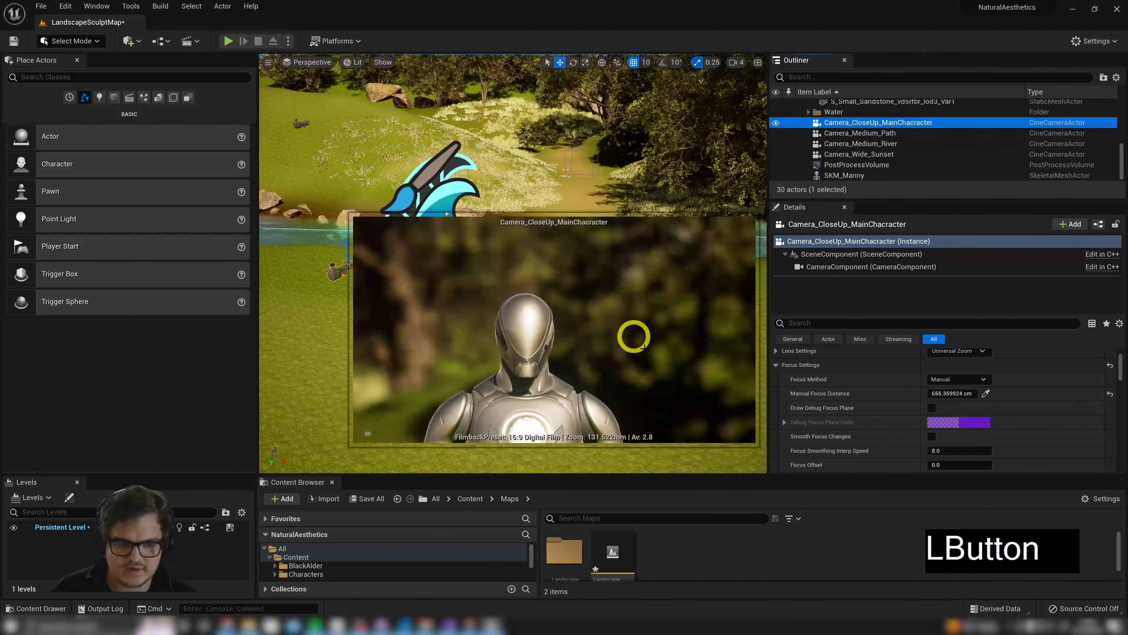
pyautogui.press('d')
pyautogui.moveTo(572, 154)
pyautogui.mouseDown(button='right')
pyautogui.moveTo(542, 164)
pyautogui.moveTo(554, 156)
pyautogui.mouseUp(button='right')
pyautogui.press('q')
pyautogui.press('w')
pyautogui.press('a')
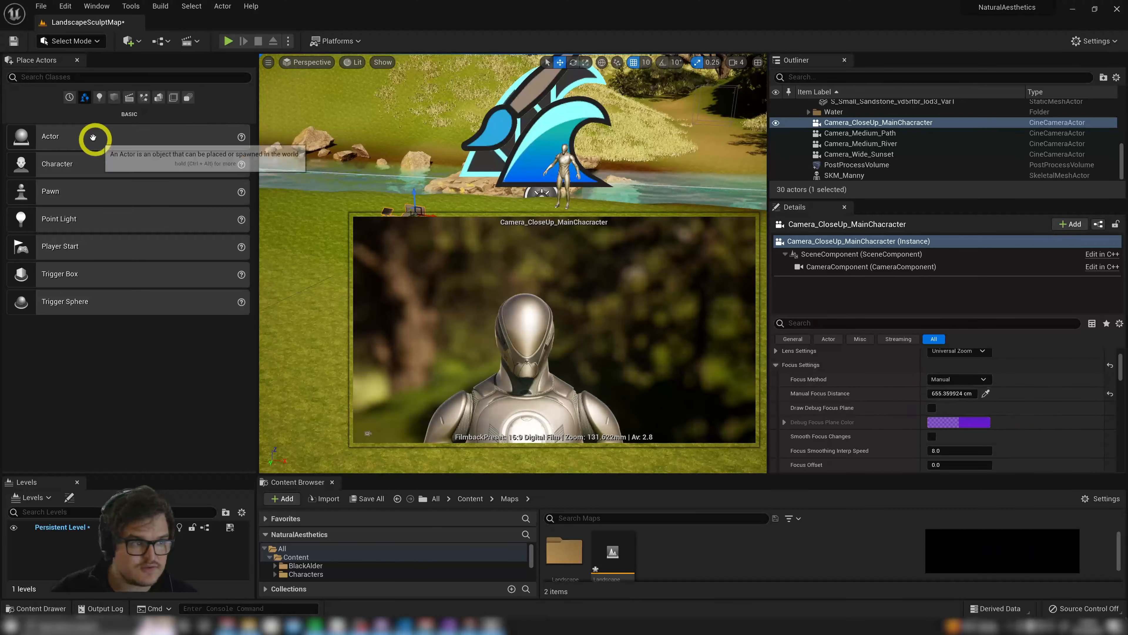
pyautogui.press('s')
pyautogui.moveTo(365, 156); pyautogui.dragTo(365, 156, button='right')
pyautogui.click(71, 131)
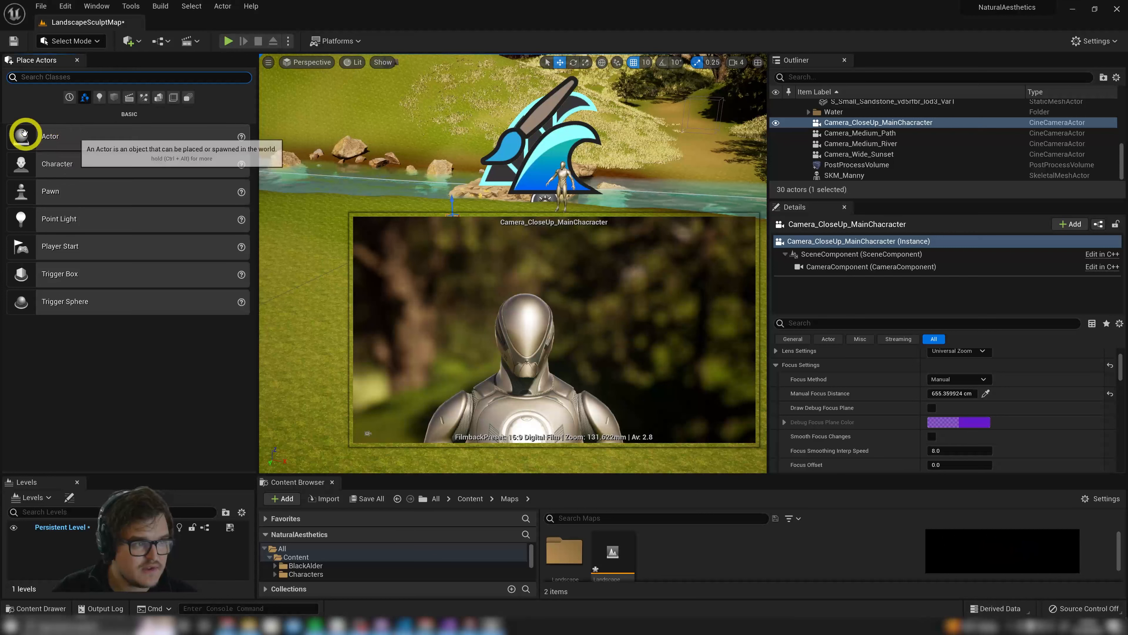
pyautogui.moveTo(45, 135); pyautogui.dragTo(328, 232)
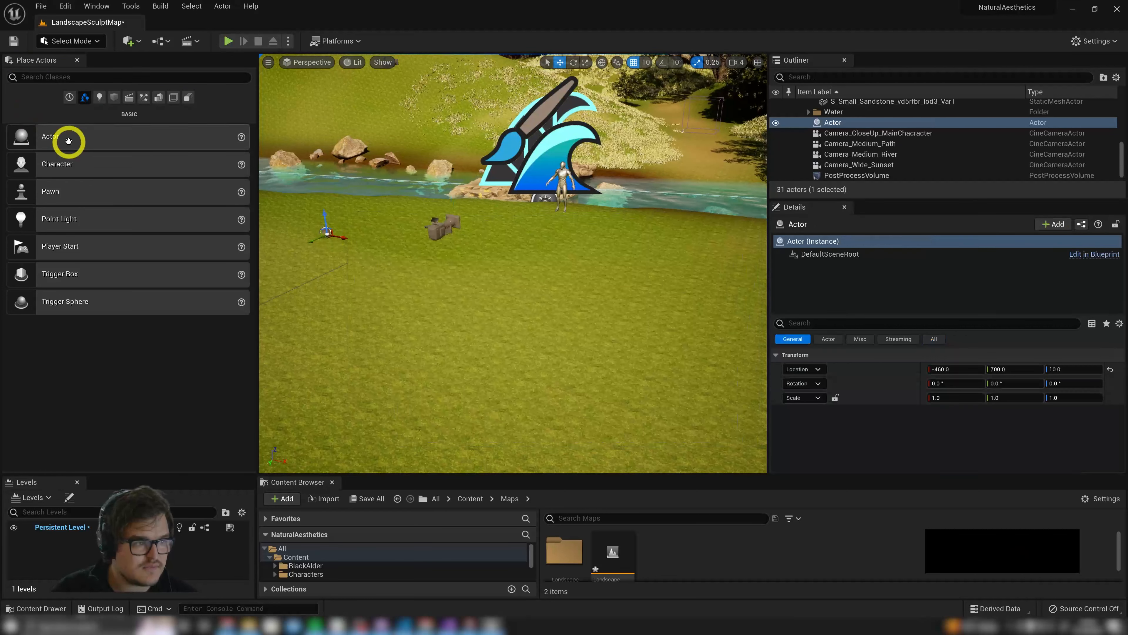
# Raise the new Actor above the grass to a Z location of about 320
pyautogui.moveTo(606, 258); pyautogui.dragTo(582, 262, button='right')
pyautogui.moveTo(582, 262); pyautogui.dragTo(598, 154)
pyautogui.press('w')
pyautogui.moveTo(622, 154); pyautogui.dragTo(553, 201, button='right')
pyautogui.press('g')
pyautogui.press('g')
pyautogui.press('a')
pyautogui.moveTo(448, 232); pyautogui.dragTo(501, 190, button='right')
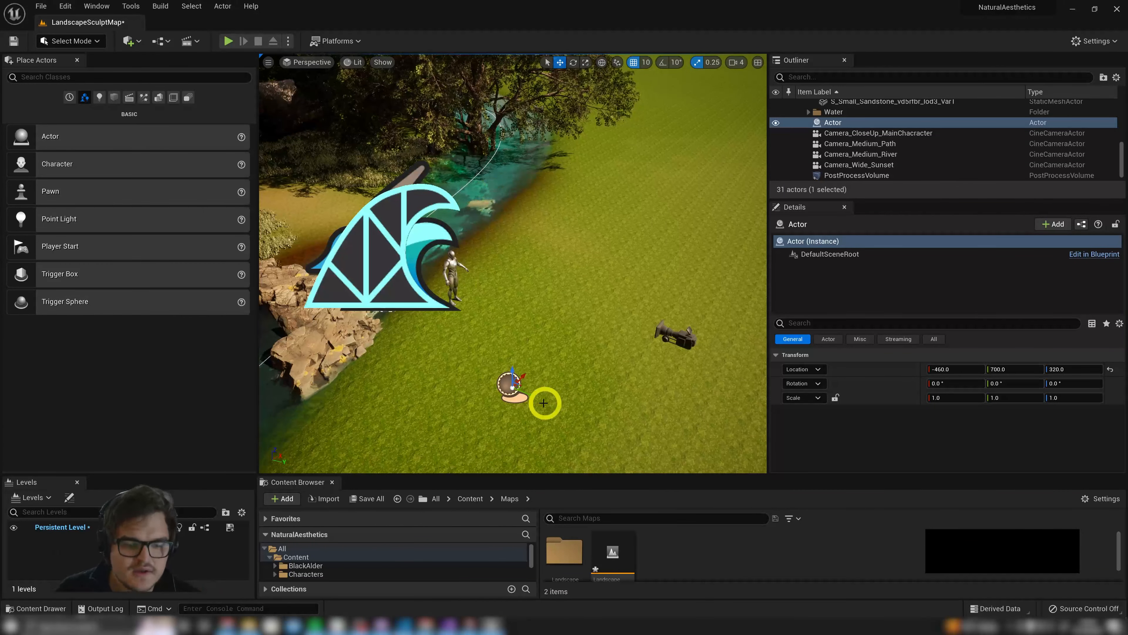
# Rename the new Actor as CameraFocusTarget
pyautogui.press('F2')
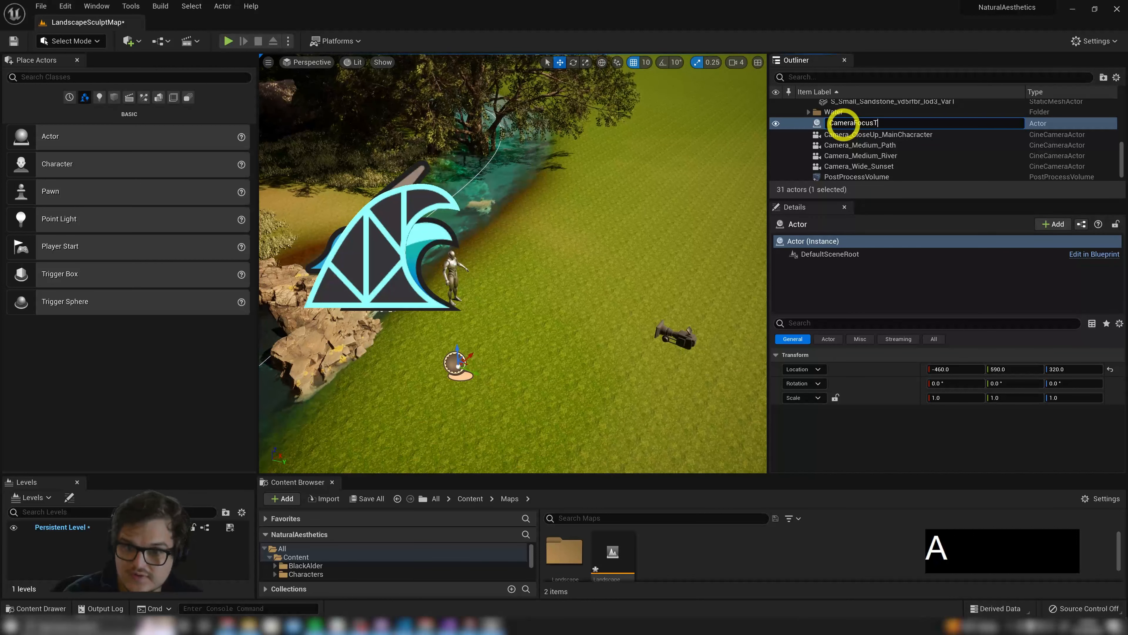
pyautogui.press('Return')
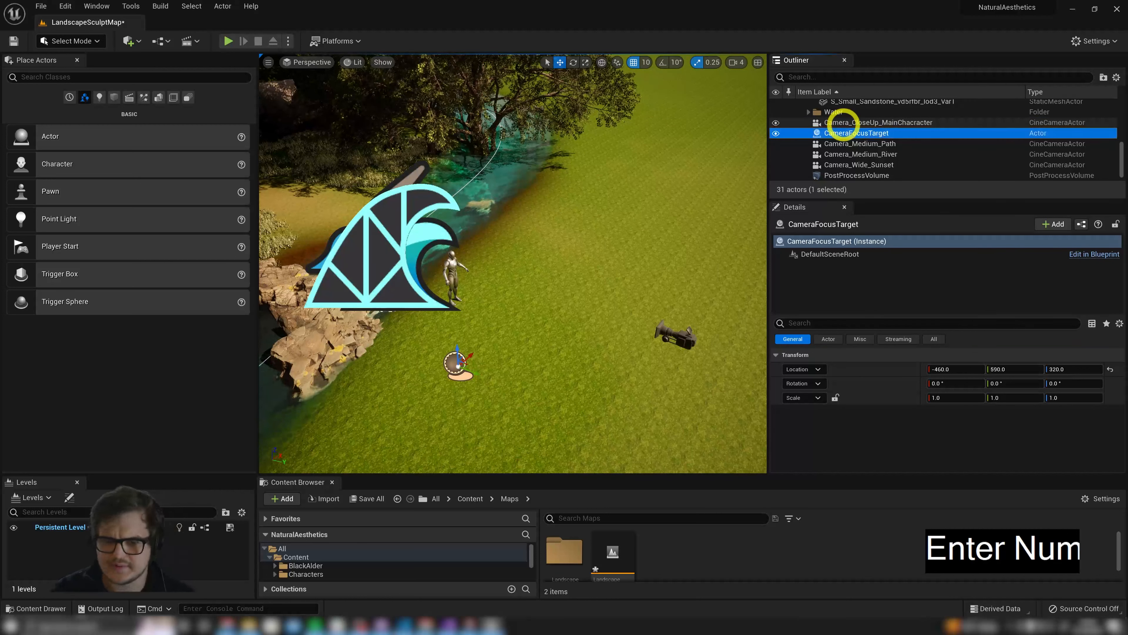
pyautogui.click(871, 285)
# Select Camera_CloseUp_MainChacracter in the viewport and set its Focus Method to Tracking
pyautogui.click(679, 339)
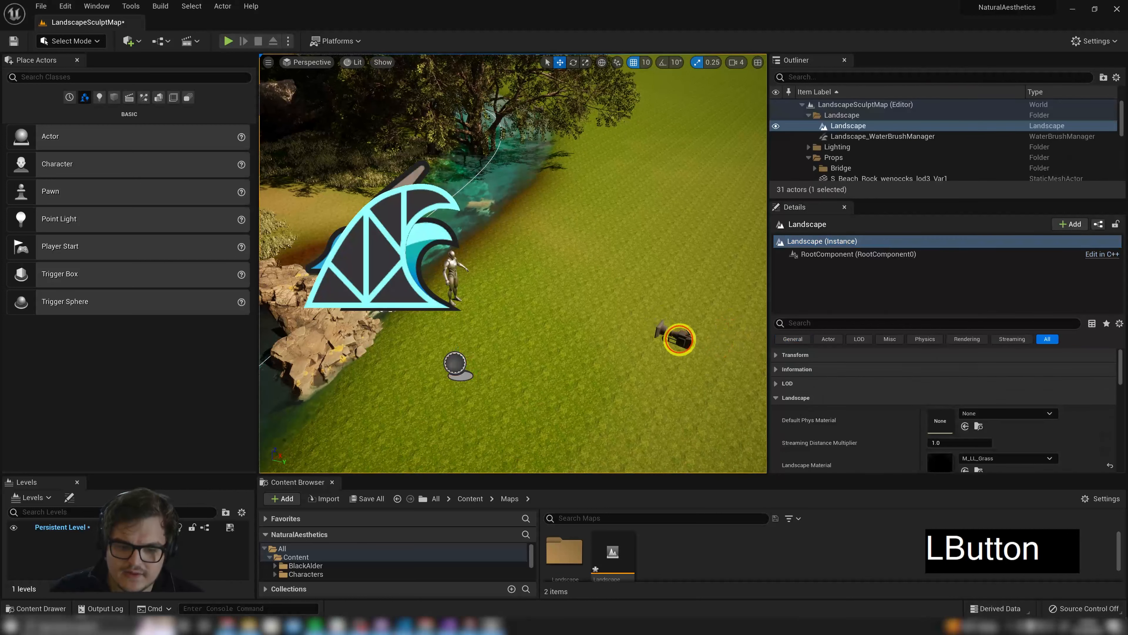
pyautogui.click(676, 338)
pyautogui.moveTo(587, 123); pyautogui.dragTo(522, 122, button='right')
pyautogui.press('d')
pyautogui.press('q')
pyautogui.press('s')
pyautogui.scroll(-3, 844, 407)
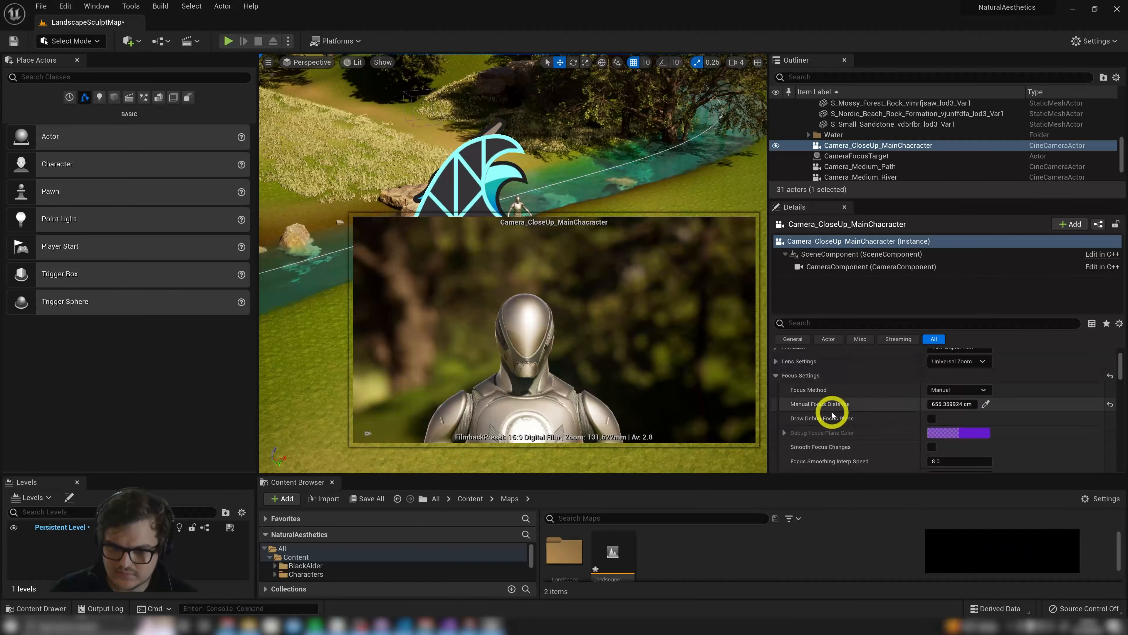
pyautogui.click(958, 393)
pyautogui.click(963, 427)
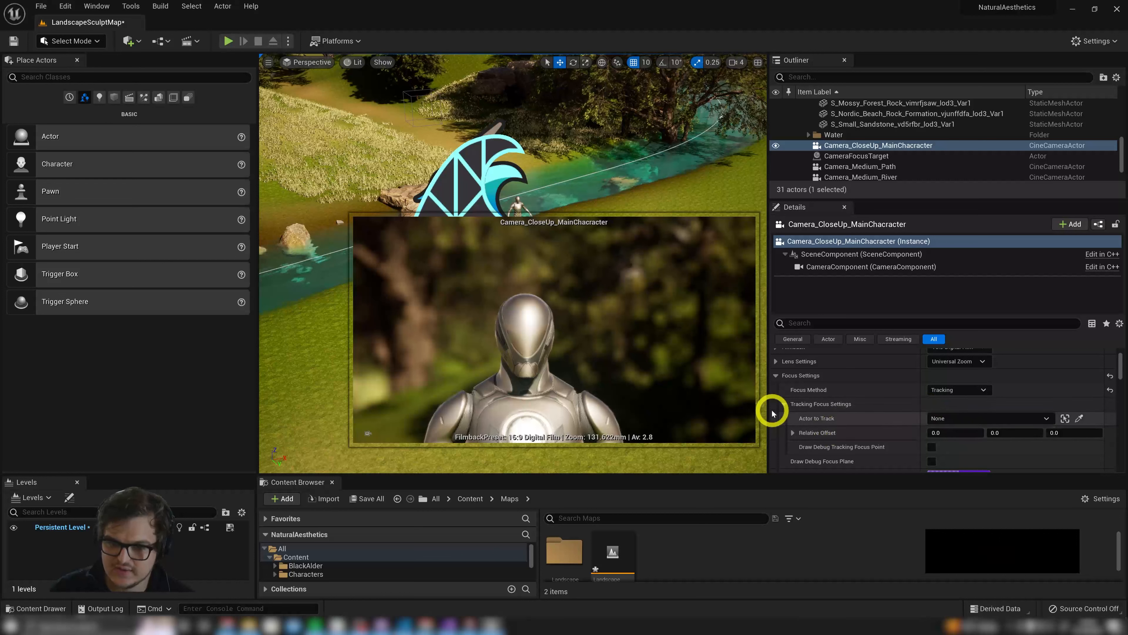
# Set the Actor to Track of Camera_CloseUp_MainChacracter to CameraFocusTarget
pyautogui.click(1039, 420)
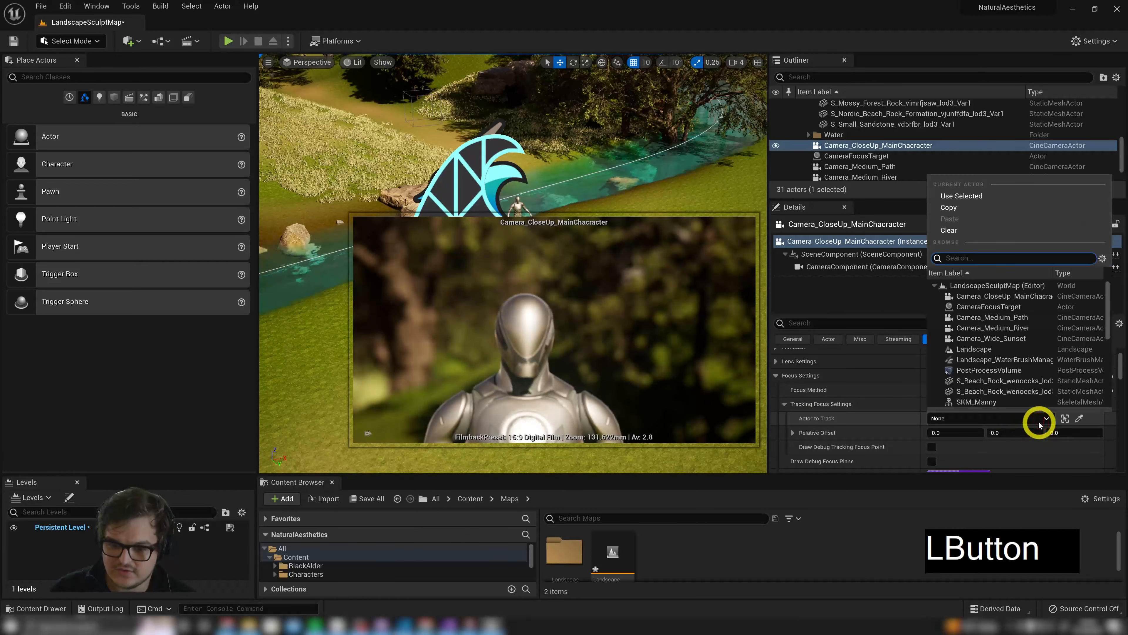
pyautogui.click(989, 307)
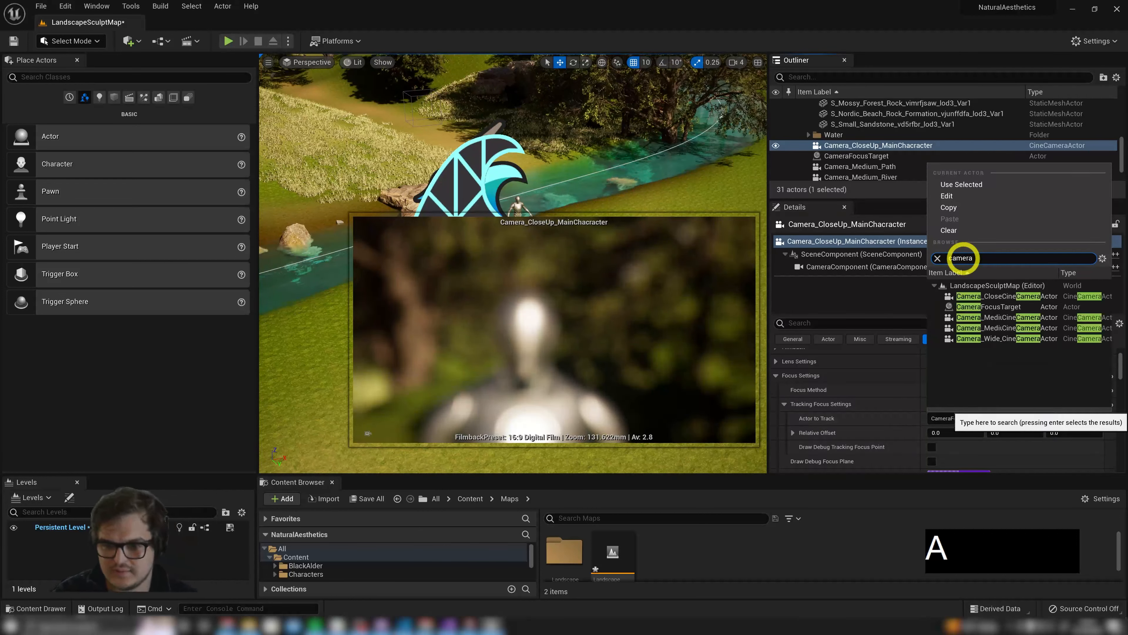
pyautogui.press('Down')
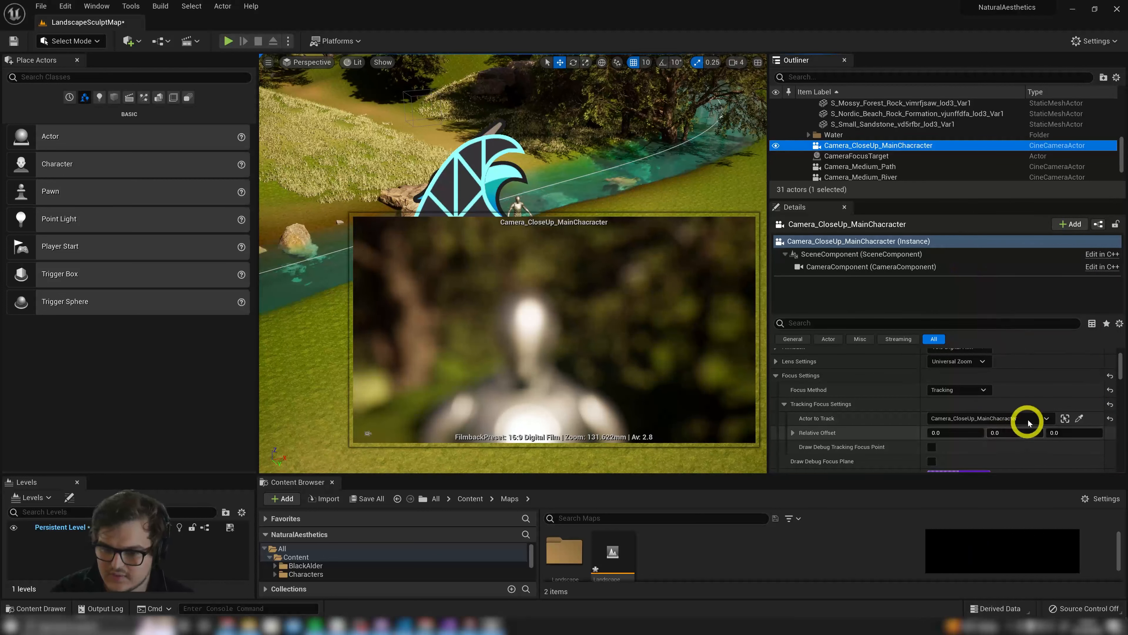
pyautogui.click(1040, 419)
pyautogui.click(968, 307)
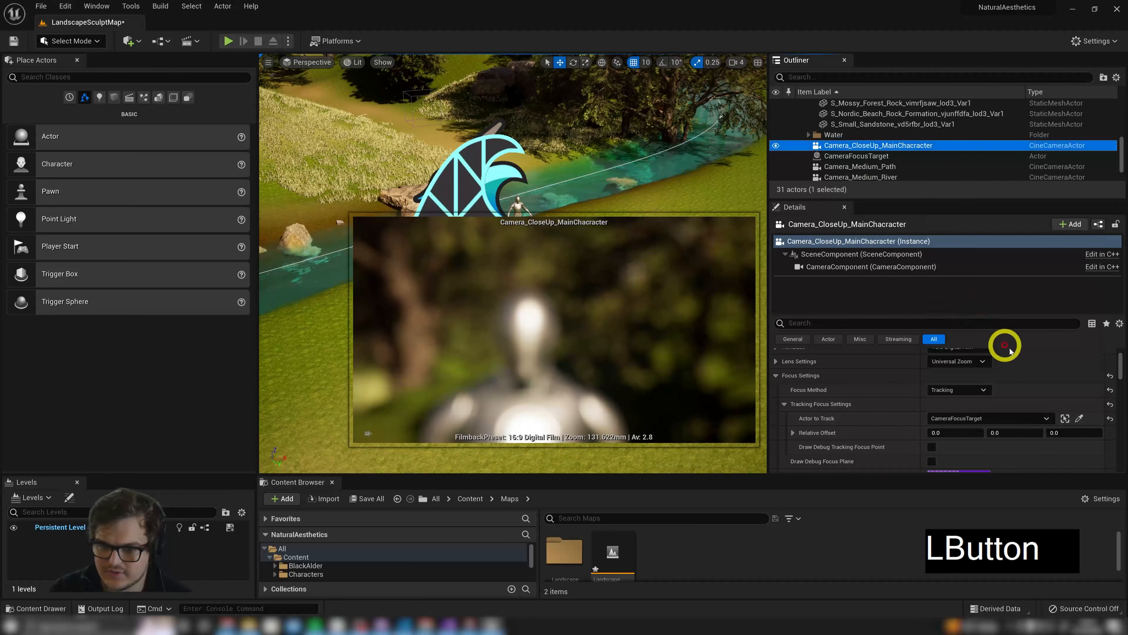
# Select CameraFocusTarget in the viewport and move it across the grass toward the mannequin
pyautogui.press('d')
pyautogui.press('s')
pyautogui.moveTo(660, 174); pyautogui.dragTo(458, 126, button='right')
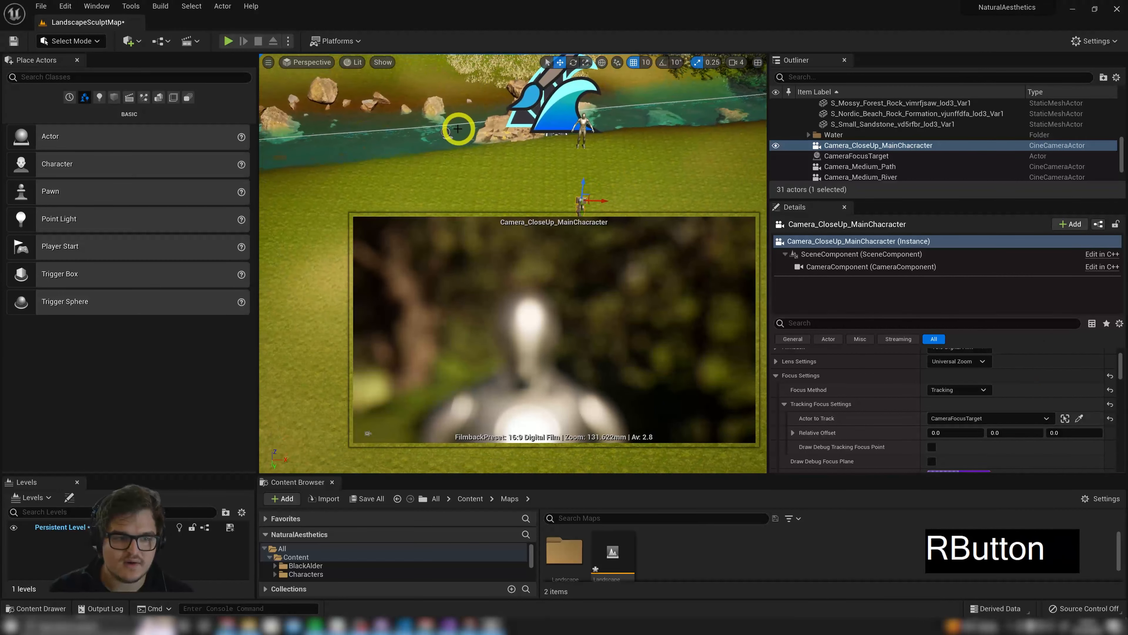
pyautogui.click(444, 133)
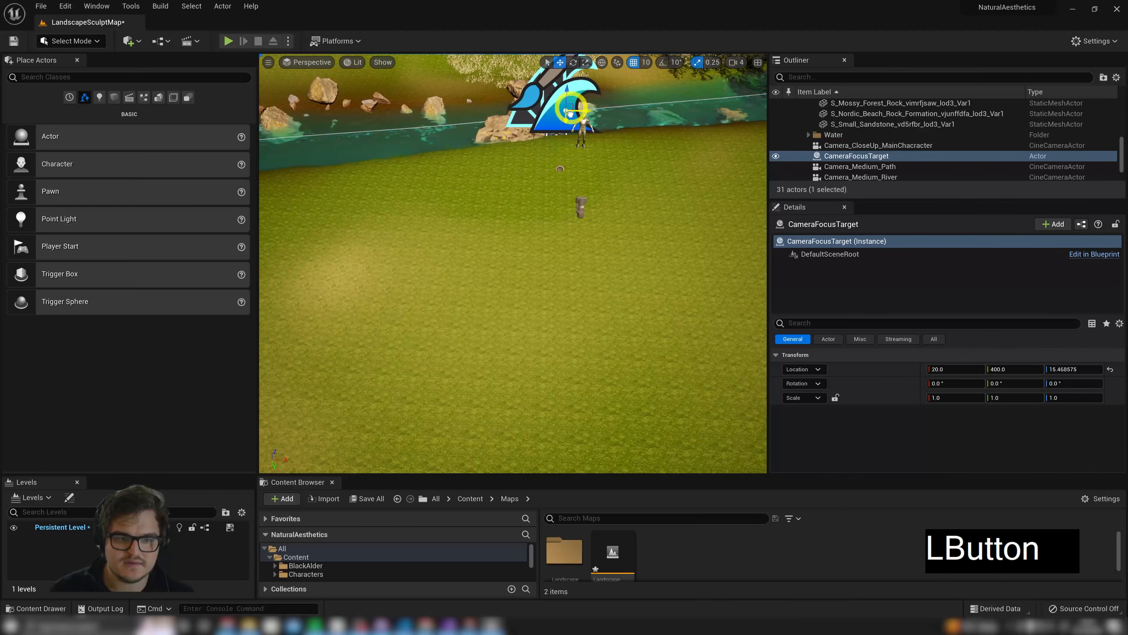
pyautogui.moveTo(570, 114); pyautogui.dragTo(595, 126)
# Position CameraFocusTarget at the mannequin's head, about X 130, Y 140, Z 176, and check the focus in the close-up camera preview
pyautogui.press('f')
pyautogui.moveTo(620, 136); pyautogui.dragTo(649, 183, button='right')
pyautogui.press('e')
pyautogui.press('s')
pyautogui.press('d')
pyautogui.press('w')
pyautogui.moveTo(464, 285); pyautogui.dragTo(612, 171)
pyautogui.press('w')
pyautogui.moveTo(622, 169); pyautogui.dragTo(640, 186, button='right')
pyautogui.moveTo(527, 168)
pyautogui.mouseDown(button='right')
pyautogui.moveTo(516, 176)
pyautogui.moveTo(527, 167)
pyautogui.mouseUp(button='right')
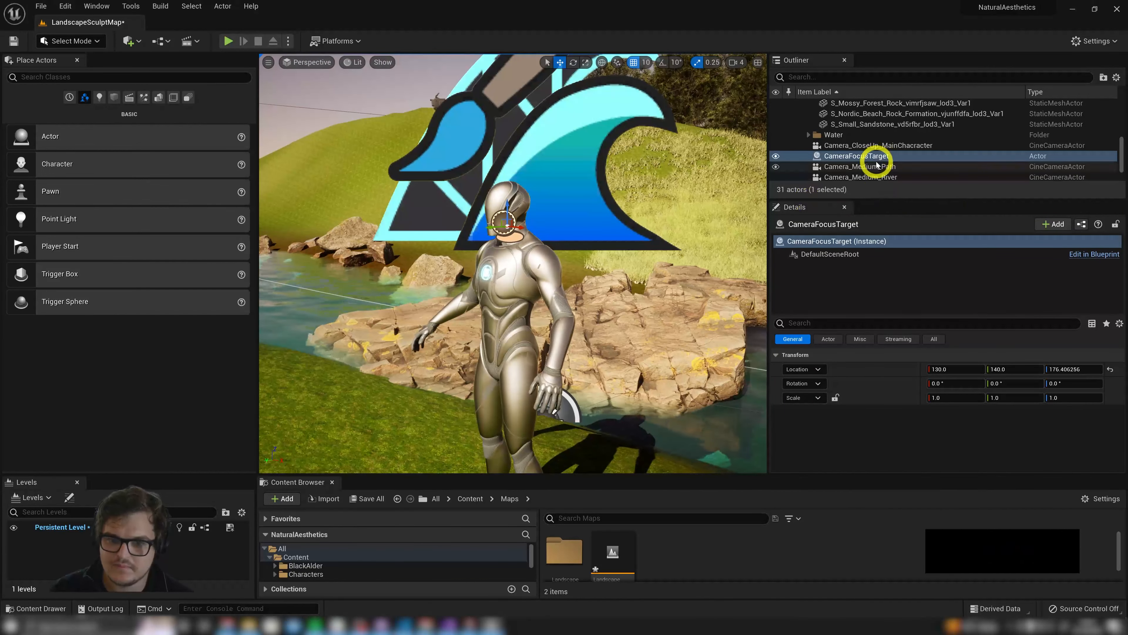
pyautogui.click(875, 147)
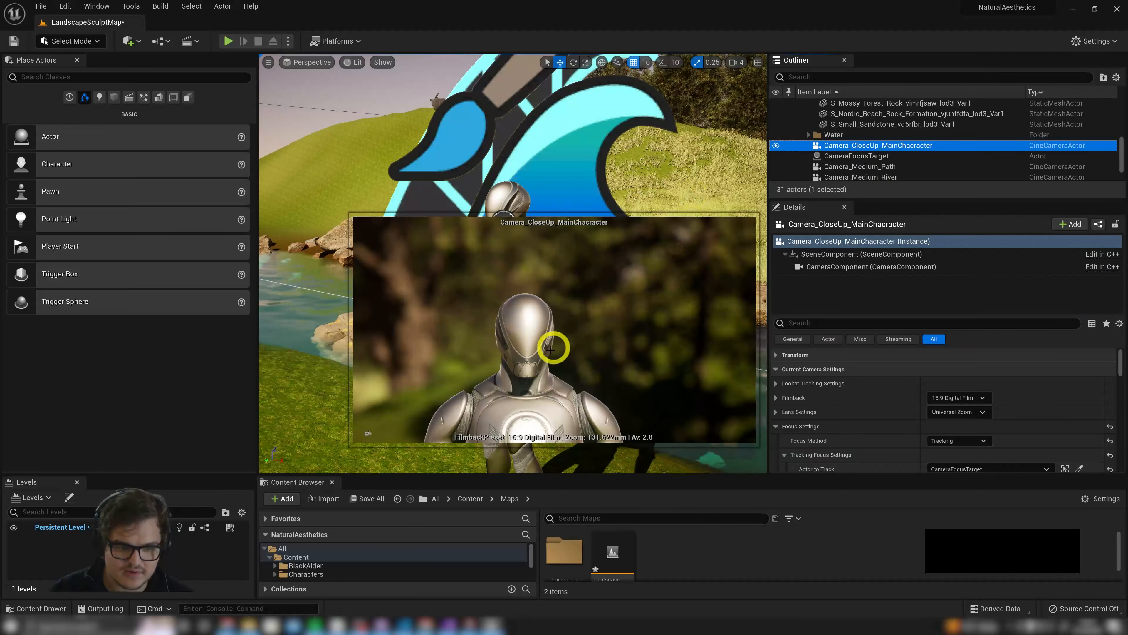
pyautogui.moveTo(541, 280); pyautogui.dragTo(497, 214, button='right')
# Move CameraFocusTarget far behind the mannequin across the river, to about Y -1400, and check the close-up camera preview
pyautogui.click(857, 156)
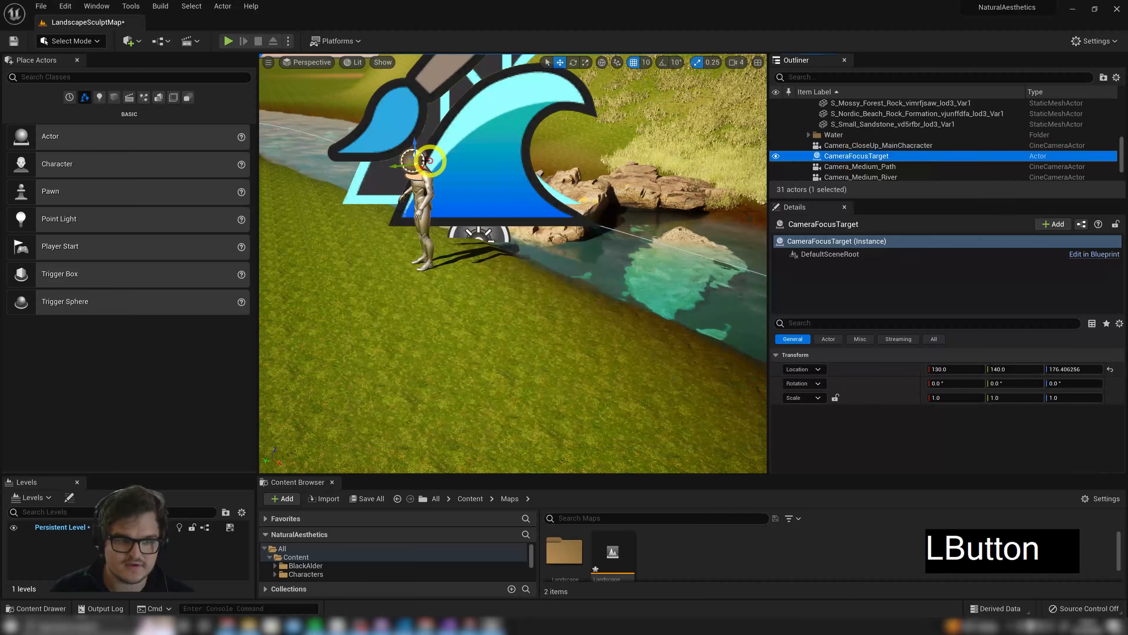
pyautogui.moveTo(394, 164); pyautogui.dragTo(700, 133)
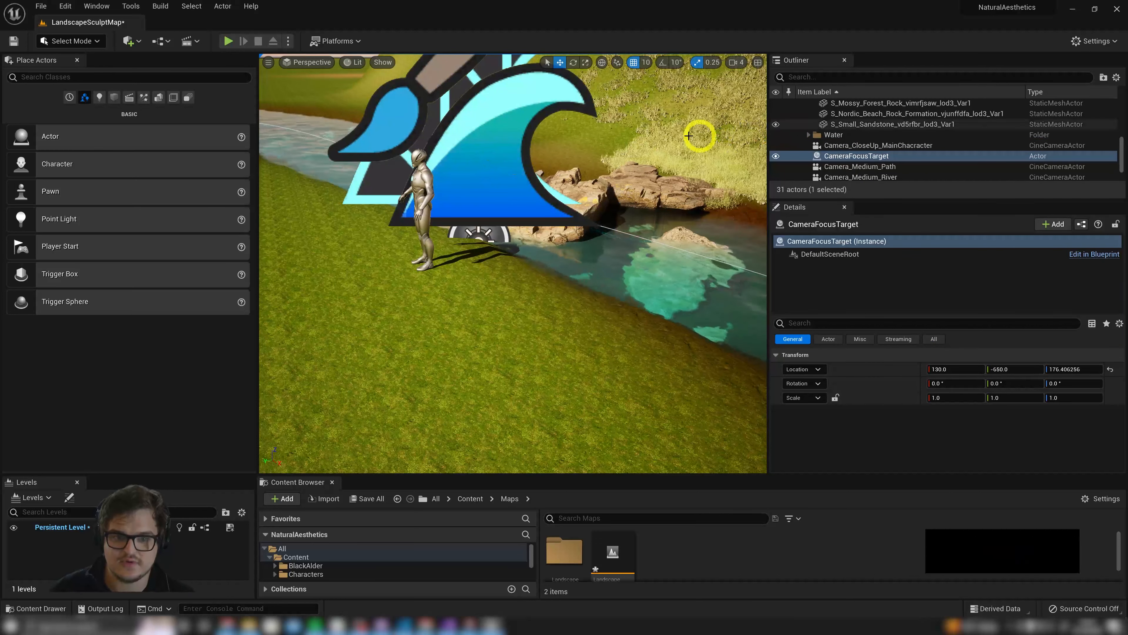
pyautogui.moveTo(700, 134); pyautogui.dragTo(666, 130, button='right')
pyautogui.moveTo(517, 173); pyautogui.dragTo(607, 139)
pyautogui.click(857, 146)
pyautogui.moveTo(591, 143); pyautogui.dragTo(559, 334, button='right')
pyautogui.press('s')
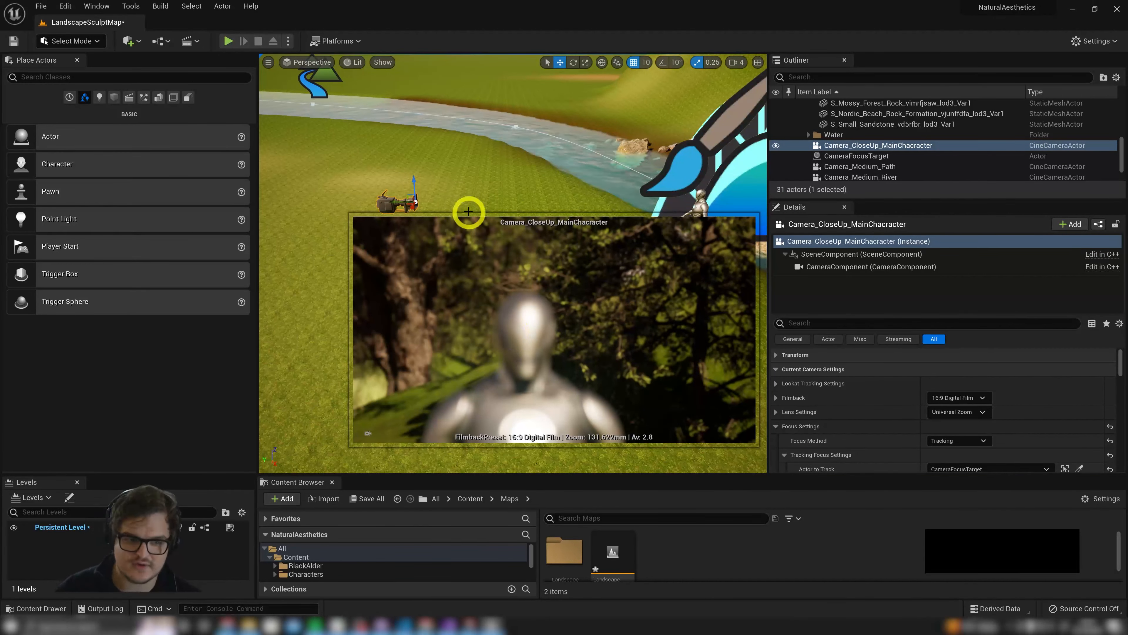
# Examine where CameraFocusTarget sits relative to the mannequin and trees, and review the background focus in the close-up camera preview
pyautogui.moveTo(484, 359); pyautogui.dragTo(646, 229, button='right')
pyautogui.press('s')
pyautogui.press('a')
pyautogui.press('w')
pyautogui.click(642, 169)
pyautogui.press('e')
pyautogui.press('s')
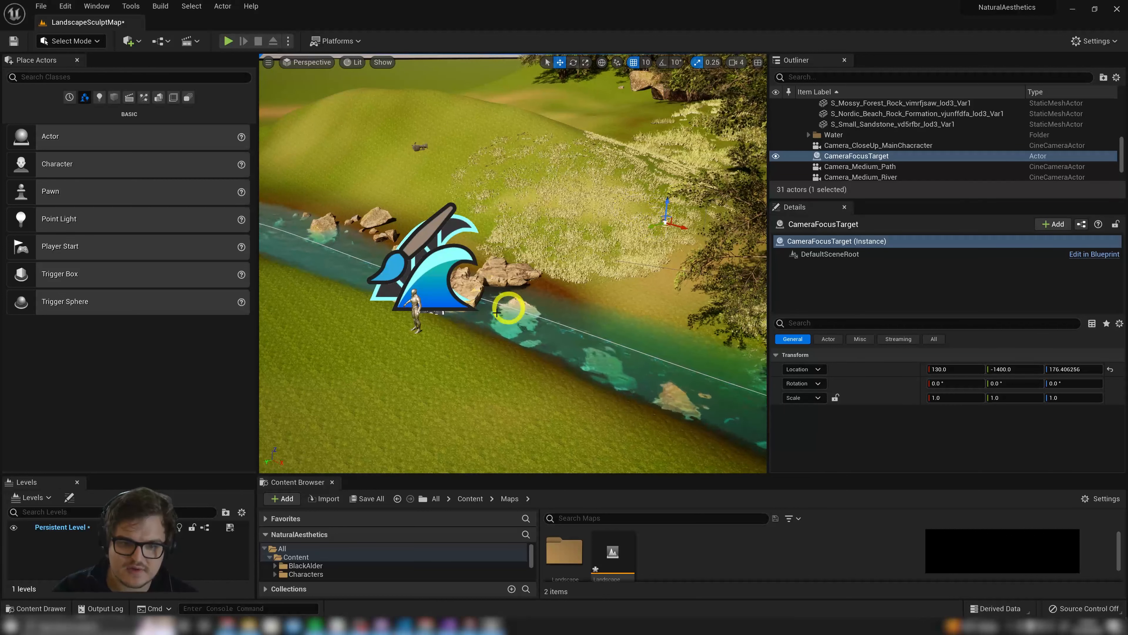
pyautogui.moveTo(497, 312); pyautogui.dragTo(574, 325, button='right')
pyautogui.click(866, 150)
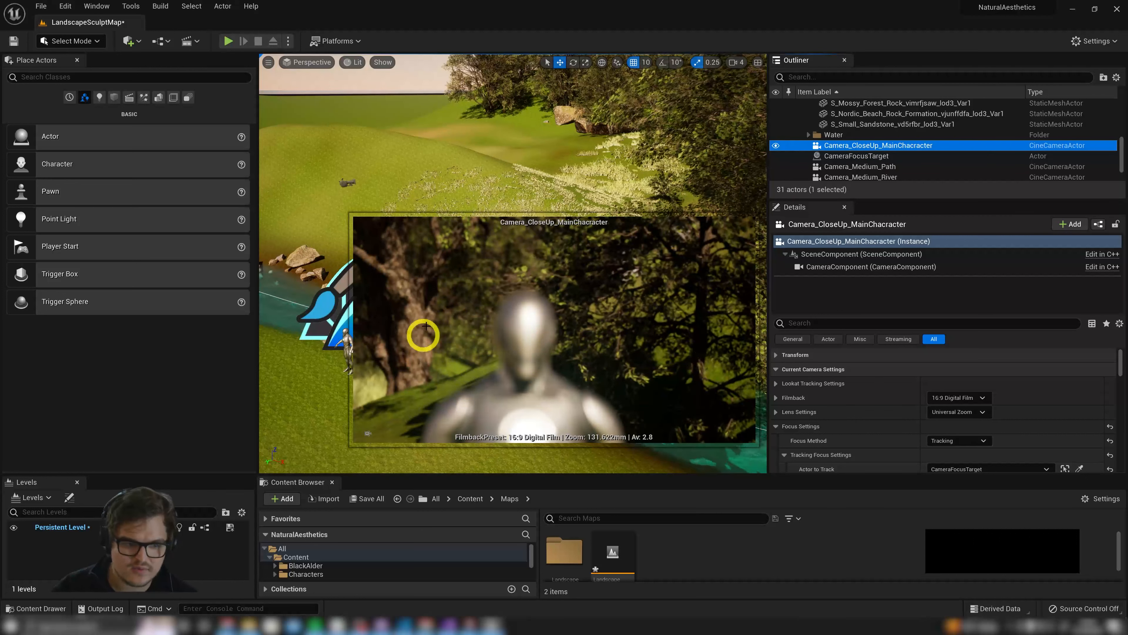
# Move CameraFocusTarget back to just behind the mannequin, about Y -90, and check the focus in the close-up camera preview
pyautogui.moveTo(644, 168); pyautogui.dragTo(593, 174, button='right')
pyautogui.moveTo(593, 176); pyautogui.dragTo(382, 286)
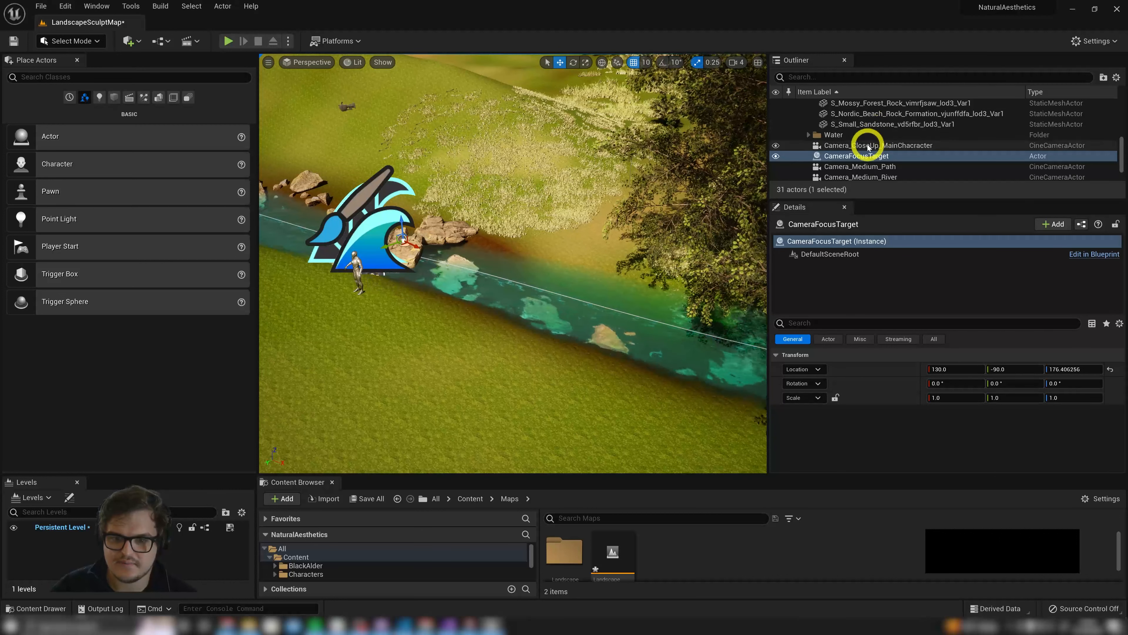
pyautogui.click(893, 146)
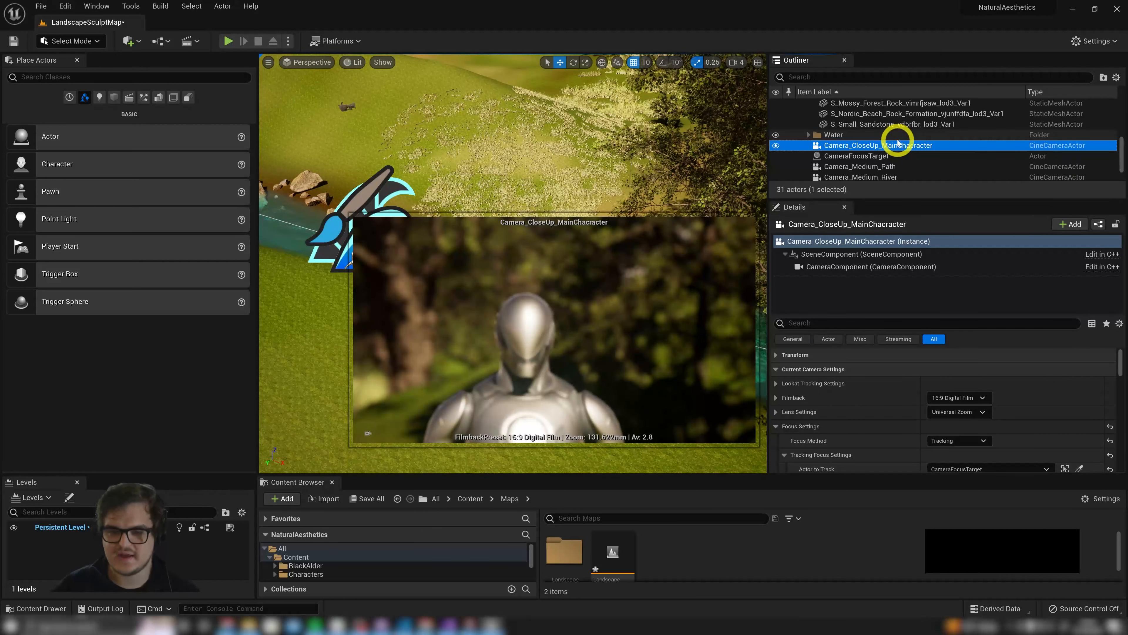
pyautogui.moveTo(546, 178); pyautogui.dragTo(370, 314, button='right')
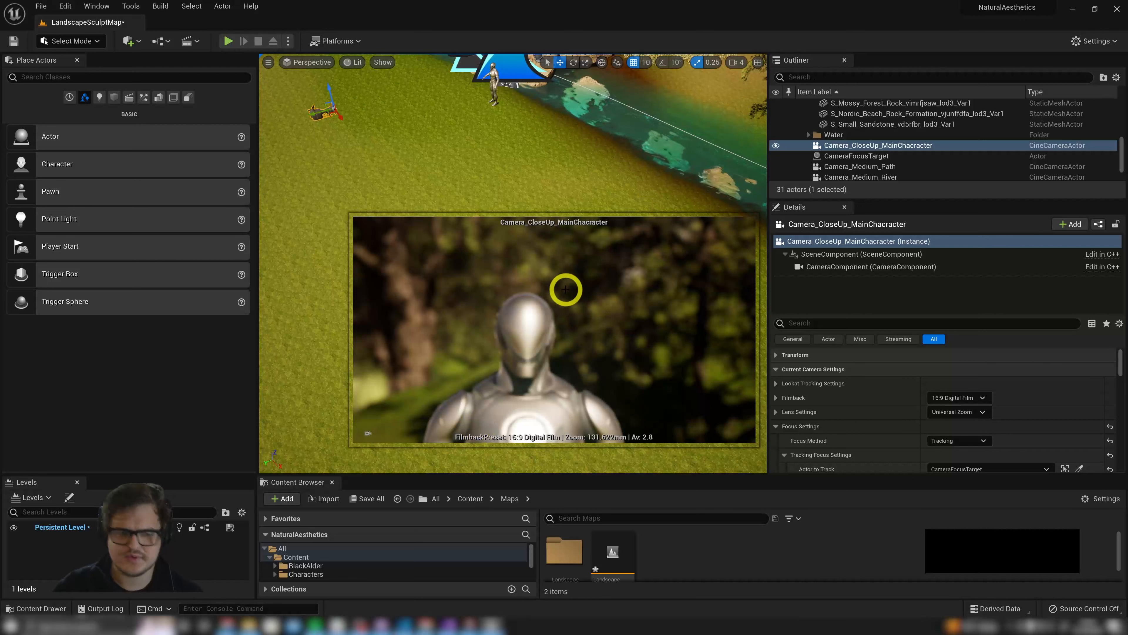
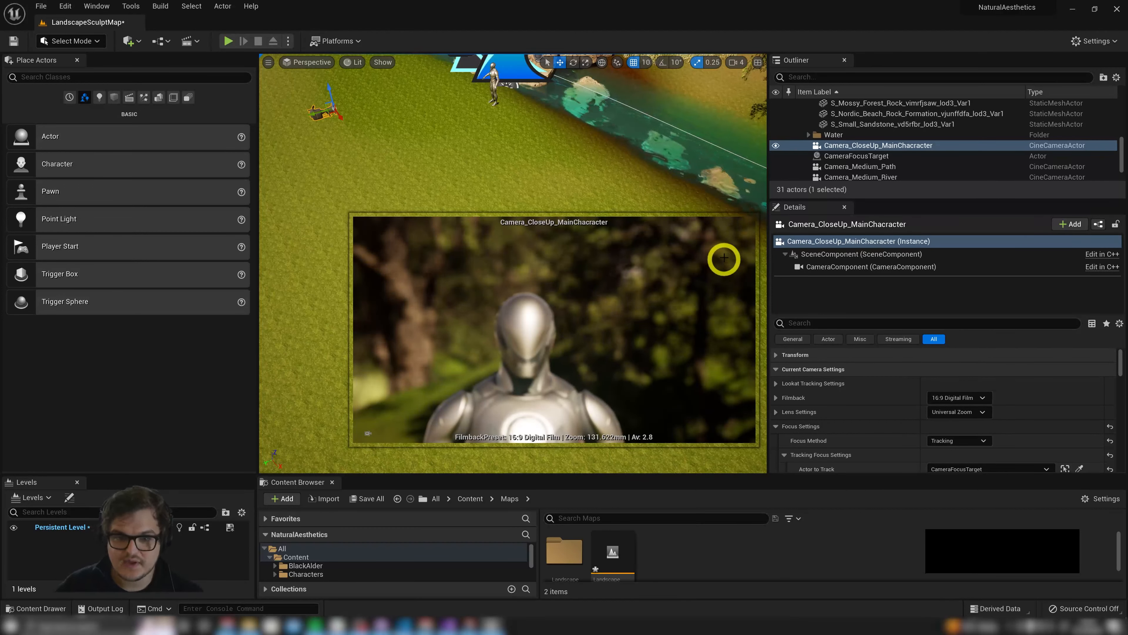
# Pilot Camera_CloseUp_MainChacracter to see the shot full size in the viewport
pyautogui.rightClick(851, 150)
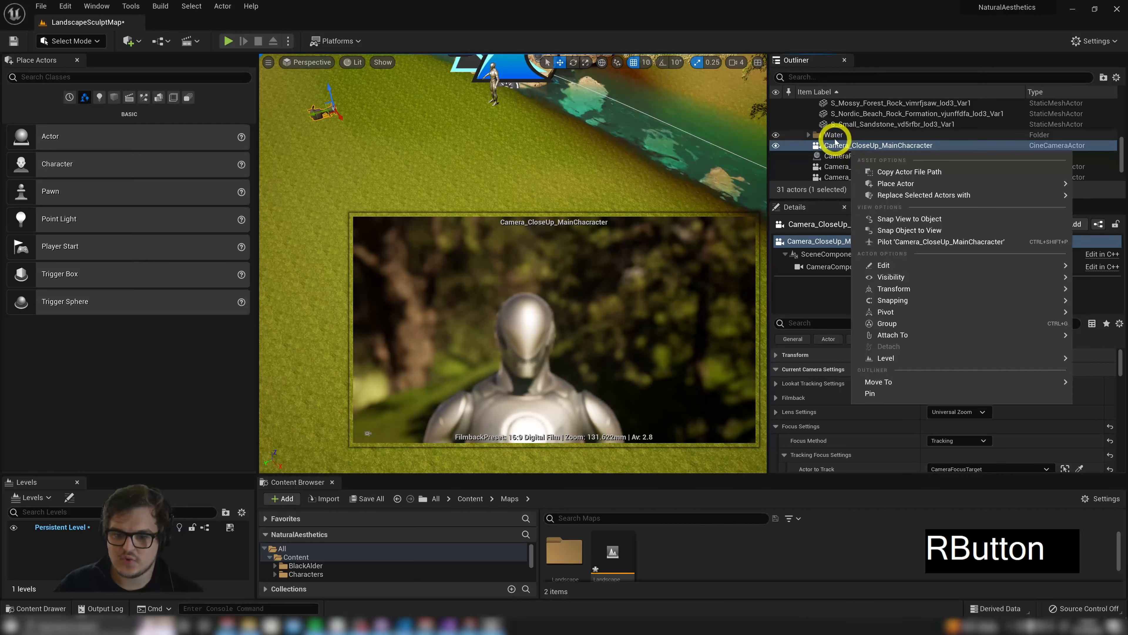
pyautogui.click(817, 147)
pyautogui.rightClick(829, 154)
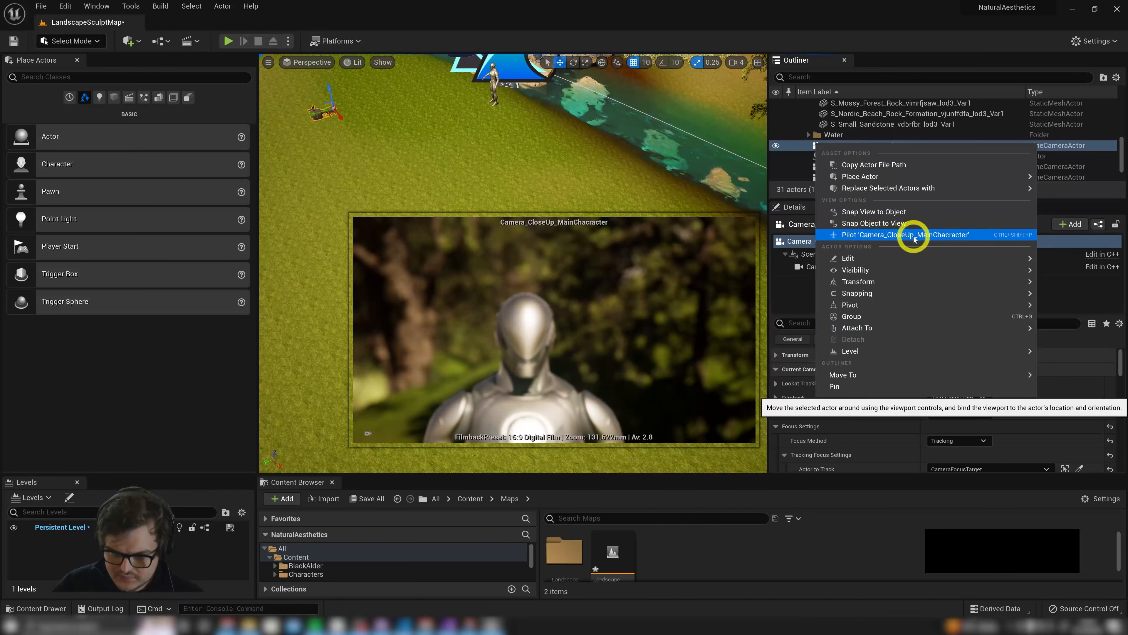
pyautogui.click(977, 235)
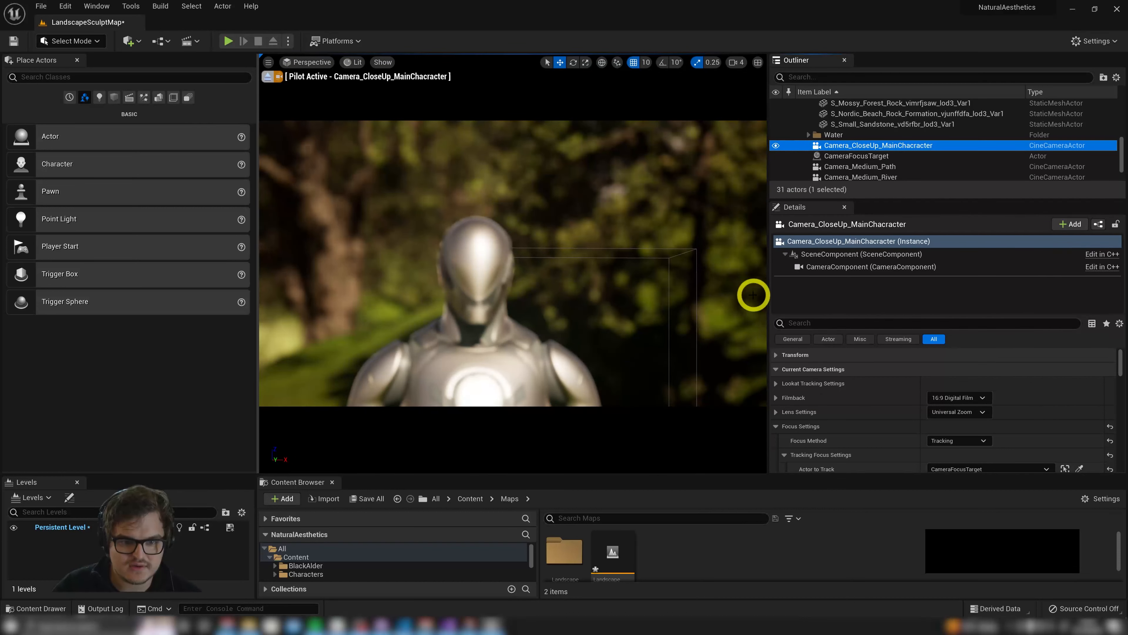
# Pick the background tree and the mannequin in the piloted view, and select PostProcessVolume to show its settings
pyautogui.click(454, 228)
pyautogui.click(324, 219)
pyautogui.click(571, 200)
pyautogui.click(460, 287)
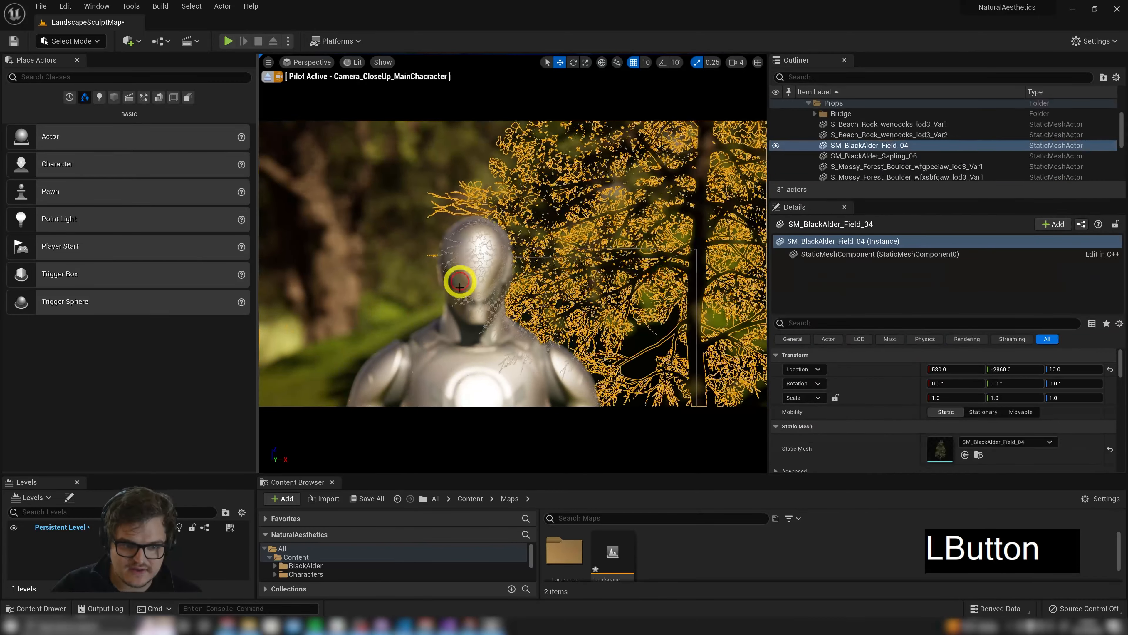
pyautogui.click(461, 312)
pyautogui.click(512, 353)
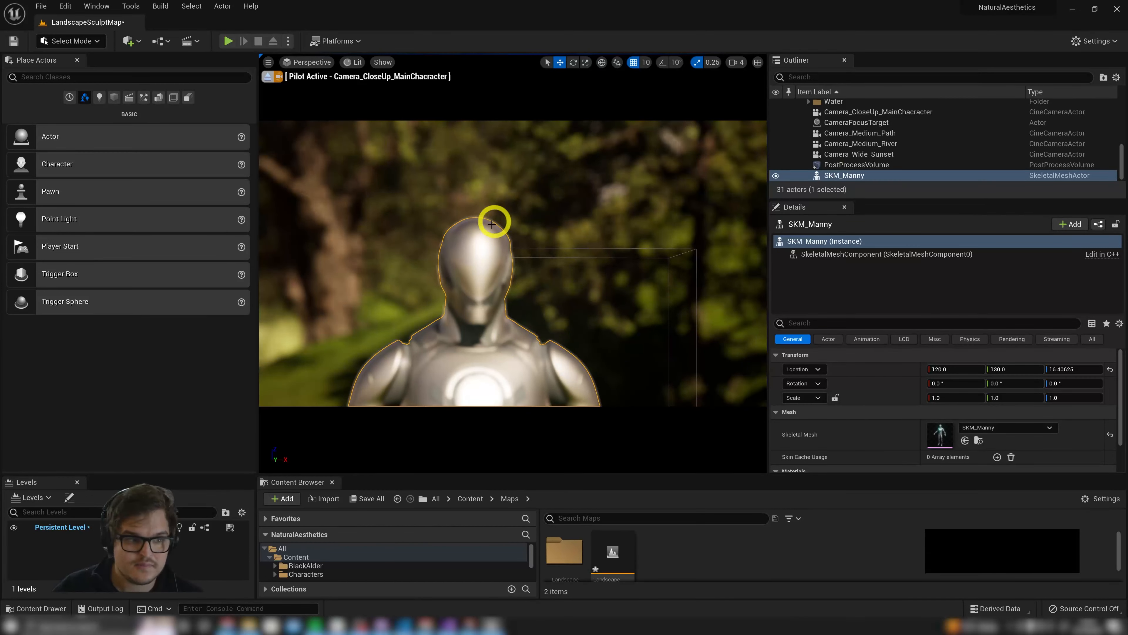
pyautogui.click(862, 112)
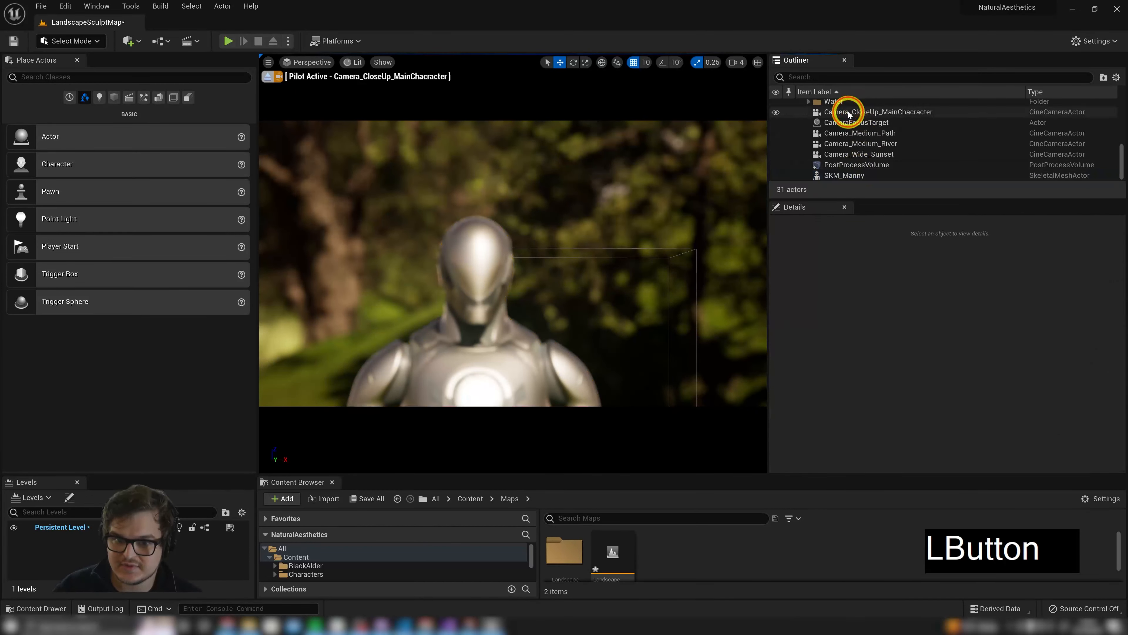
pyautogui.click(857, 165)
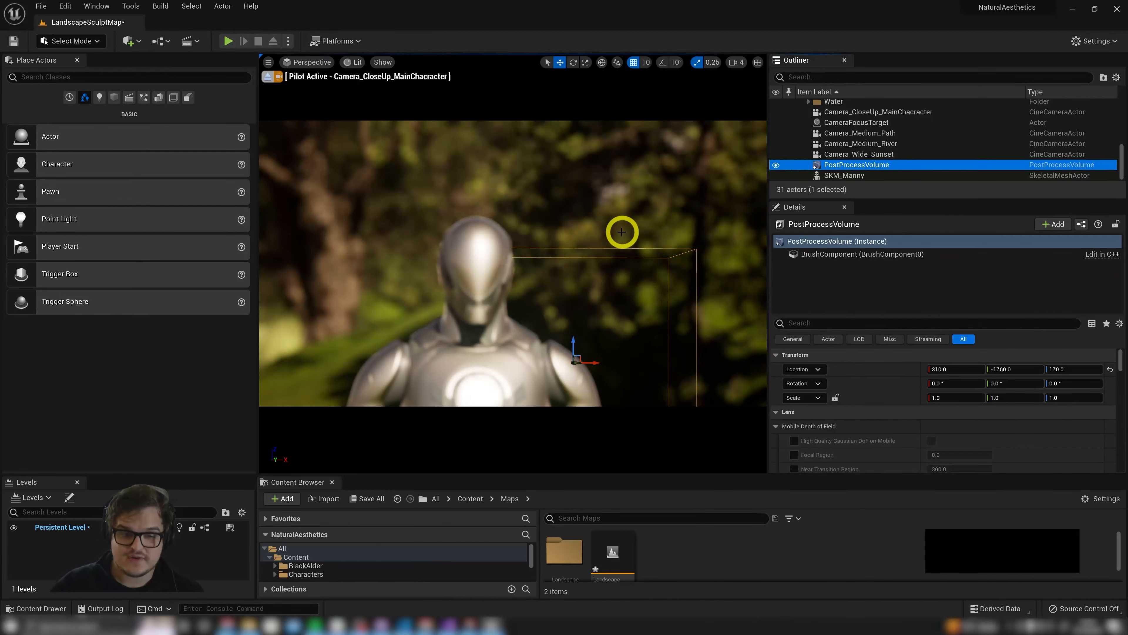
# Stop piloting the close-up camera and select Camera_CloseUp_MainChacracter to show its preview
pyautogui.moveTo(635, 209); pyautogui.dragTo(613, 225, button='right')
pyautogui.click(268, 77)
pyautogui.moveTo(634, 188); pyautogui.dragTo(634, 249, button='right')
pyautogui.click(858, 113)
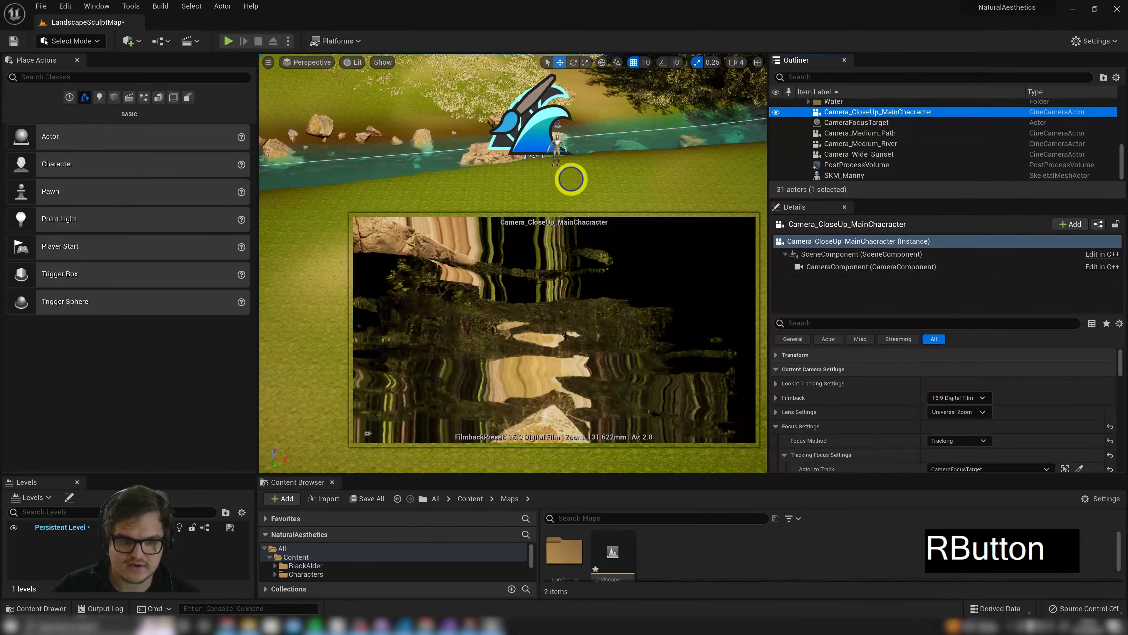
# Examine the mannequin, the riverbank and the surrounding terrain alongside the close-up camera's preview
pyautogui.moveTo(569, 179); pyautogui.dragTo(508, 94, button='right')
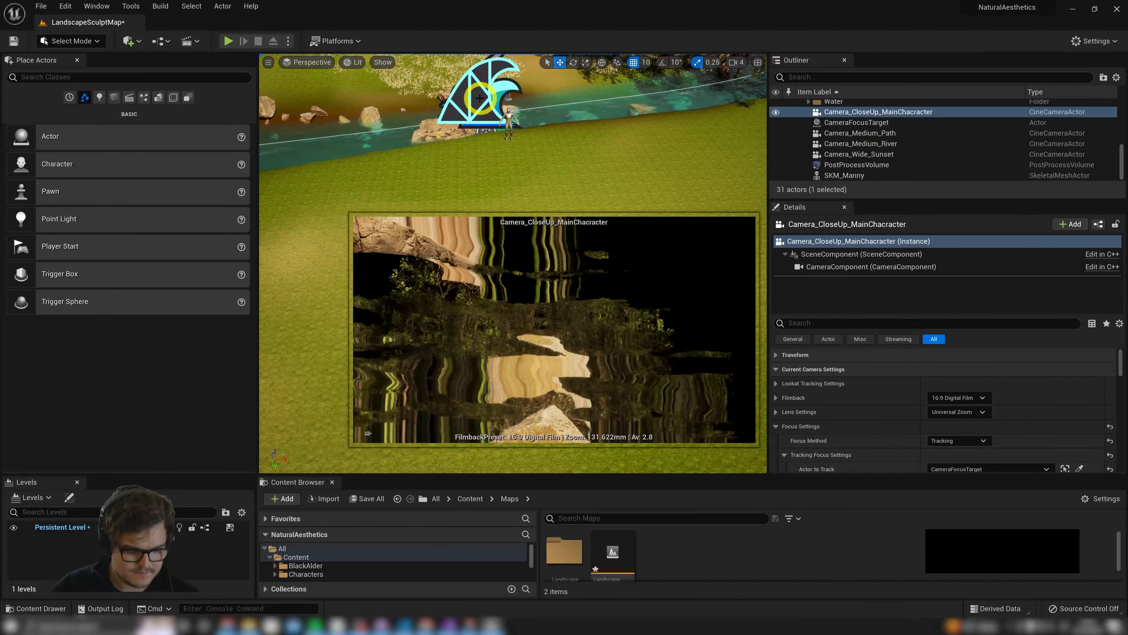
pyautogui.press('g')
pyautogui.press('g')
pyautogui.moveTo(506, 125); pyautogui.dragTo(560, 67, button='right')
pyautogui.press('a')
pyautogui.press('w')
pyautogui.press('q')
pyautogui.press('w')
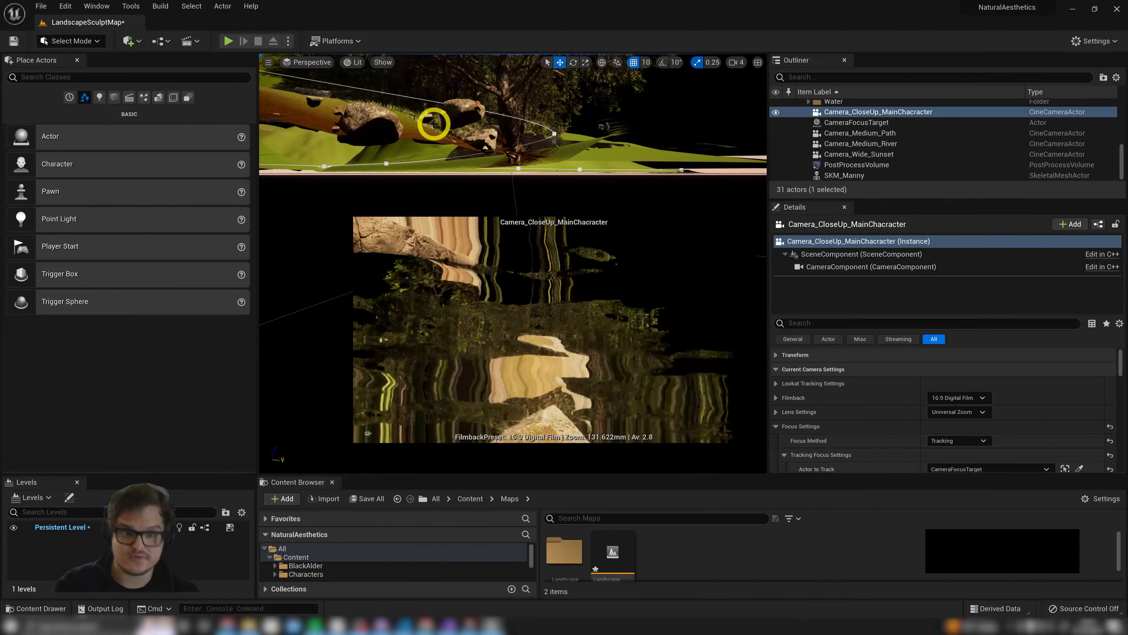
# Pilot Camera_CloseUp_MainChacracter and reframe the shot on the mannequin's head and torso from the front
pyautogui.rightClick(848, 113)
pyautogui.click(918, 207)
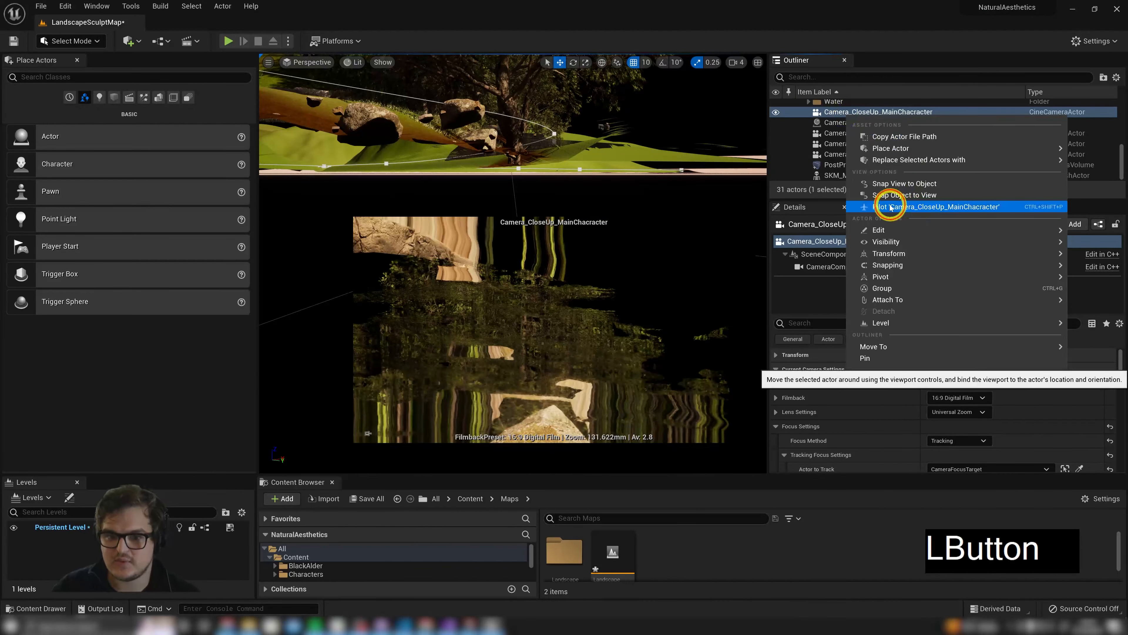
pyautogui.press('e')
pyautogui.moveTo(575, 224)
pyautogui.mouseDown(button='right')
pyautogui.moveTo(567, 212)
pyautogui.moveTo(579, 255)
pyautogui.moveTo(566, 278)
pyautogui.moveTo(602, 277)
pyautogui.moveTo(575, 222)
pyautogui.moveTo(557, 214)
pyautogui.mouseUp(button='right')
pyautogui.press('s')
pyautogui.press('w')
pyautogui.press('a')
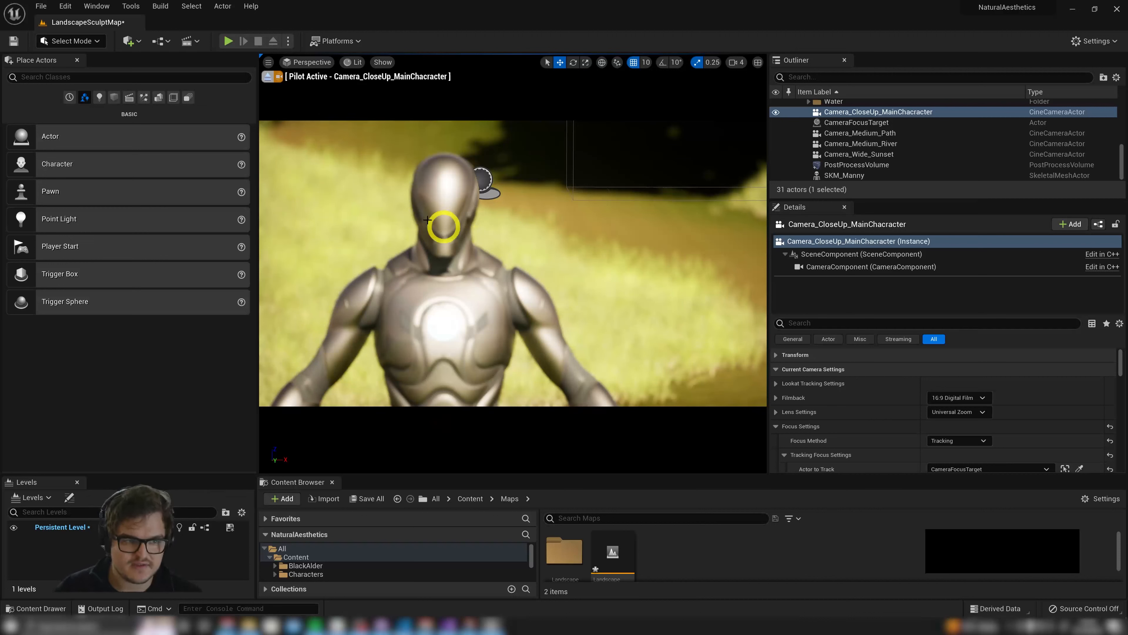
# Try the IMAX 70mm filmback preset on the close-up camera
pyautogui.moveTo(768, 167); pyautogui.dragTo(735, 169)
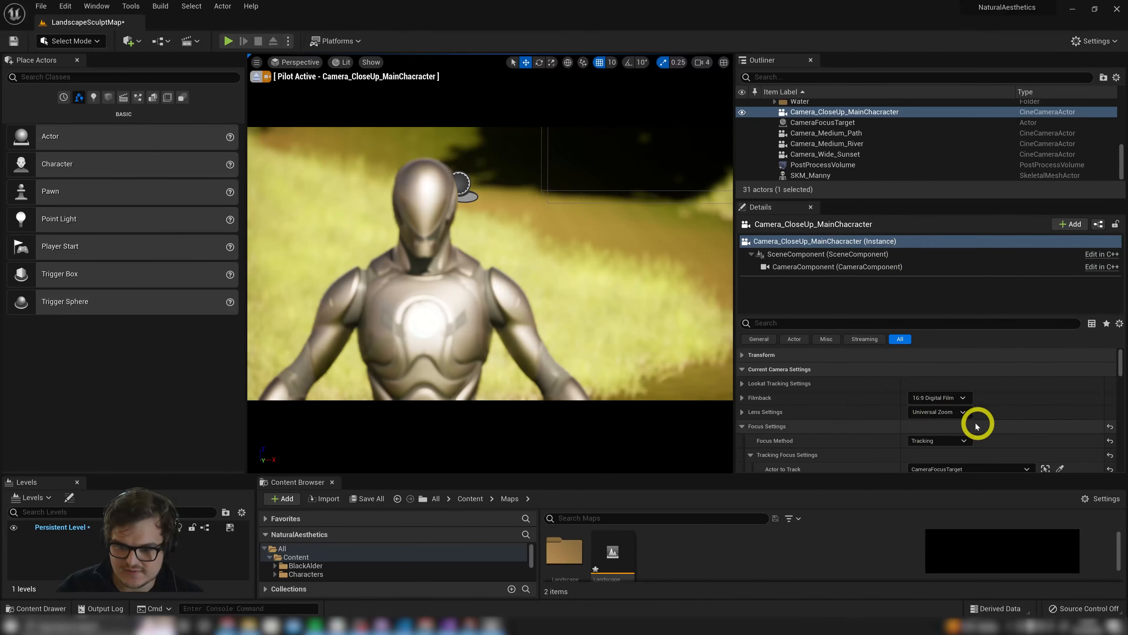
pyautogui.click(945, 397)
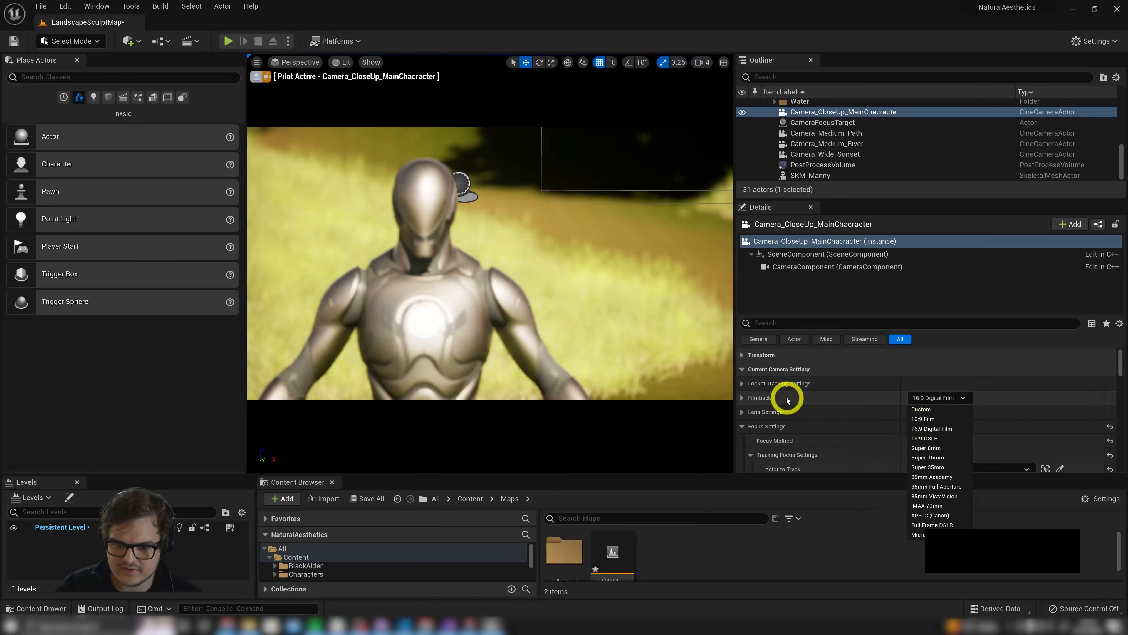
pyautogui.click(781, 399)
pyautogui.click(932, 394)
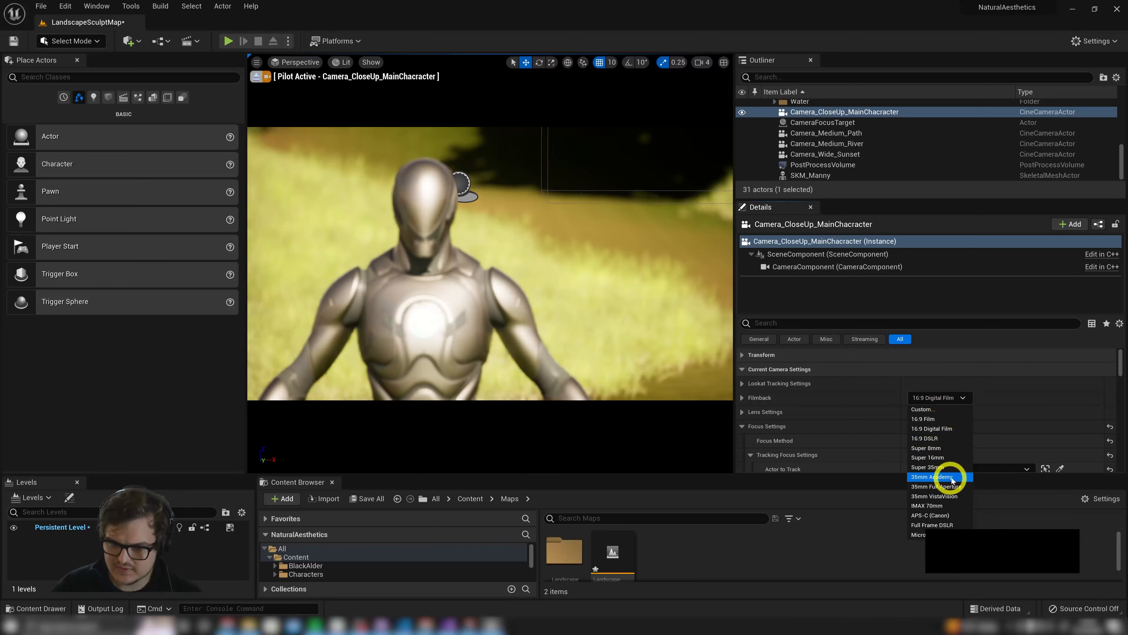
pyautogui.click(946, 506)
# Resize the viewport and side panels, and set the close-up camera's filmback to 16:9 Film
pyautogui.moveTo(734, 177); pyautogui.dragTo(1017, 182)
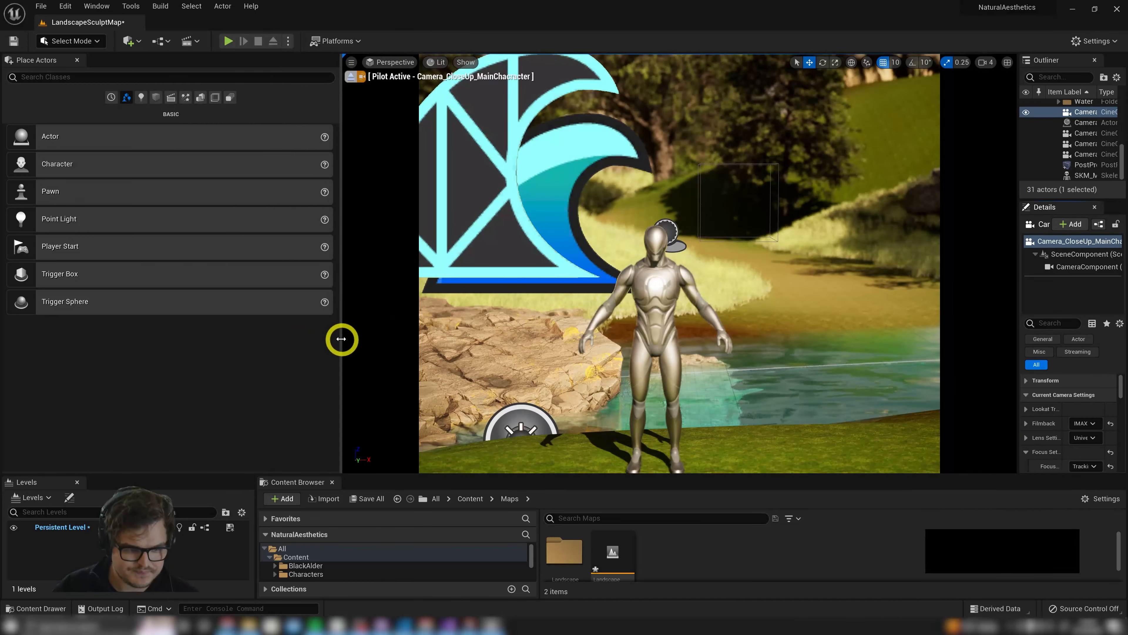
pyautogui.moveTo(343, 335); pyautogui.dragTo(143, 320)
pyautogui.moveTo(1018, 297); pyautogui.dragTo(774, 294)
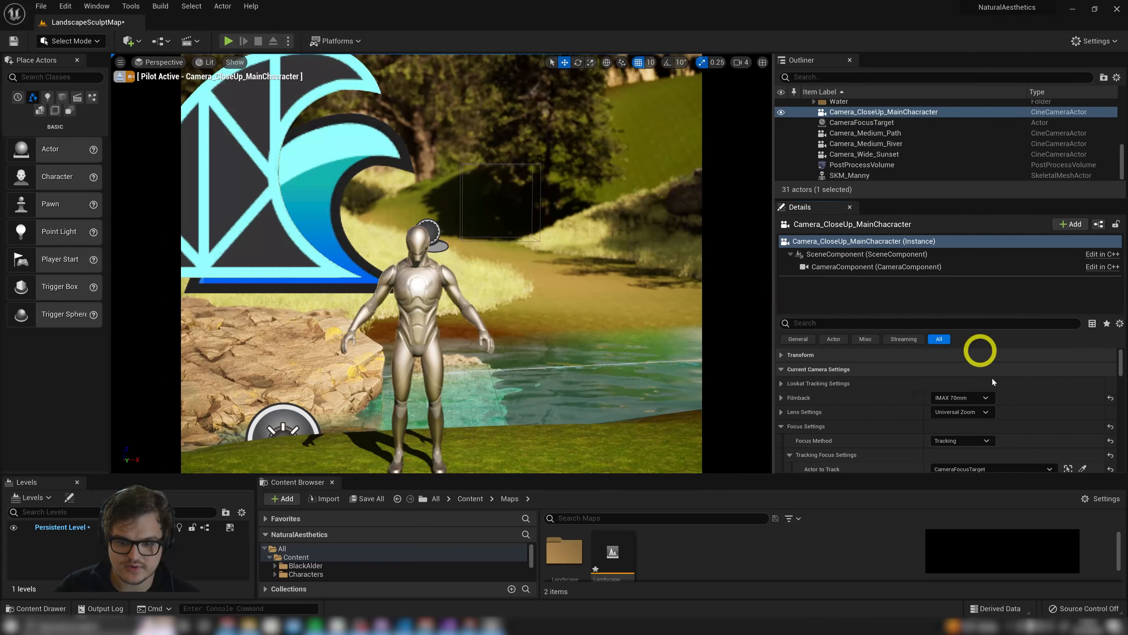
pyautogui.click(965, 397)
pyautogui.click(960, 419)
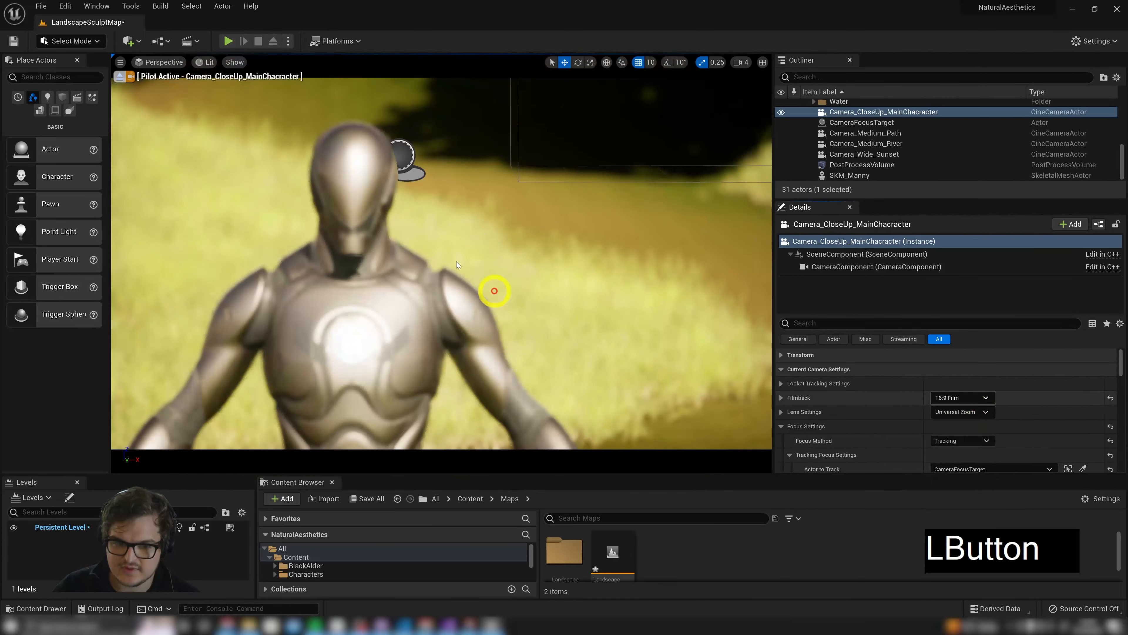
pyautogui.moveTo(769, 212); pyautogui.dragTo(686, 225)
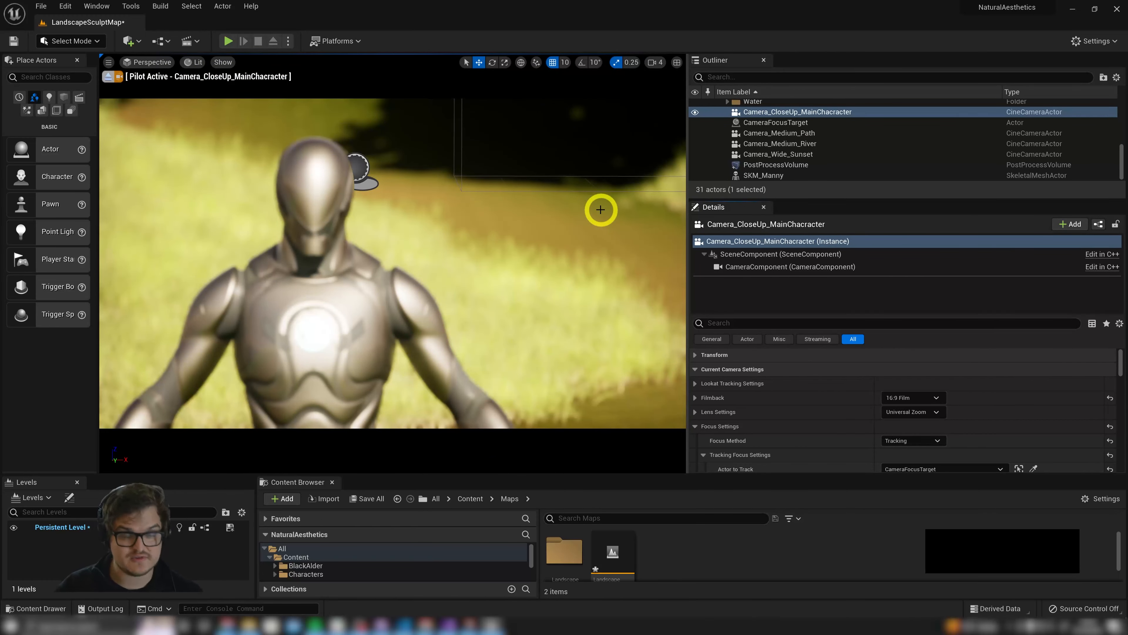
# Move CameraFocusTarget forward beside the mannequin's head, to about Y 156 and Z 186
pyautogui.click(426, 175)
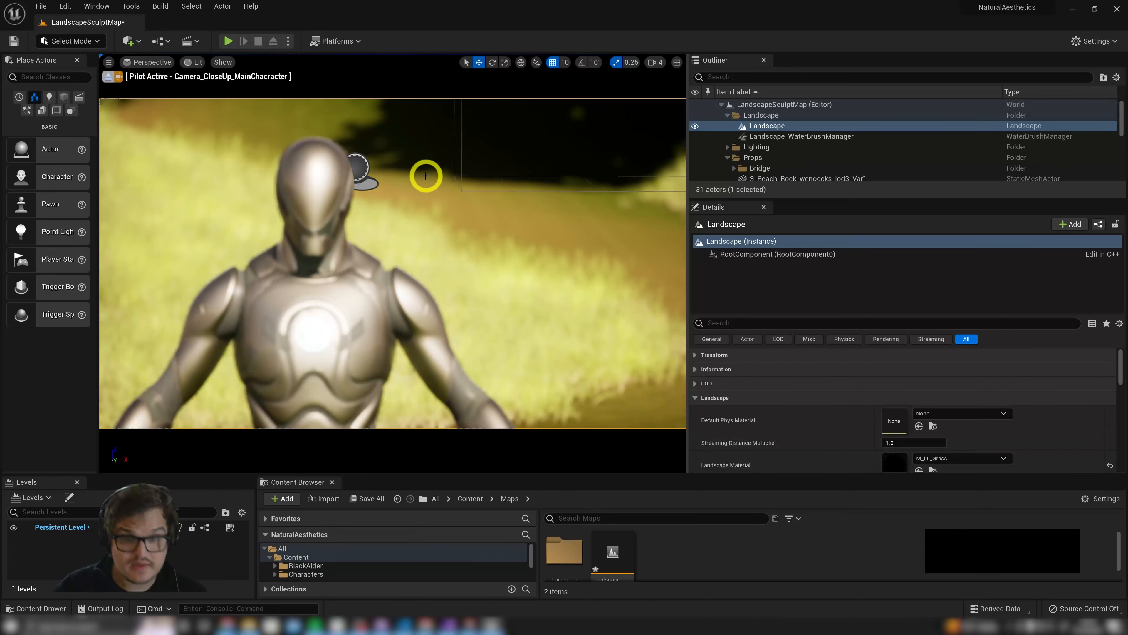
pyautogui.click(361, 167)
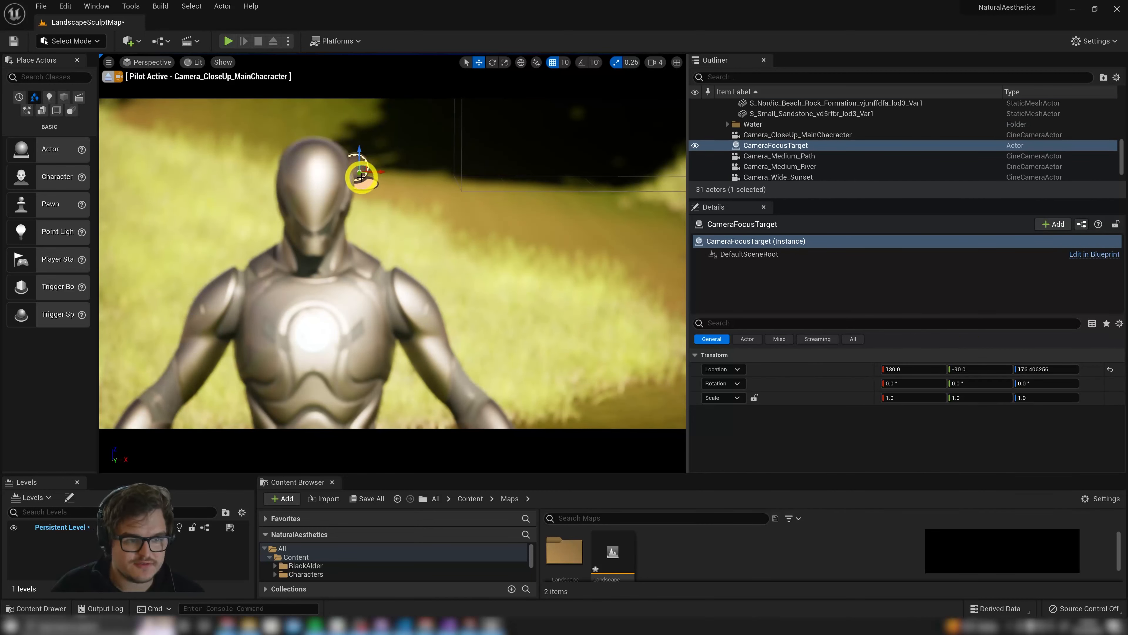
pyautogui.click(782, 146)
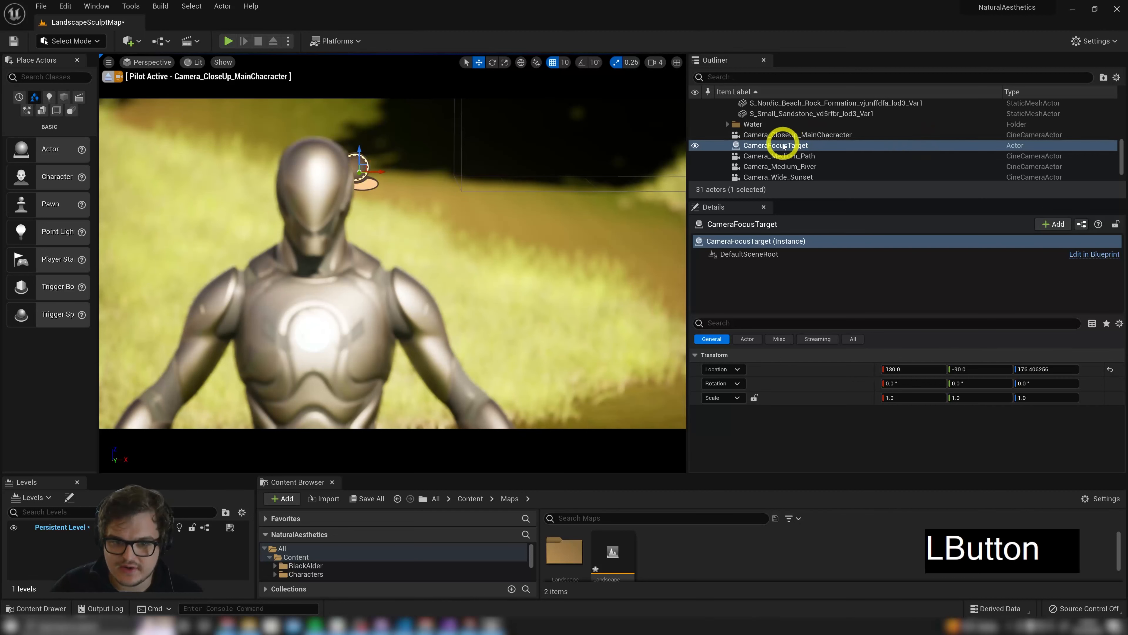
pyautogui.moveTo(369, 172); pyautogui.dragTo(383, 289)
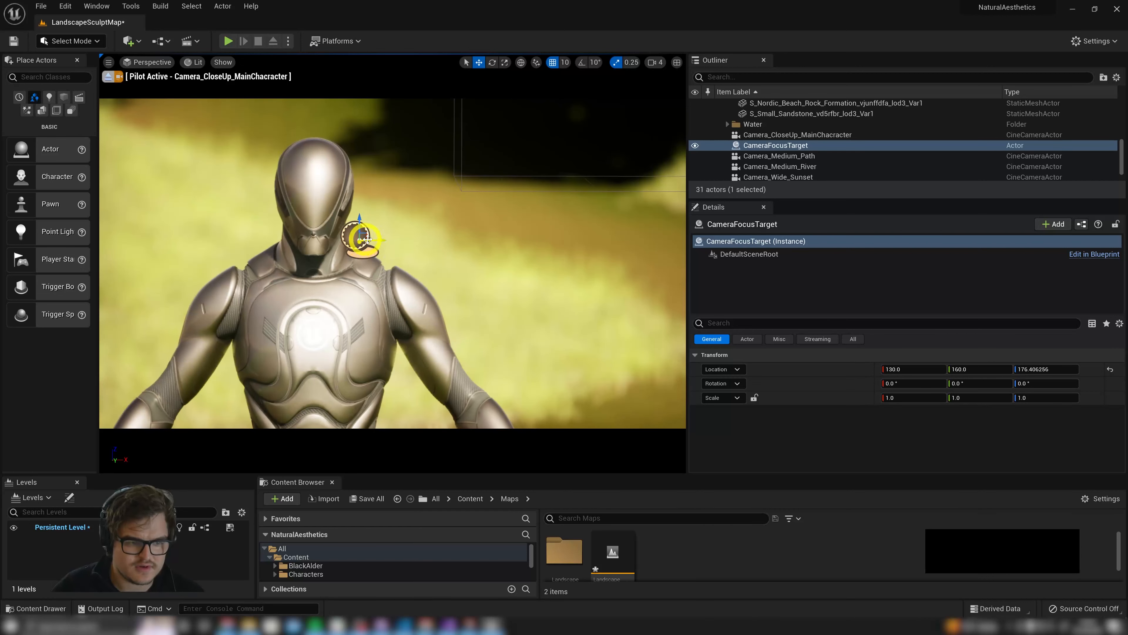
pyautogui.moveTo(368, 239); pyautogui.dragTo(356, 189)
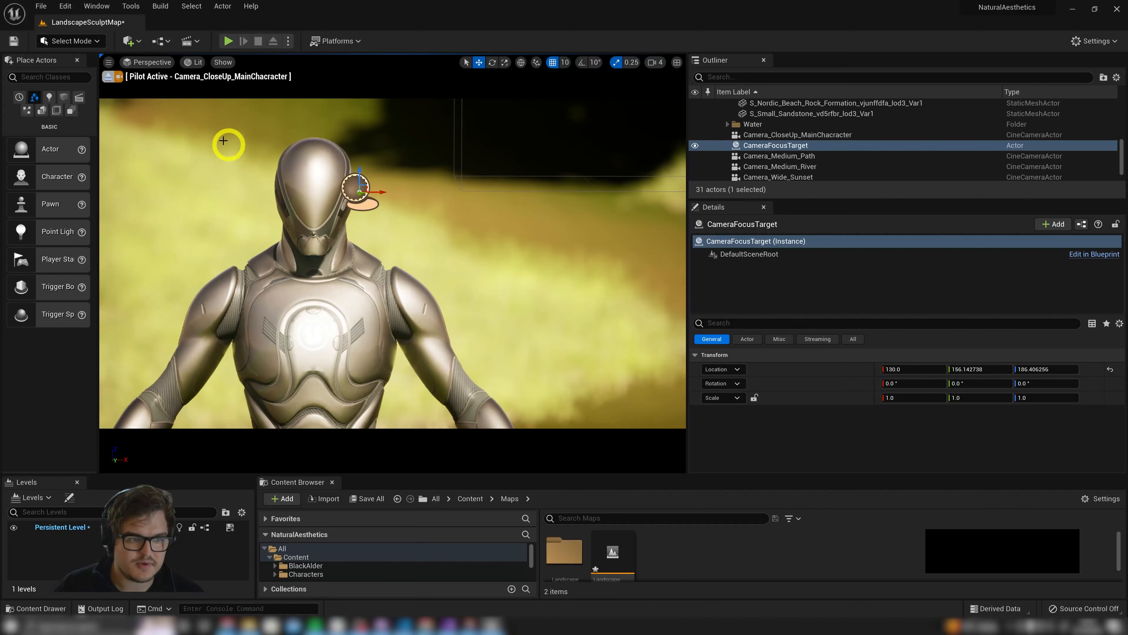
# Adjust the close-up framing and move CameraFocusTarget sideways away from the mannequin's head, to X 140
pyautogui.moveTo(441, 216); pyautogui.dragTo(653, 194, button='right')
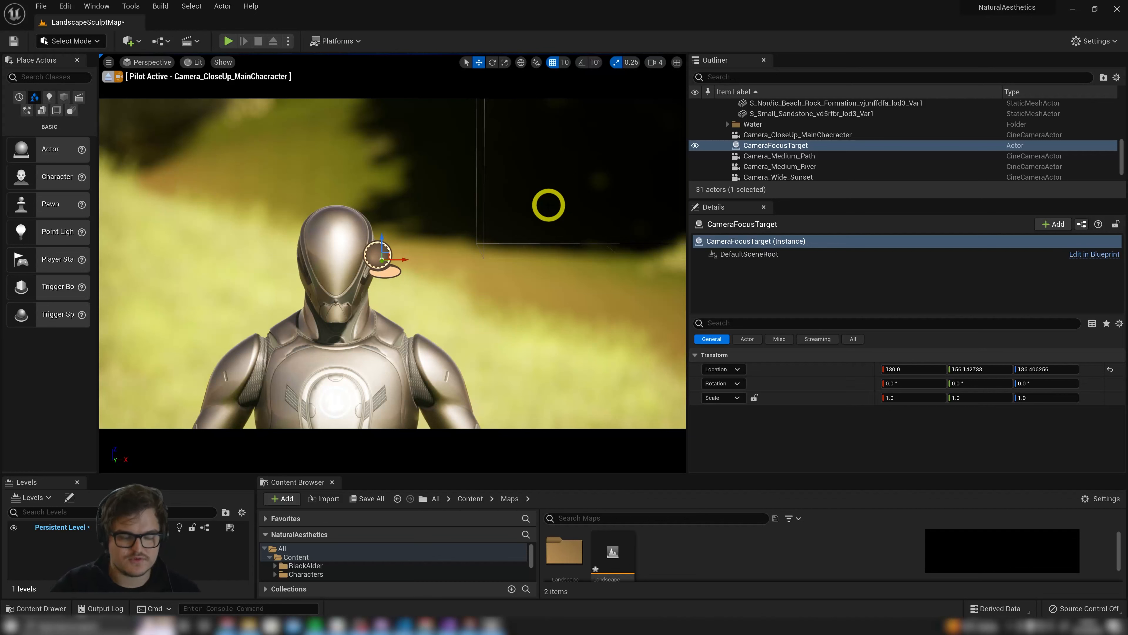
pyautogui.moveTo(478, 257); pyautogui.dragTo(480, 260, button='right')
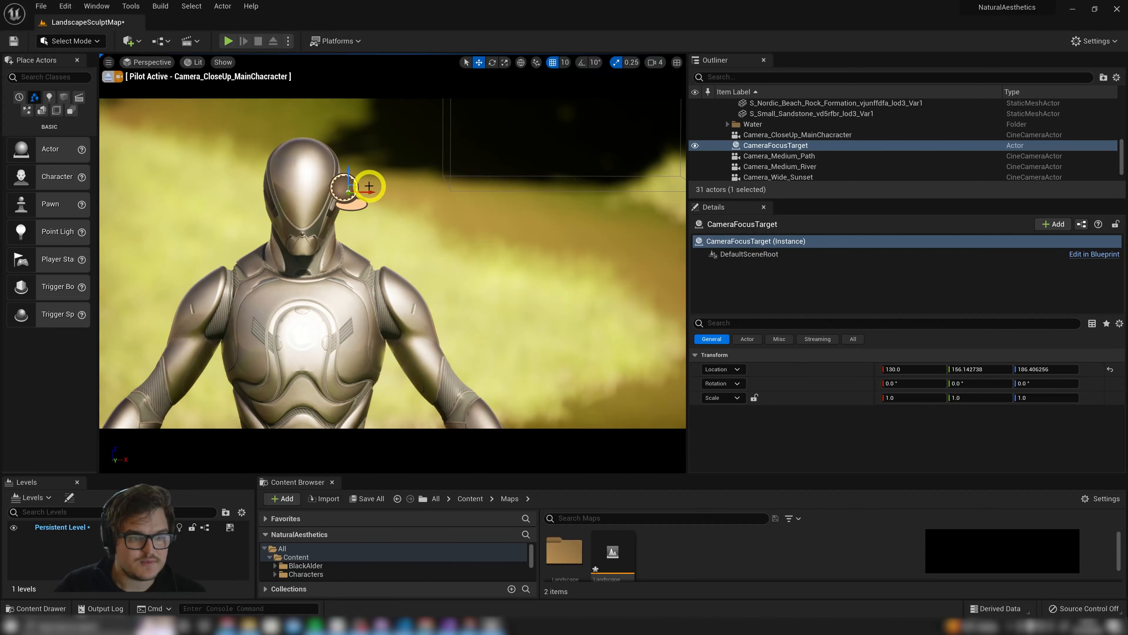
pyautogui.moveTo(369, 186); pyautogui.dragTo(410, 191)
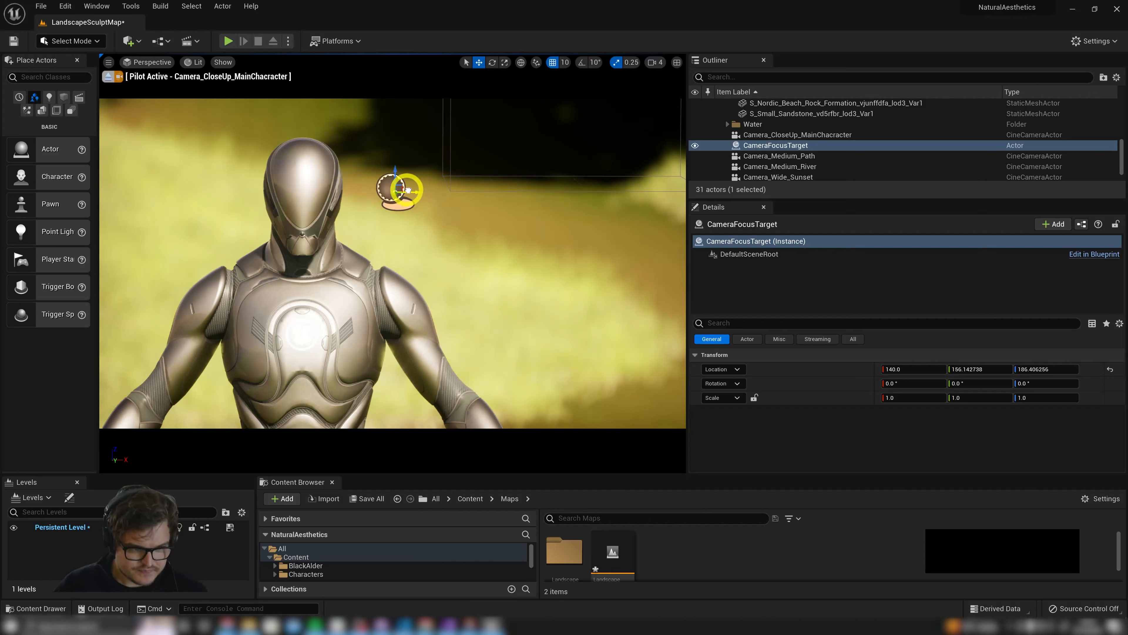
# Set Camera_CloseUp_MainChacracter's focus method to Manual and sample the focus distance from the scene, about 699 cm
pyautogui.click(800, 135)
pyautogui.click(696, 426)
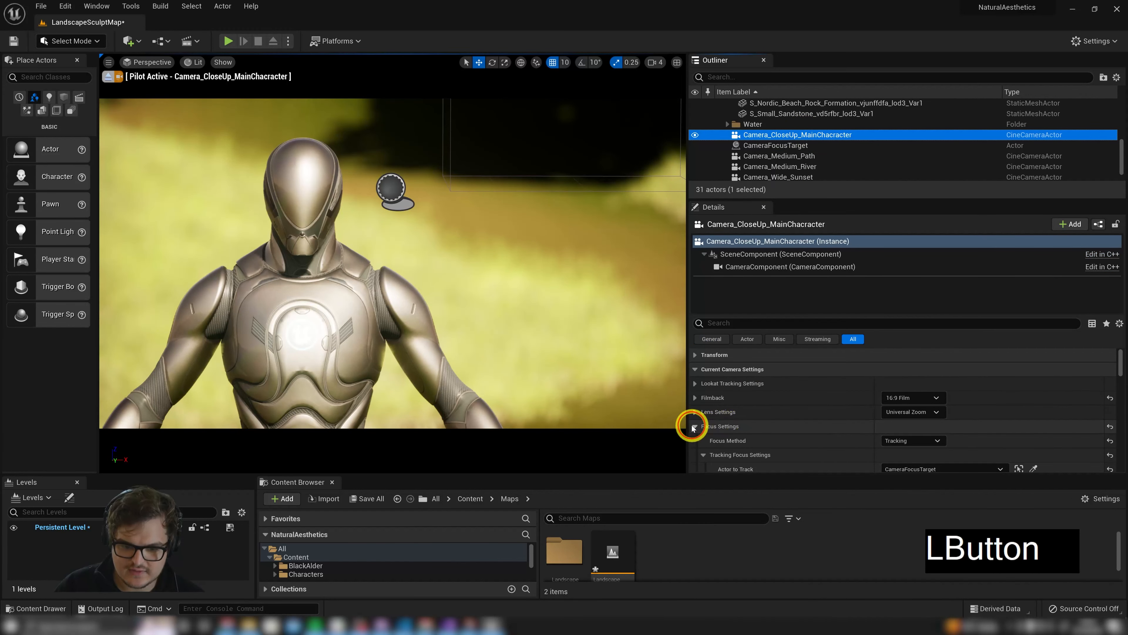
pyautogui.scroll(-3, 696, 423)
pyautogui.click(695, 358)
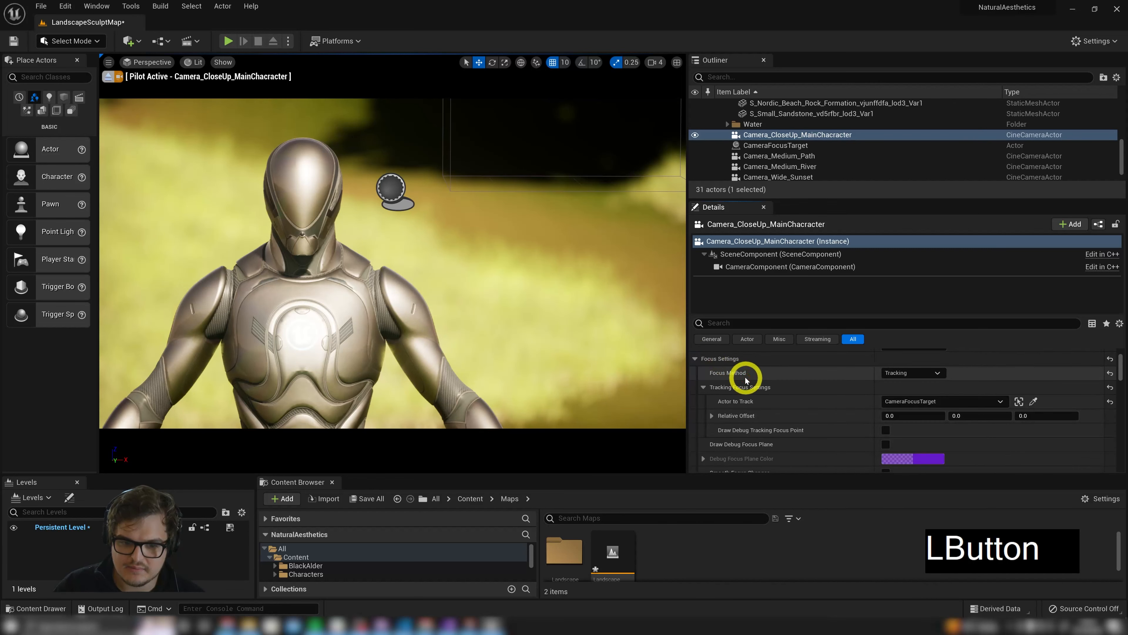
pyautogui.click(933, 373)
pyautogui.click(909, 393)
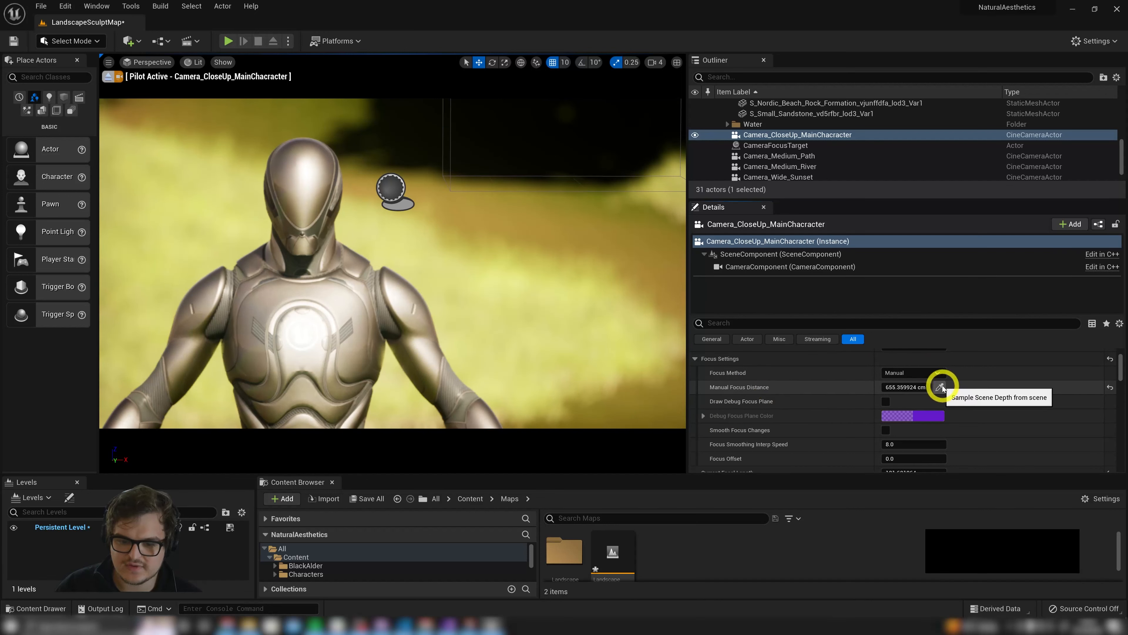
pyautogui.click(939, 387)
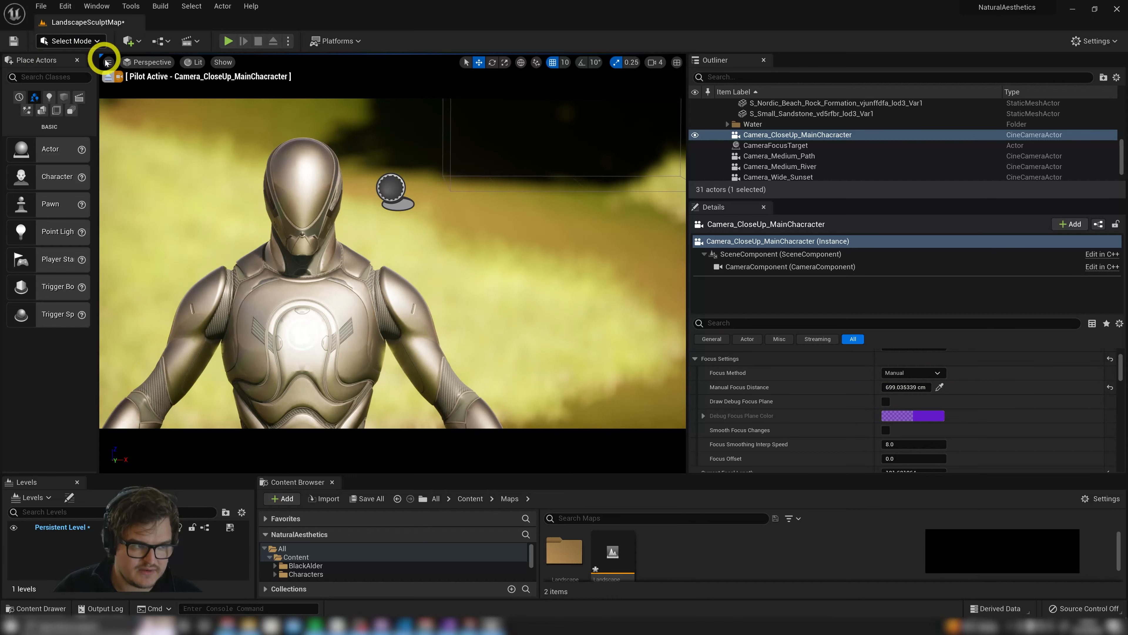
# Stop piloting the close-up camera and pilot Camera_Medium_River instead
pyautogui.click(108, 76)
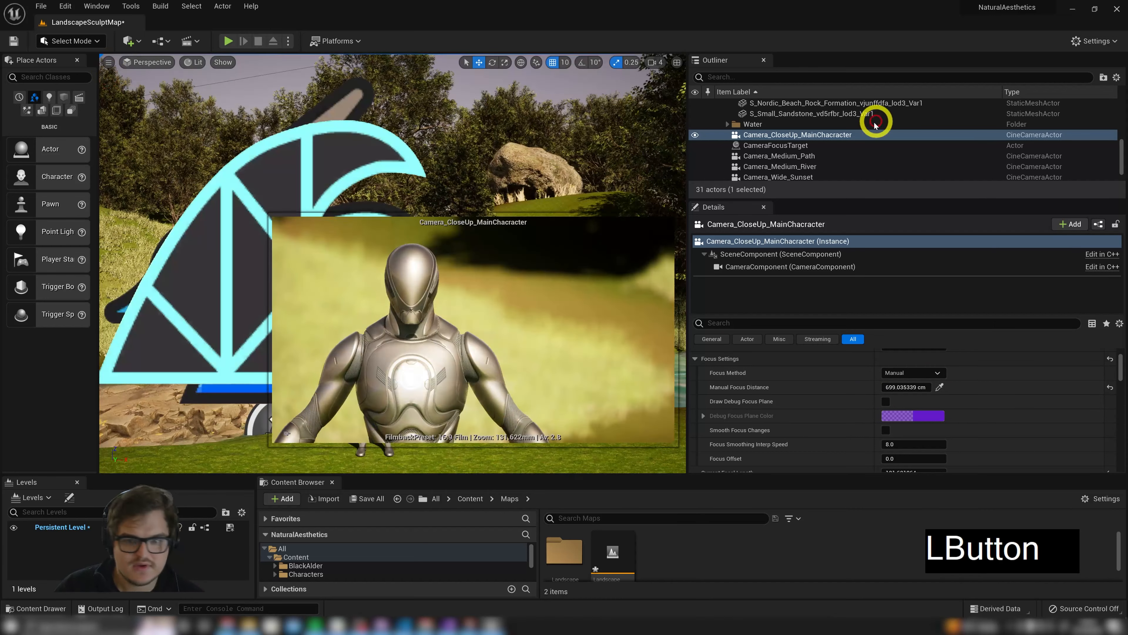
pyautogui.click(785, 155)
pyautogui.click(780, 166)
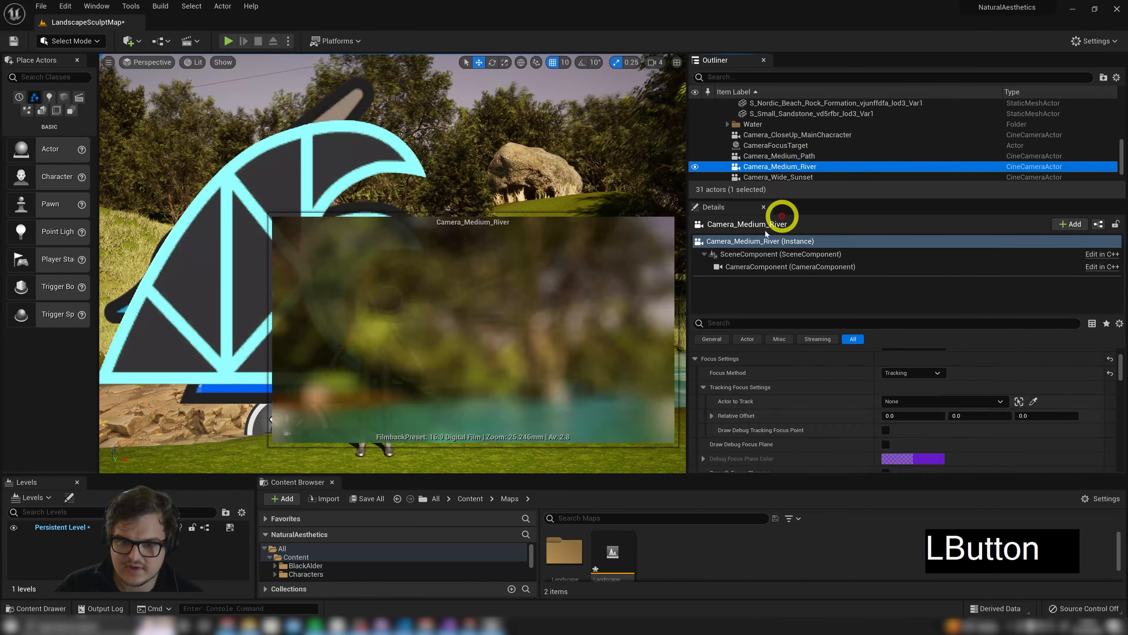
pyautogui.rightClick(770, 165)
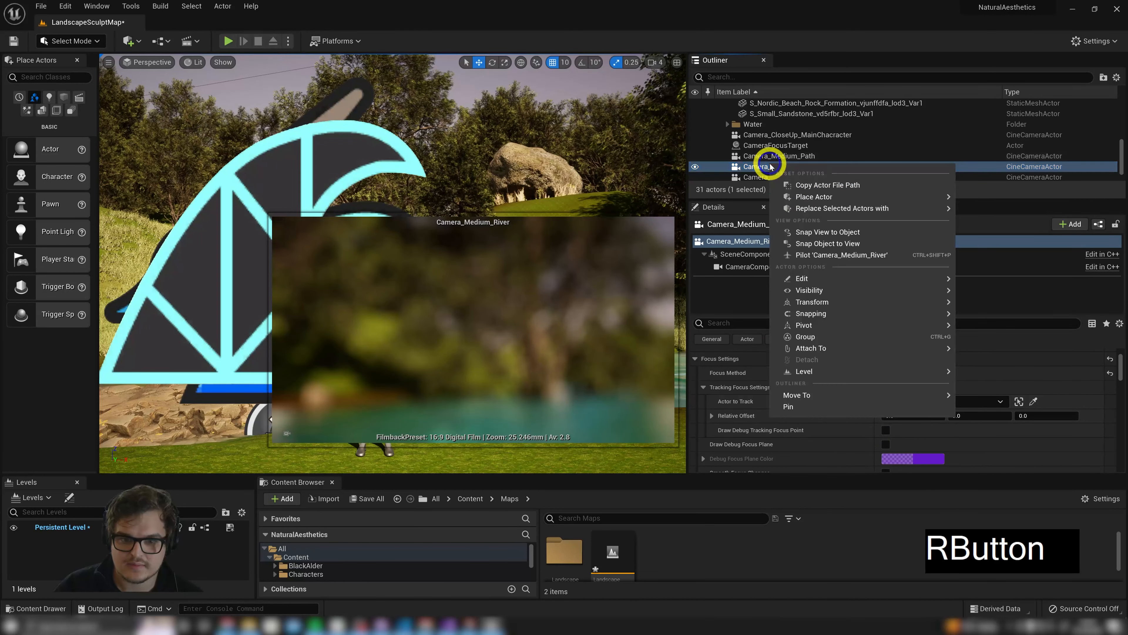
pyautogui.click(830, 255)
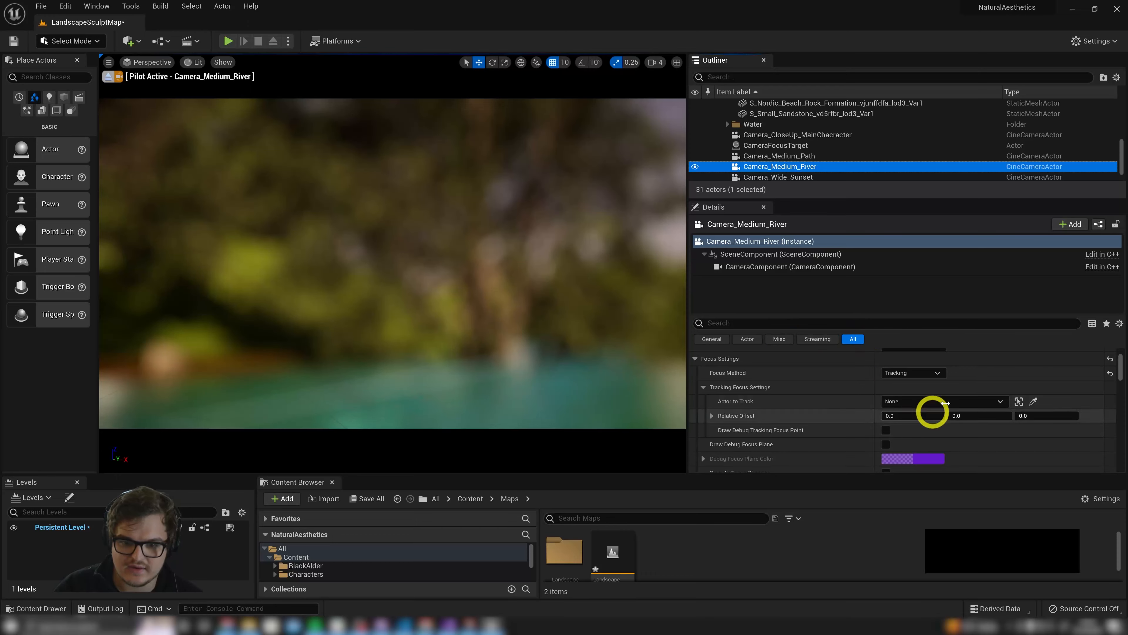
# Set Camera_Medium_River's focus method to Manual and sample the focus distance from the scene, about 901 cm
pyautogui.click(930, 373)
pyautogui.click(913, 393)
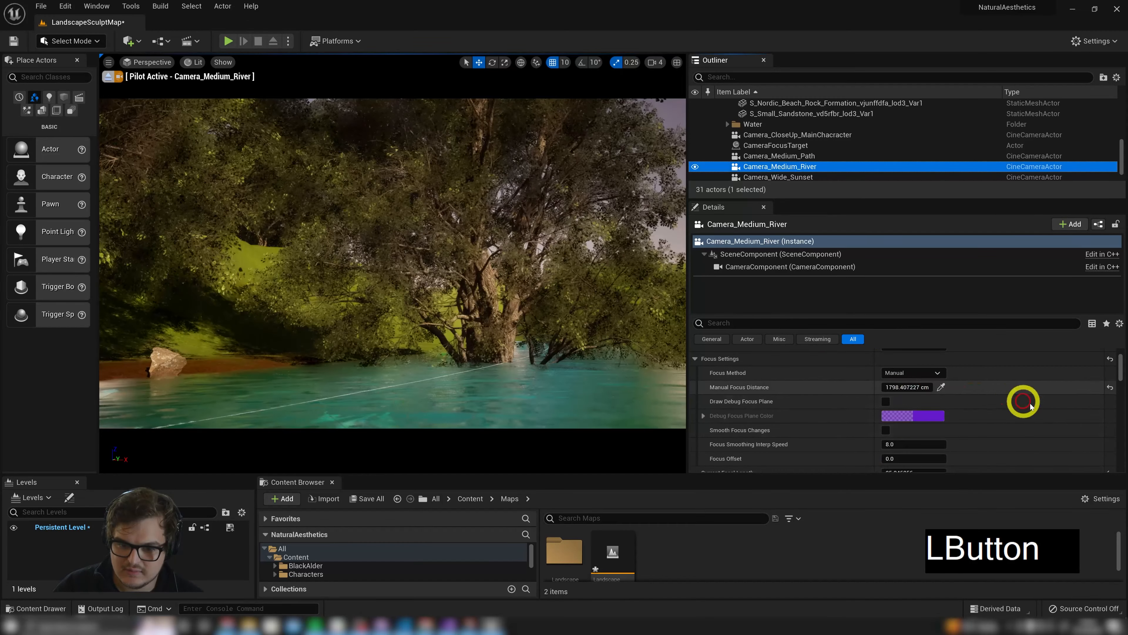
pyautogui.click(941, 386)
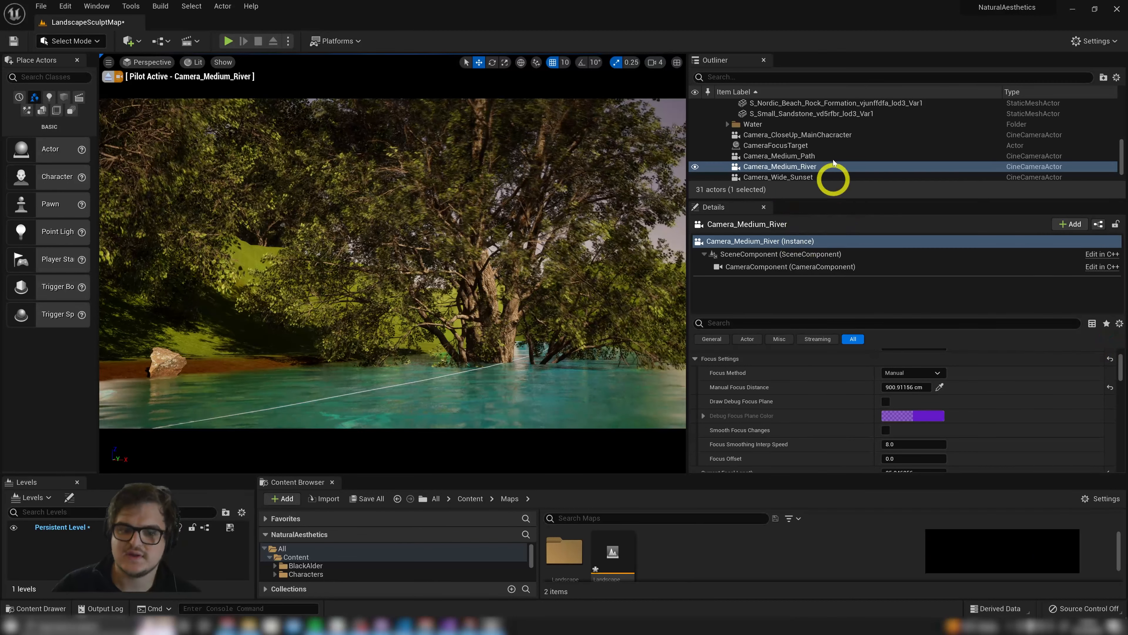
# Pilot Camera_Medium_Path and sample its manual focus distance from the large boulder beside the path
pyautogui.click(805, 156)
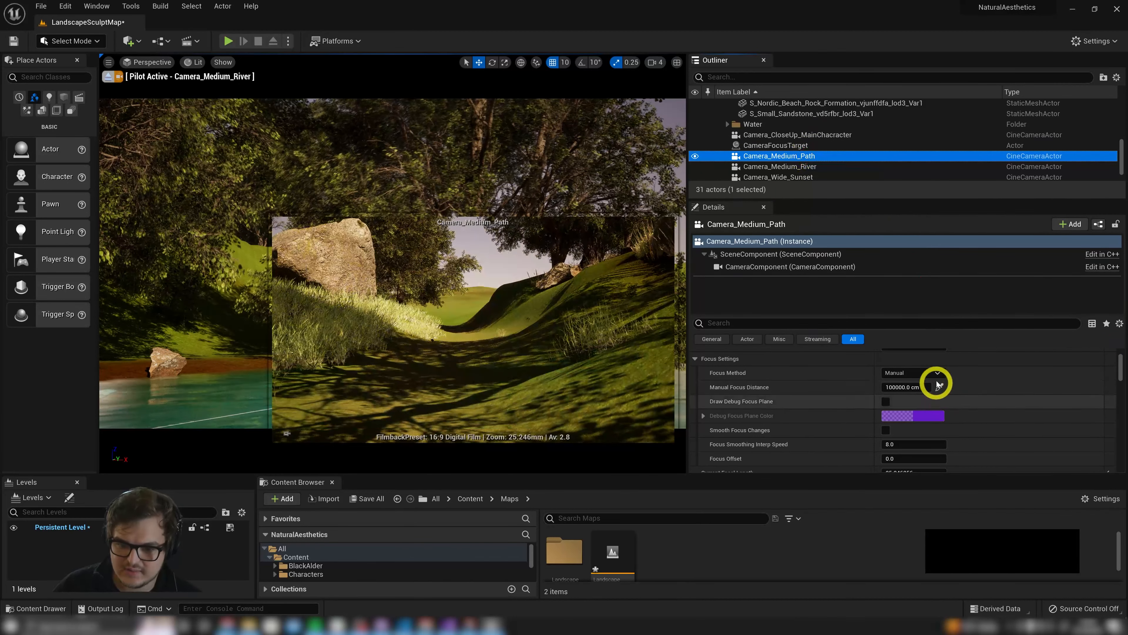
pyautogui.rightClick(794, 160)
pyautogui.click(856, 244)
pyautogui.moveTo(508, 225); pyautogui.dragTo(503, 222, button='right')
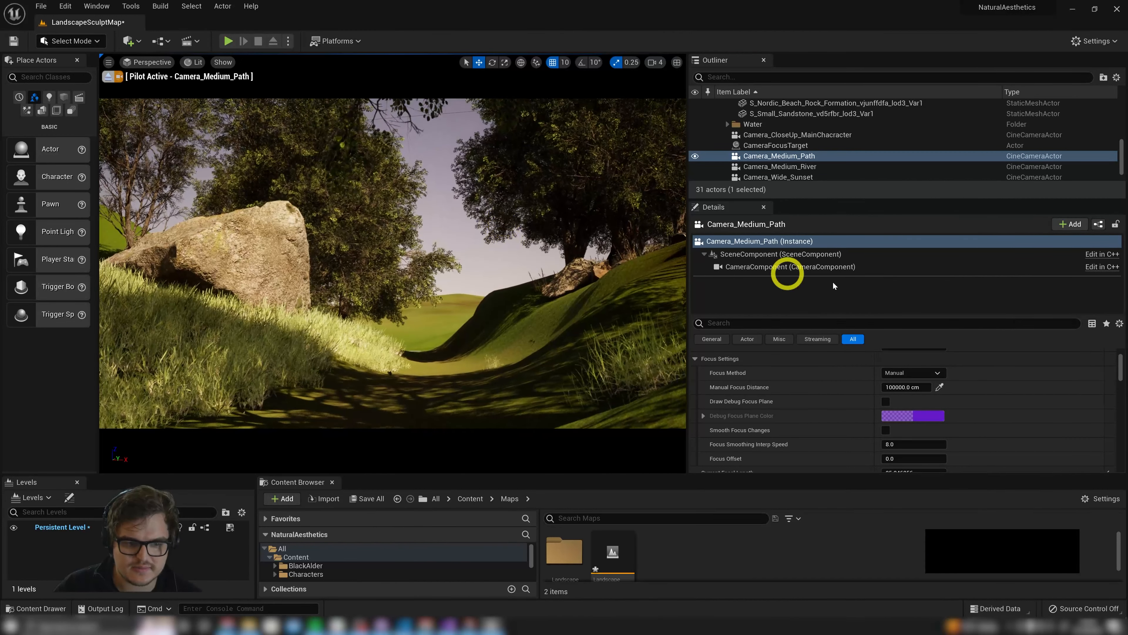
pyautogui.click(939, 387)
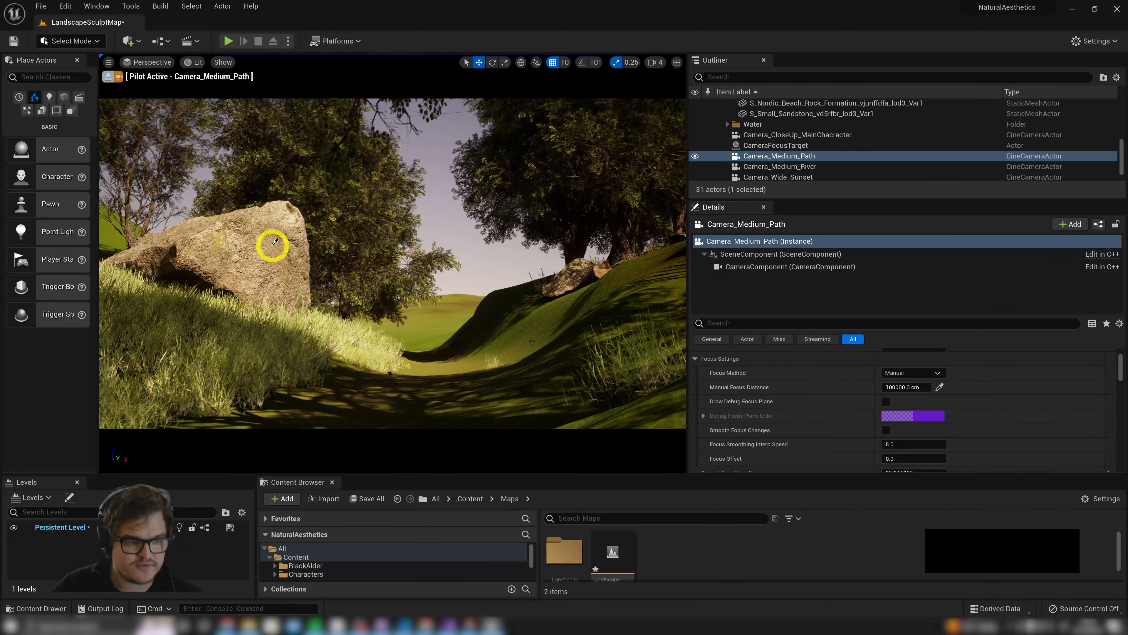
# Select Camera_Wide_Sunset and pilot it in place of Camera_Medium_Path
pyautogui.click(796, 177)
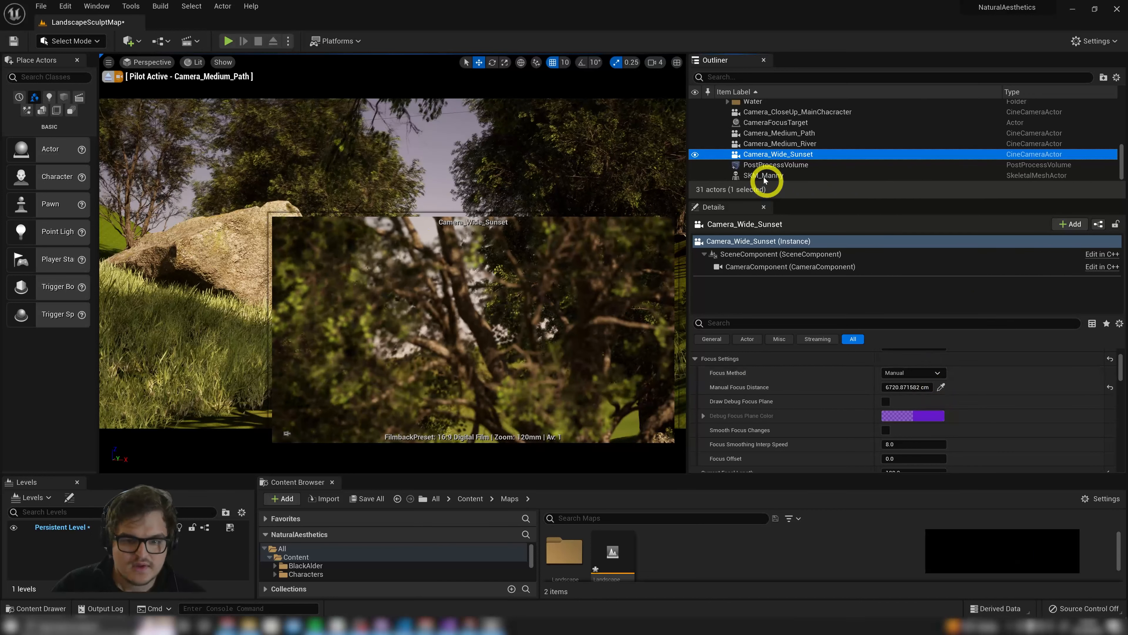
pyautogui.rightClick(768, 154)
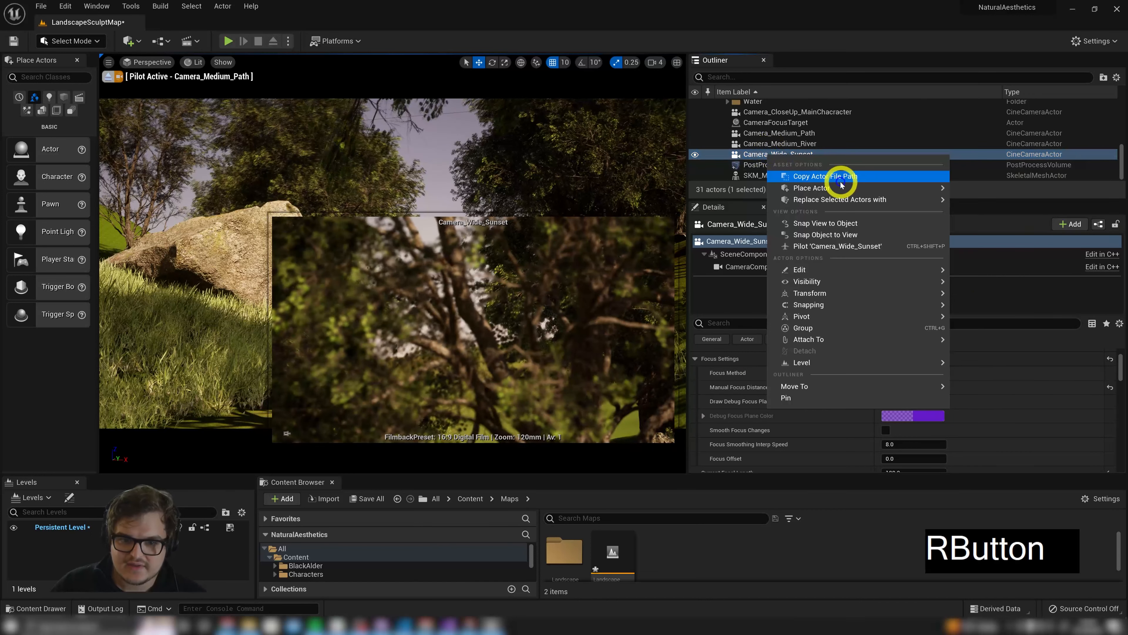
pyautogui.click(832, 246)
pyautogui.moveTo(501, 261)
pyautogui.mouseDown(button='right')
pyautogui.moveTo(491, 274)
pyautogui.moveTo(493, 262)
pyautogui.mouseUp(button='right')
pyautogui.press('d')
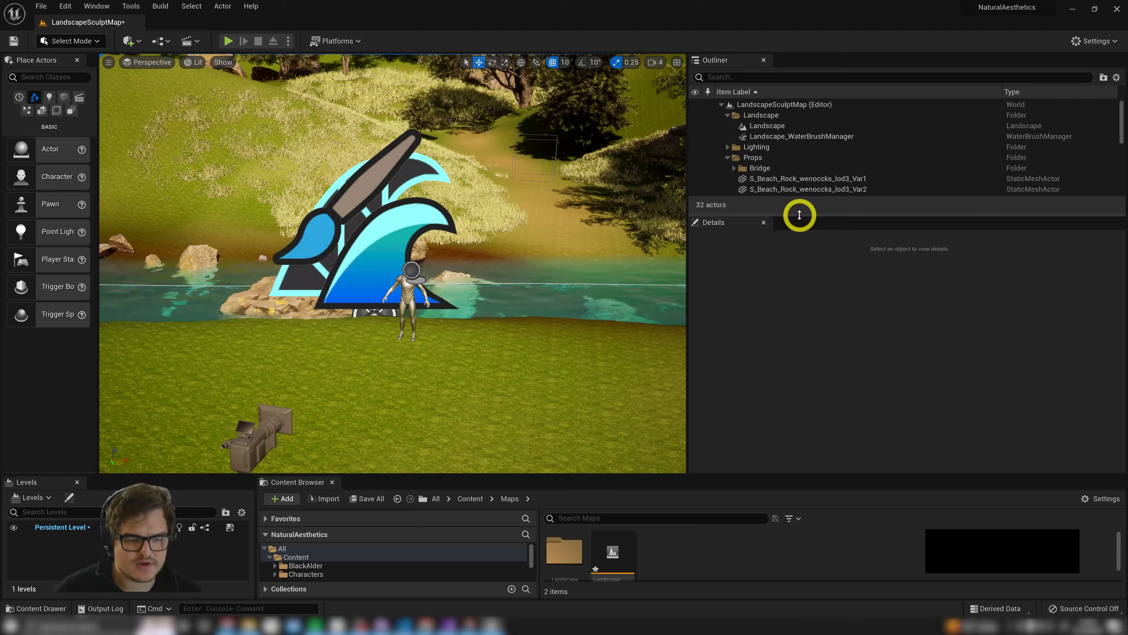
# Enlarge the actor list and collapse the Props and Landscape folders so all cameras are listed together
pyautogui.moveTo(799, 215); pyautogui.dragTo(791, 339)
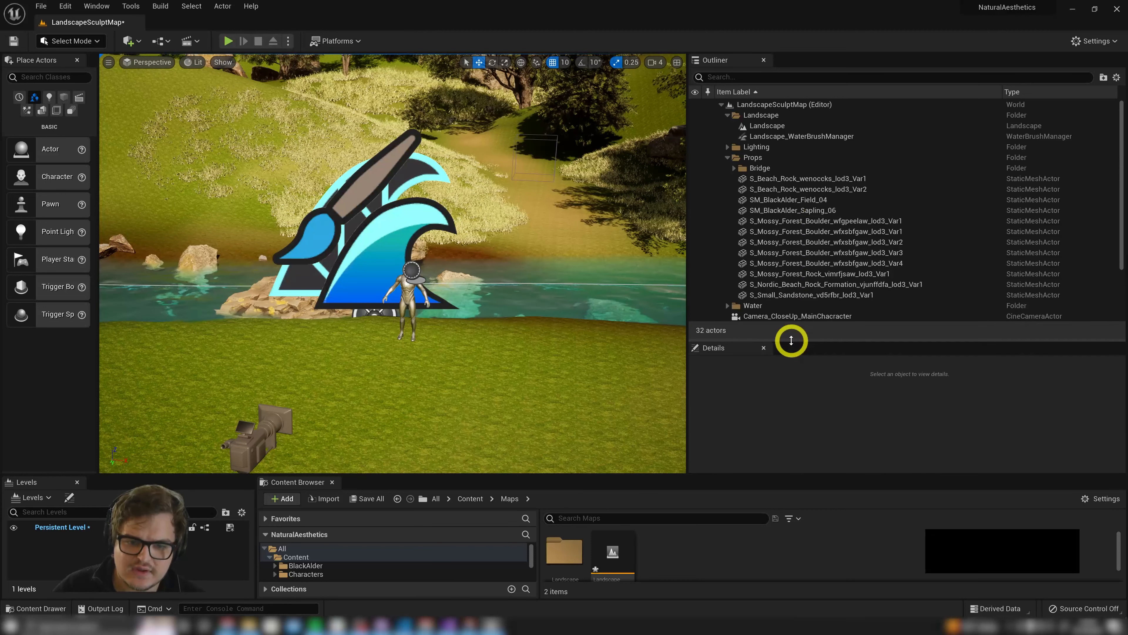
pyautogui.click(728, 158)
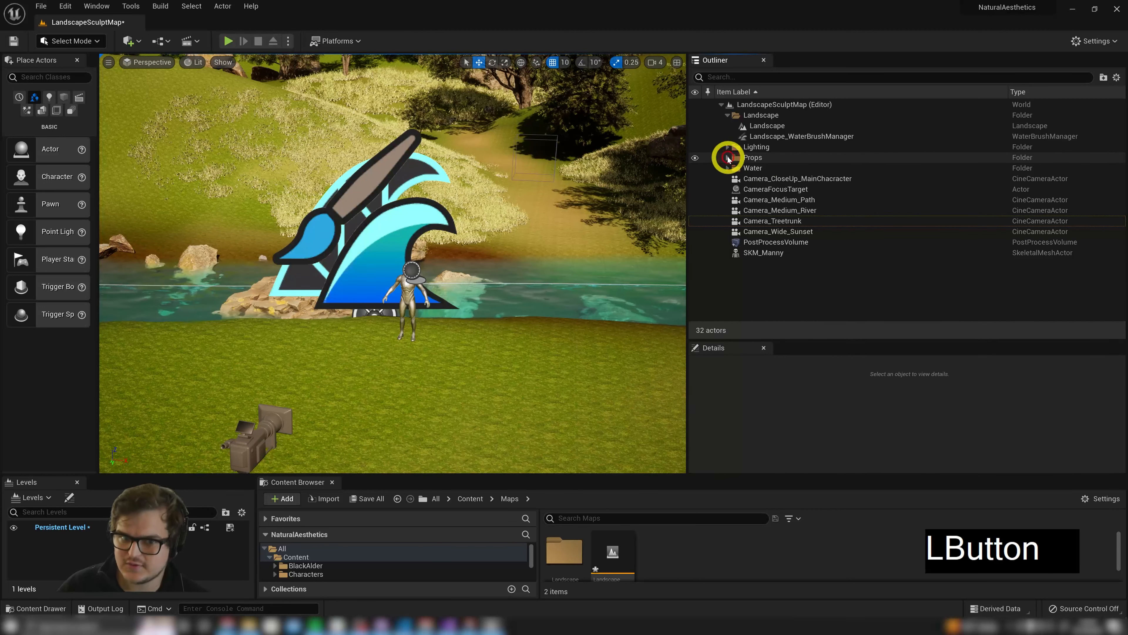
pyautogui.click(727, 115)
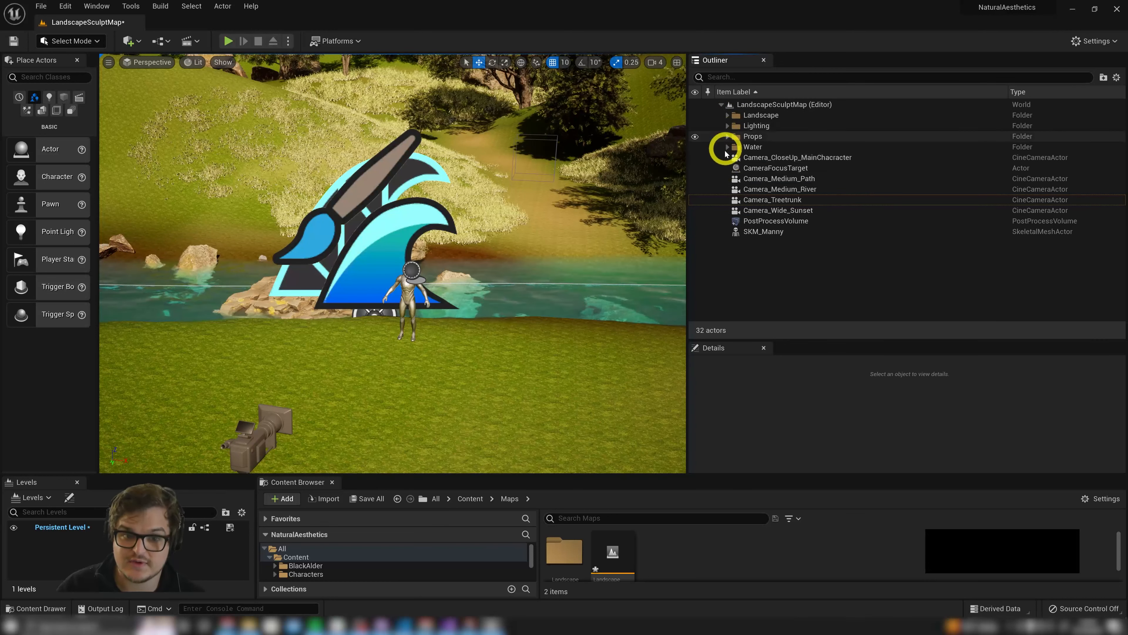
# Enable look-at tracking in Camera_CloseUp_MainChacracter's current camera settings
pyautogui.click(768, 157)
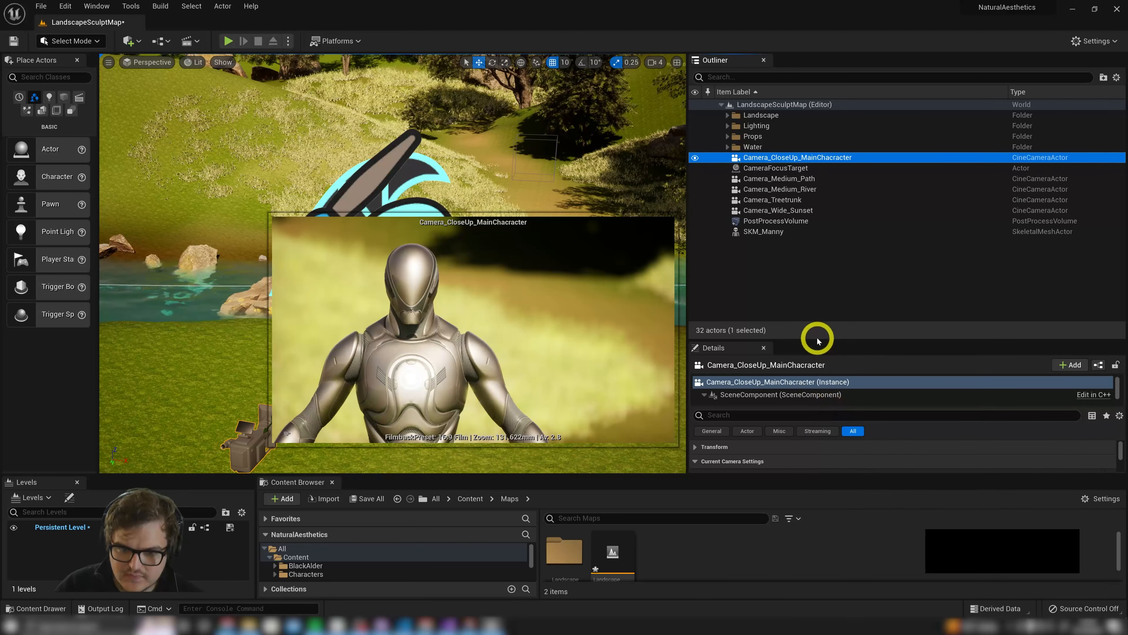
pyautogui.moveTo(818, 341); pyautogui.dragTo(844, 140)
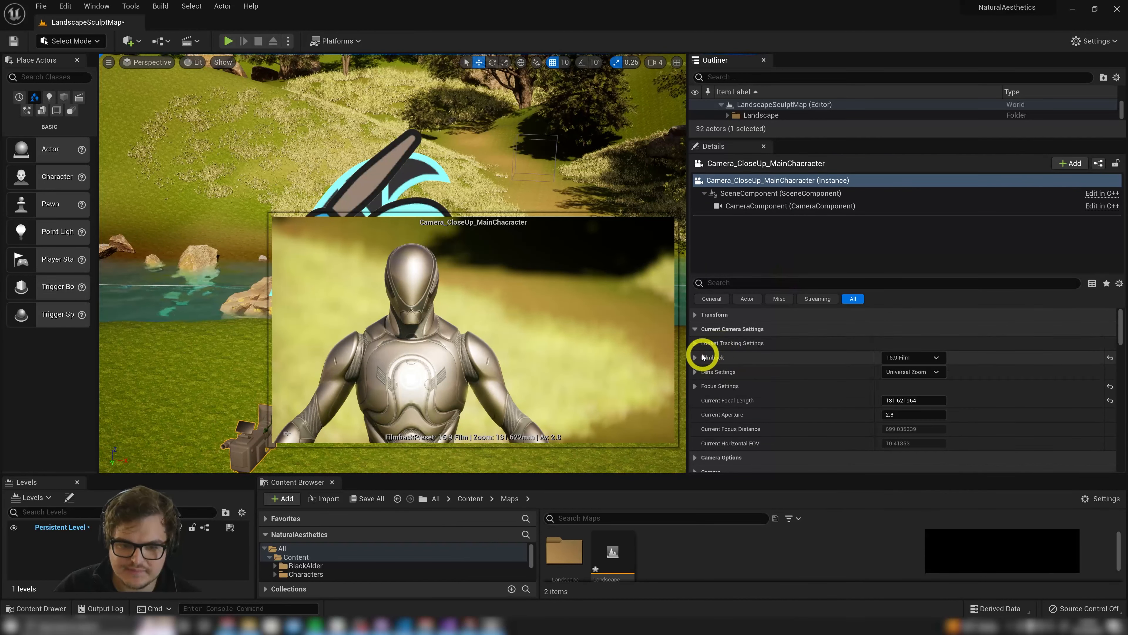
pyautogui.click(698, 329)
pyautogui.click(698, 329)
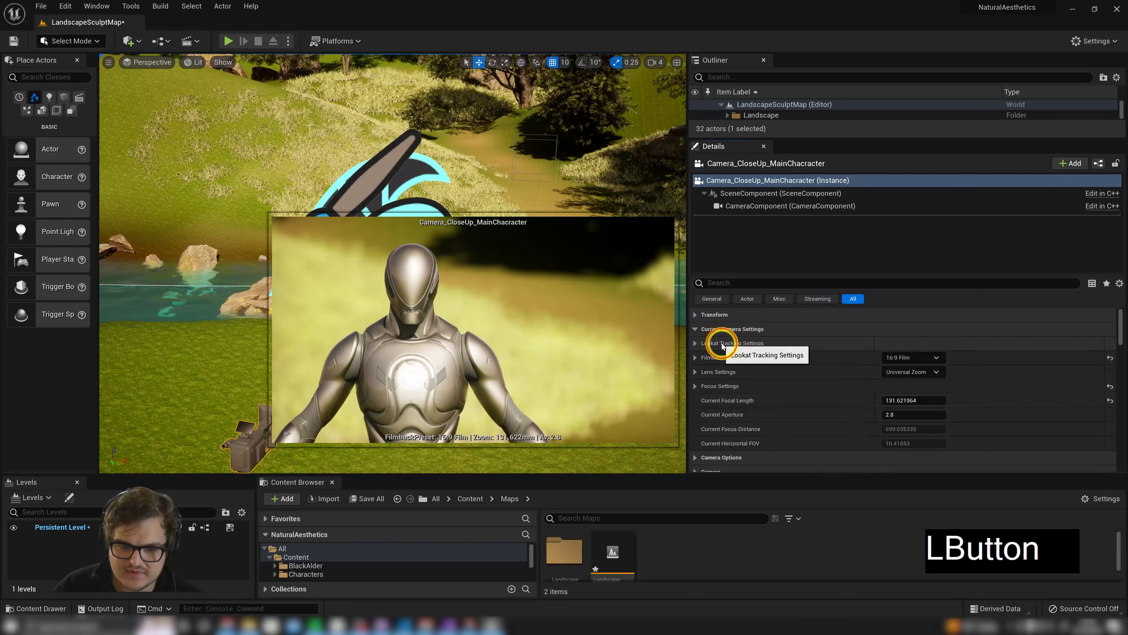
pyautogui.click(697, 344)
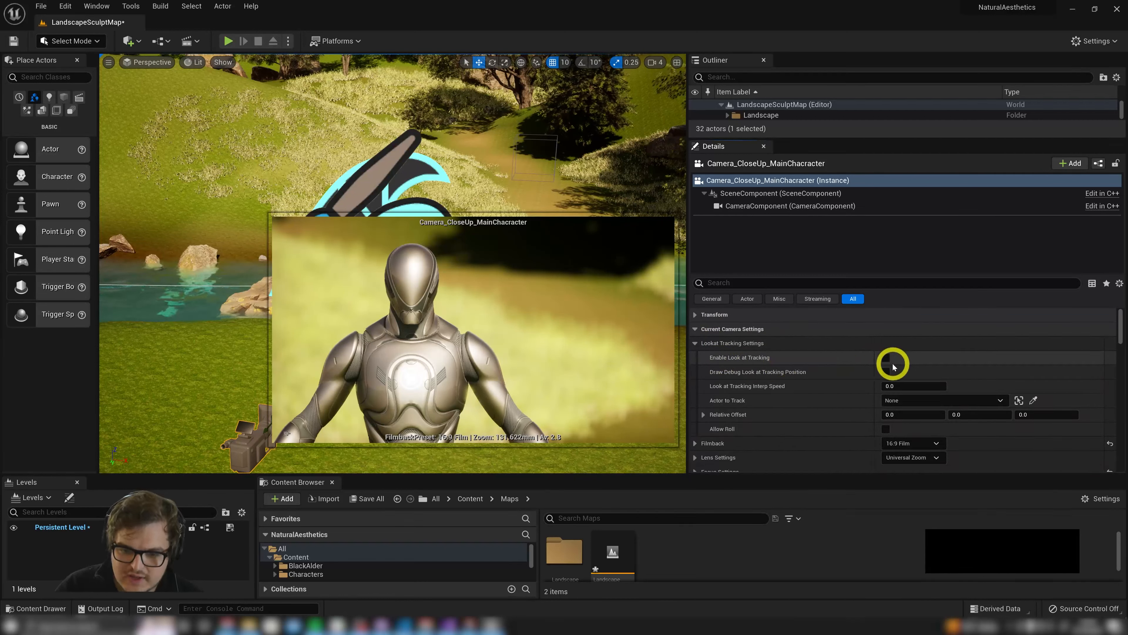
pyautogui.click(886, 358)
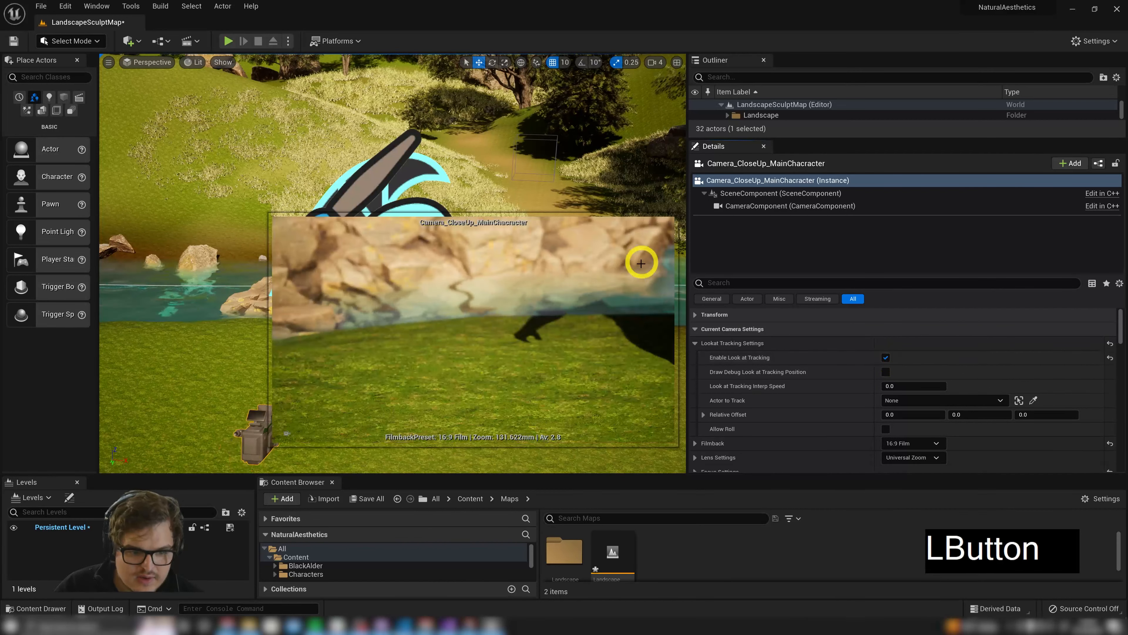
pyautogui.press('d')
pyautogui.press('s')
pyautogui.moveTo(537, 157); pyautogui.dragTo(539, 157, button='right')
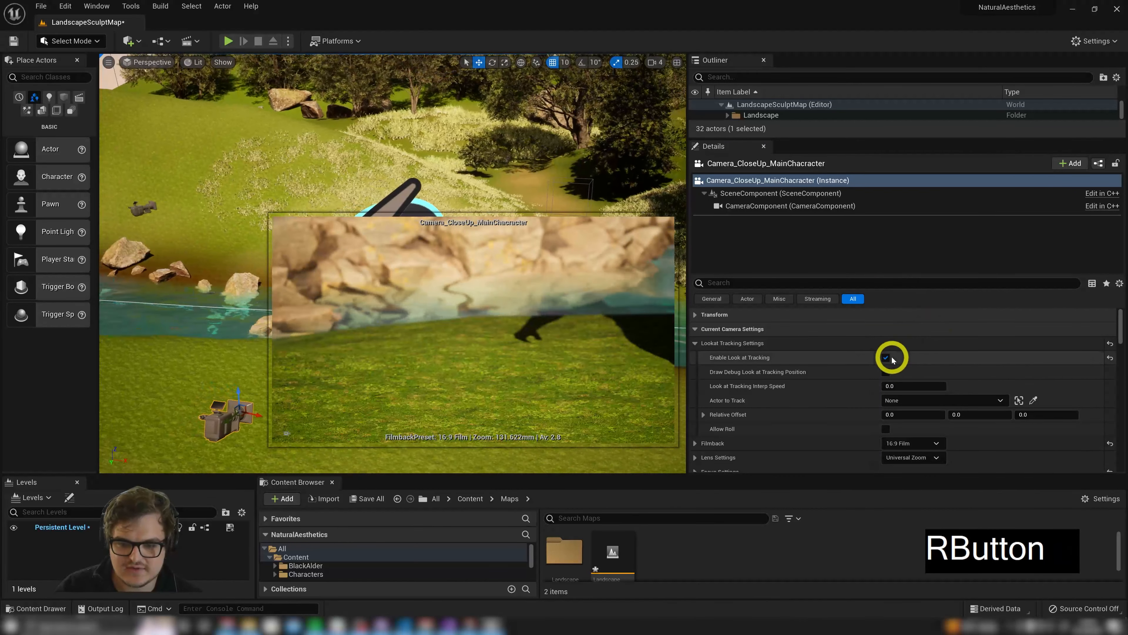
pyautogui.click(884, 358)
pyautogui.click(883, 357)
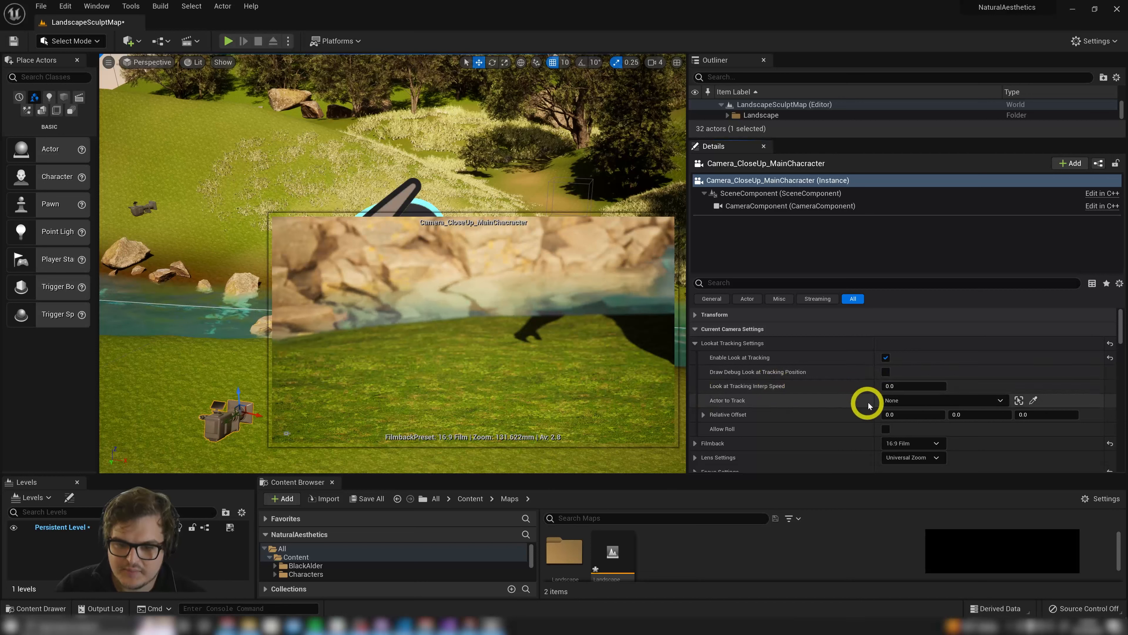
# Set the close-up camera's look-at actor to track to CameraFocusTarget
pyautogui.click(728, 404)
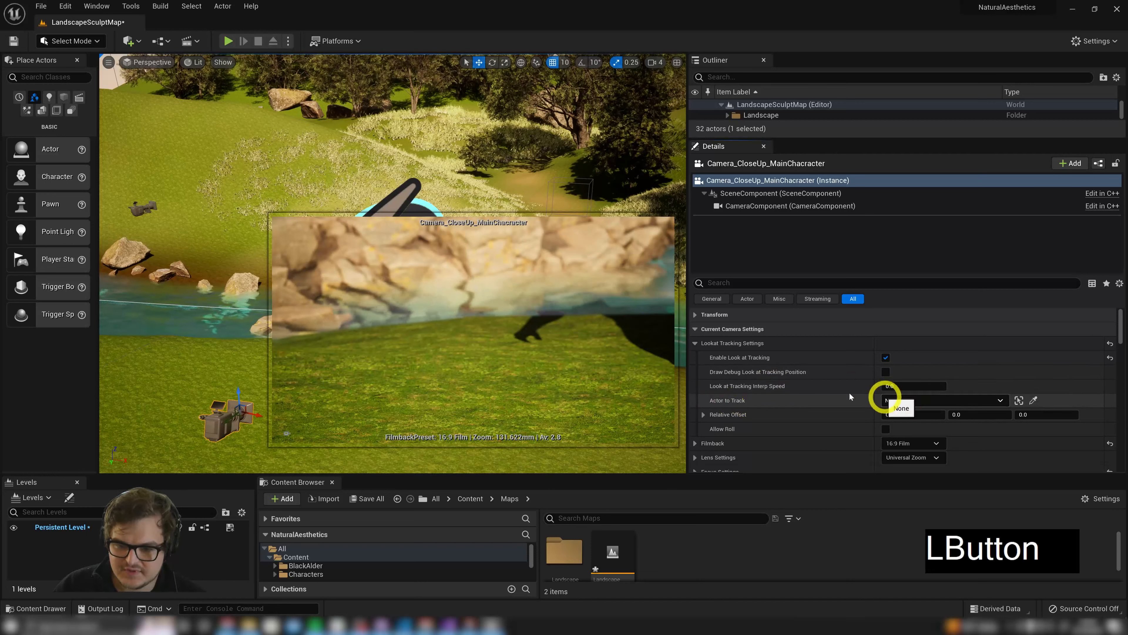
pyautogui.click(920, 399)
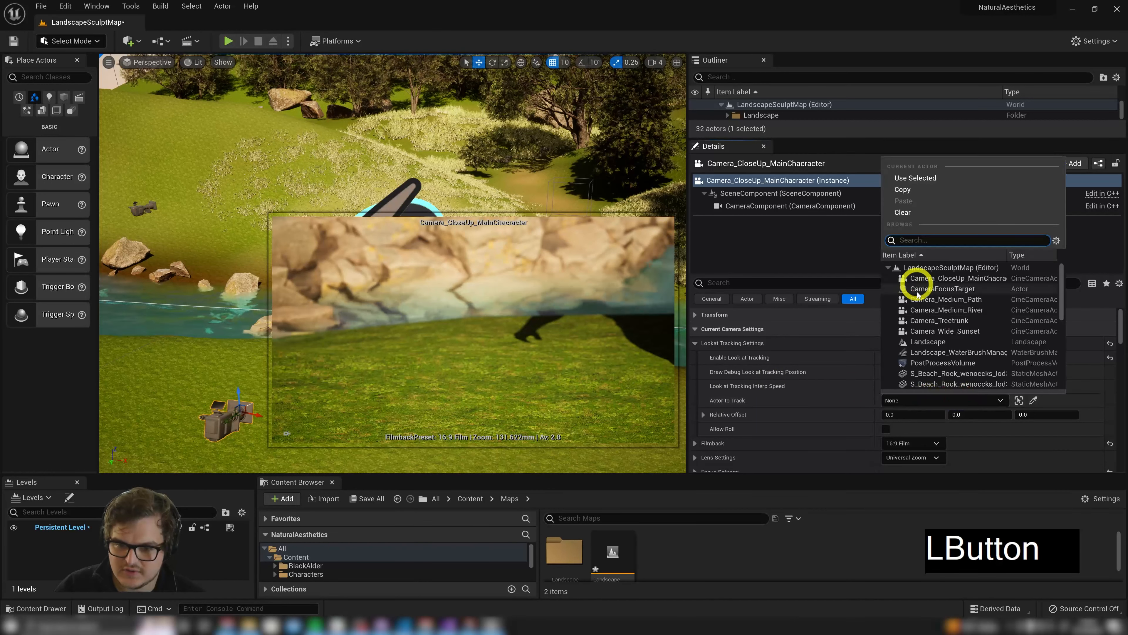
pyautogui.click(939, 290)
pyautogui.press('s')
pyautogui.moveTo(448, 159); pyautogui.dragTo(522, 149, button='right')
# Move CameraFocusTarget away from the character to test the close-up camera's tracking, undoing each move
pyautogui.moveTo(811, 141); pyautogui.dragTo(802, 344)
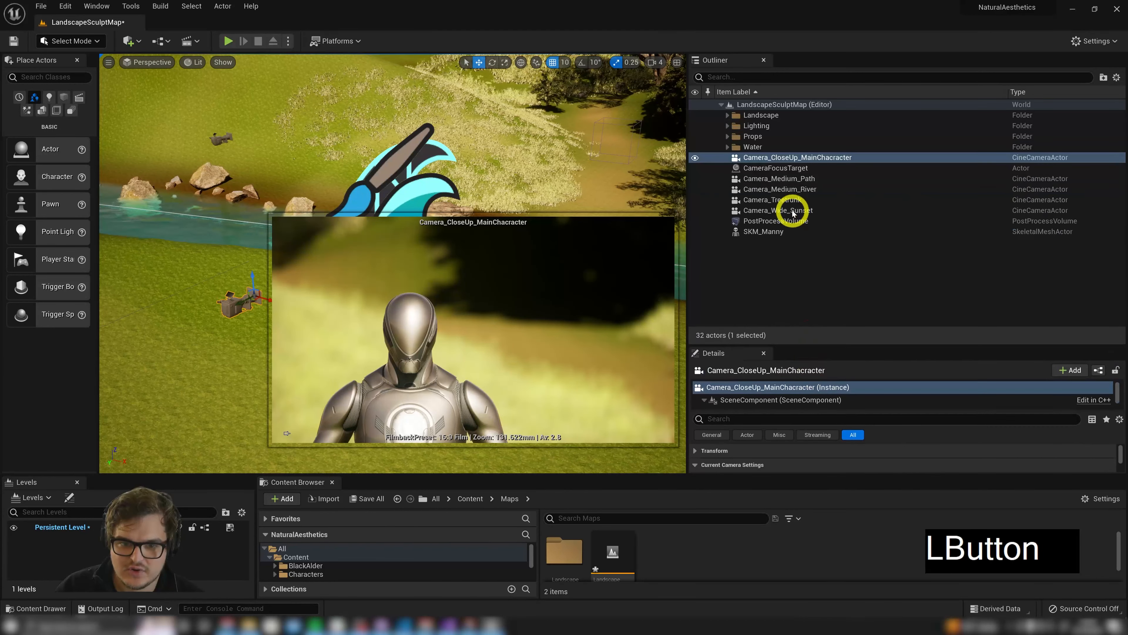
pyautogui.click(775, 167)
pyautogui.press('d')
pyautogui.press('w')
pyautogui.moveTo(578, 185); pyautogui.dragTo(130, 231, button='right')
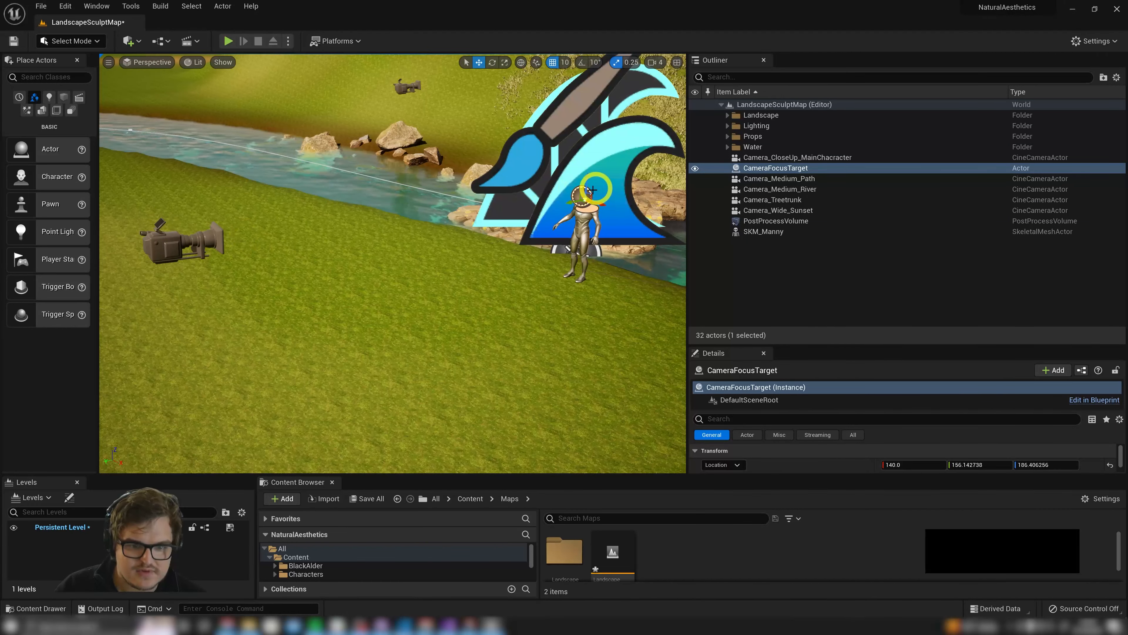
pyautogui.moveTo(588, 196); pyautogui.dragTo(484, 147)
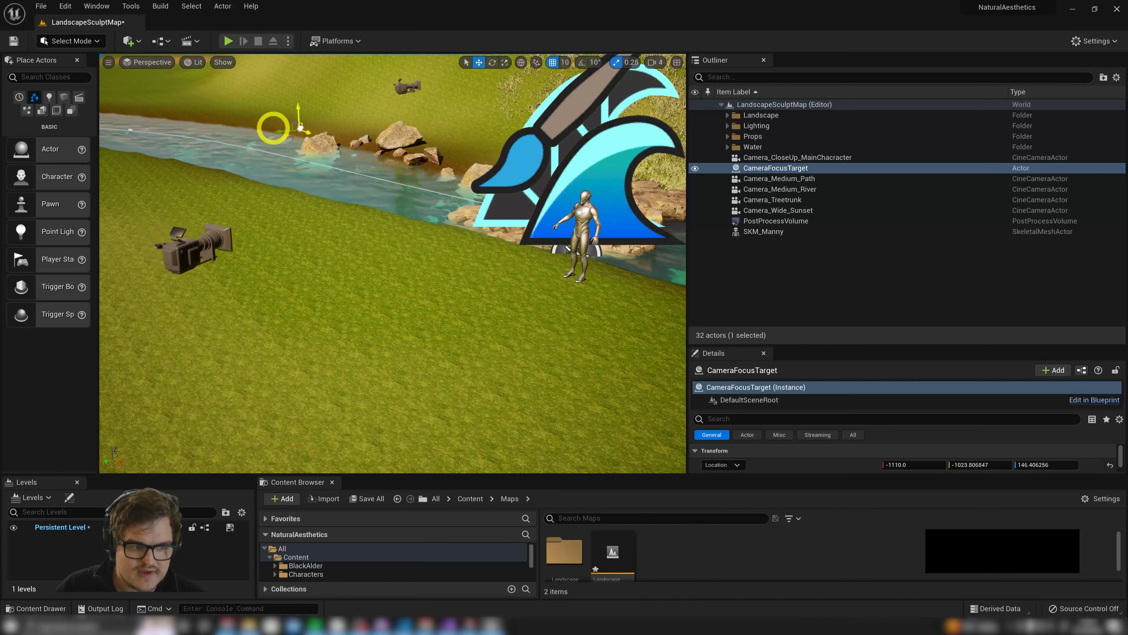
pyautogui.moveTo(301, 128); pyautogui.dragTo(534, 113)
pyautogui.hotkey('ctrl', 'z')
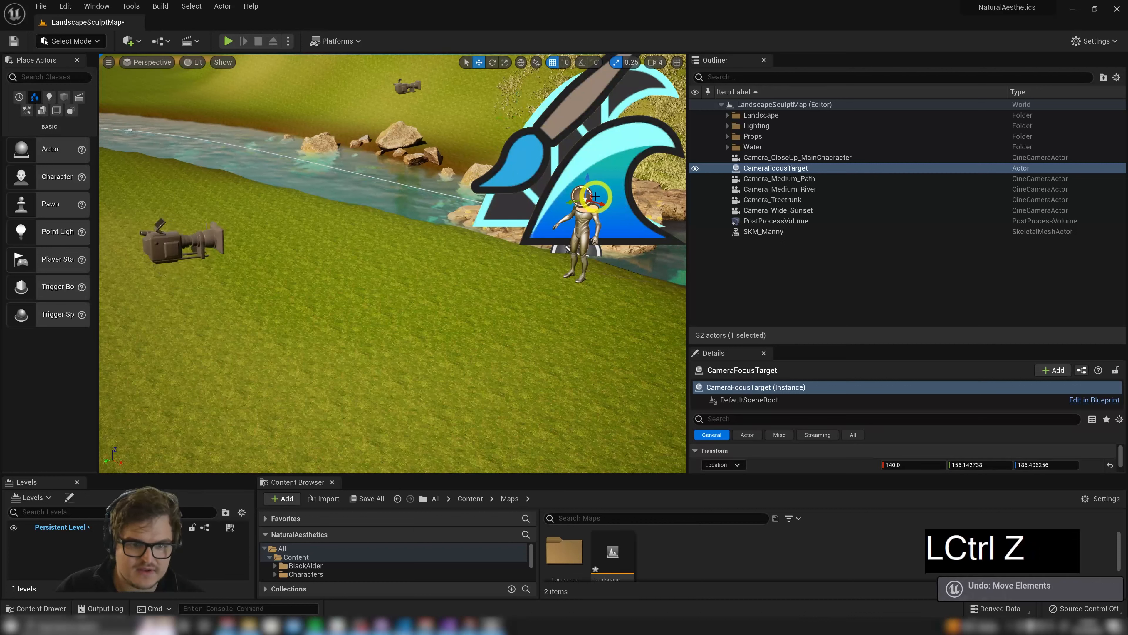
pyautogui.moveTo(591, 196); pyautogui.dragTo(584, 168)
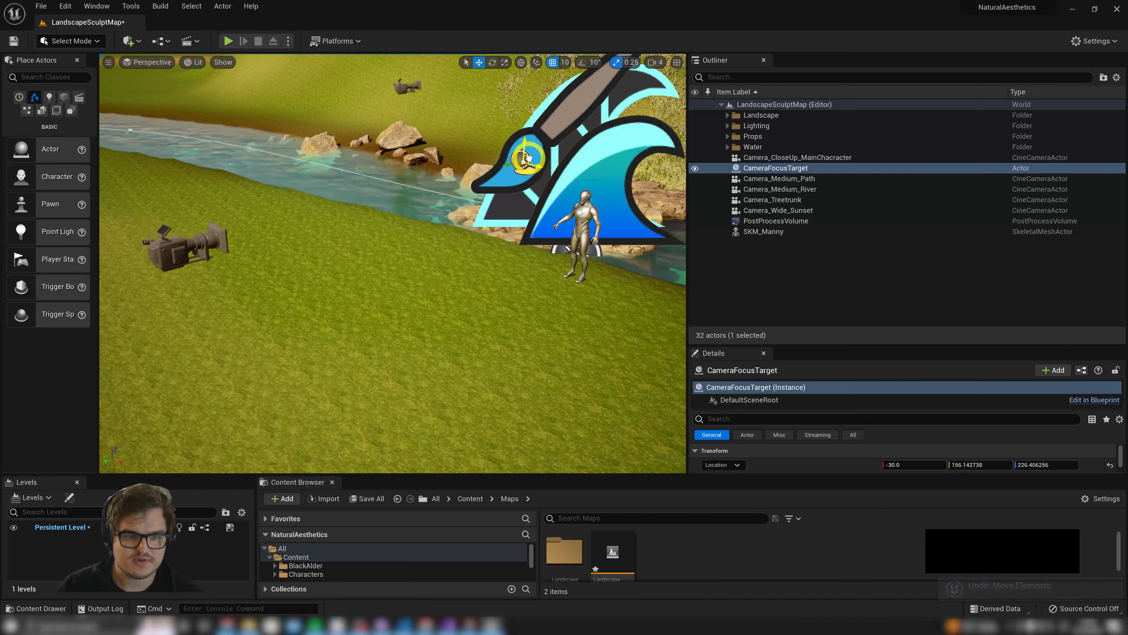
pyautogui.hotkey('ctrl', 'z')
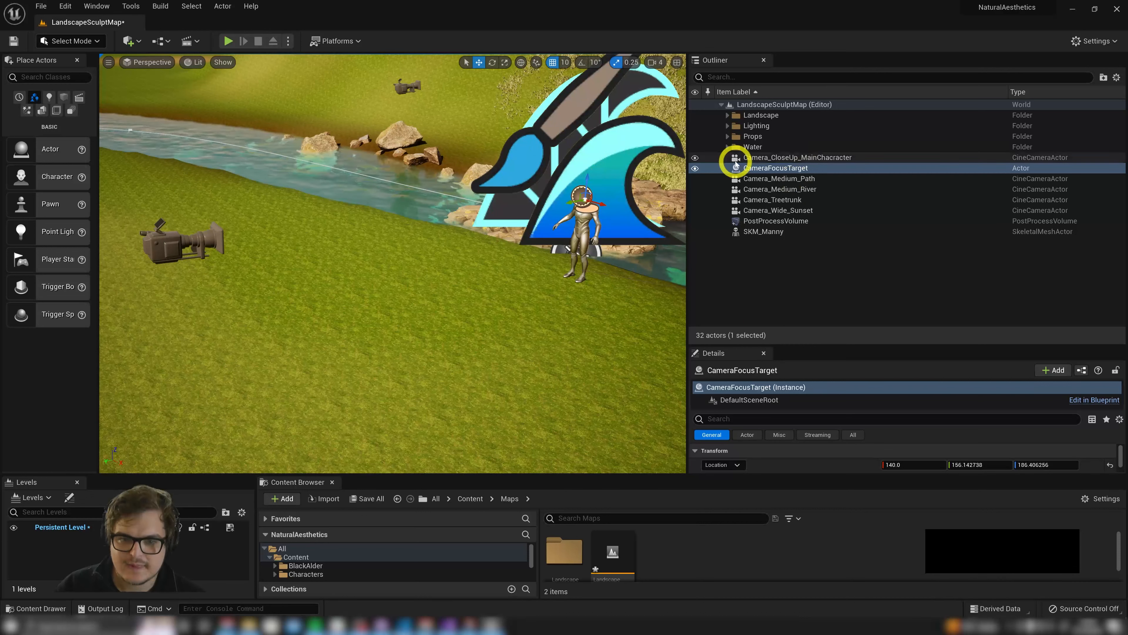
# Pilot Camera_CloseUp_MainChacracter and shift CameraFocusTarget to X 160, Z about 176 to reframe the character off-centre
pyautogui.rightClick(766, 161)
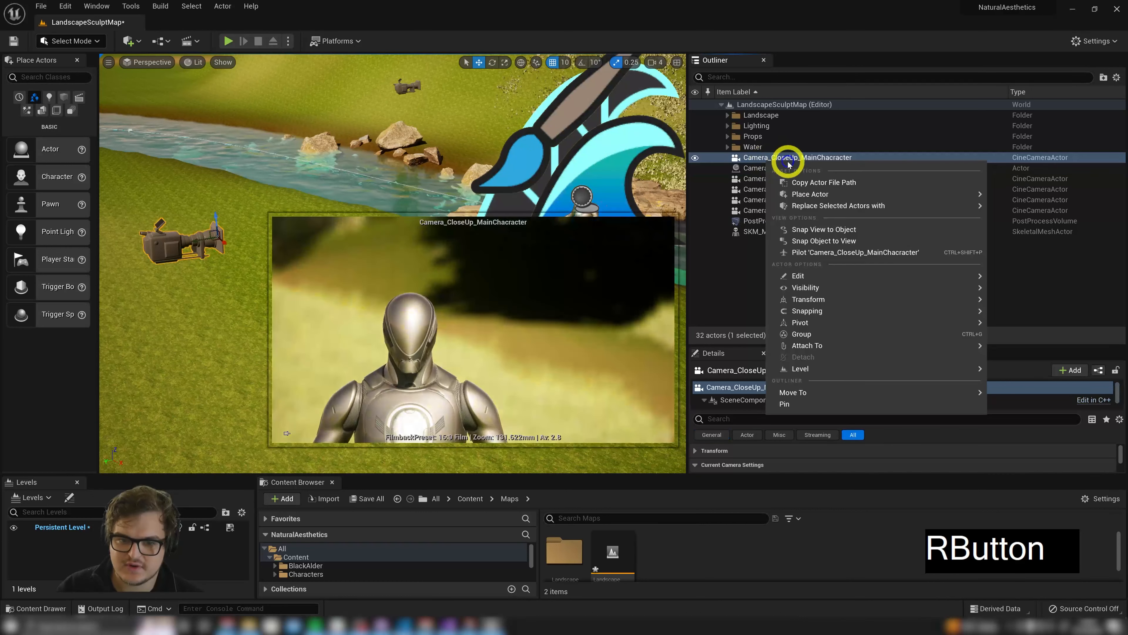
pyautogui.click(845, 252)
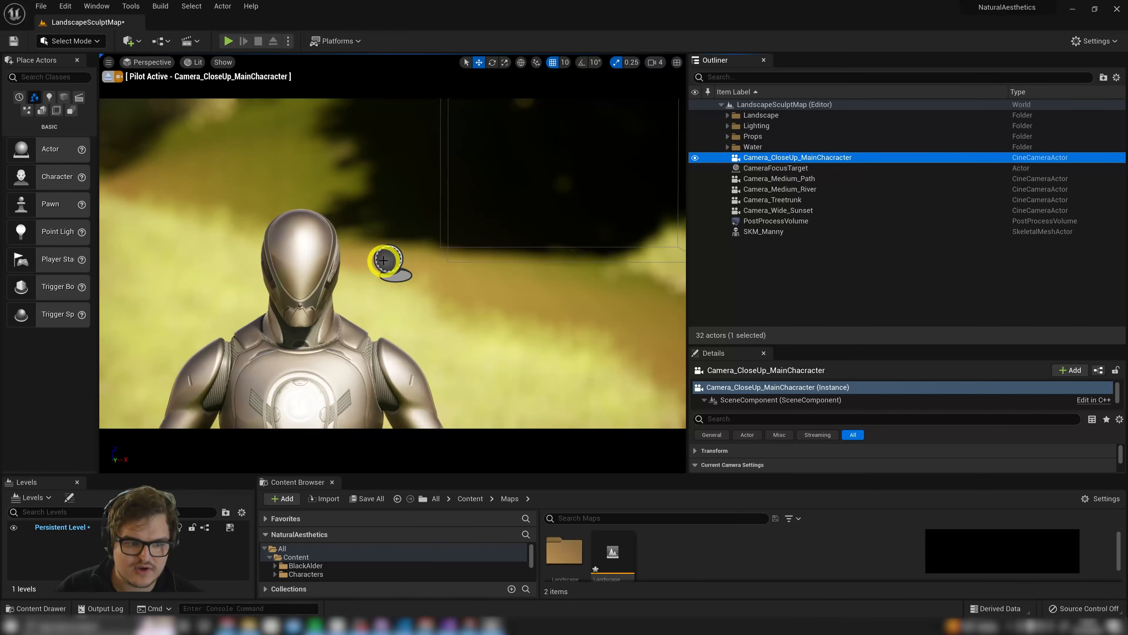
pyautogui.click(396, 253)
pyautogui.moveTo(418, 264); pyautogui.dragTo(509, 290)
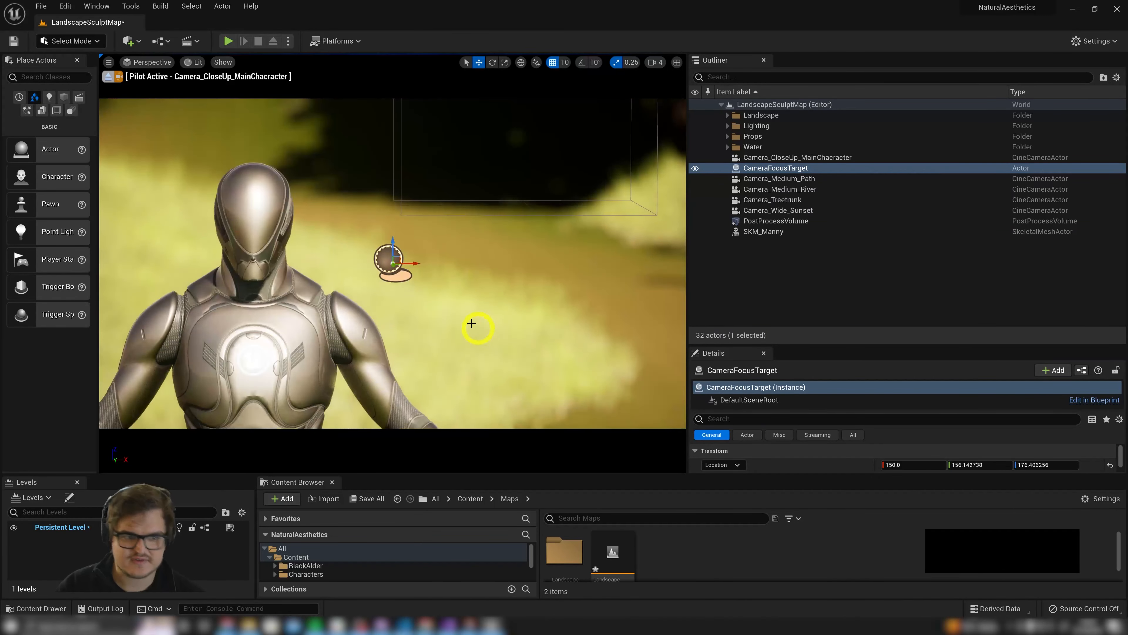
pyautogui.moveTo(410, 263)
pyautogui.mouseDown()
pyautogui.moveTo(497, 262)
pyautogui.moveTo(398, 259)
pyautogui.mouseUp()
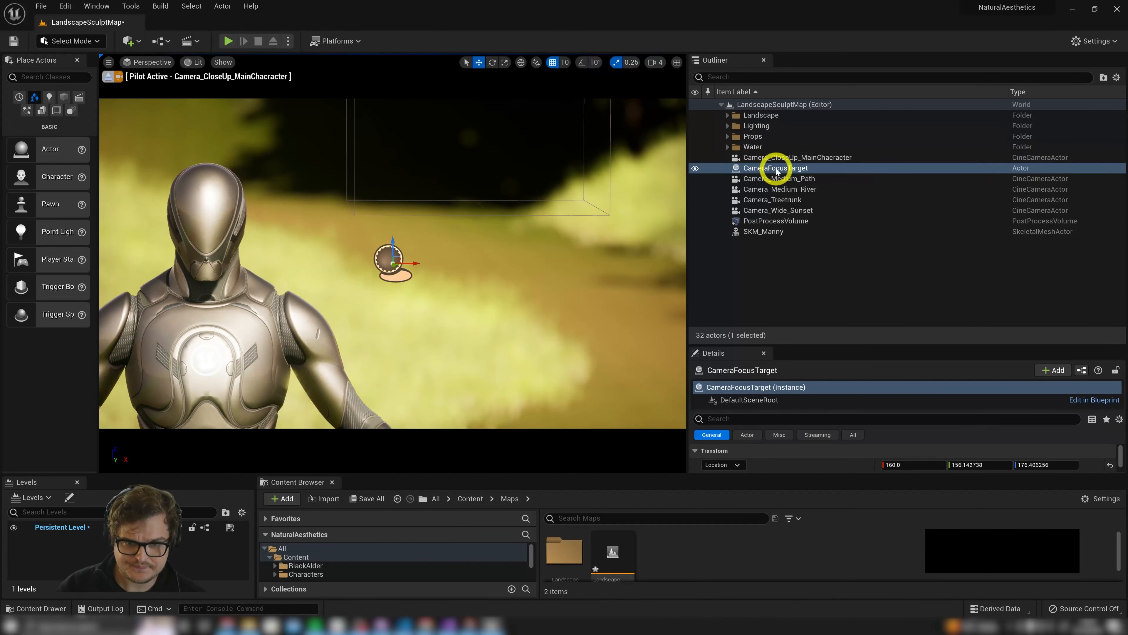
# Stop piloting Camera_CloseUp_MainChacracter and return to a free overview of the camera and character
pyautogui.click(110, 76)
pyautogui.press('s')
pyautogui.moveTo(486, 272); pyautogui.dragTo(606, 259, button='right')
pyautogui.press('d')
pyautogui.press('a')
pyautogui.press('s')
# Select CameraFocusTarget and move it around the grass near the close-up camera to test its look-at tracking
pyautogui.click(599, 255)
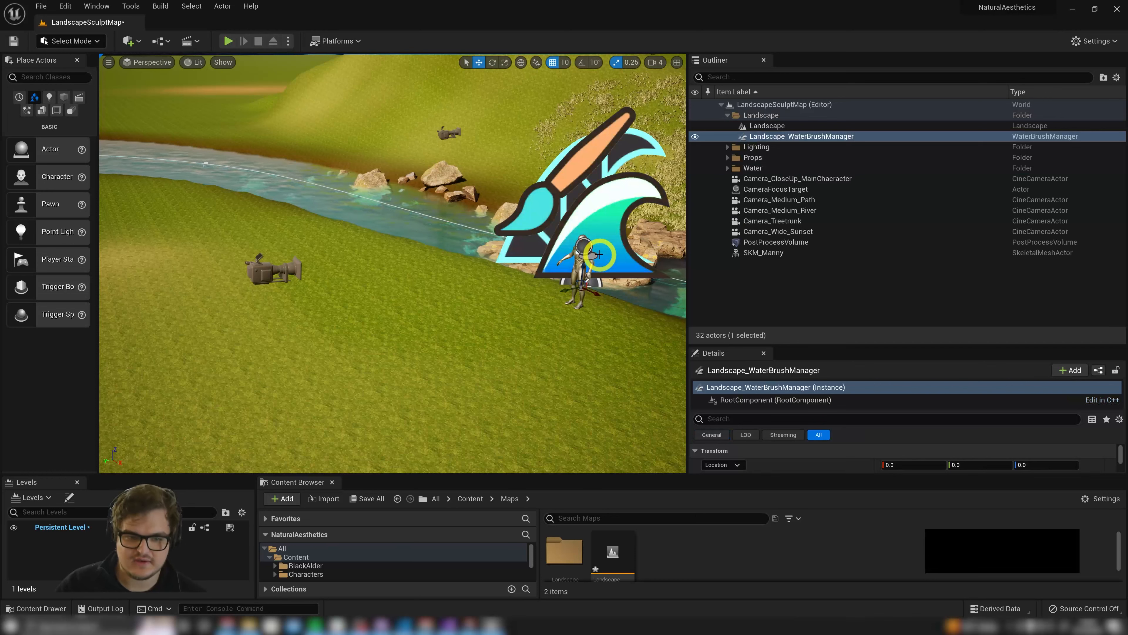
pyautogui.click(595, 253)
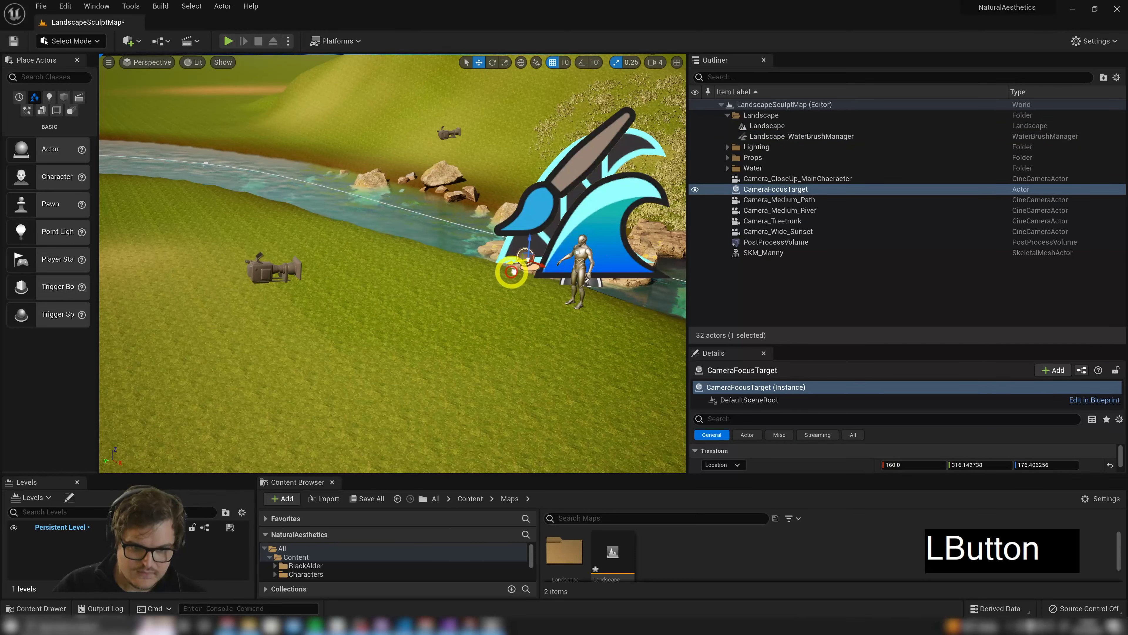
pyautogui.moveTo(398, 279); pyautogui.dragTo(425, 280)
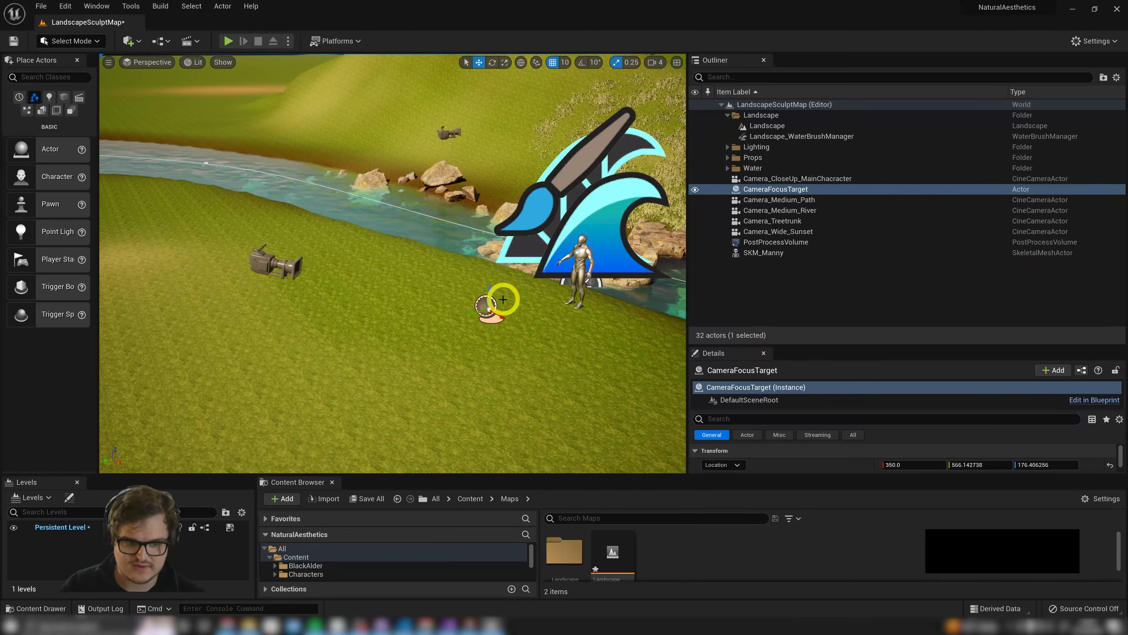
pyautogui.moveTo(489, 315); pyautogui.dragTo(489, 162)
pyautogui.hotkey('ctrl', 'z')
pyautogui.hotkey('ctrl', 'z')
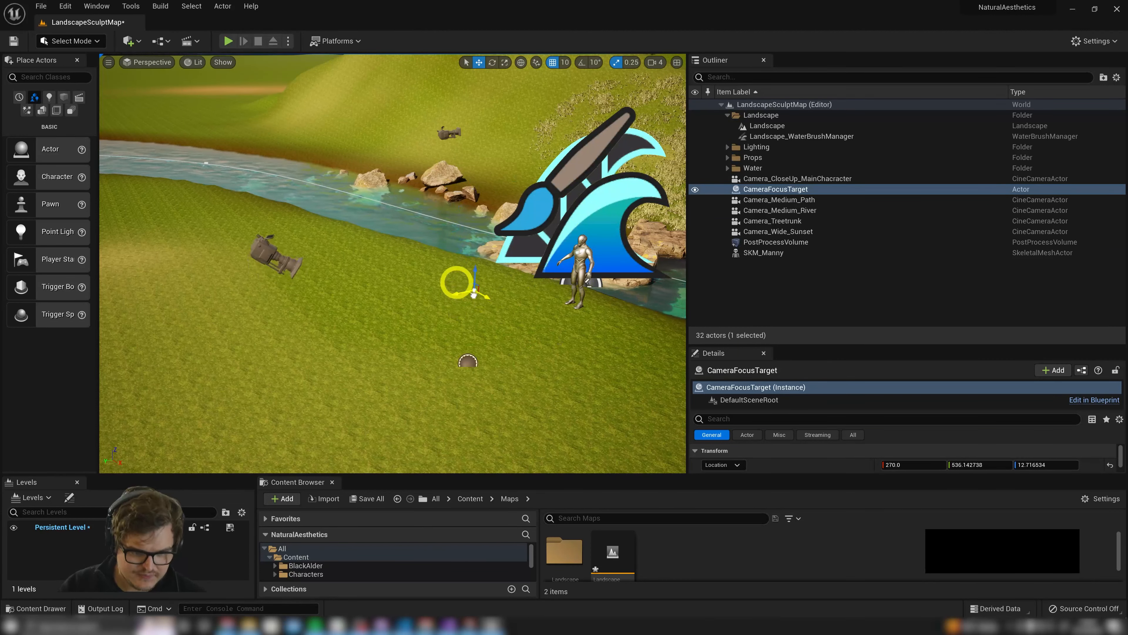
pyautogui.moveTo(386, 239); pyautogui.dragTo(411, 343)
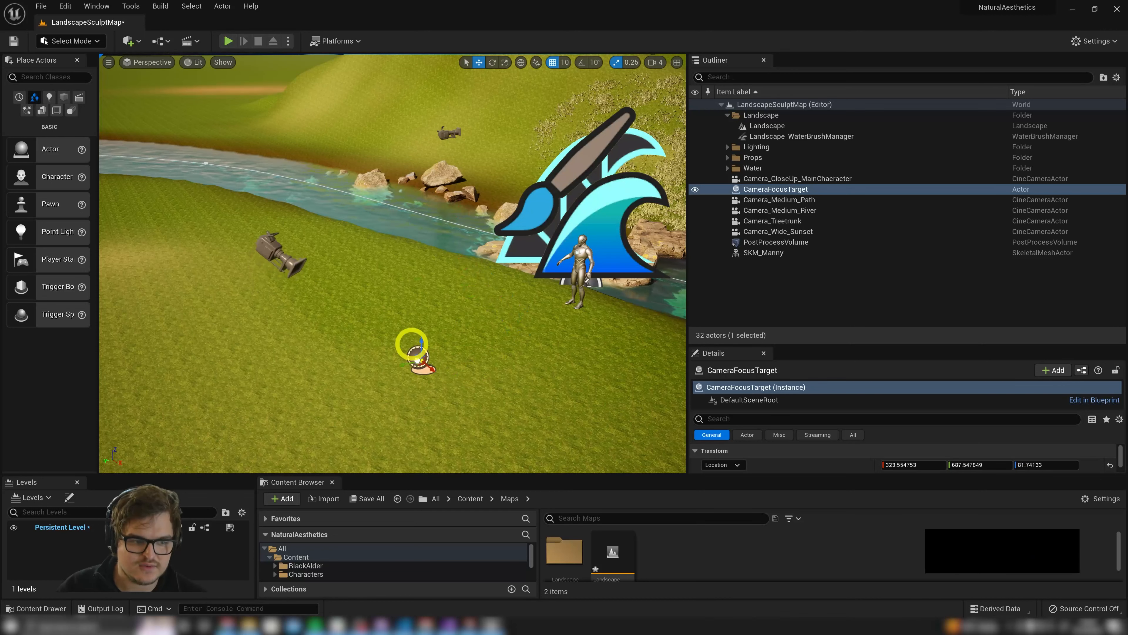
pyautogui.moveTo(297, 198); pyautogui.dragTo(443, 262)
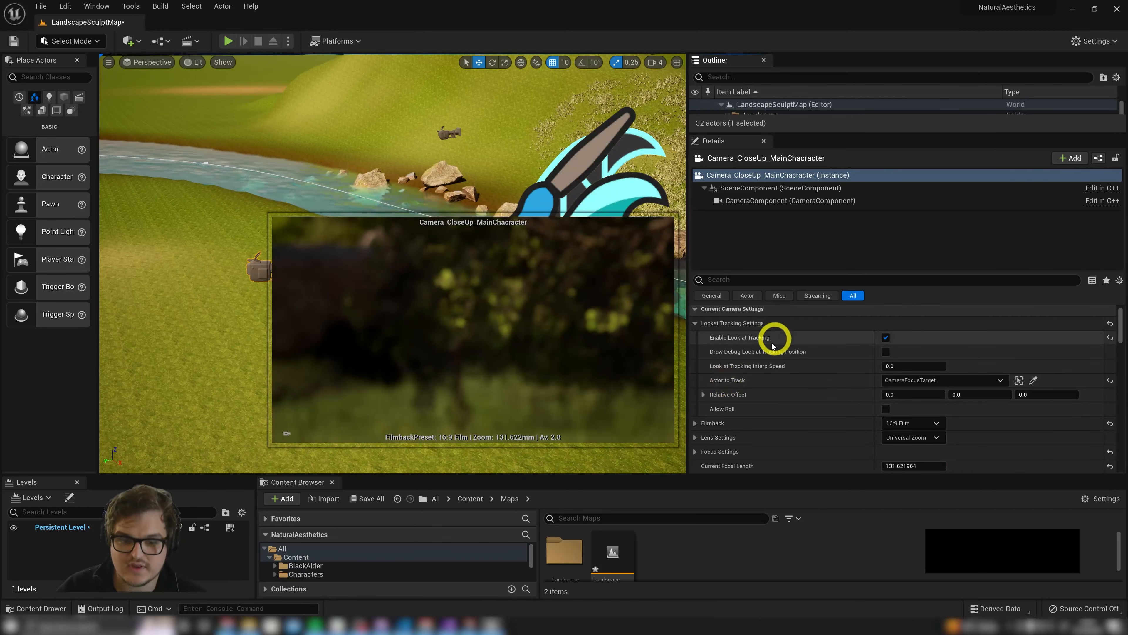
# Inspect the close-up camera's look-at tracking interp speed and expand its relative offset into X, Y and Z
pyautogui.click(703, 395)
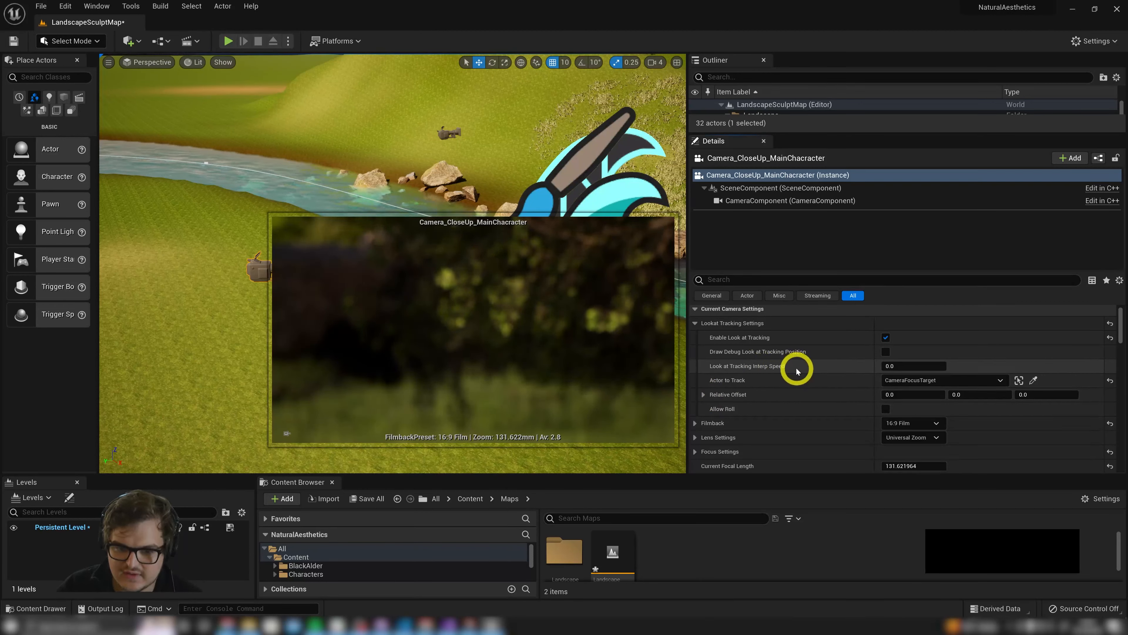
pyautogui.click(762, 367)
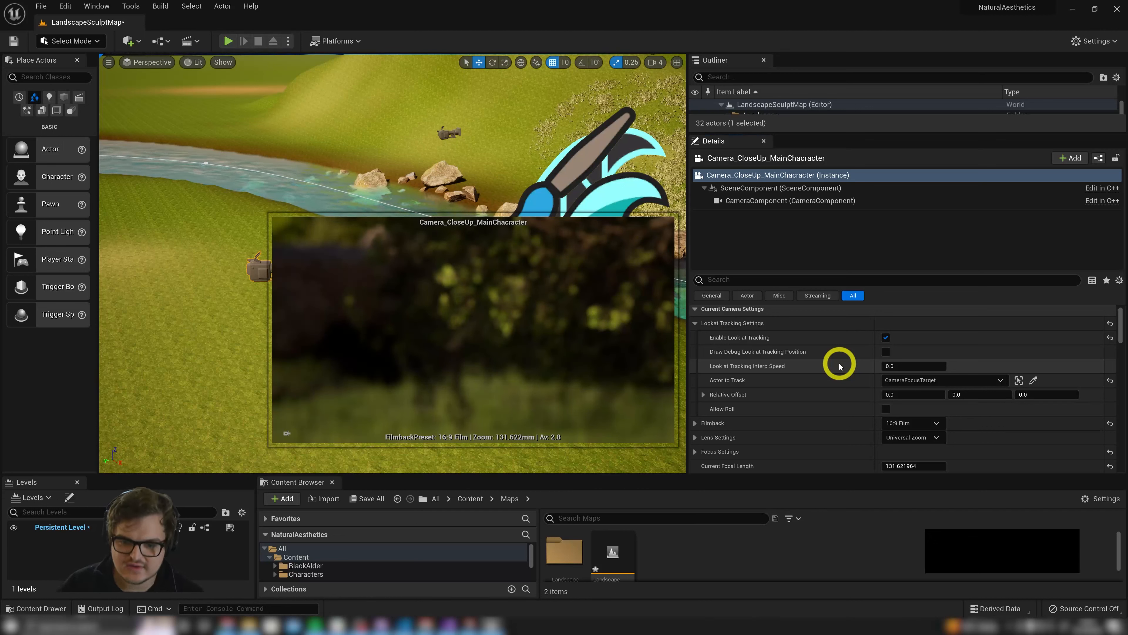
pyautogui.click(898, 362)
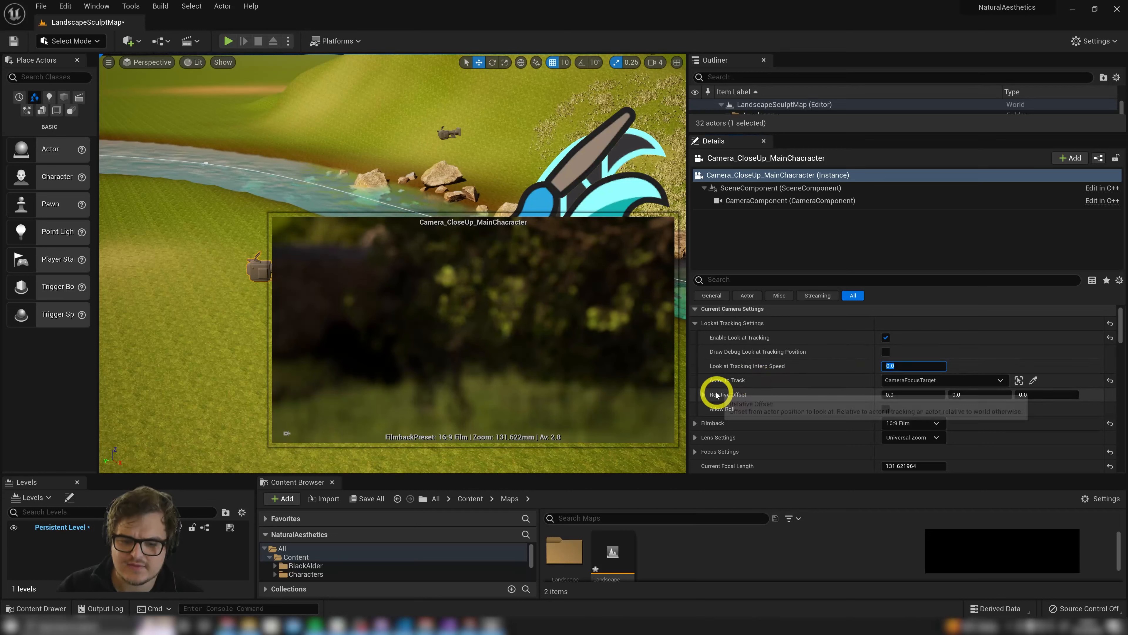
pyautogui.click(703, 395)
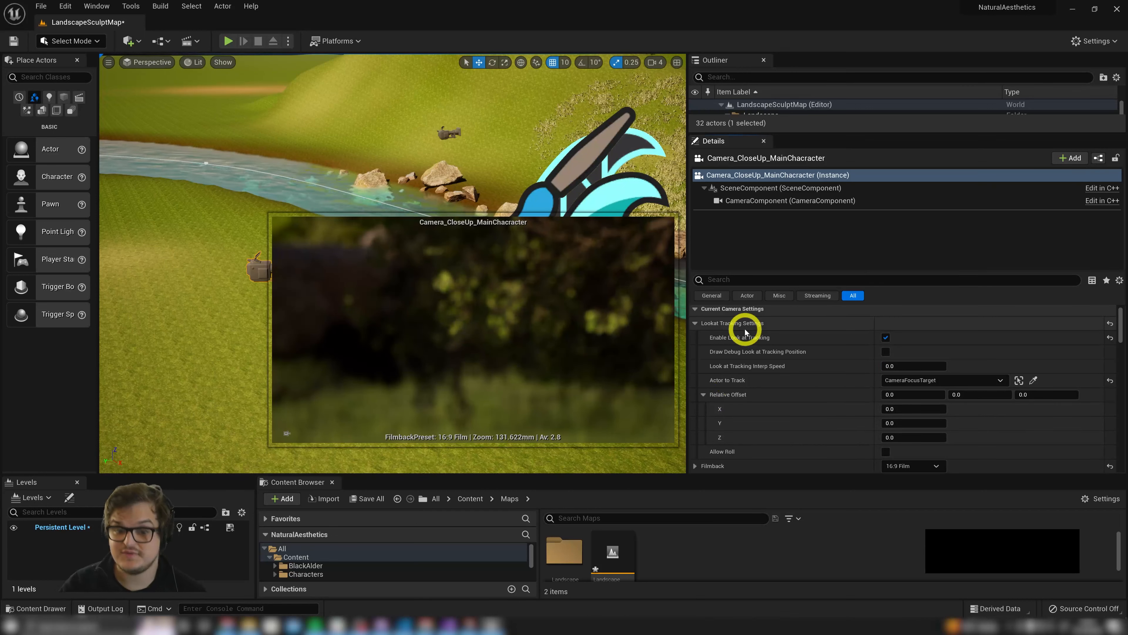
# Review the close-up camera's look-at tracking settings, including the relative offset, and collapse the group
pyautogui.click(703, 394)
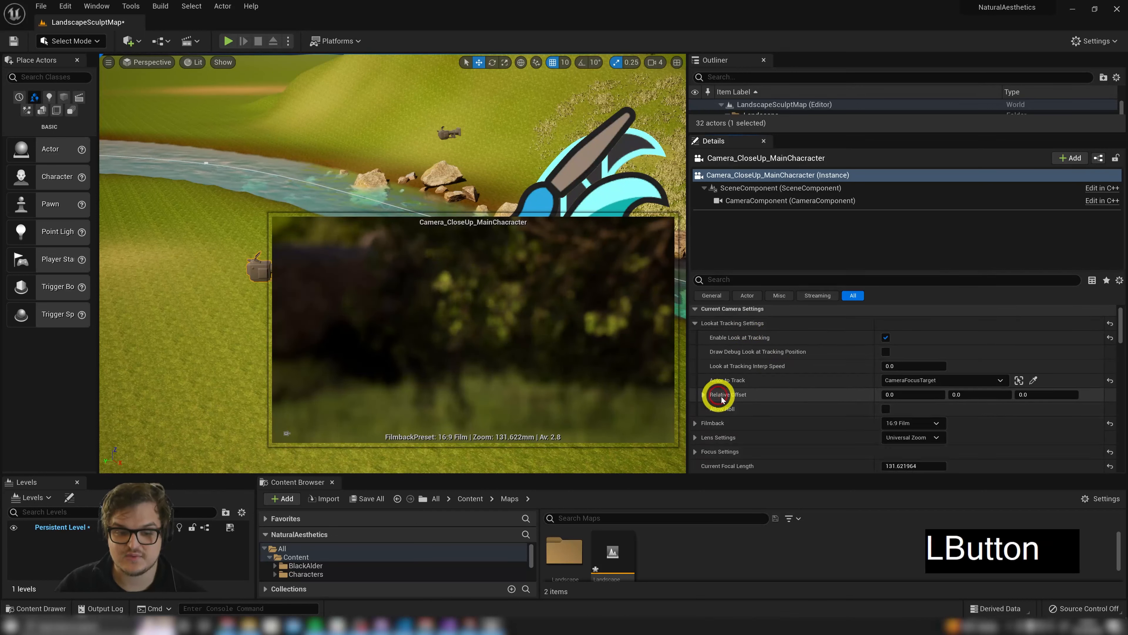
pyautogui.click(703, 395)
pyautogui.click(773, 391)
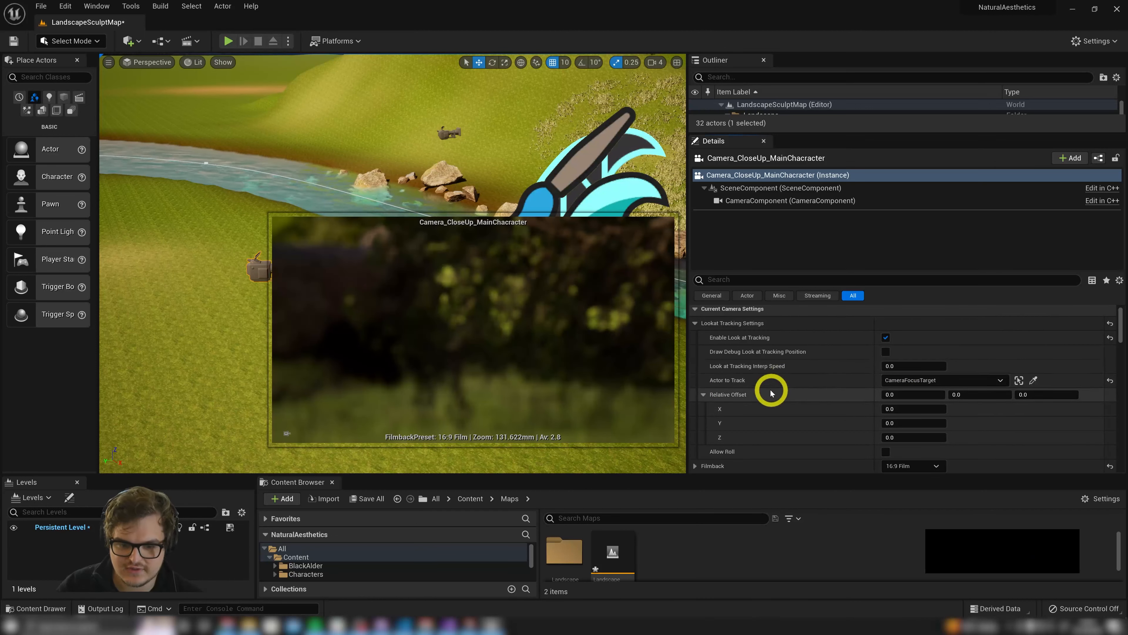
pyautogui.click(695, 324)
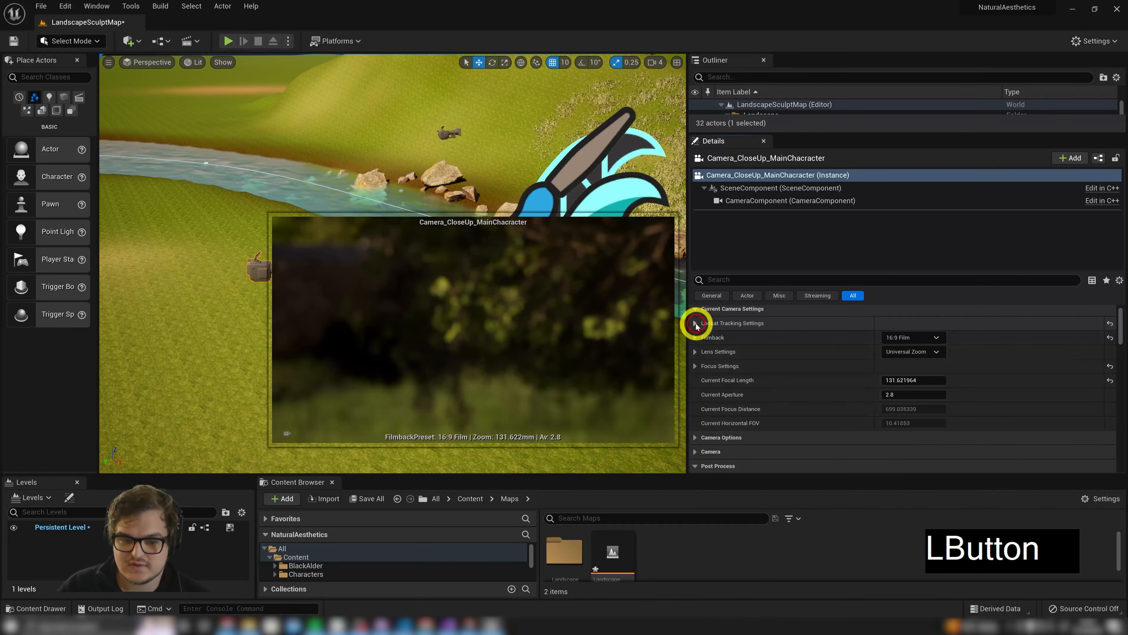
pyautogui.click(695, 324)
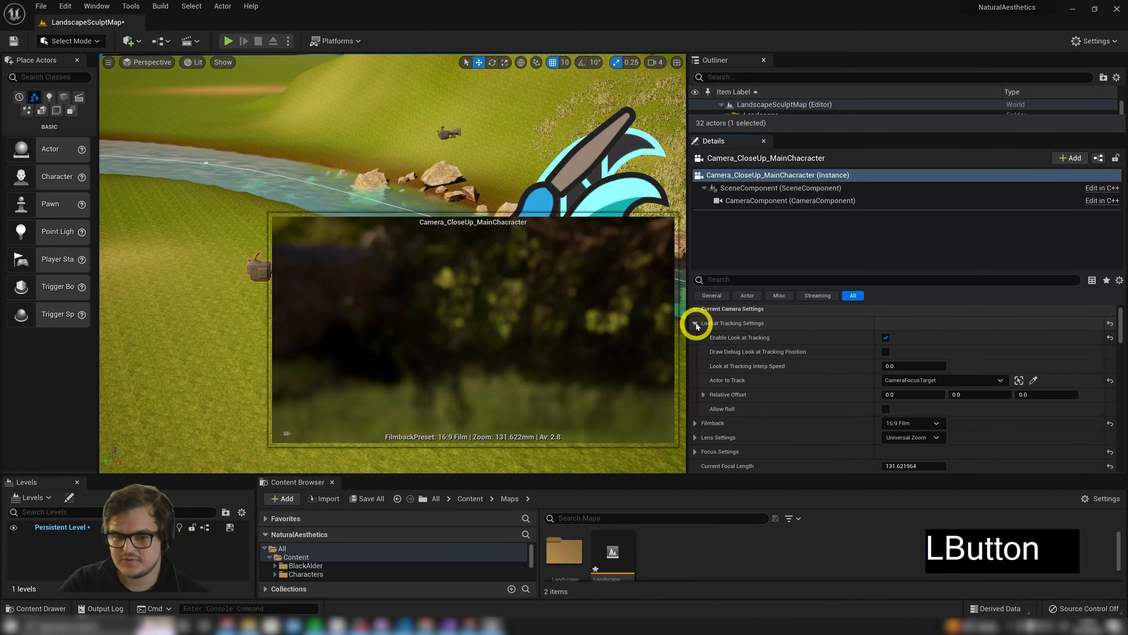
pyautogui.click(696, 324)
# Clear the selection and reselect Camera_CloseUp_MainChacracter on the grass in front of the river
pyautogui.press('s')
pyautogui.moveTo(466, 55); pyautogui.dragTo(398, 88, button='right')
pyautogui.press('e')
pyautogui.press('a')
pyautogui.click(398, 88)
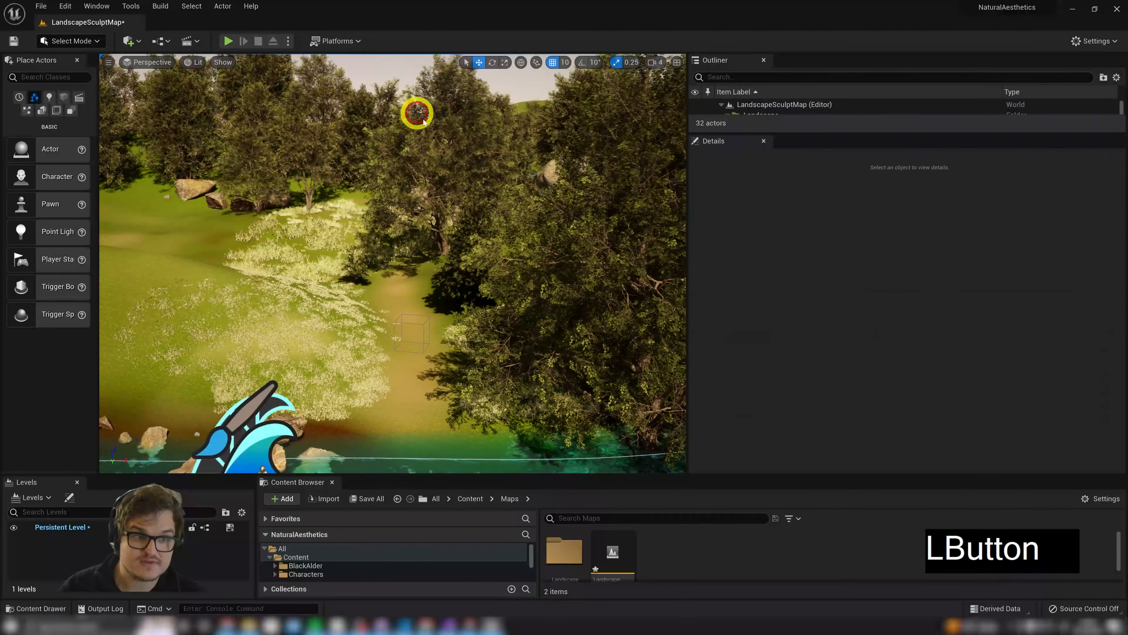
pyautogui.moveTo(441, 131); pyautogui.dragTo(422, 298, button='right')
pyautogui.press('s')
pyautogui.press('w')
pyautogui.click(378, 322)
pyautogui.click(320, 358)
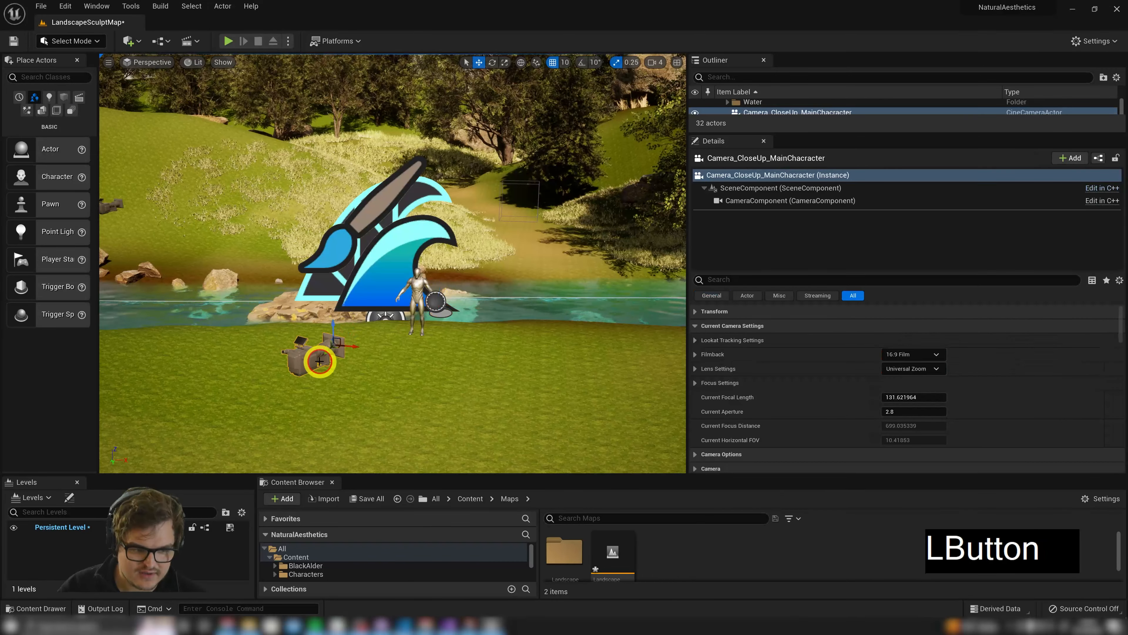
# Check the Enable Look at Tracking option of the close-up camera and collapse its look-at tracking settings
pyautogui.click(842, 295)
pyautogui.click(696, 340)
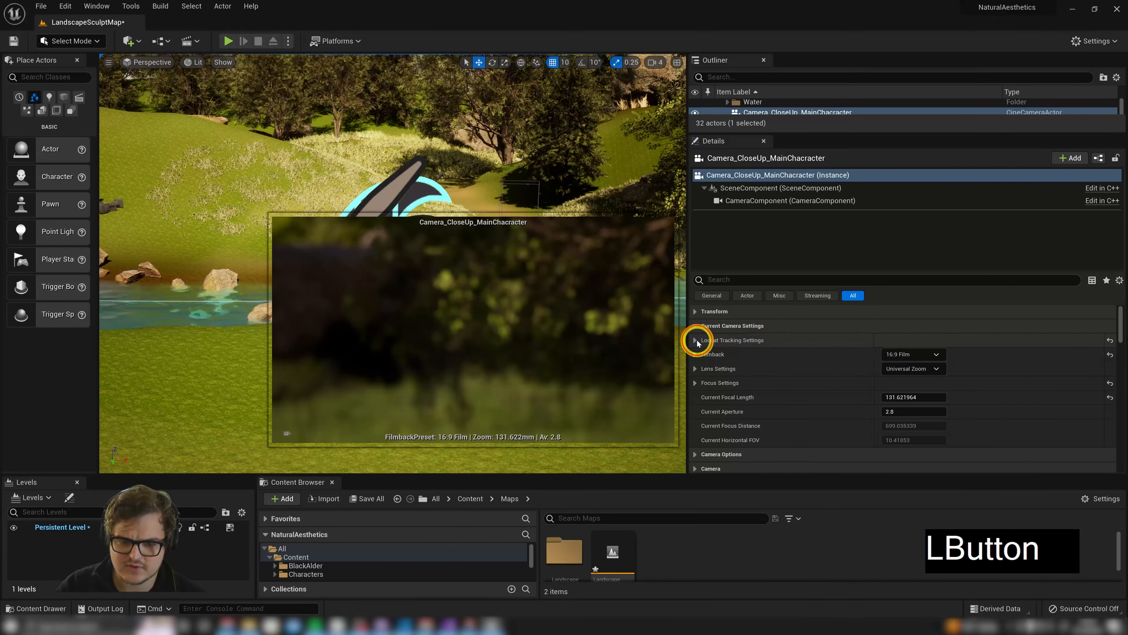
pyautogui.click(884, 355)
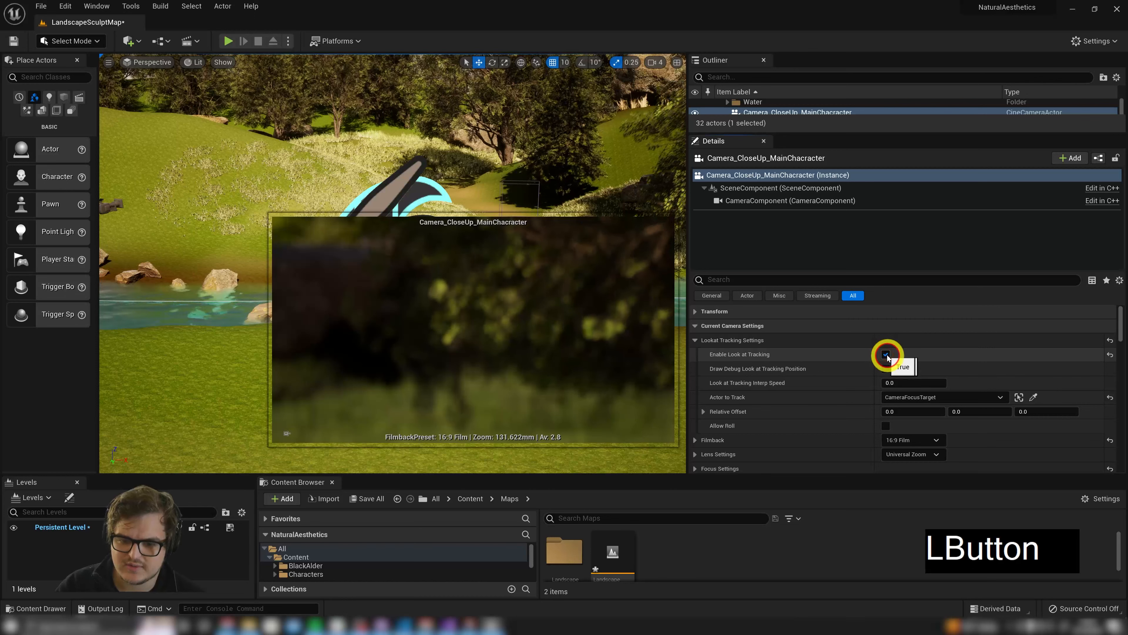
pyautogui.click(695, 340)
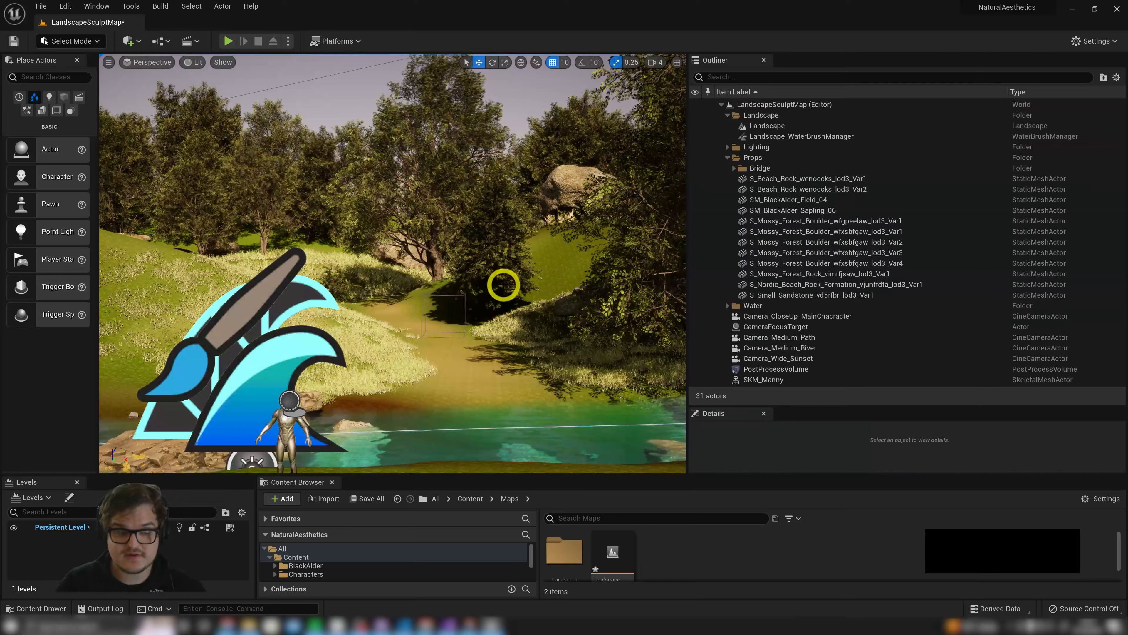
# Frame the large tree trunk beside the grassy path and create a cine camera actor from that view
pyautogui.moveTo(502, 286); pyautogui.dragTo(504, 285, button='right')
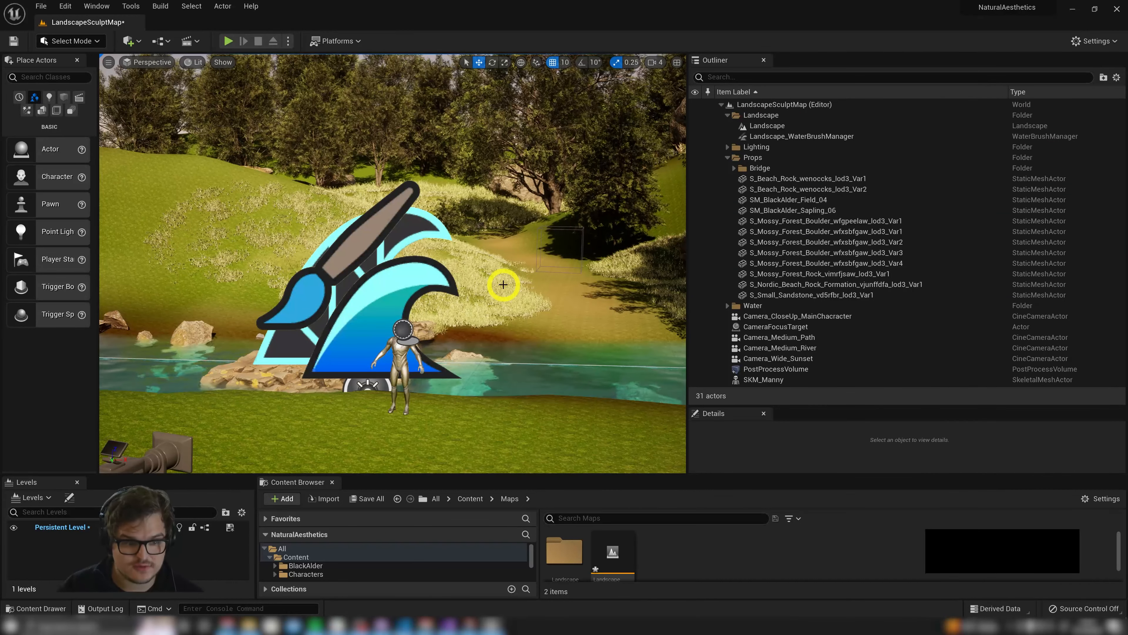
pyautogui.moveTo(503, 284); pyautogui.dragTo(374, 191, button='right')
pyautogui.press('q')
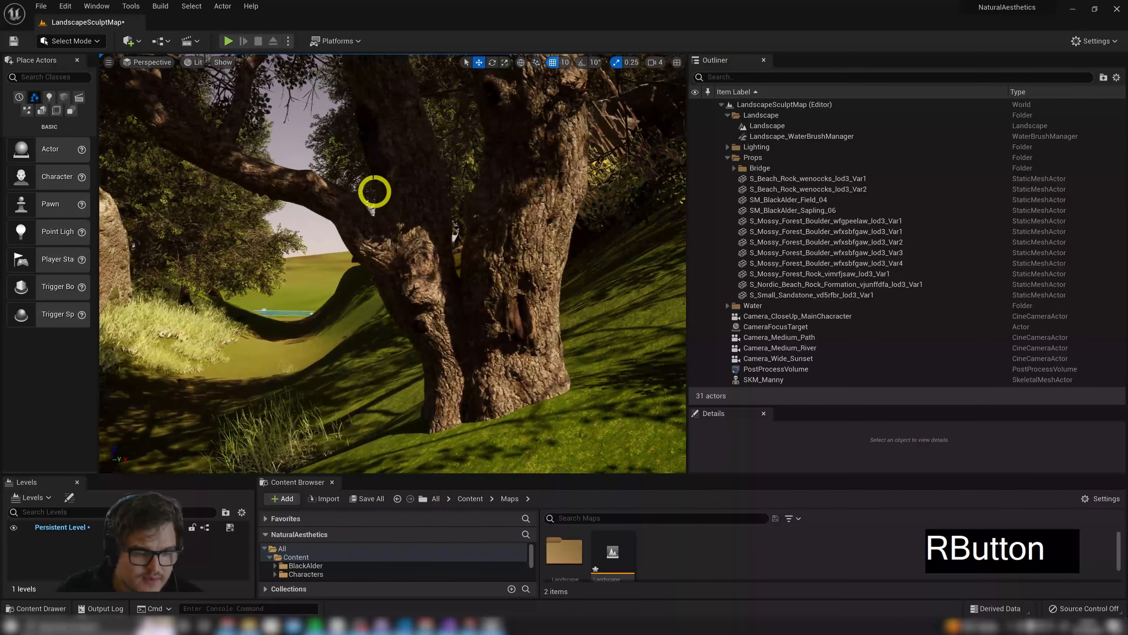
pyautogui.click(109, 62)
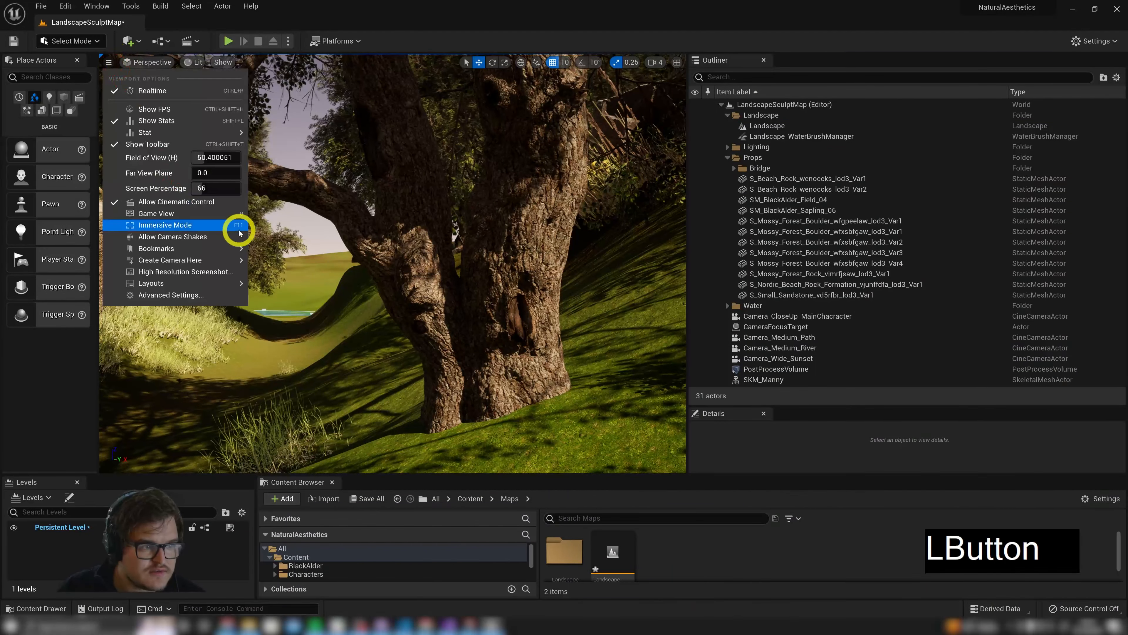
pyautogui.click(277, 269)
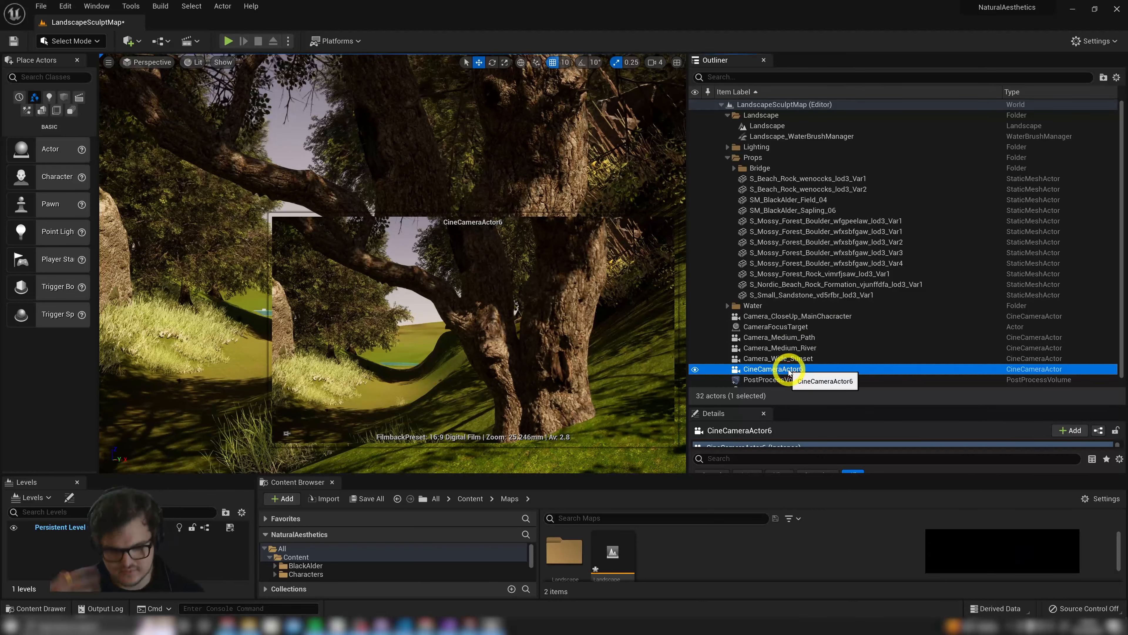
# Rename the new cine camera actor as Camera_Treetrunk
pyautogui.press('F2')
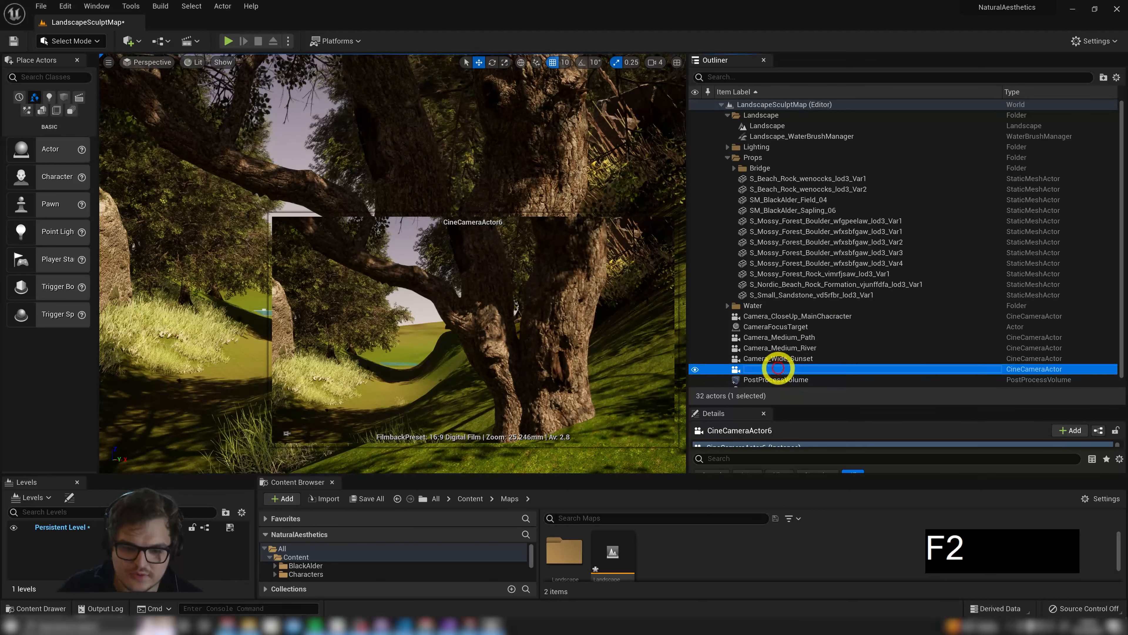
pyautogui.write('Camera_Treetrunk')
pyautogui.press('Return')
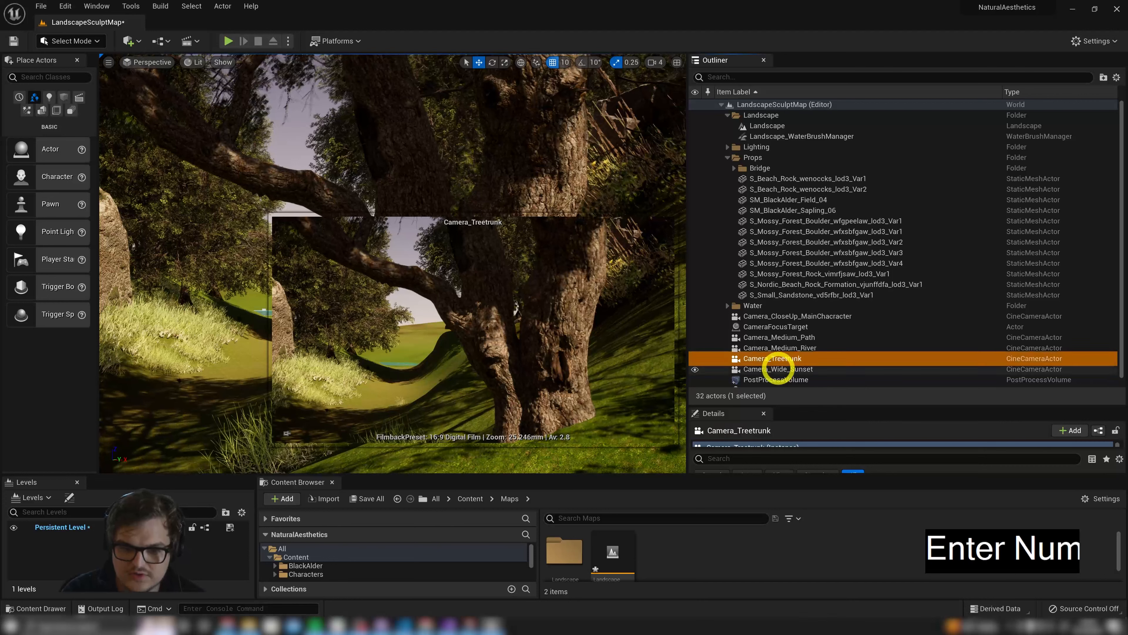
# Pilot Camera_Treetrunk and reframe it on the base of the trunk with the grassy valley beside it
pyautogui.click(782, 359)
pyautogui.click(786, 338)
pyautogui.click(818, 359)
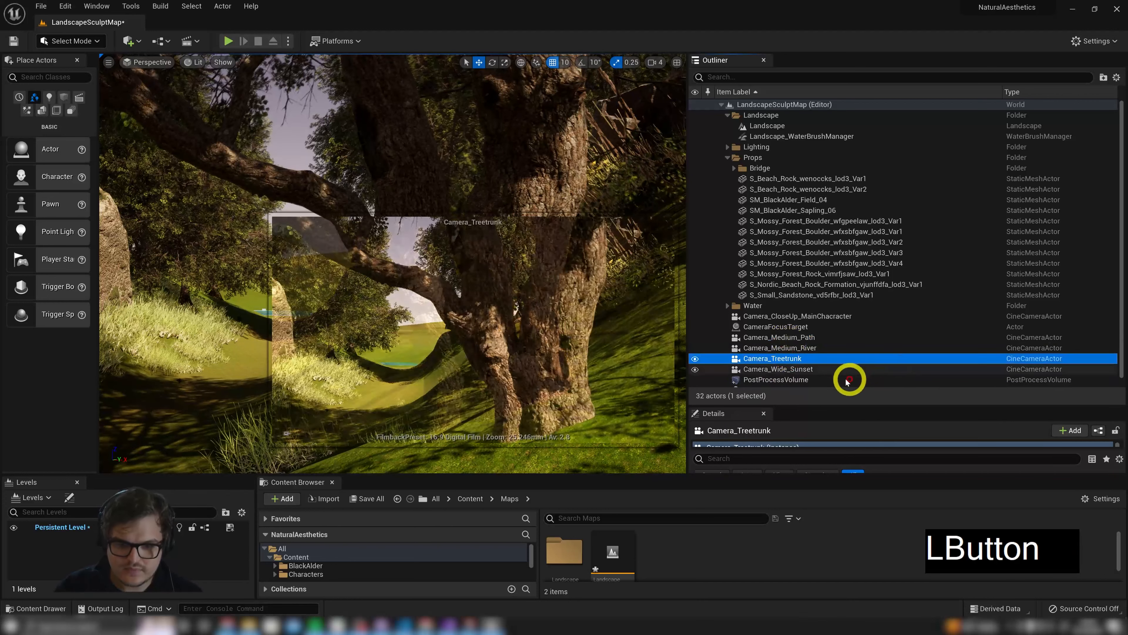
pyautogui.rightClick(788, 358)
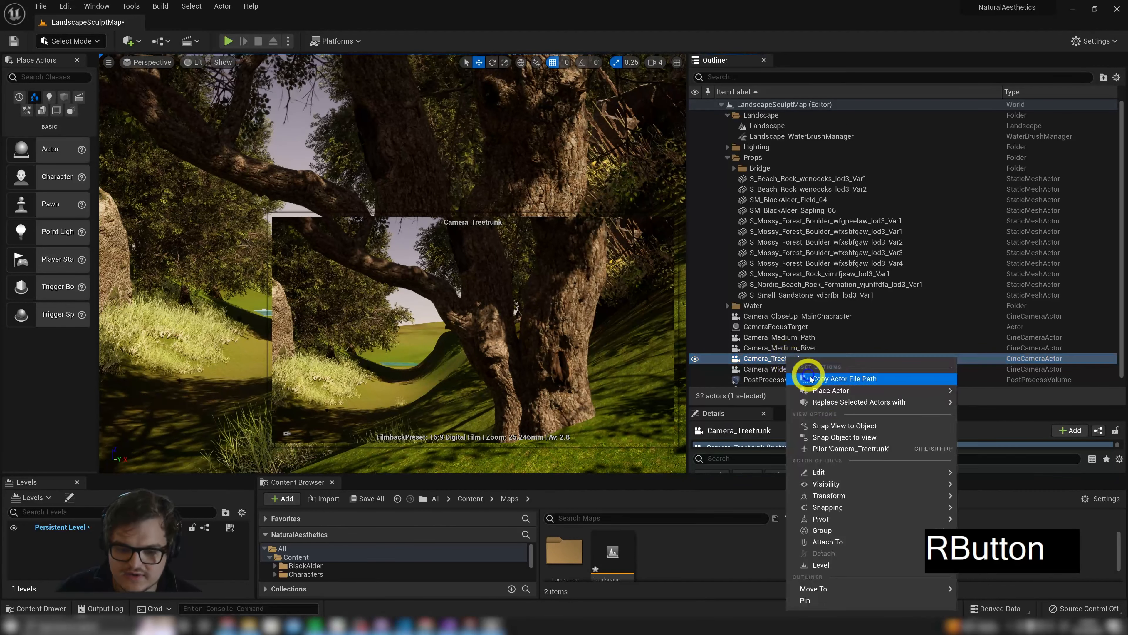
pyautogui.click(851, 448)
pyautogui.moveTo(519, 280); pyautogui.dragTo(532, 273, button='right')
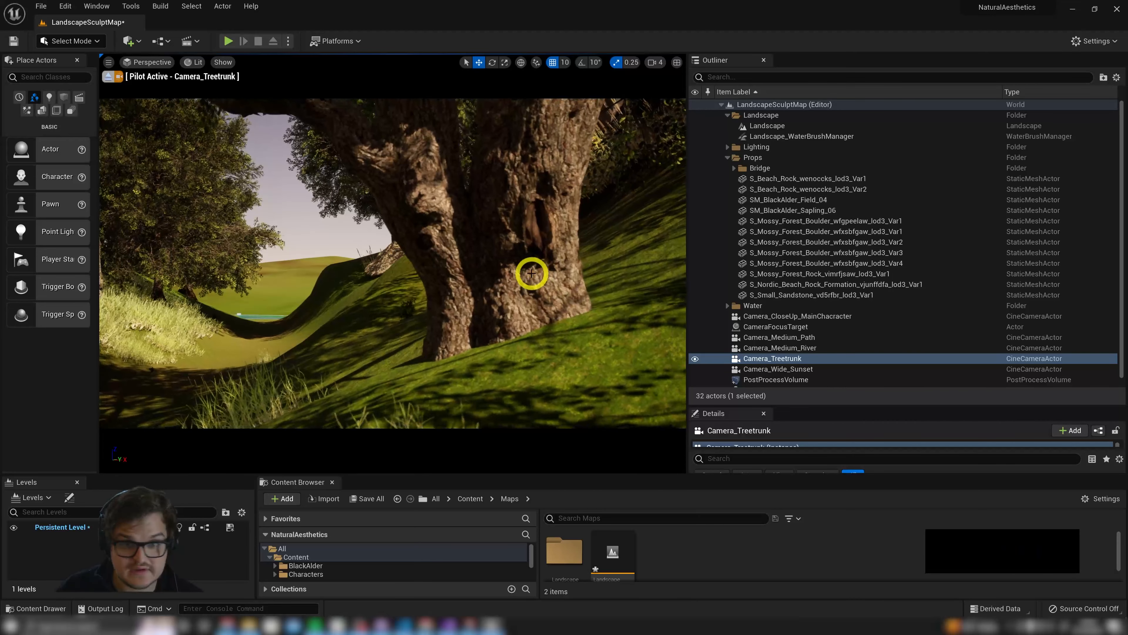
# Set Camera_Treetrunk's manual focus distance to about 318.23 cm by sampling the tree trunk in its view
pyautogui.moveTo(816, 406); pyautogui.dragTo(846, 138)
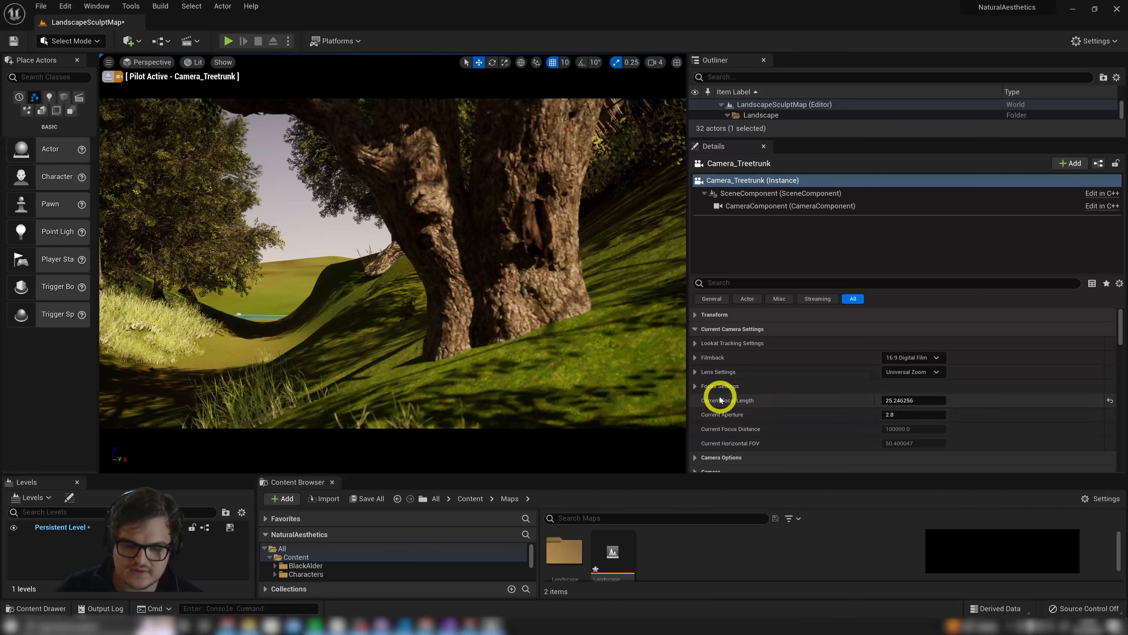
pyautogui.click(695, 386)
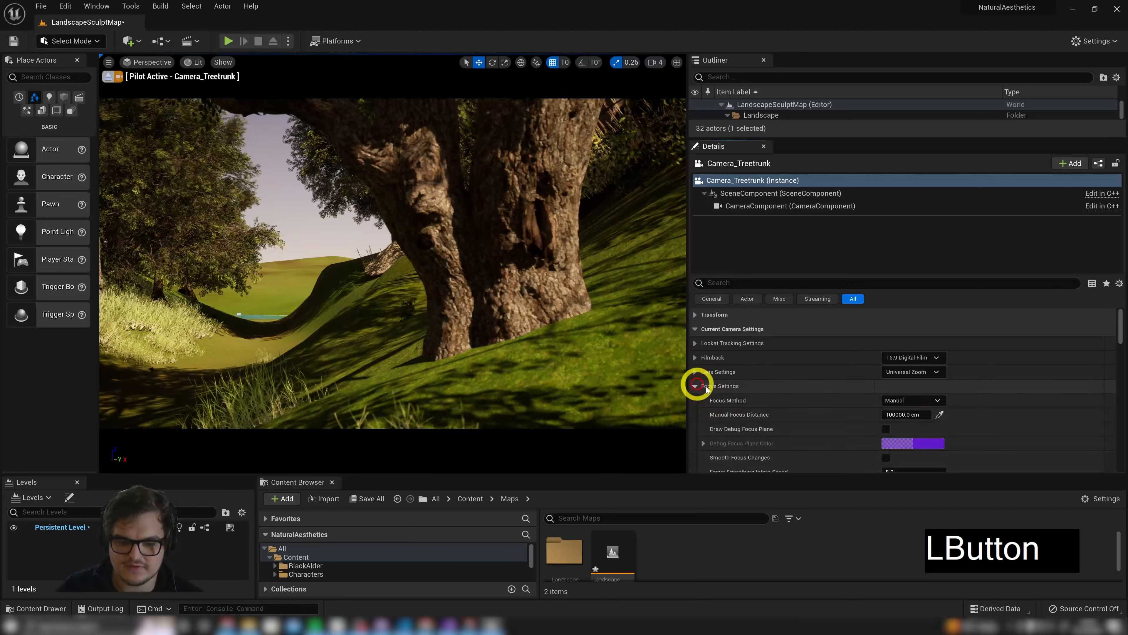
pyautogui.click(939, 415)
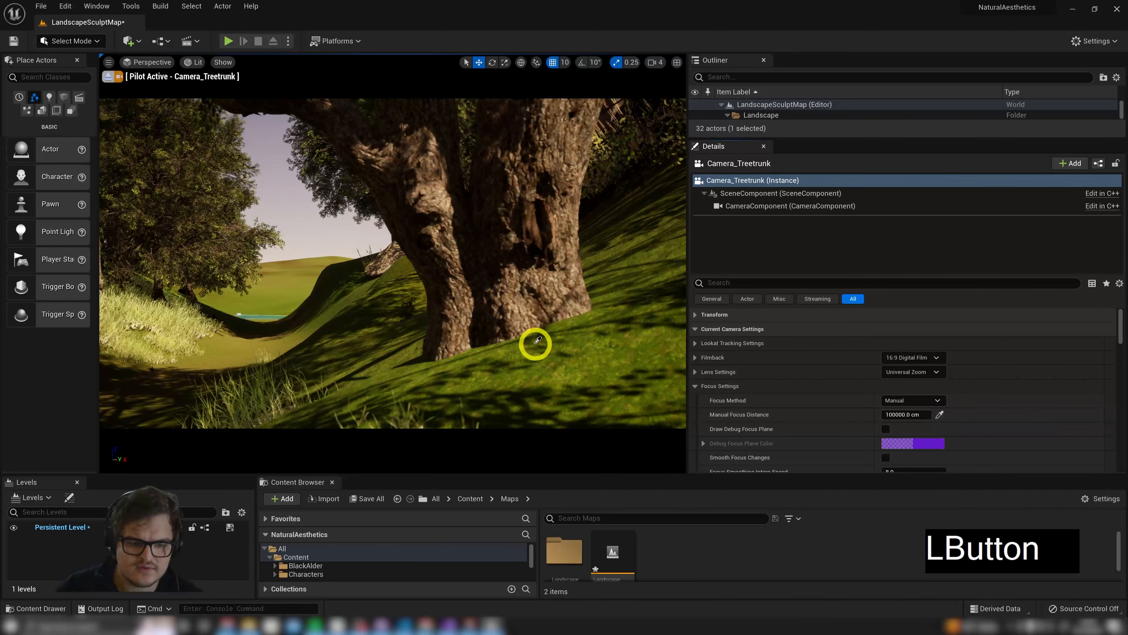
pyautogui.click(939, 415)
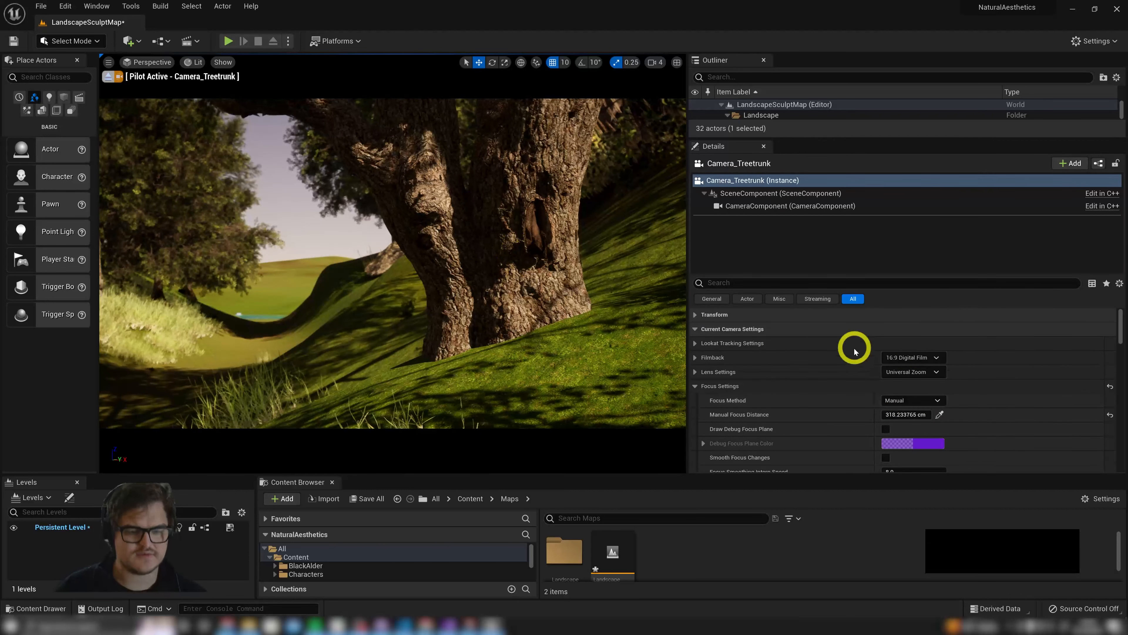
pyautogui.click(695, 386)
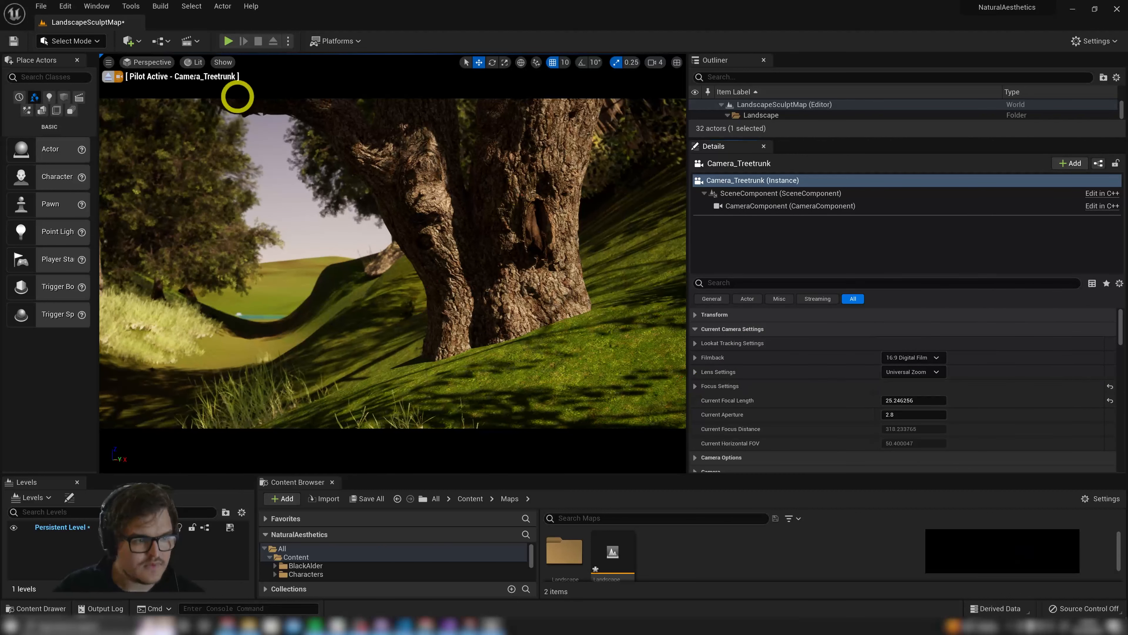
# Stop piloting Camera_Treetrunk, return to a free overview of the landscape and clear the selection
pyautogui.click(110, 77)
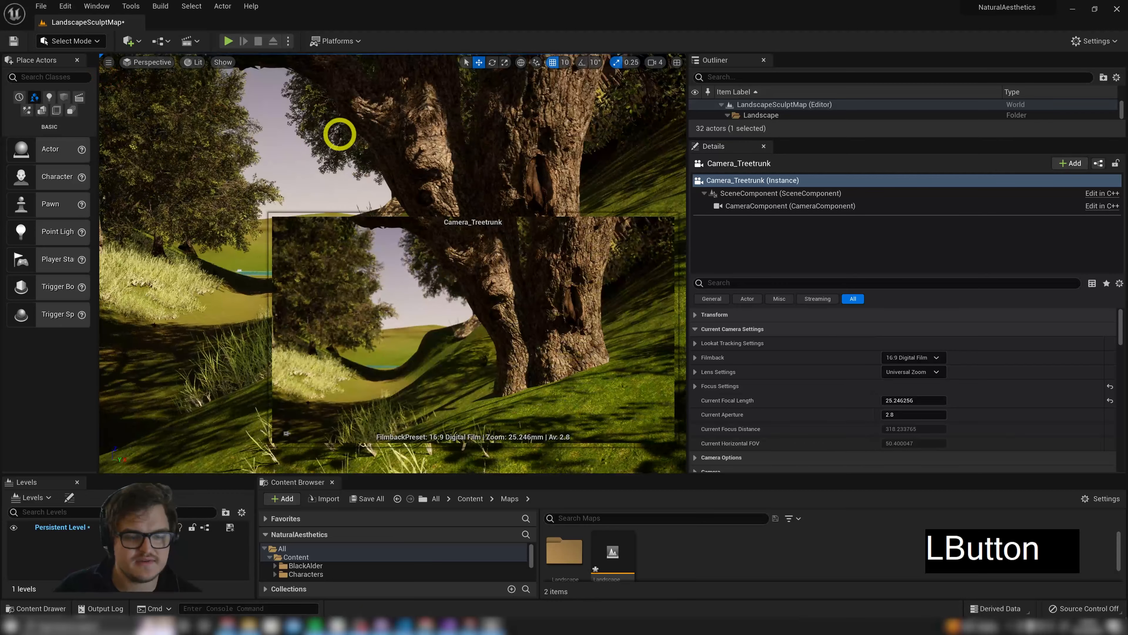
pyautogui.moveTo(367, 158)
pyautogui.mouseDown(button='right')
pyautogui.moveTo(438, 191)
pyautogui.moveTo(519, 187)
pyautogui.moveTo(373, 144)
pyautogui.mouseUp(button='right')
pyautogui.press('d')
pyautogui.press('q')
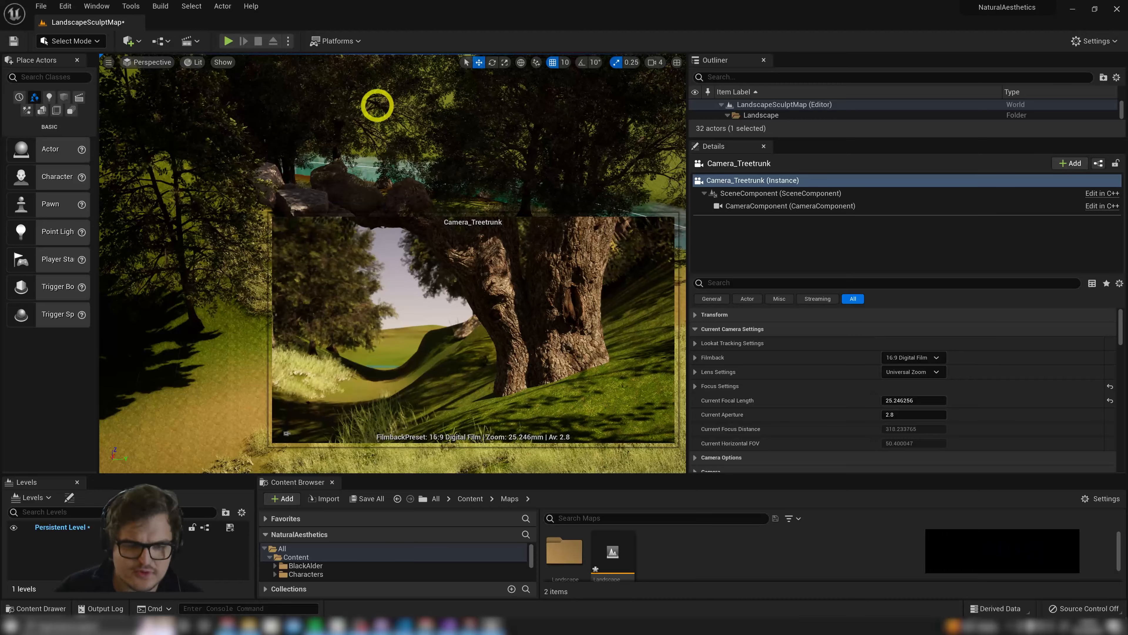
pyautogui.press('d')
pyautogui.press('s')
pyautogui.moveTo(440, 159); pyautogui.dragTo(466, 137, button='right')
pyautogui.click(456, 137)
pyautogui.press('d')
pyautogui.press('s')
pyautogui.press('q')
pyautogui.press('d')
pyautogui.press('s')
pyautogui.moveTo(534, 200)
pyautogui.mouseDown(button='right')
pyautogui.moveTo(546, 195)
pyautogui.moveTo(534, 200)
pyautogui.mouseUp(button='right')
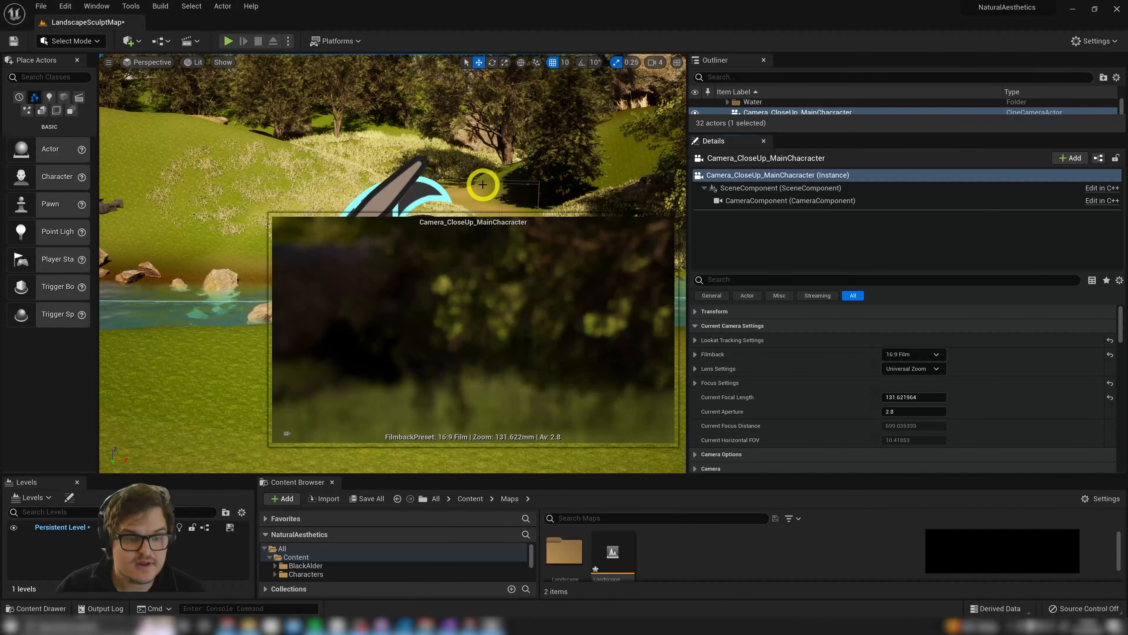
pyautogui.click(458, 112)
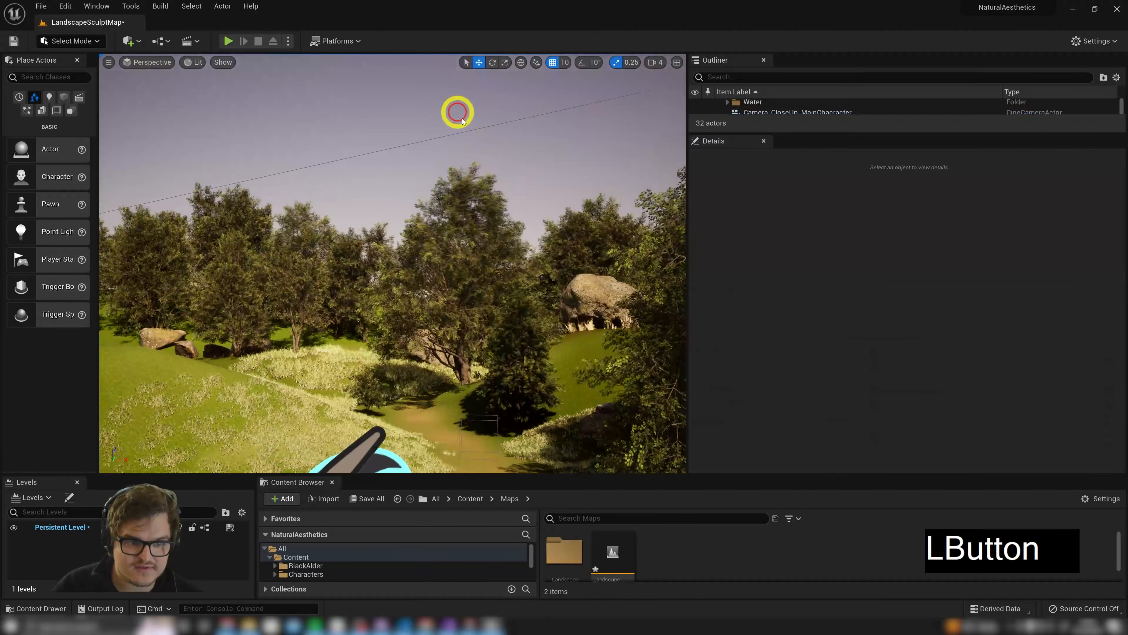